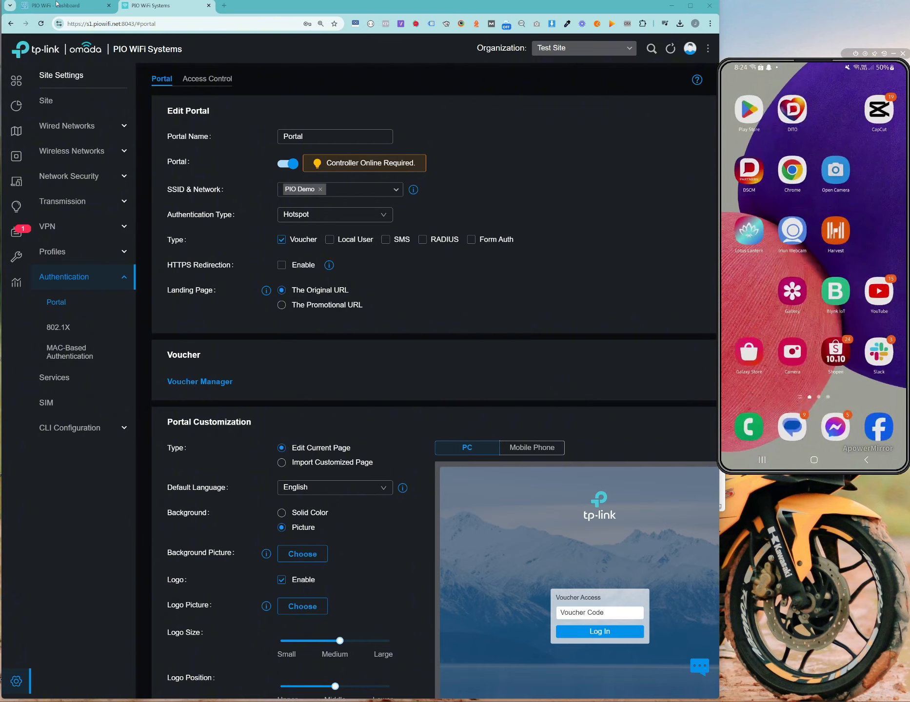
Step: In the Omada portal settings, choose Import Customized Page as the portal page type
left_click(63, 6)
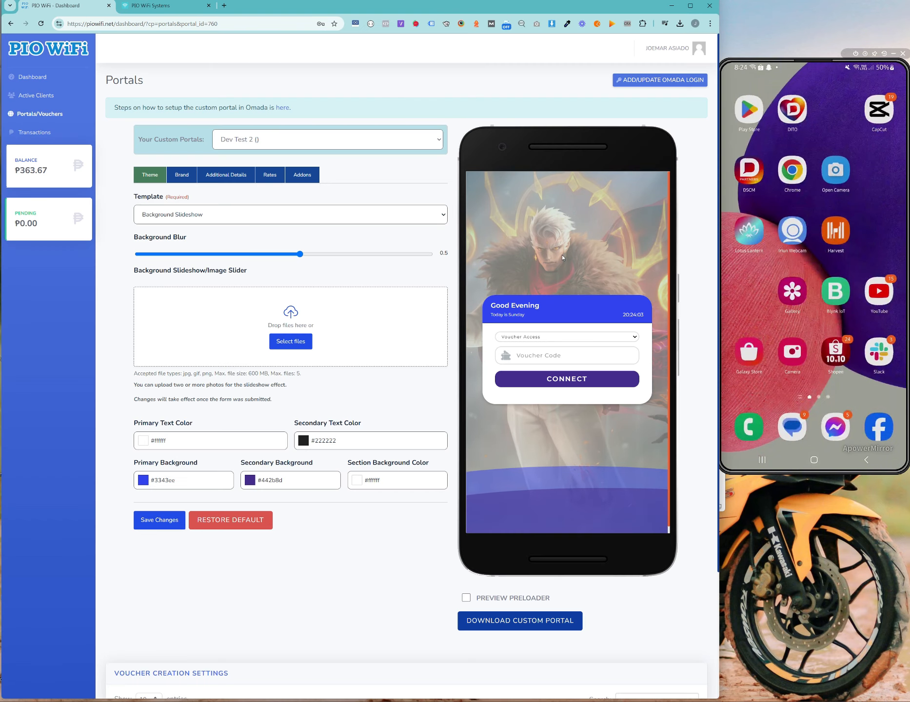
left_click(146, 6)
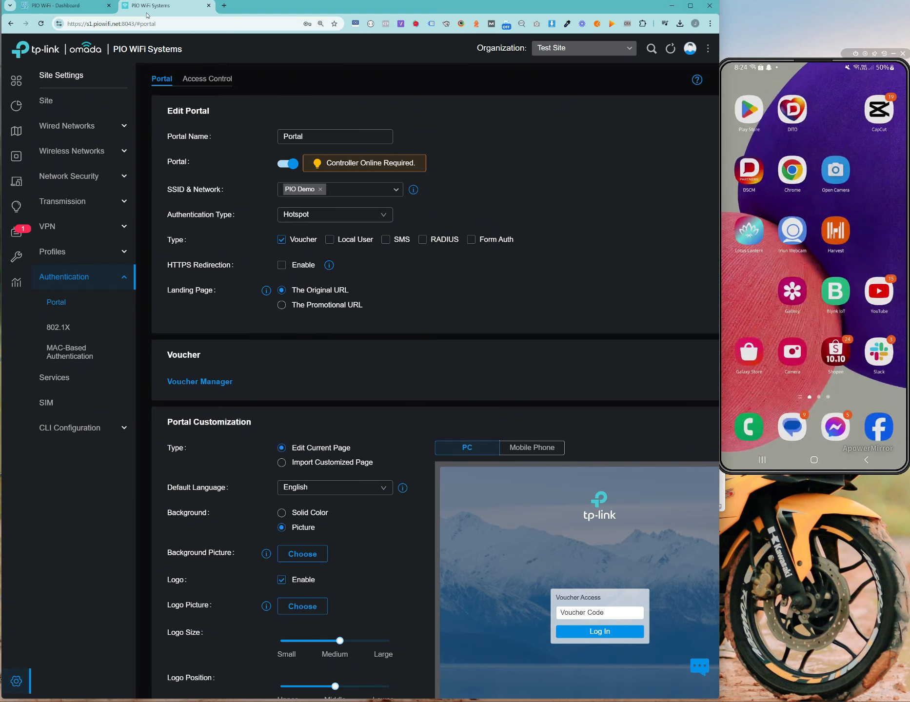
scroll(473, 288, "down", 3)
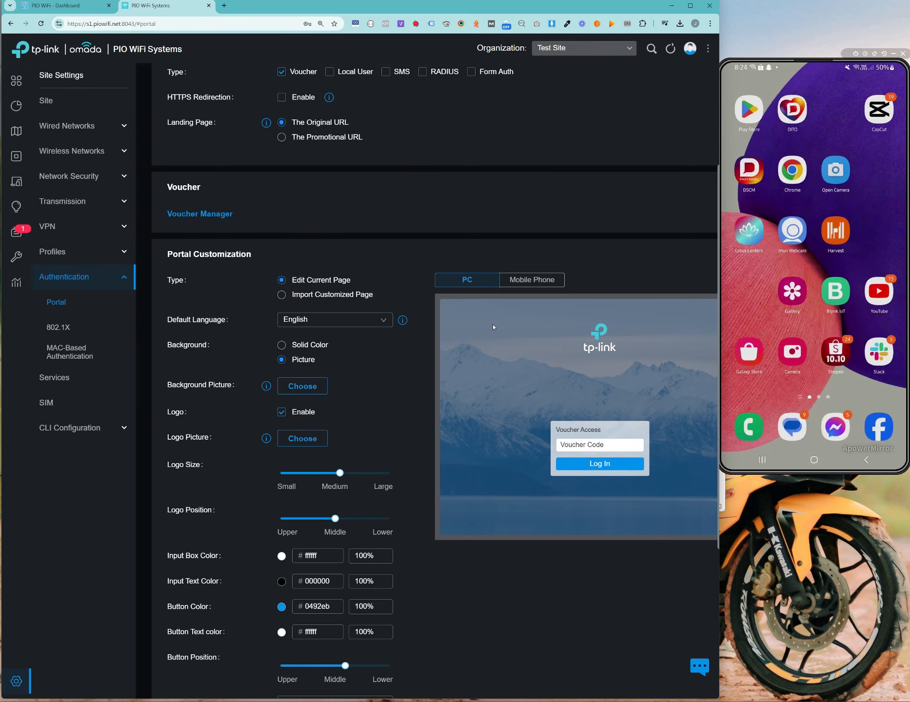
scroll(493, 327, "up", 3)
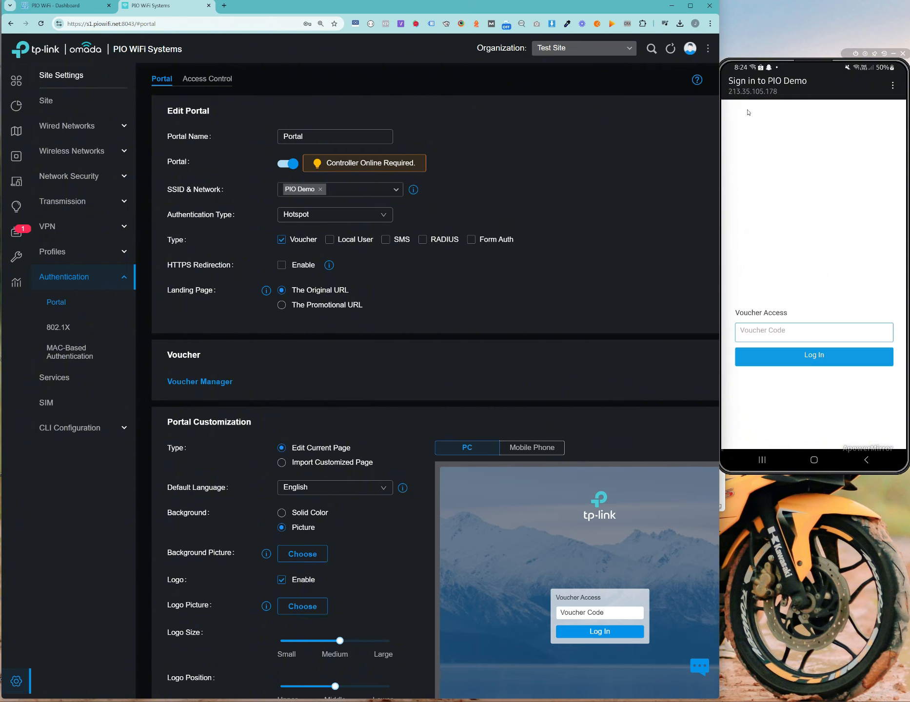
mouse_move(813, 64)
left_mouse_down()
mouse_move(800, 65)
mouse_move(814, 68)
left_mouse_up()
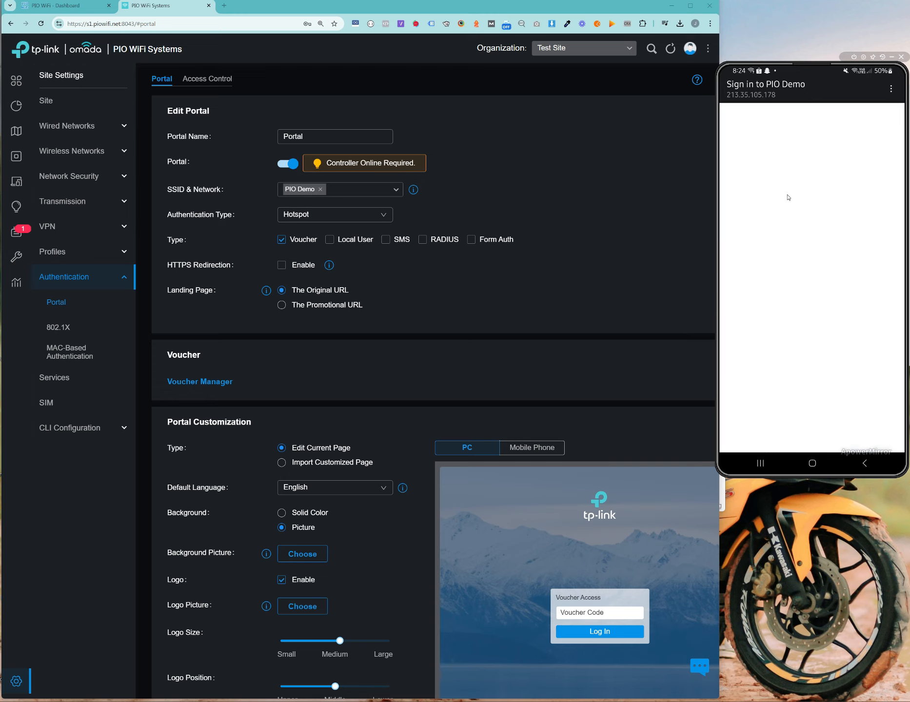
left_click_drag(812, 67, 812, 67)
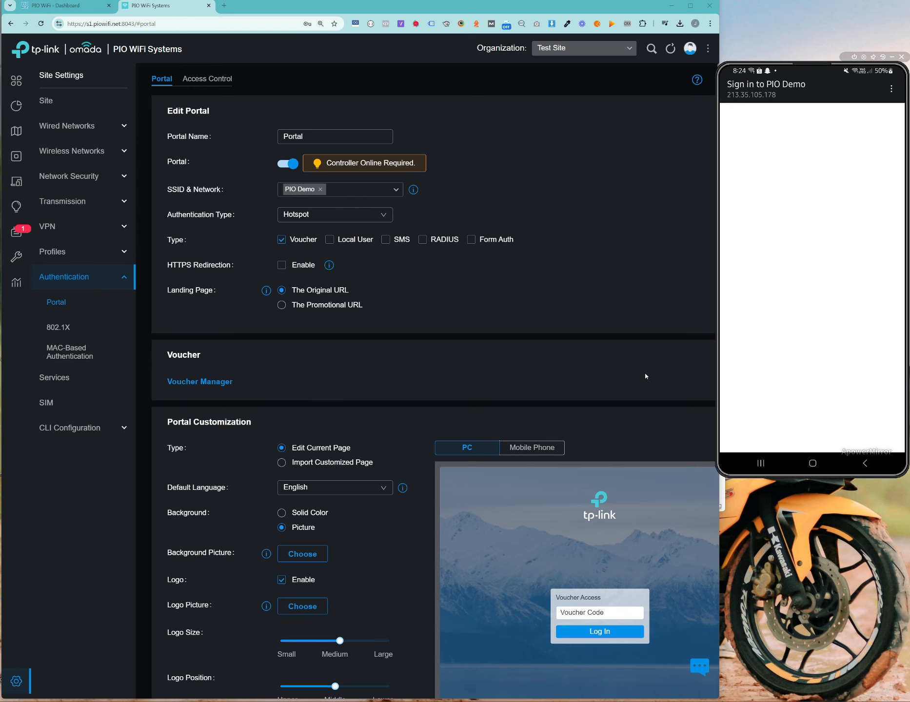
scroll(617, 341, "down", 4)
scroll(465, 372, "up", 4)
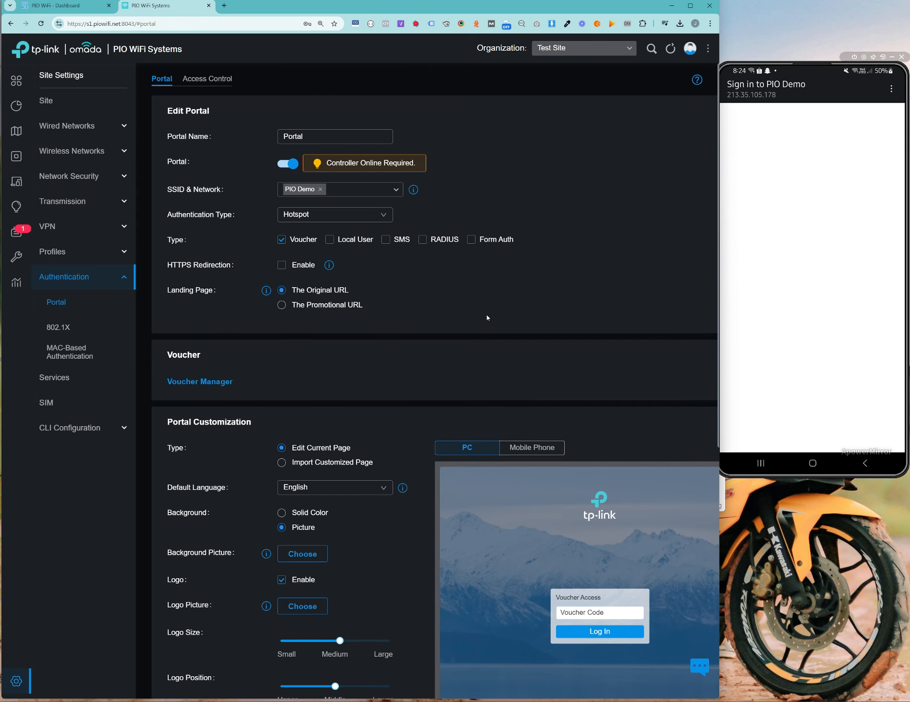
scroll(486, 317, "down", 3)
scroll(327, 328, "up", 3)
scroll(314, 314, "down", 2)
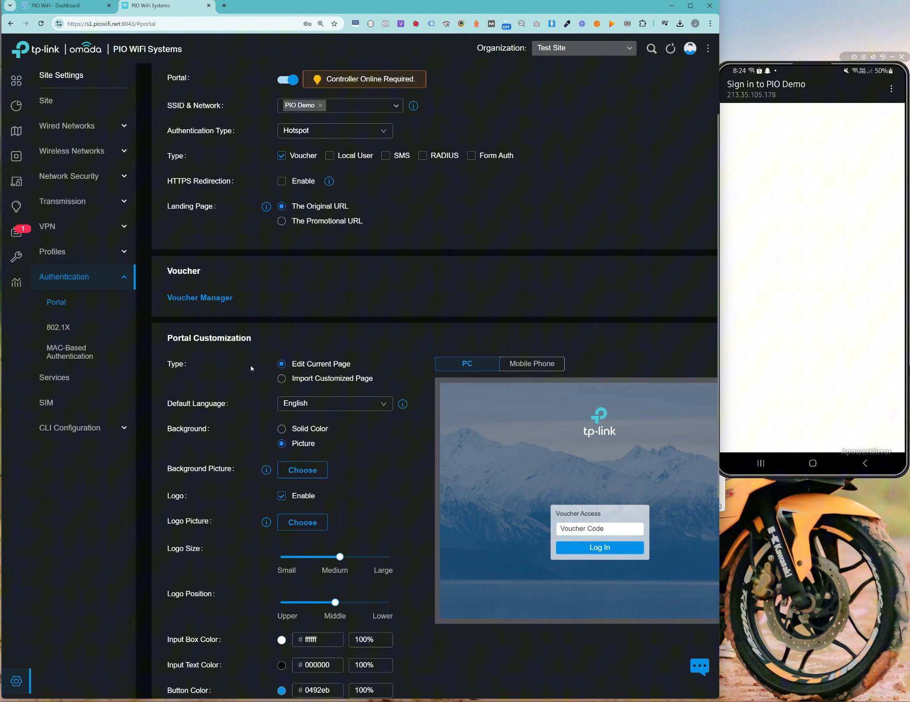
left_click(281, 381)
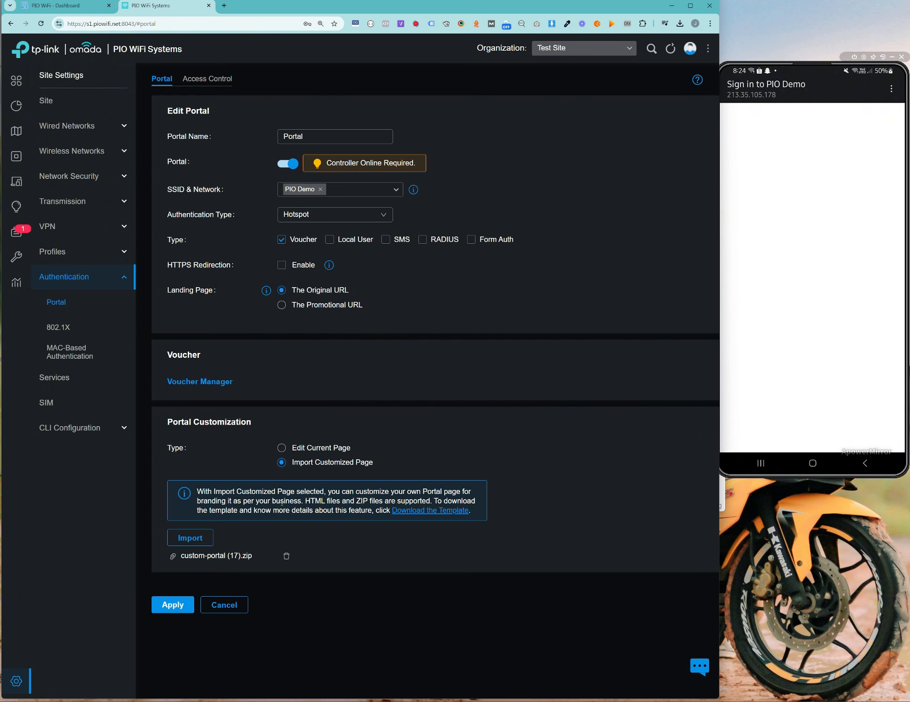
Step: Try dragging joemar.zip from the demo folder onto the portal's import area
key("alt+Tab")
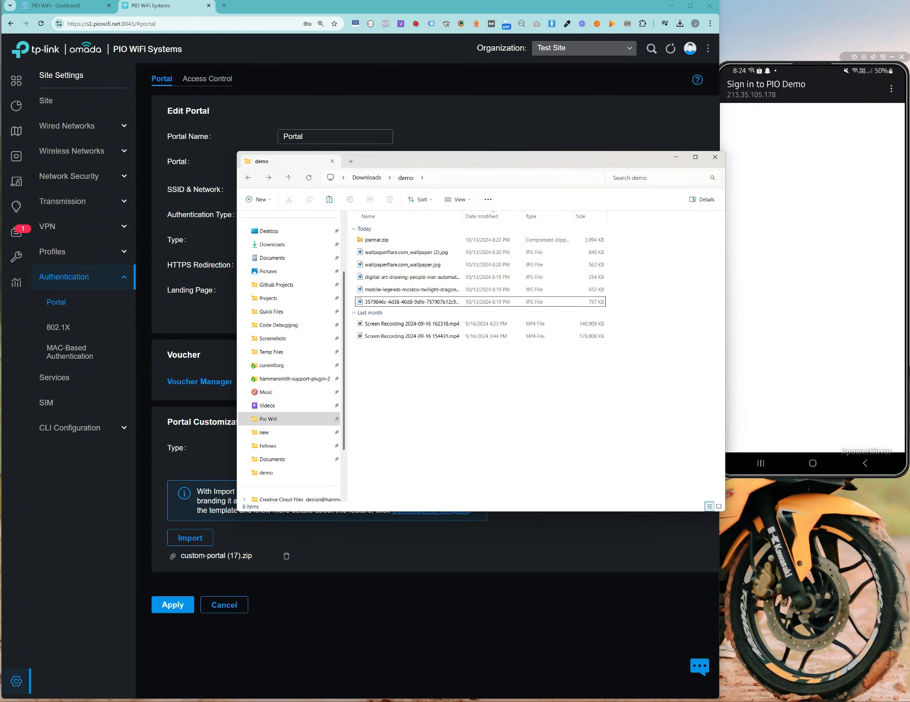
left_click_drag(523, 162, 575, 165)
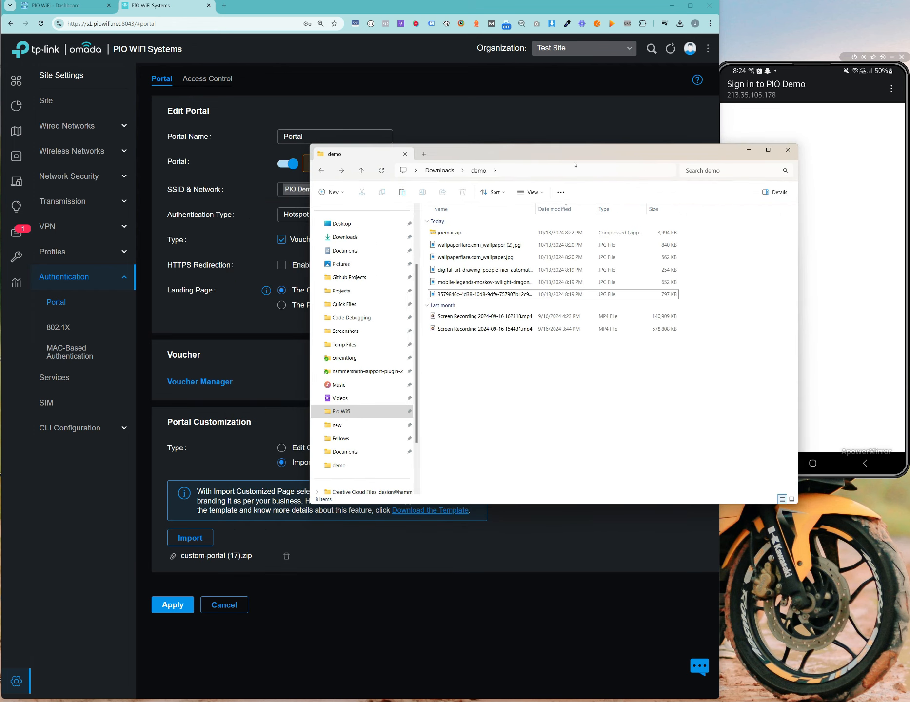
left_click(286, 618)
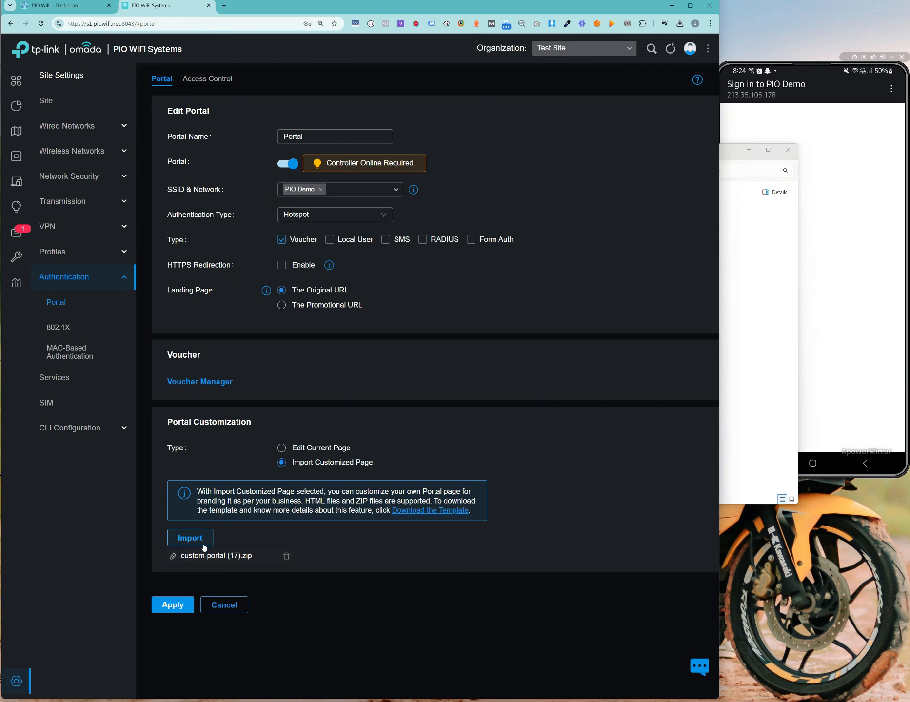
left_click(726, 279)
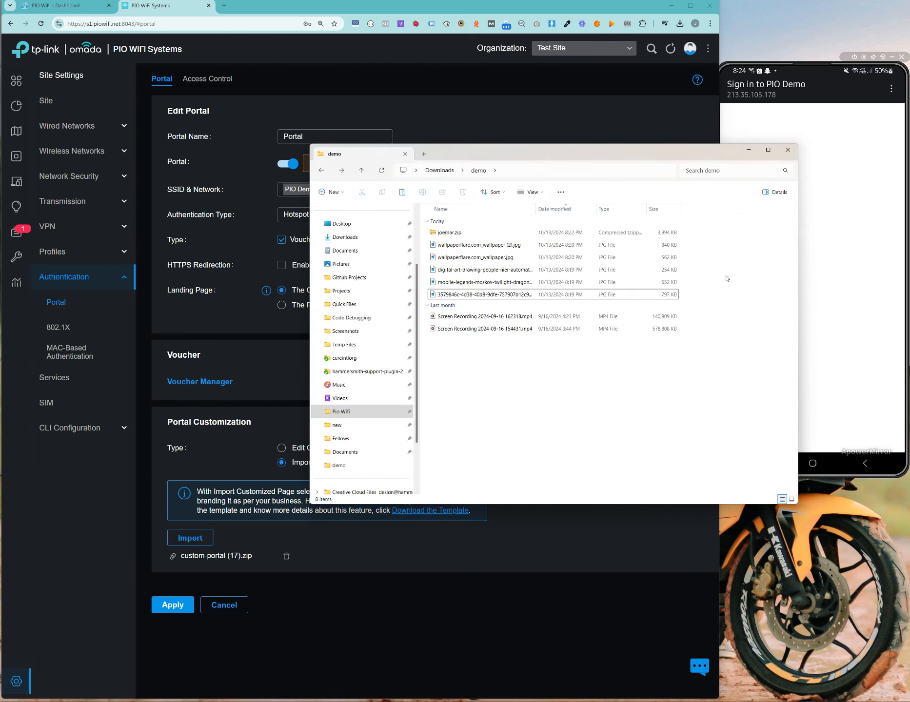
left_click_drag(449, 232, 508, 234)
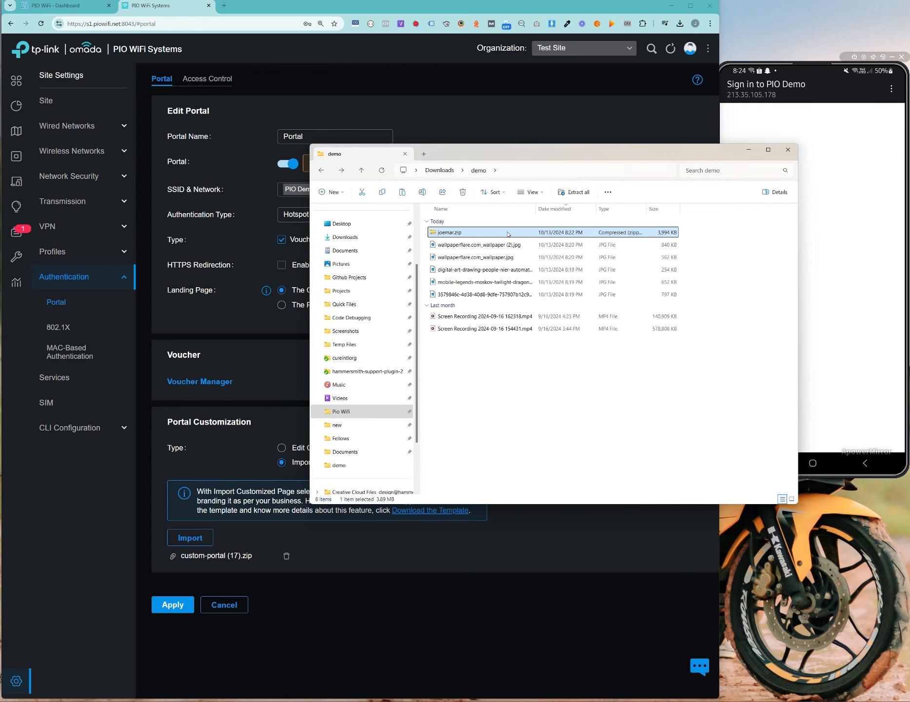
Step: Import Downloads > demo > joemar.zip, which Omada rejects as over the 2 MB limit
left_click(192, 542)
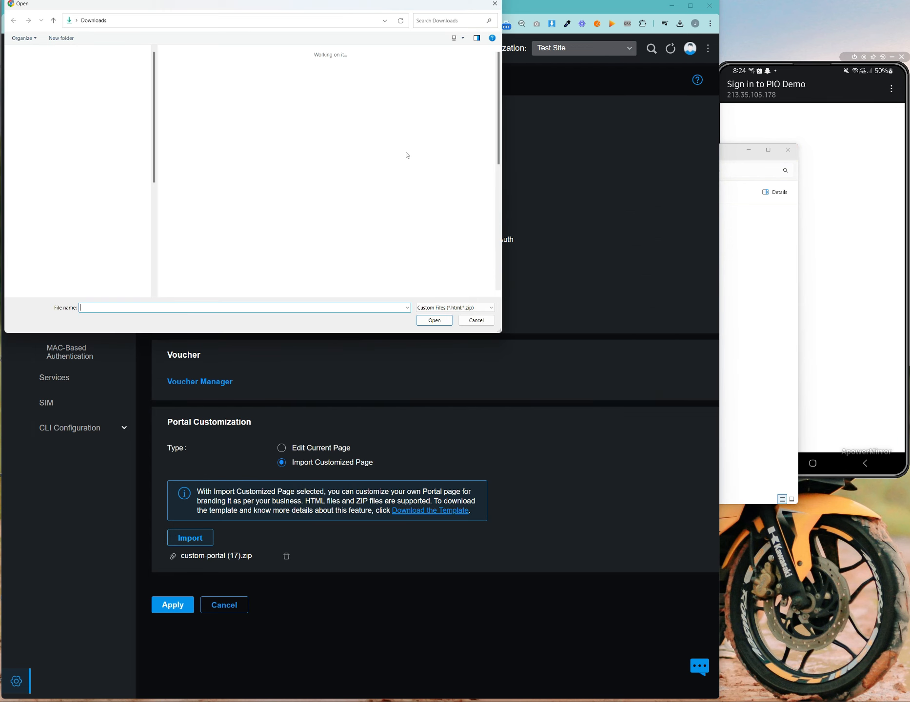
left_click(46, 161)
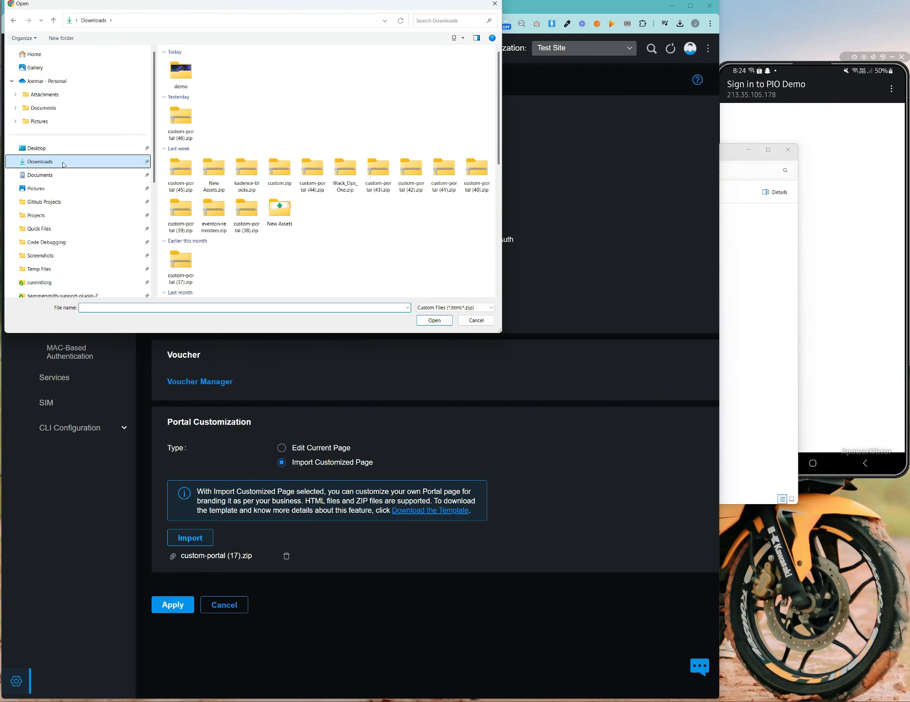
double_click(174, 88)
double_click(185, 73)
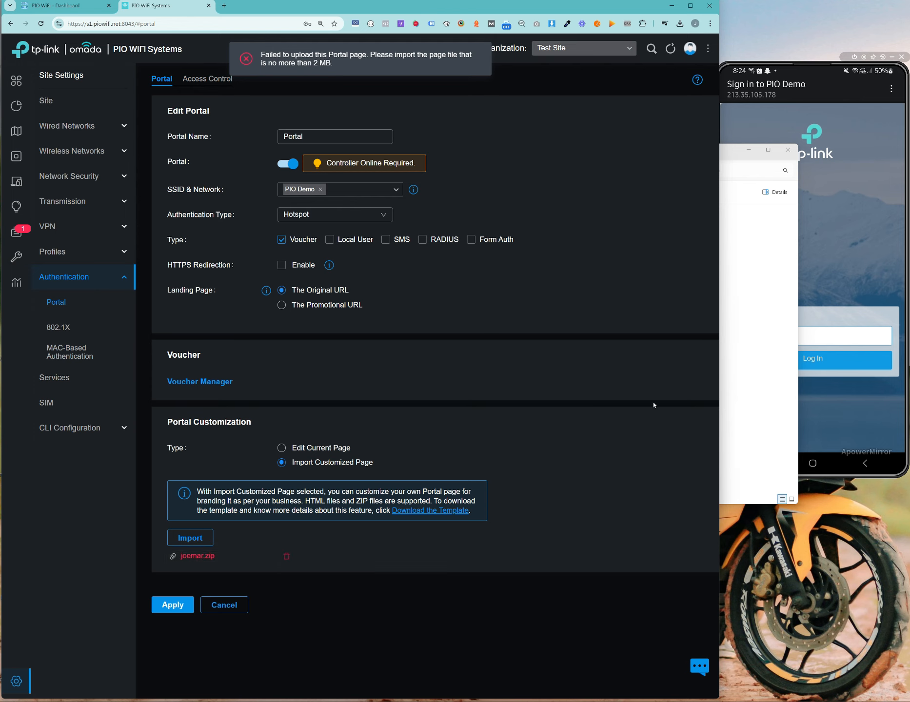
left_click(788, 386)
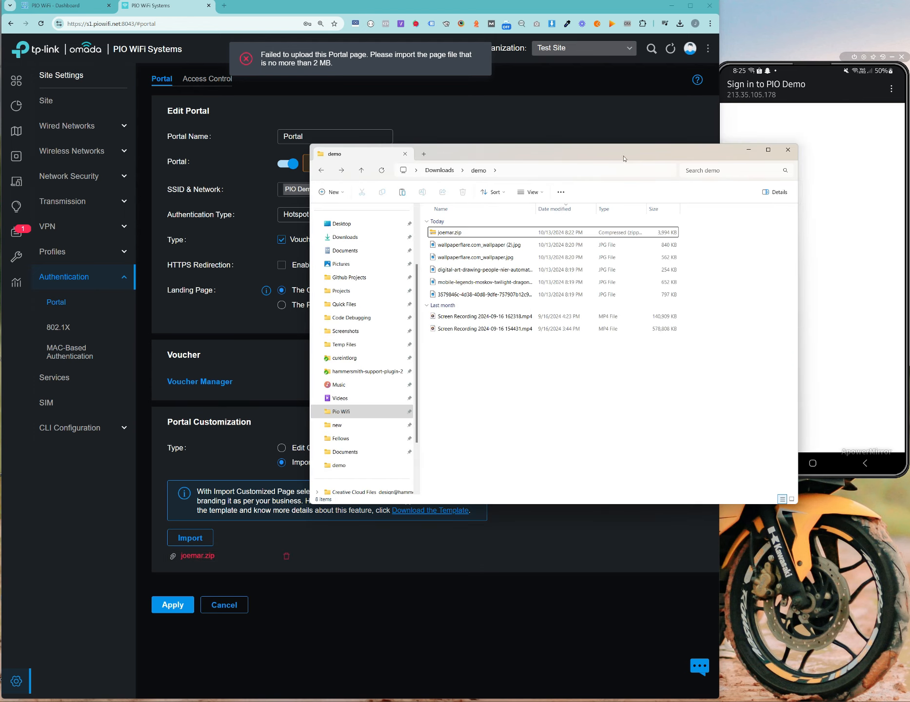
Step: Select the five JPG wallpapers in the demo folder to confirm they total 3.02 MB
left_click_drag(581, 156, 468, 171)
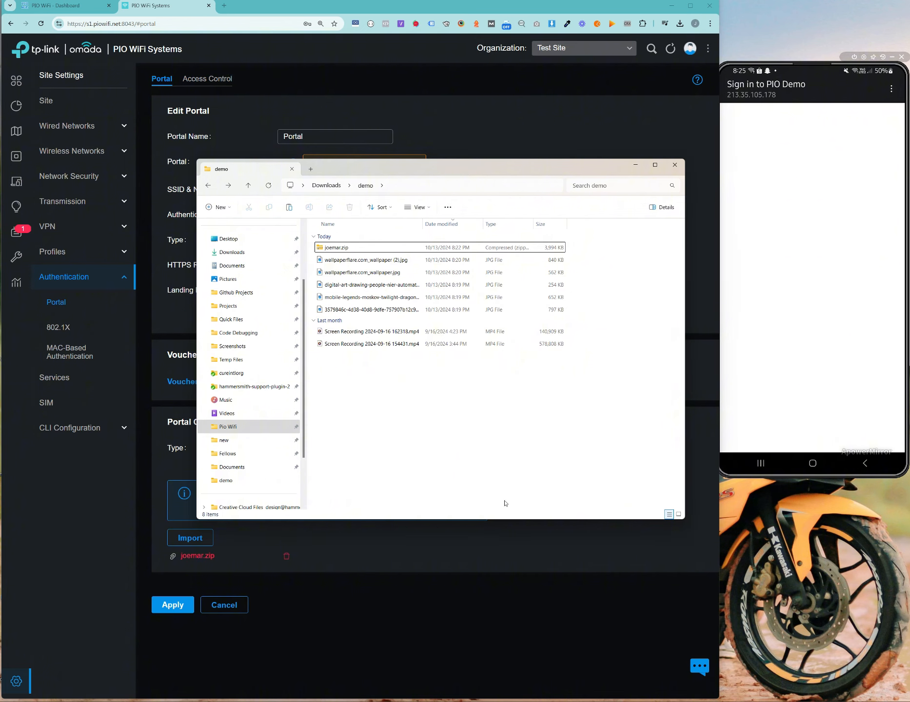
left_click(402, 310)
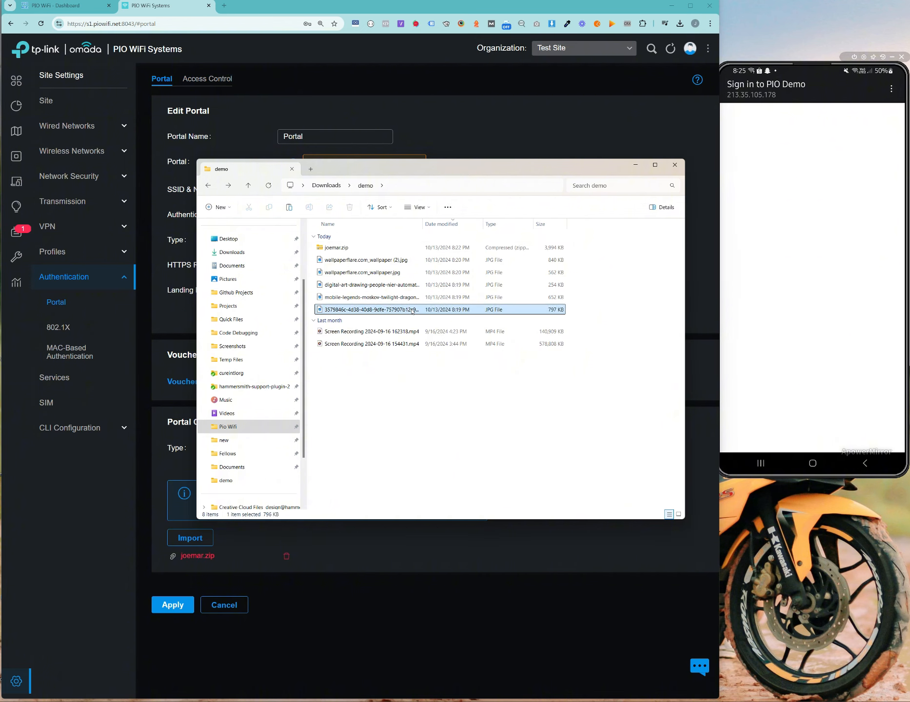
left_click(441, 261)
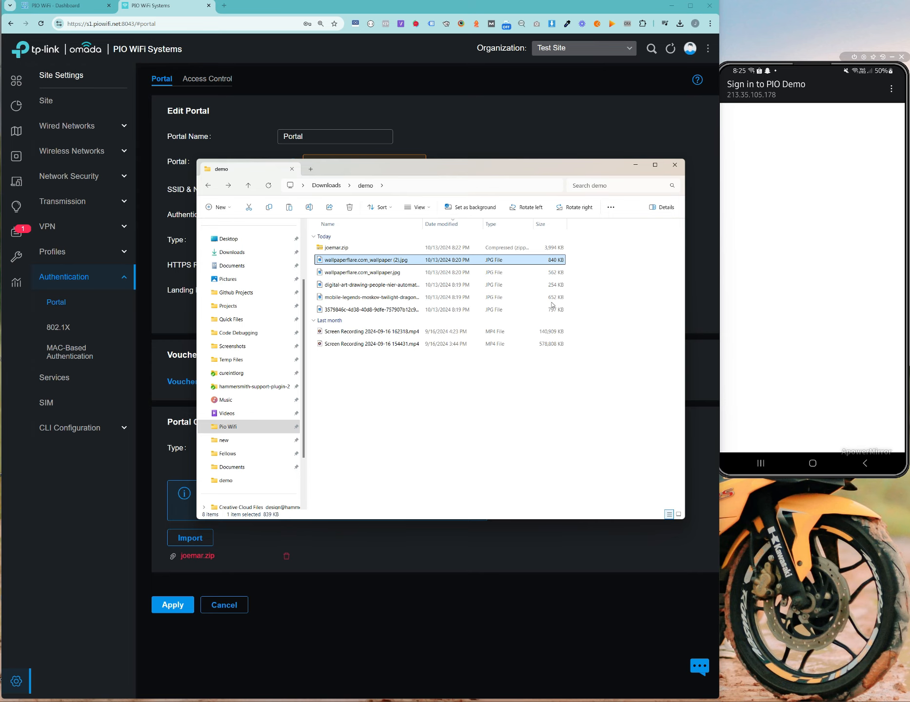
left_click_drag(588, 312, 366, 262)
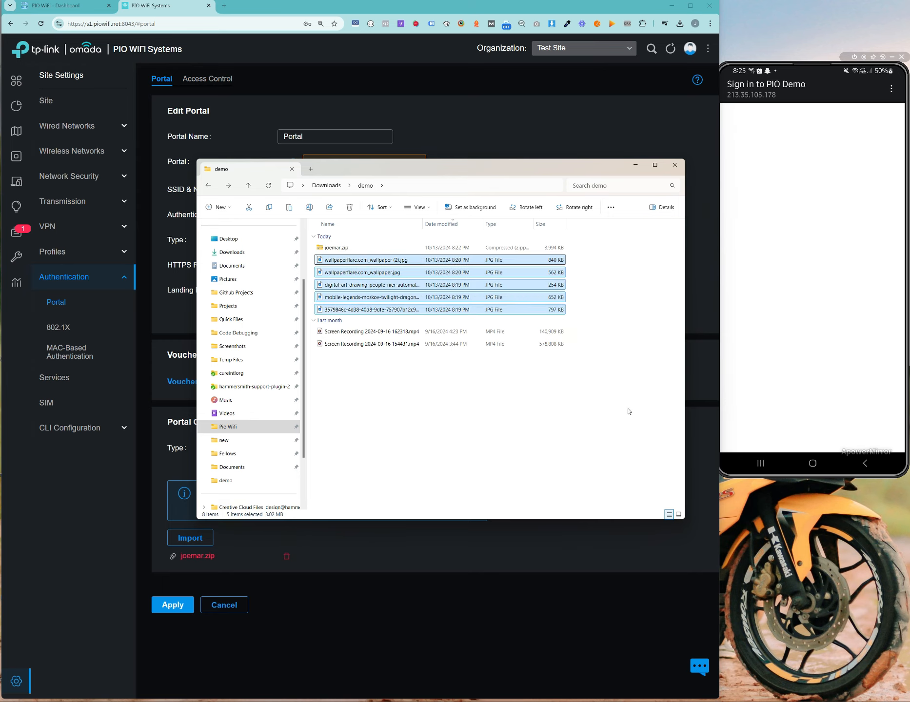
left_click(620, 364)
left_click_drag(572, 311, 506, 258)
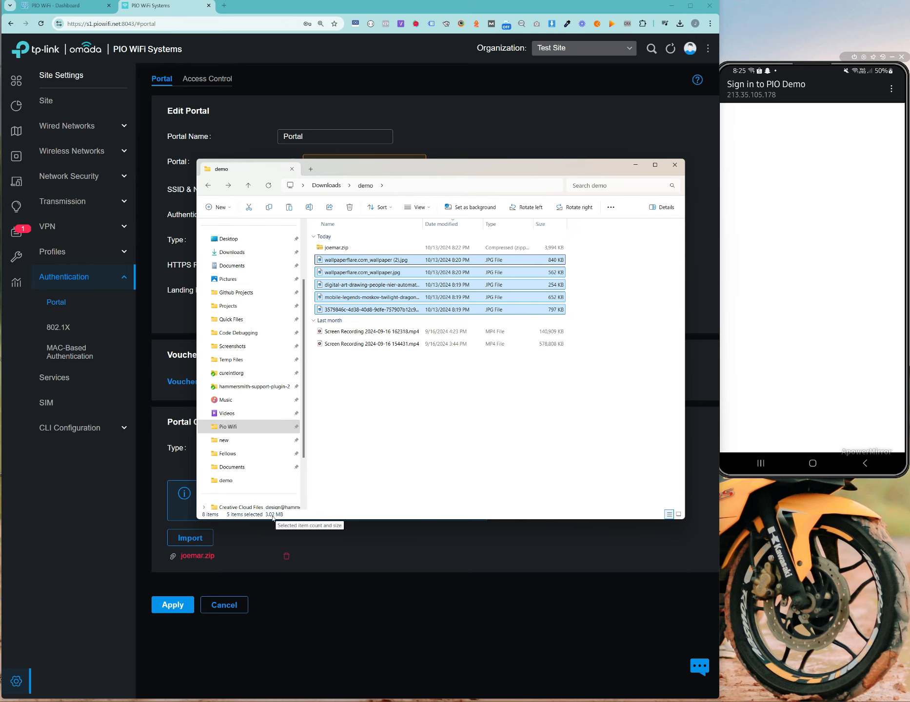
left_click(429, 460)
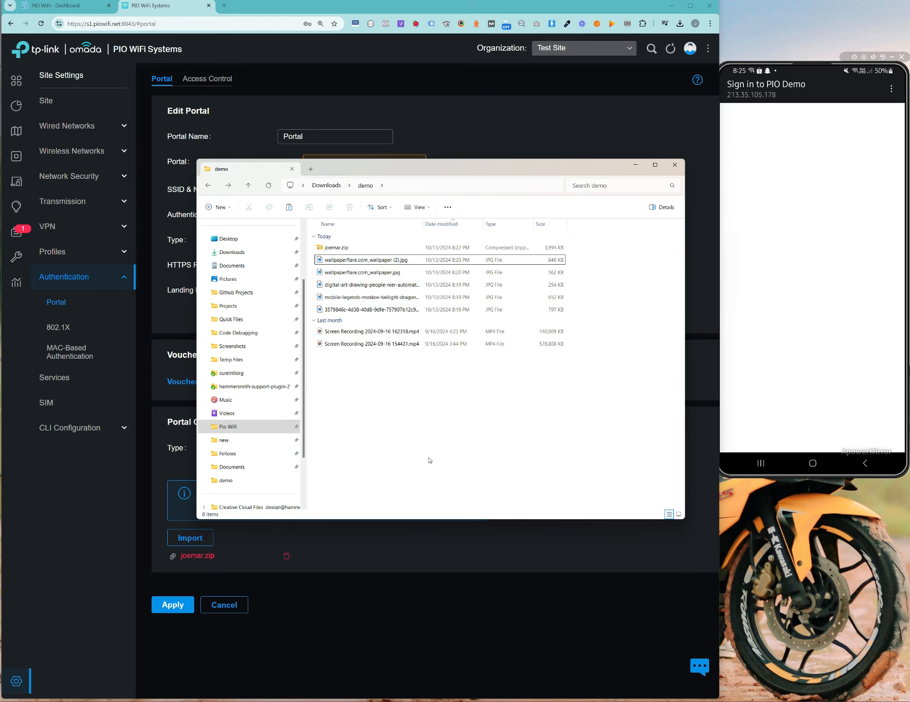
left_click(467, 92)
Step: Switch to the PIO WiFi Portals page and reload it
left_click(48, 8)
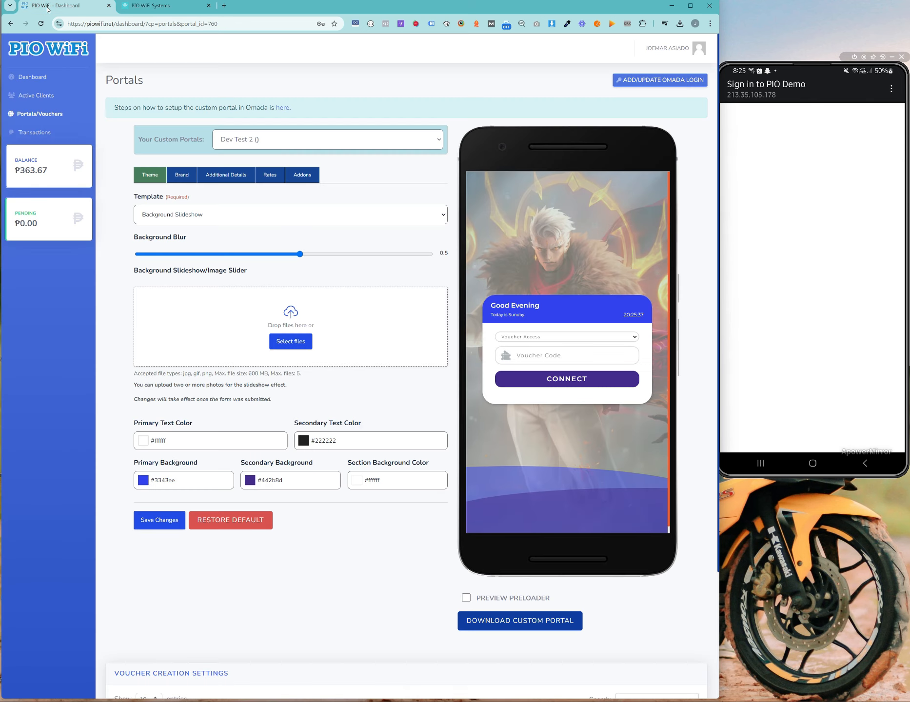
right_click(482, 130)
right_click(451, 108)
left_click(434, 100)
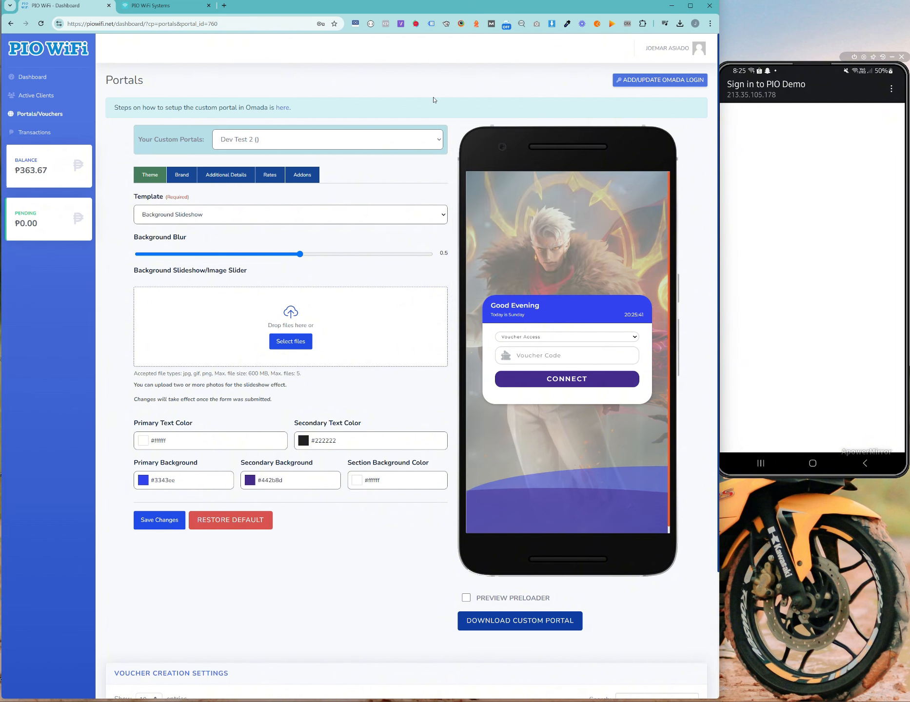
key("F5")
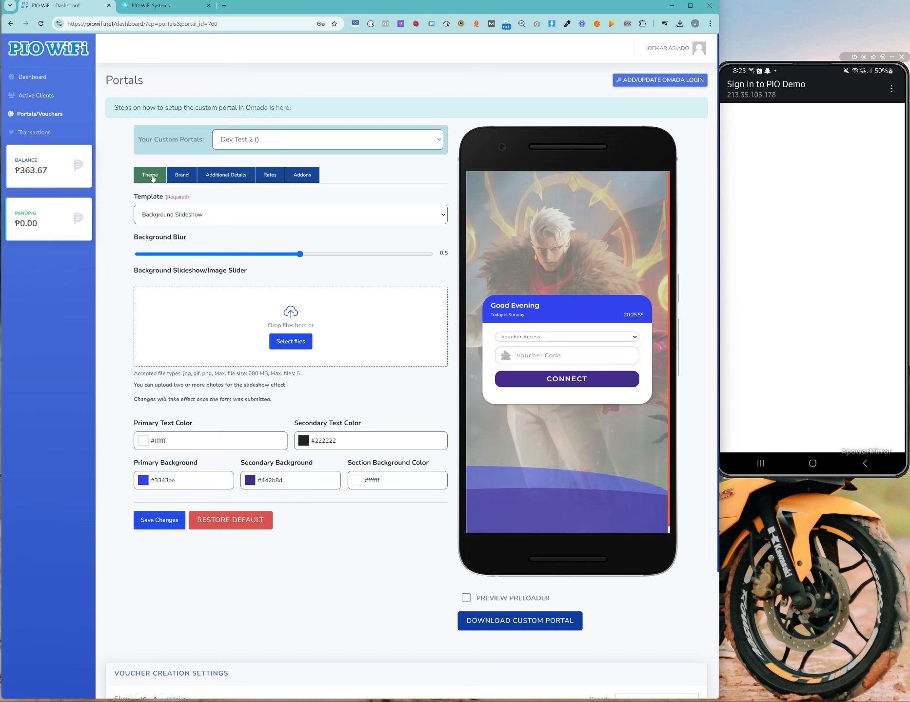
Step: Look through the Brand, Header/Footer, Rates and Addons settings, then return to Theme
left_click(184, 177)
left_click(227, 178)
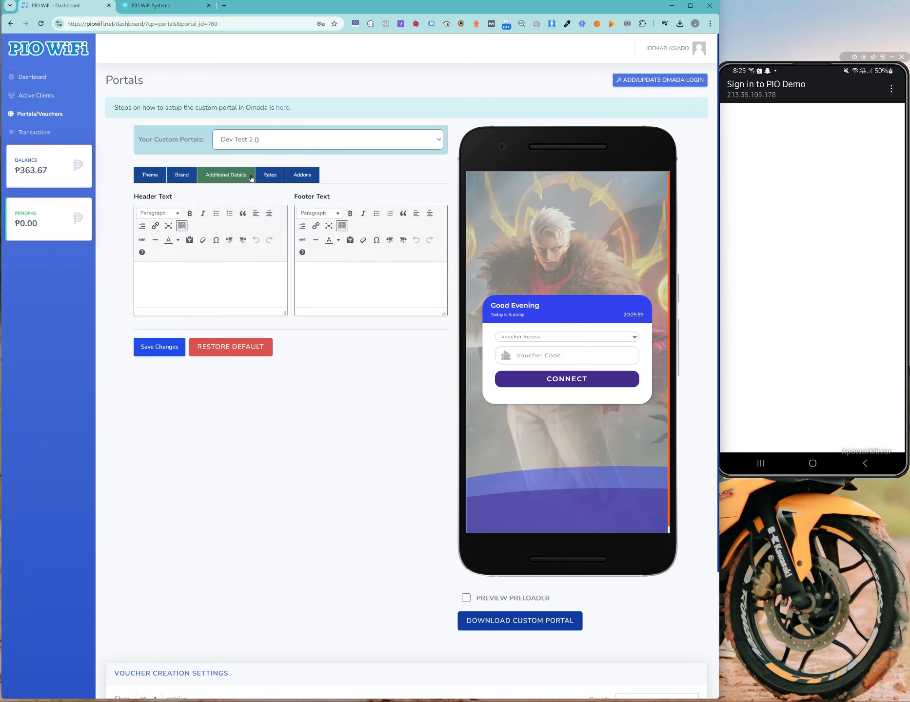
left_click(272, 177)
left_click(300, 177)
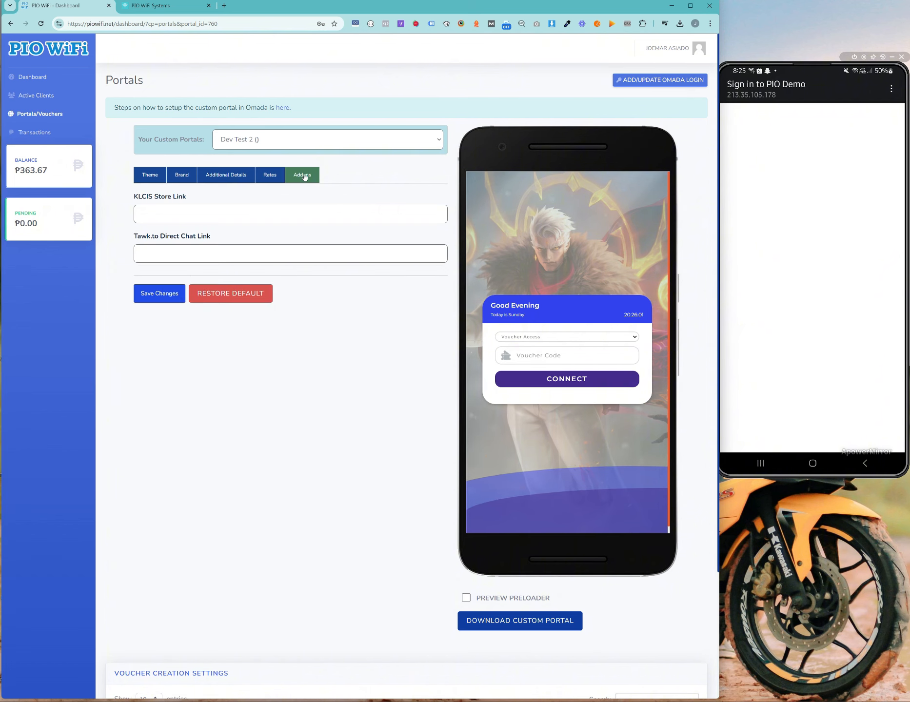
left_click(149, 178)
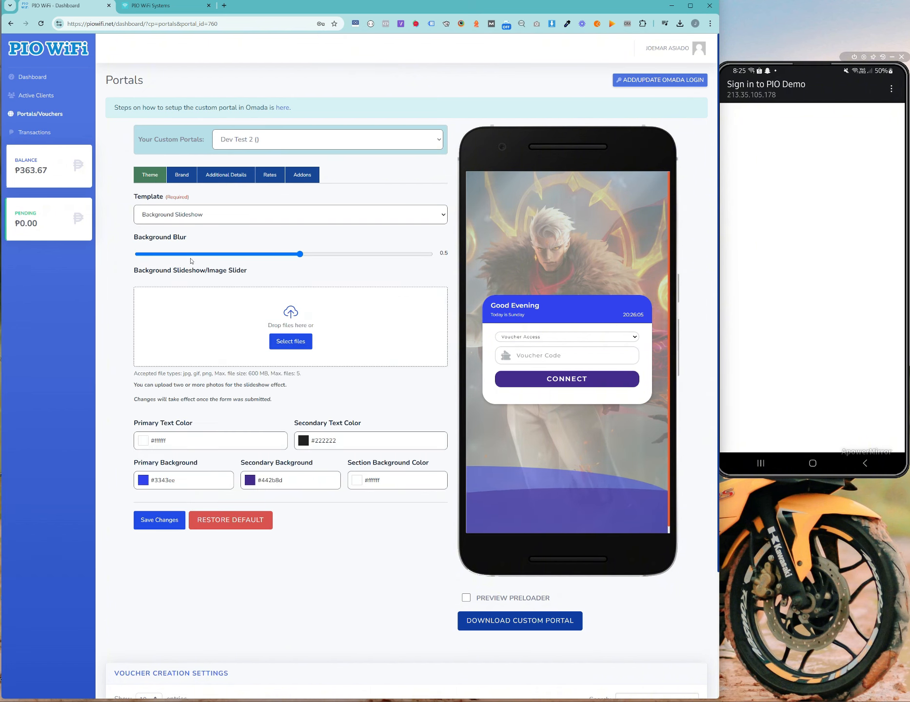
Step: Compare the Background Slideshow and Image Slider templates, keeping Background Slideshow
left_click(213, 215)
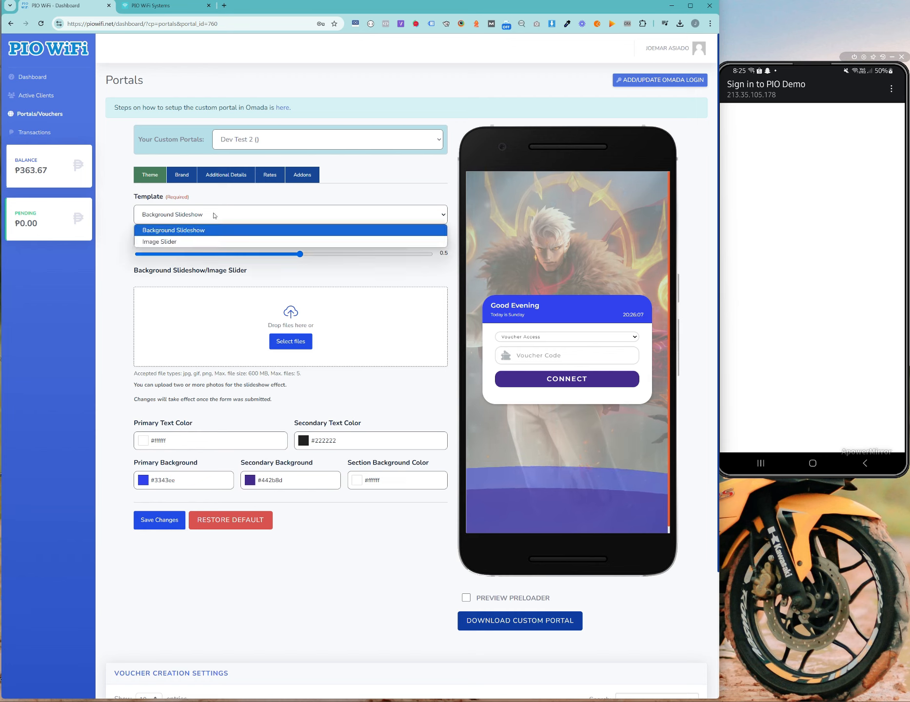
left_click(754, 253)
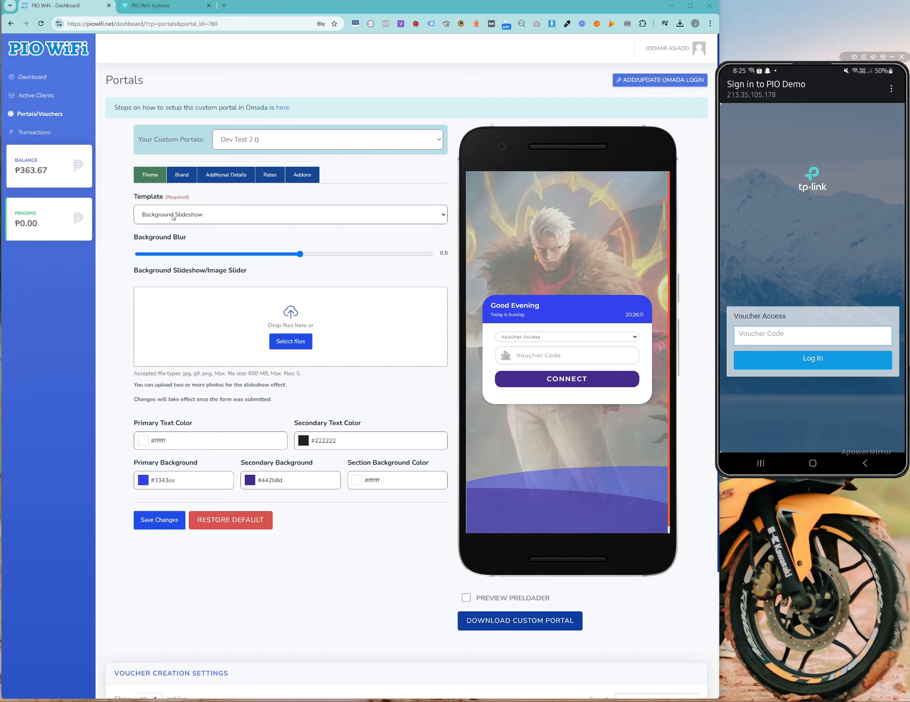
left_click(141, 214)
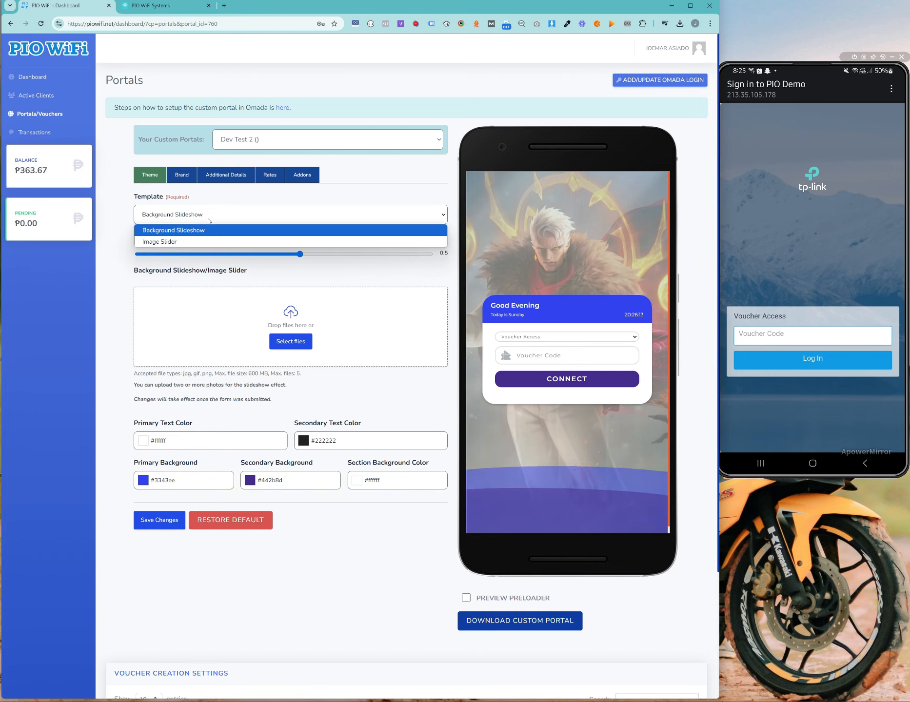
left_click(208, 220)
left_click(217, 214)
left_click(132, 198)
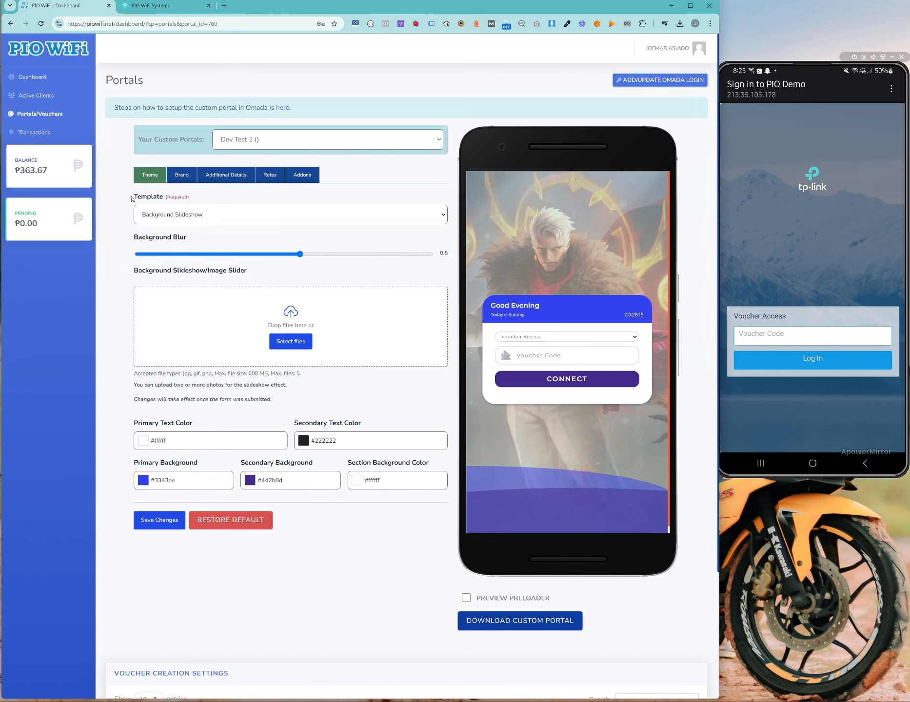
left_click_drag(131, 198, 151, 199)
left_click(186, 215)
left_click(123, 205)
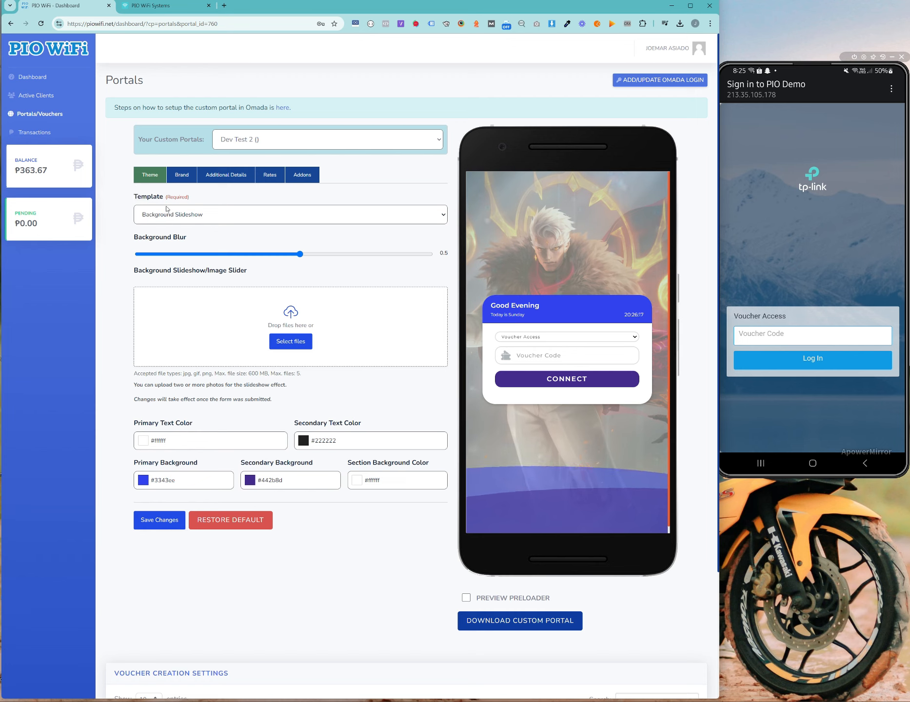
left_click(189, 218)
left_click(126, 257)
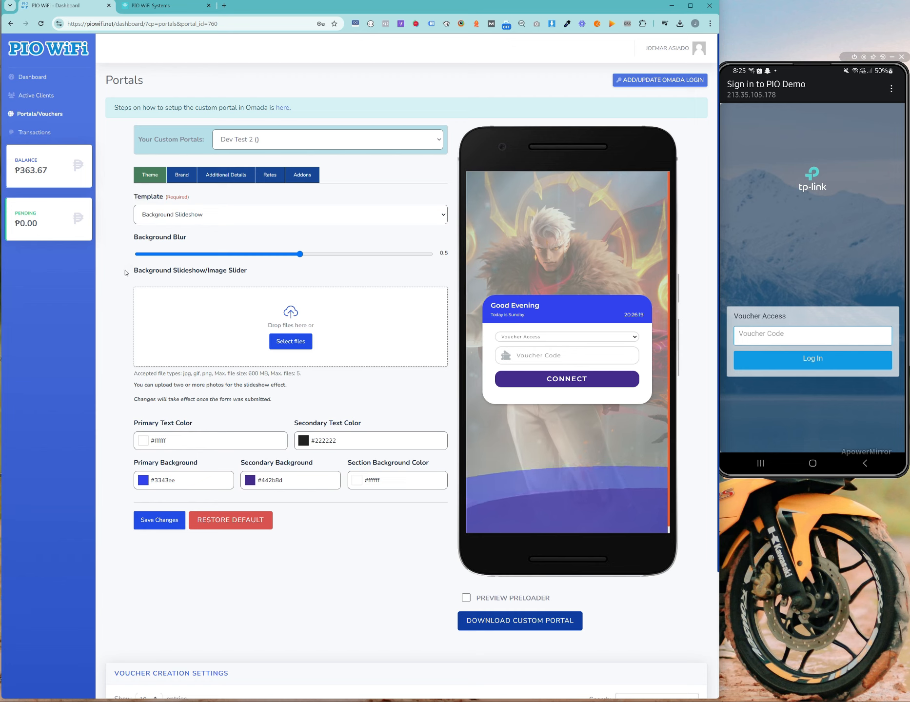
Step: Point out the five-file upload limit and bring up the demo folder of wallpapers
left_click_drag(272, 374, 309, 375)
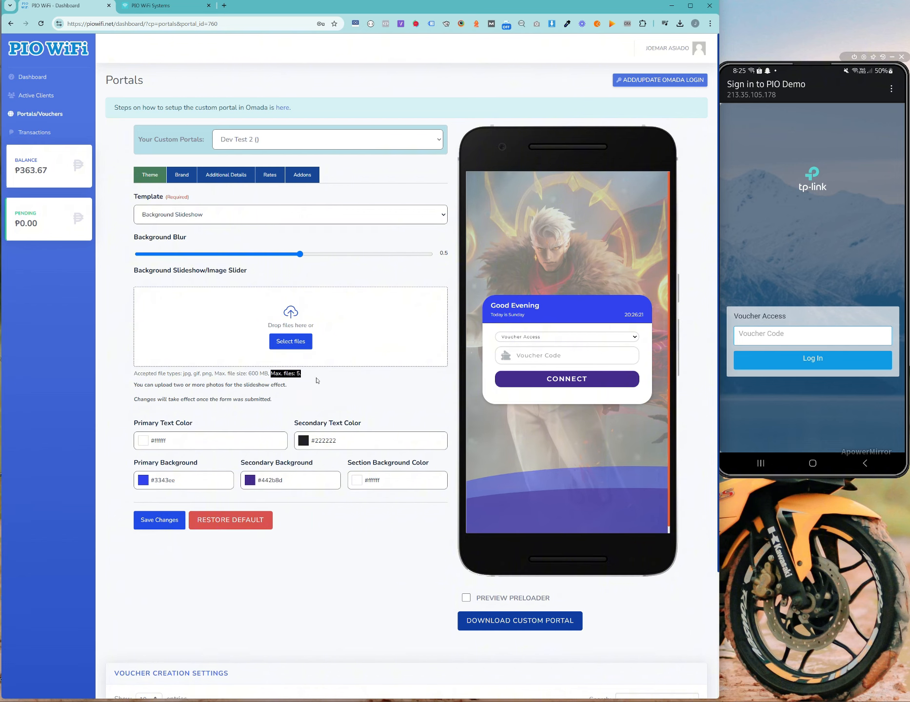
left_click(118, 280)
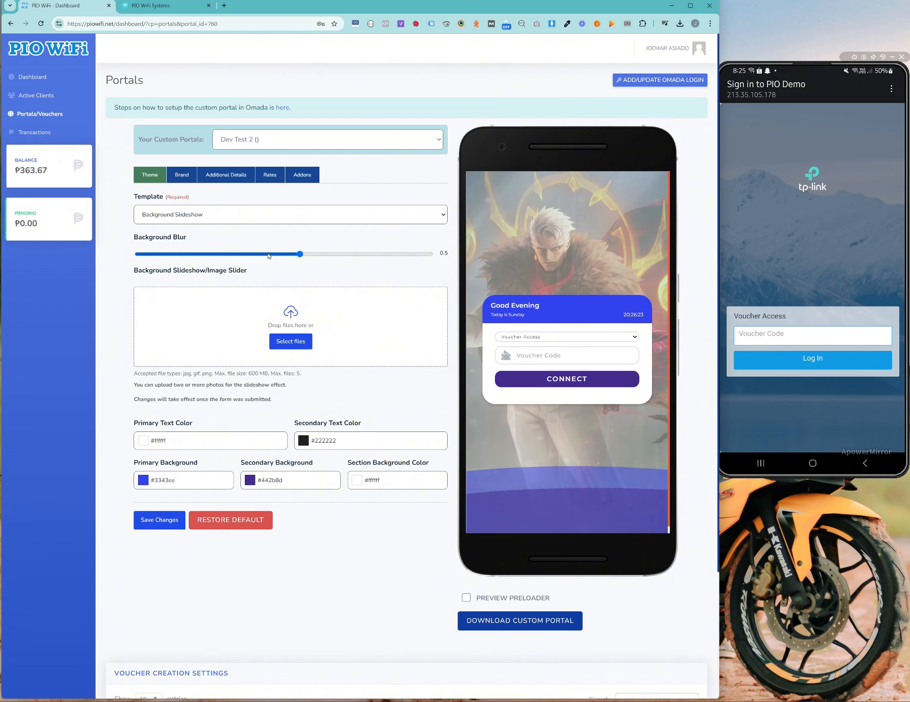
left_click(224, 220)
left_click(225, 222)
left_click(213, 218)
left_click(213, 218)
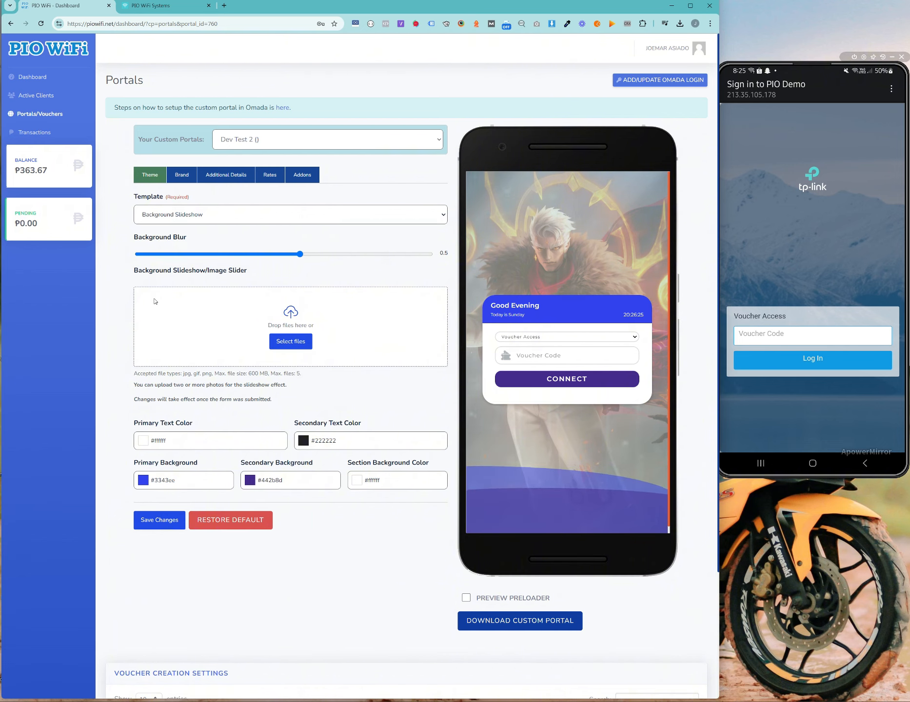
left_click(602, 701)
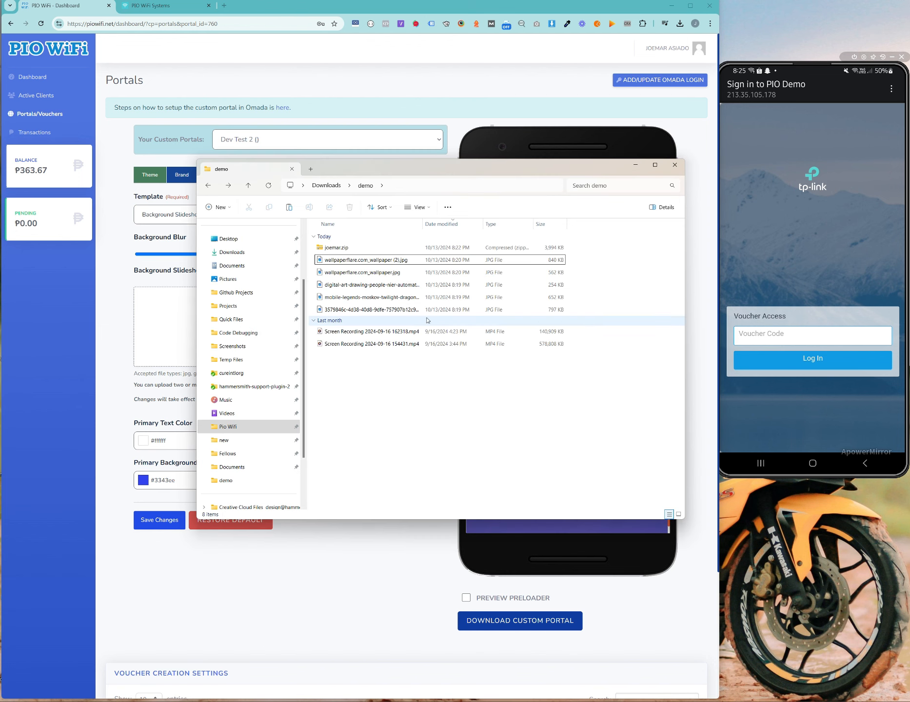
Step: Drop the five wallpaper JPGs into the upload zone and save the Dev Test 2 portal
left_click_drag(608, 323, 545, 257)
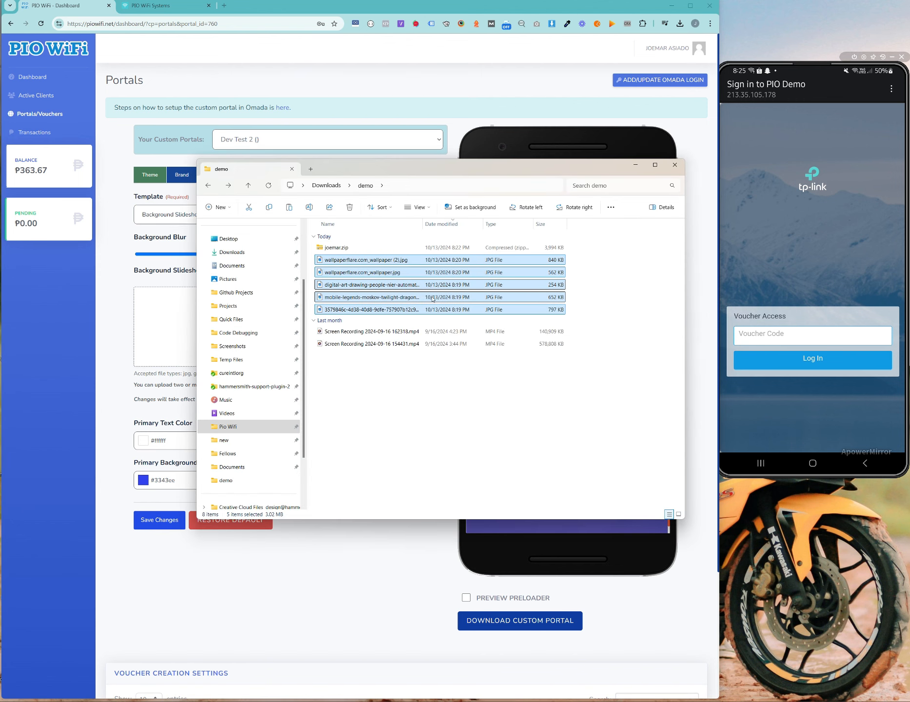
left_click_drag(433, 298, 333, 339)
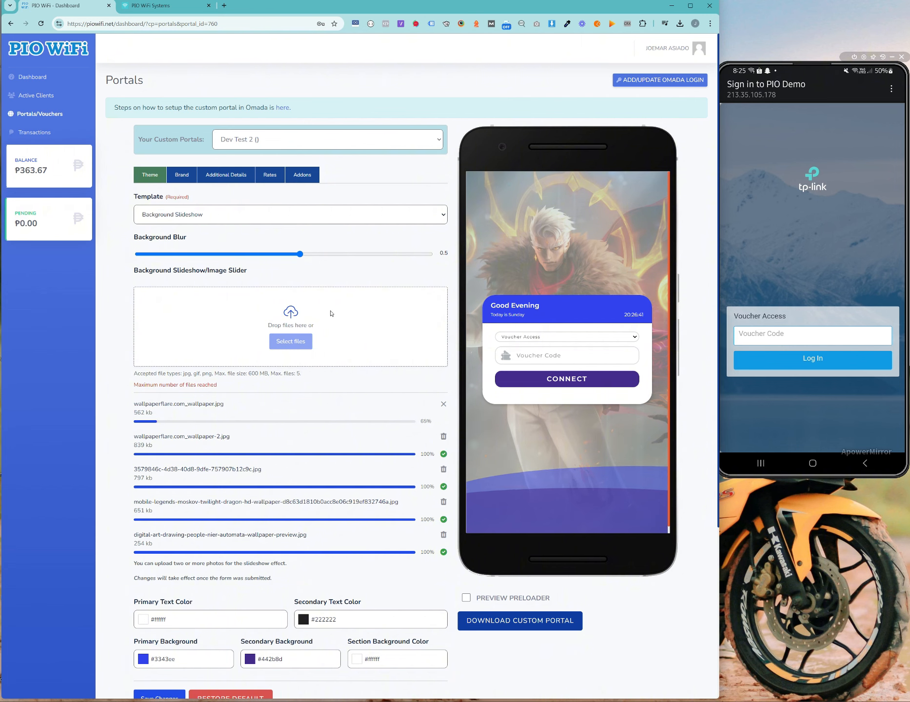
scroll(642, 205, "down", 3)
scroll(282, 241, "up", 3)
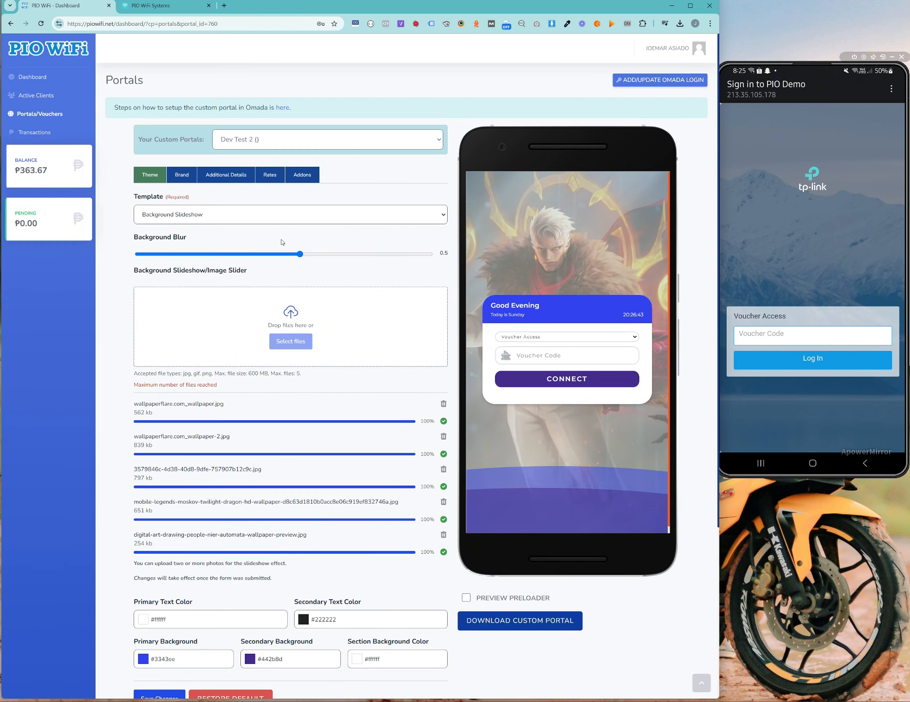
scroll(345, 360, "down", 3)
scroll(322, 278, "up", 3)
scroll(104, 357, "down", 3)
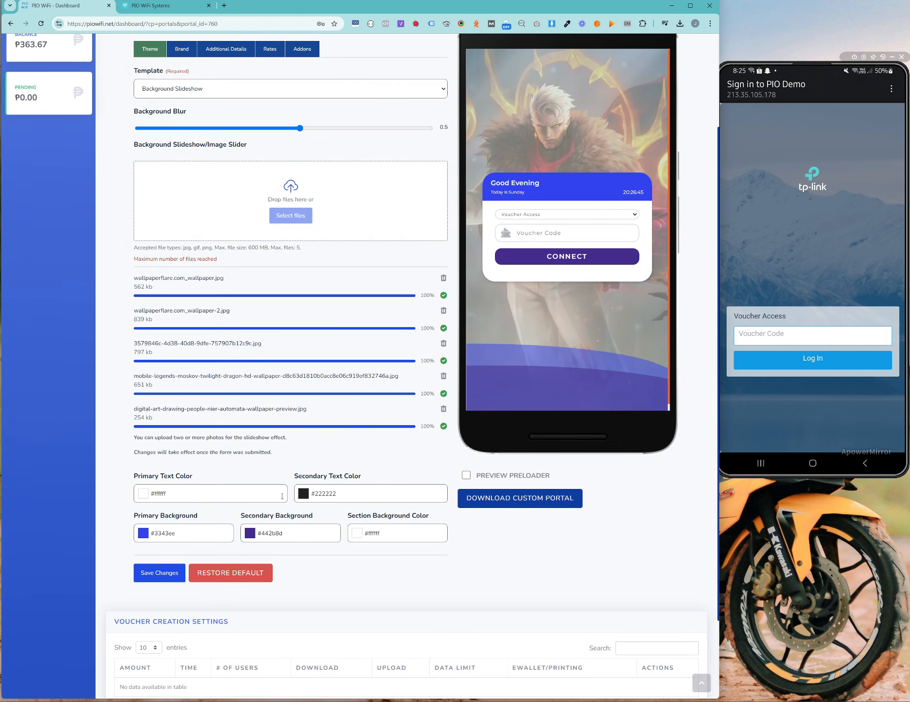
left_click(155, 574)
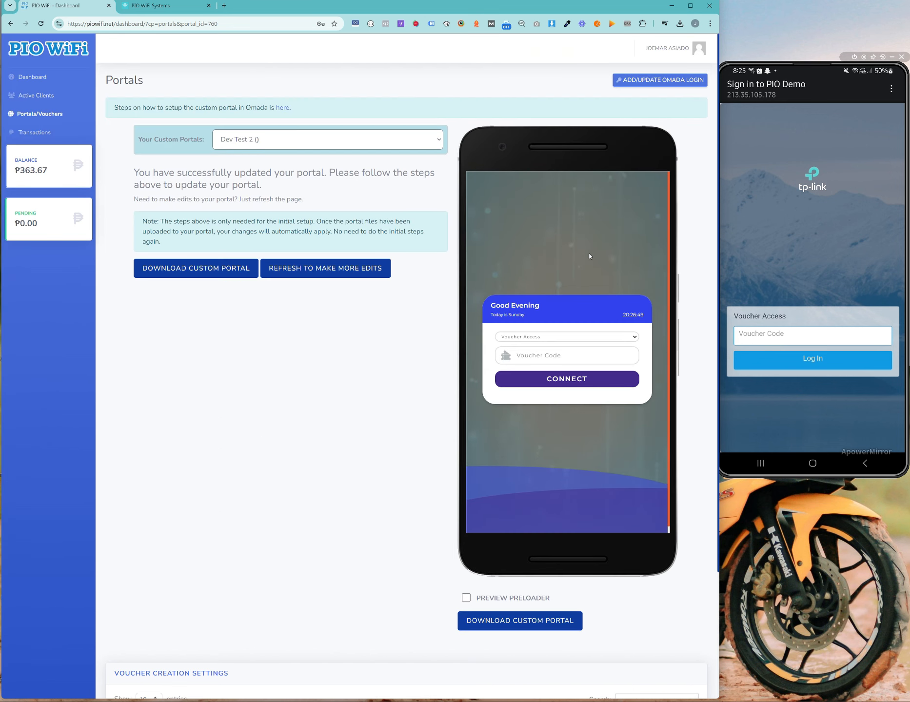
Step: Refresh the editor, set Background Blur to 0 and choose the Image Slider template
left_click(331, 267)
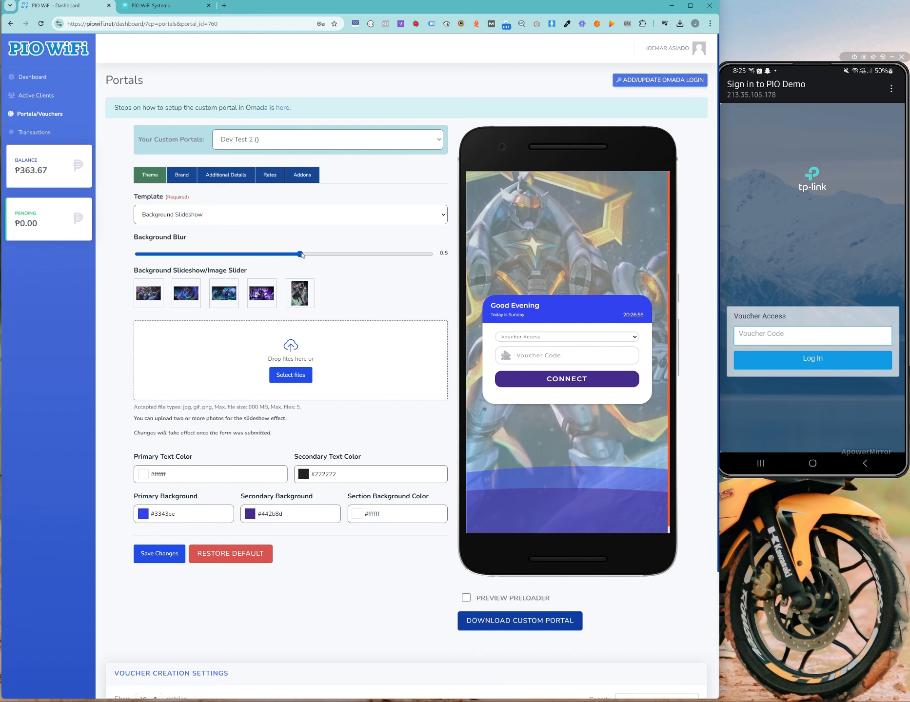
left_click_drag(300, 254, 151, 251)
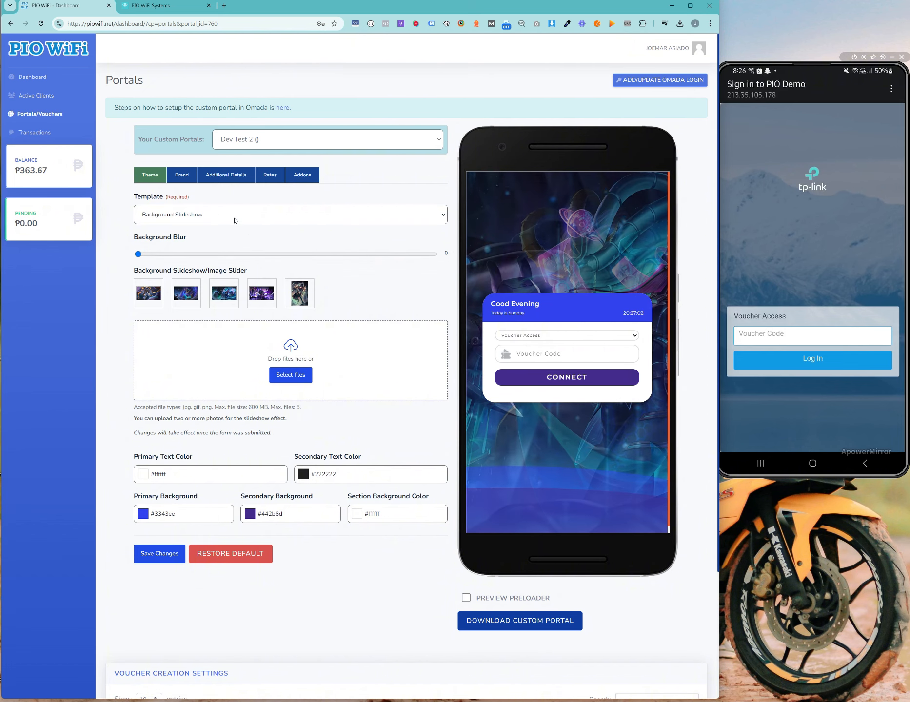
left_click(238, 217)
left_click(222, 243)
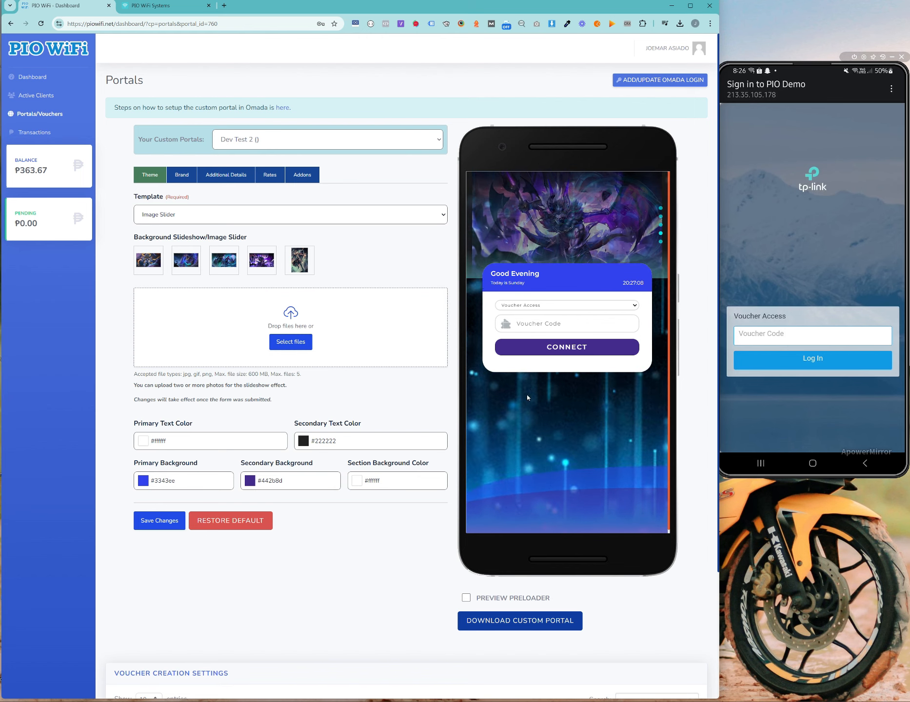
Step: Set the primary background colour to purple #541594
left_click(147, 441)
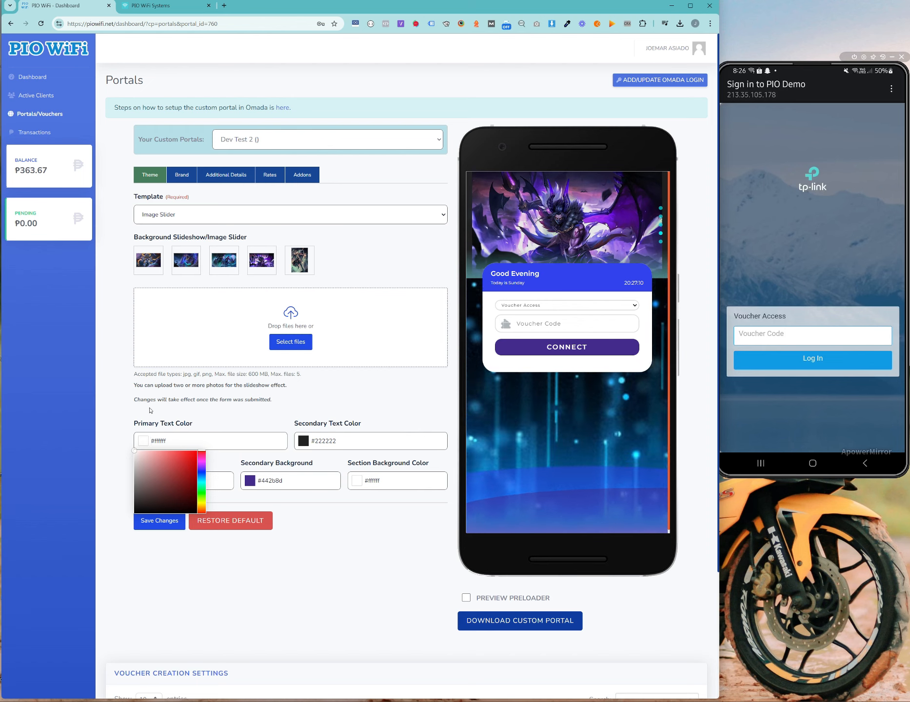
left_click(275, 405)
left_click(351, 439)
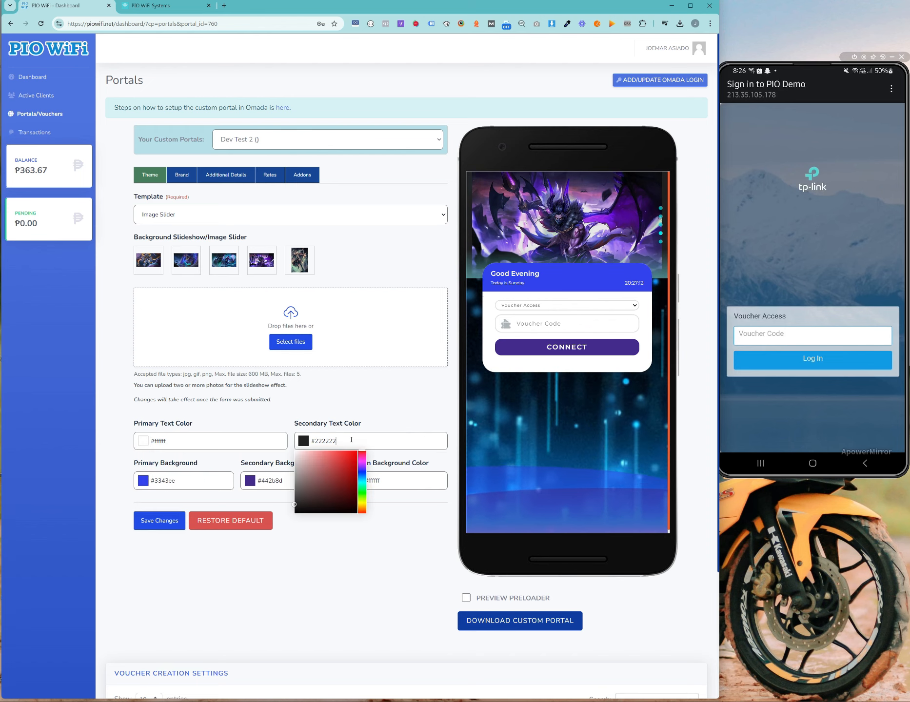
left_click(365, 408)
left_click(214, 480)
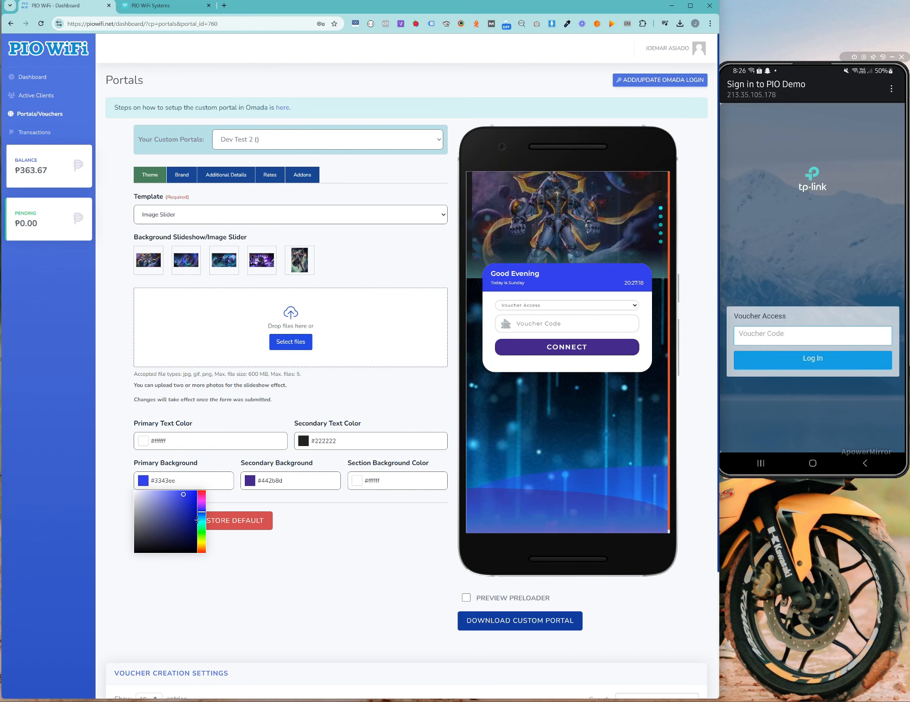
left_click(202, 506)
left_click_drag(188, 509, 188, 517)
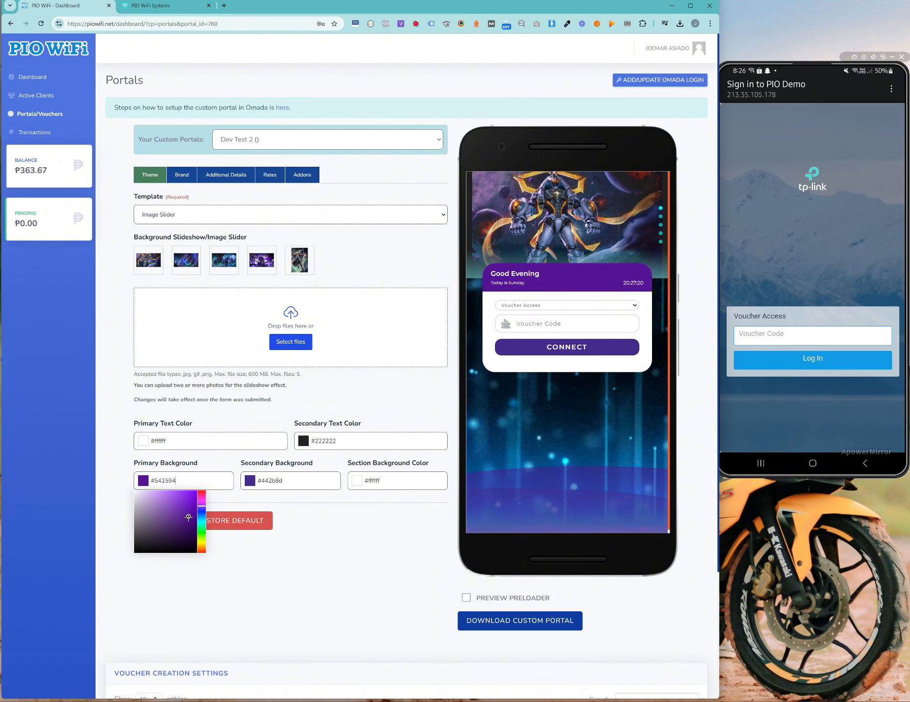
Step: Set the secondary background colour to blue #245a9c
left_click(337, 527)
left_click(280, 480)
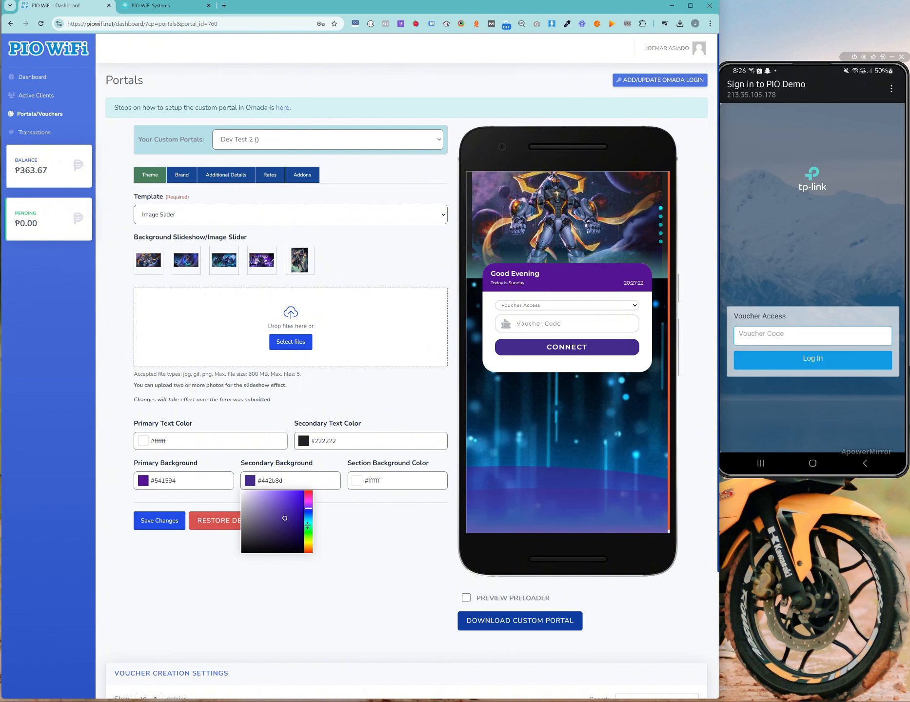
left_click(308, 516)
left_click(293, 534)
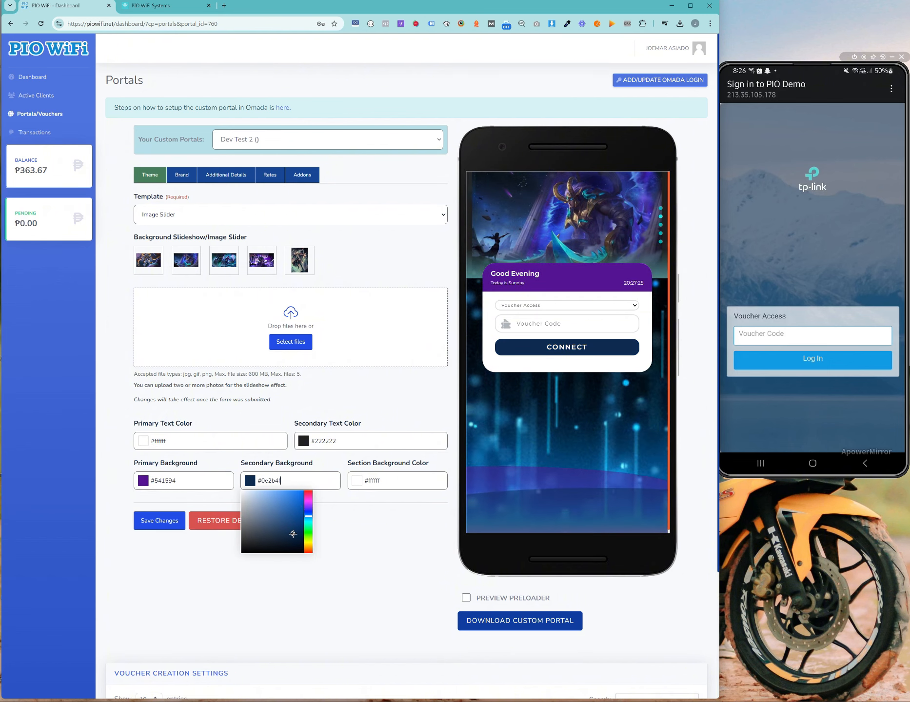
left_click_drag(293, 534, 289, 515)
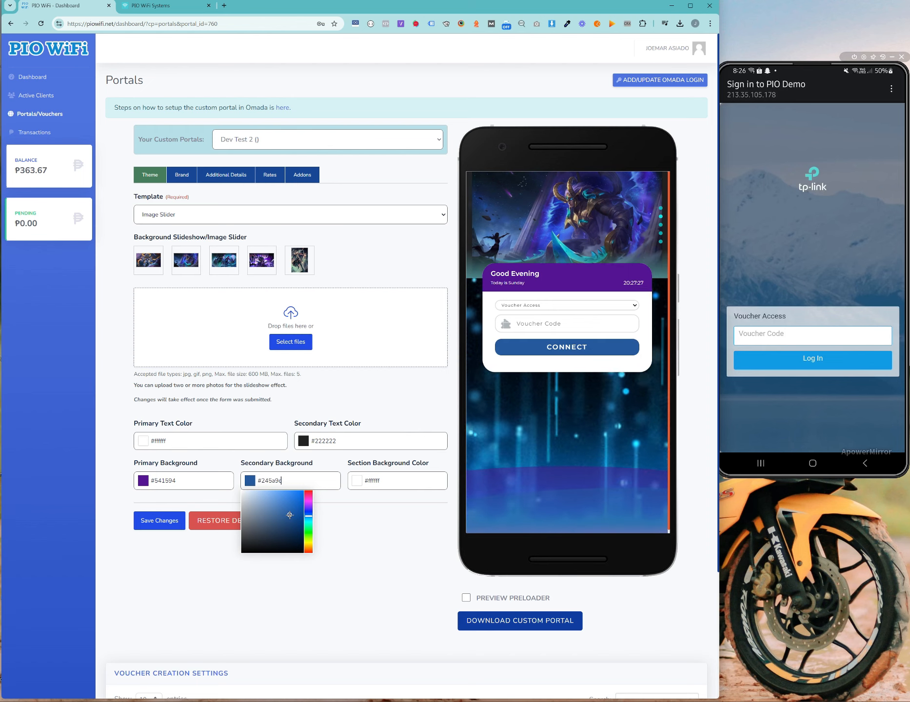
left_click(429, 538)
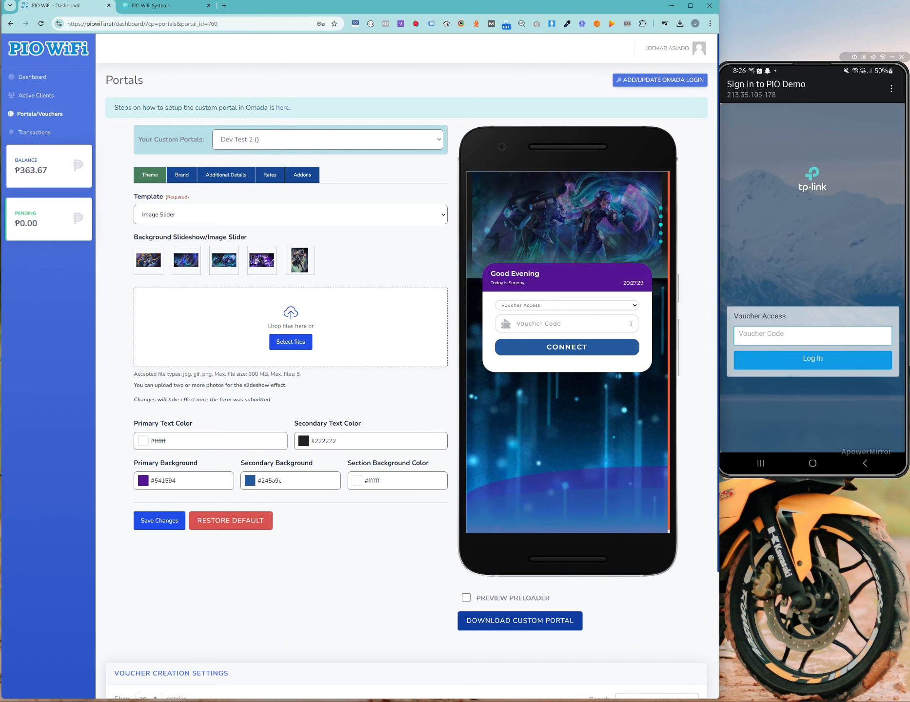
Step: Set the section background colour to #303030 and return the template to Background Slideshow
left_click(404, 481)
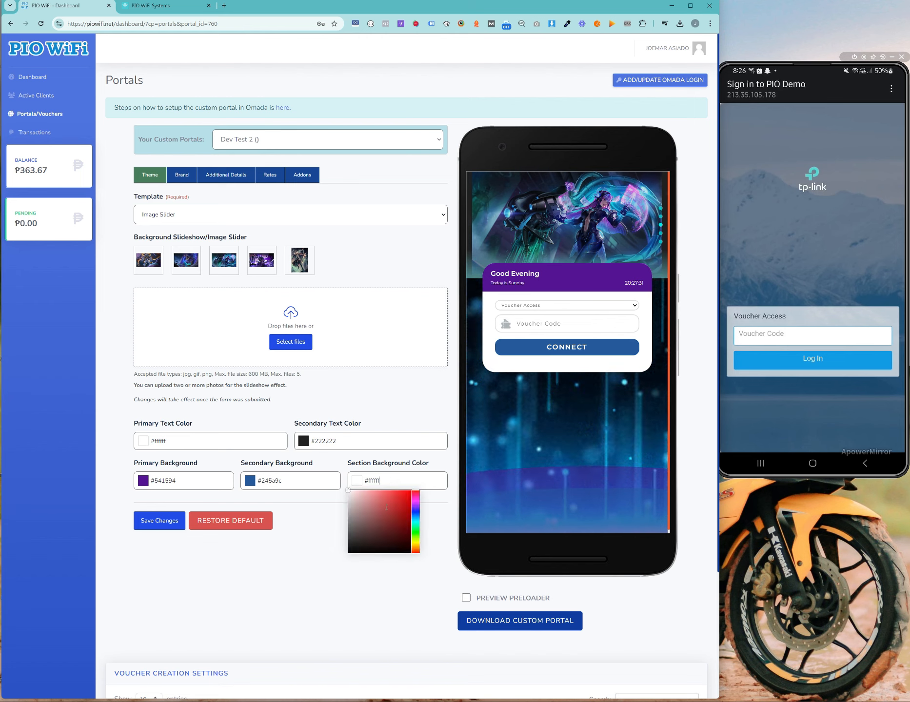
left_click_drag(352, 533, 345, 542)
left_click(358, 447)
left_click(357, 448)
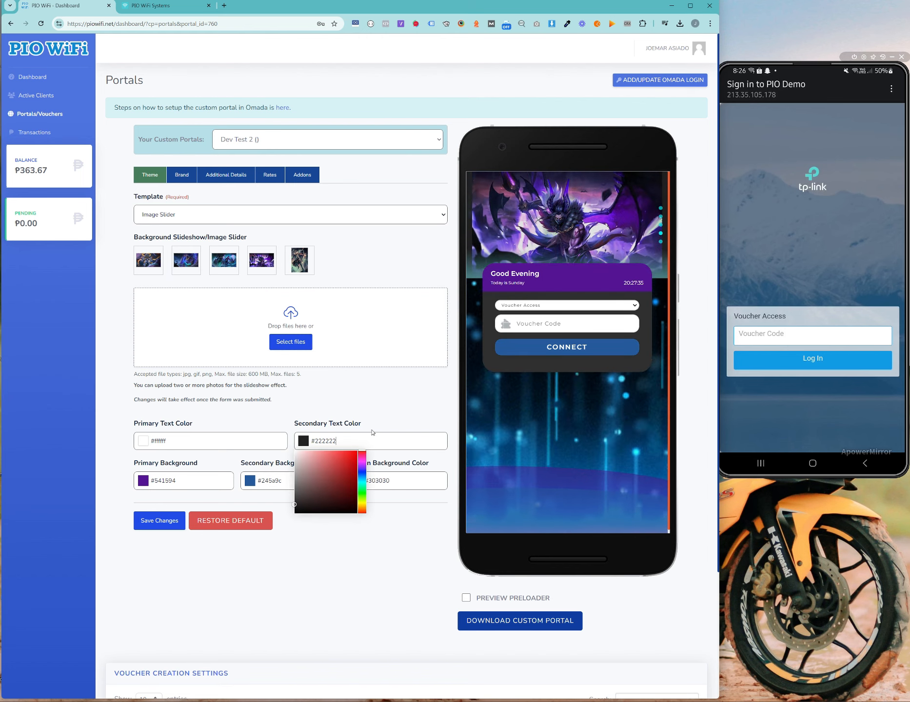
left_click(393, 604)
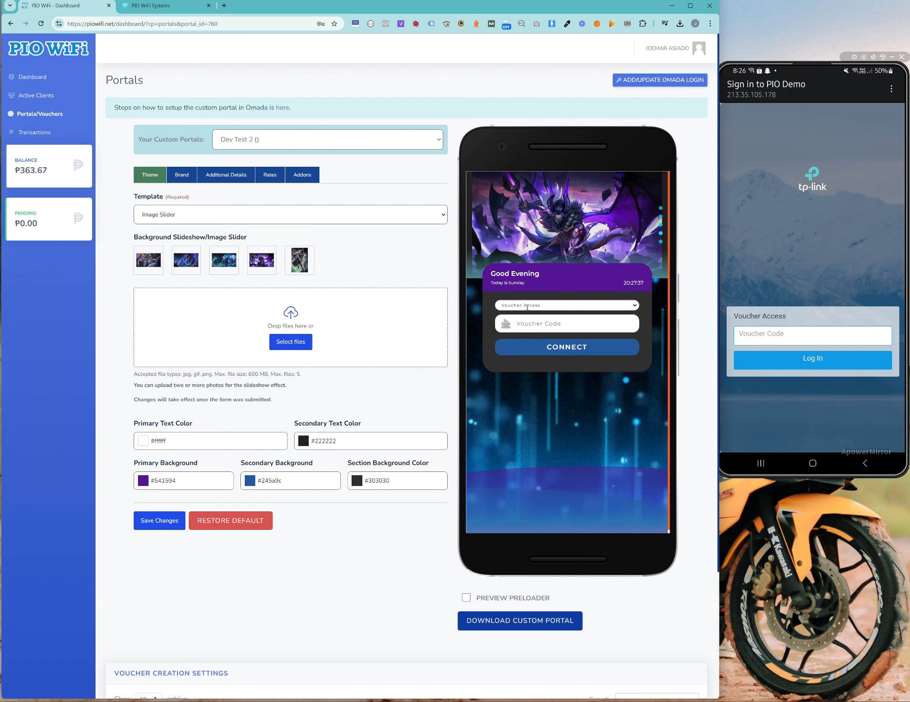
left_click(203, 214)
Step: Keep the Background Slideshow template and open Dev Test 2's Brand settings
left_click(165, 228)
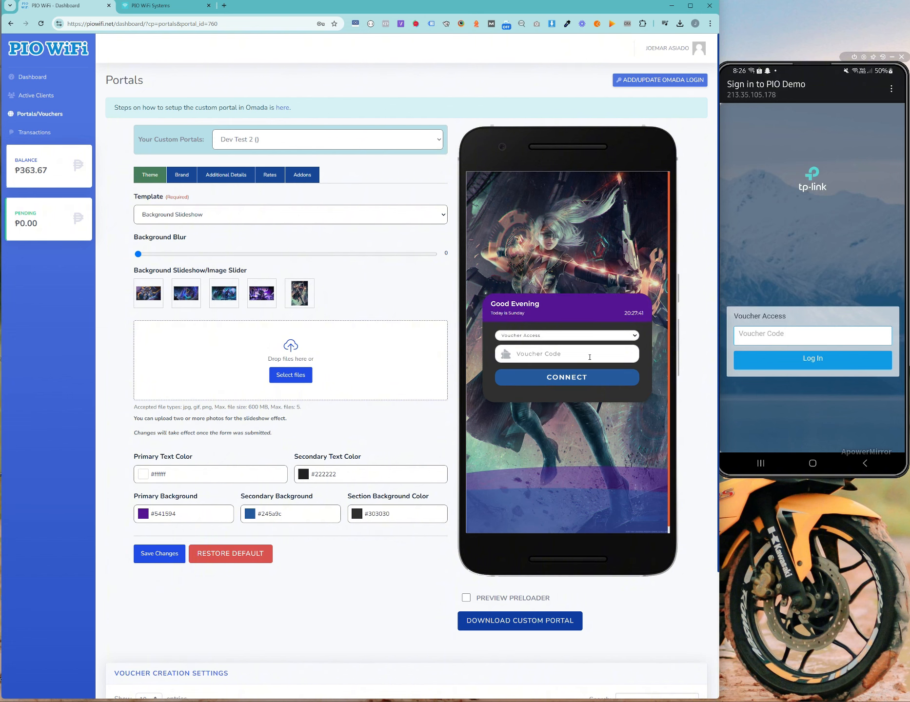
left_click(236, 216)
left_click(237, 217)
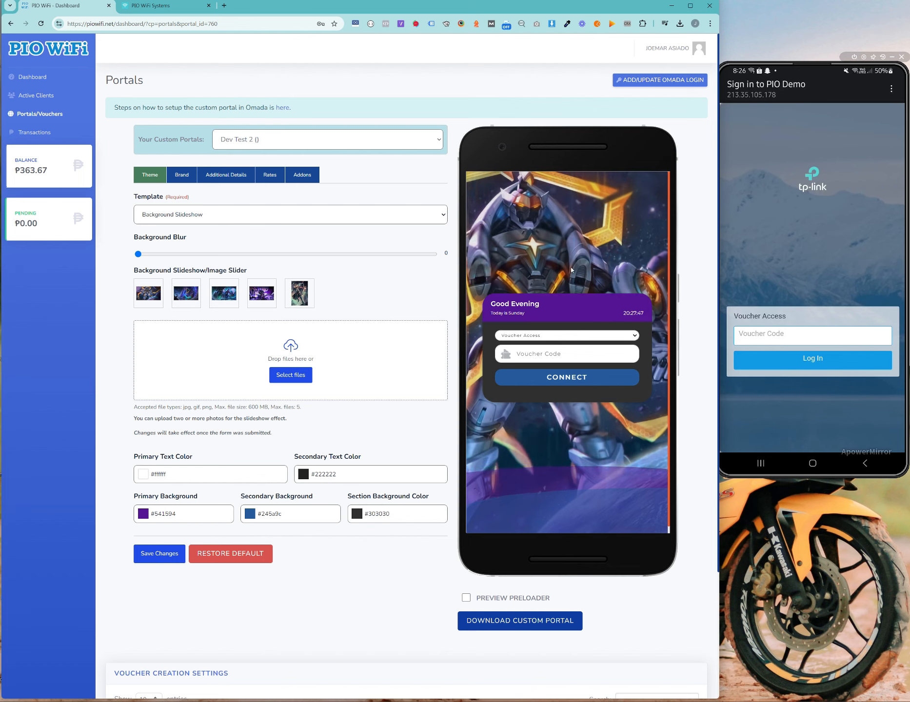
left_click(182, 175)
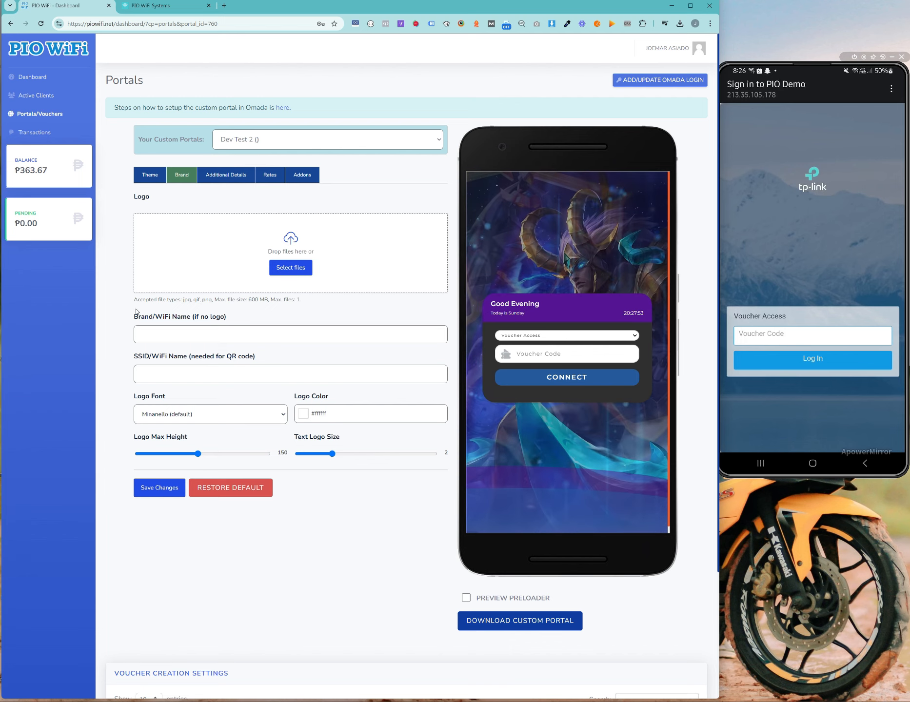
Step: Enter PIO WIFI as the Brand/WiFi Name
left_click_drag(134, 317, 235, 319)
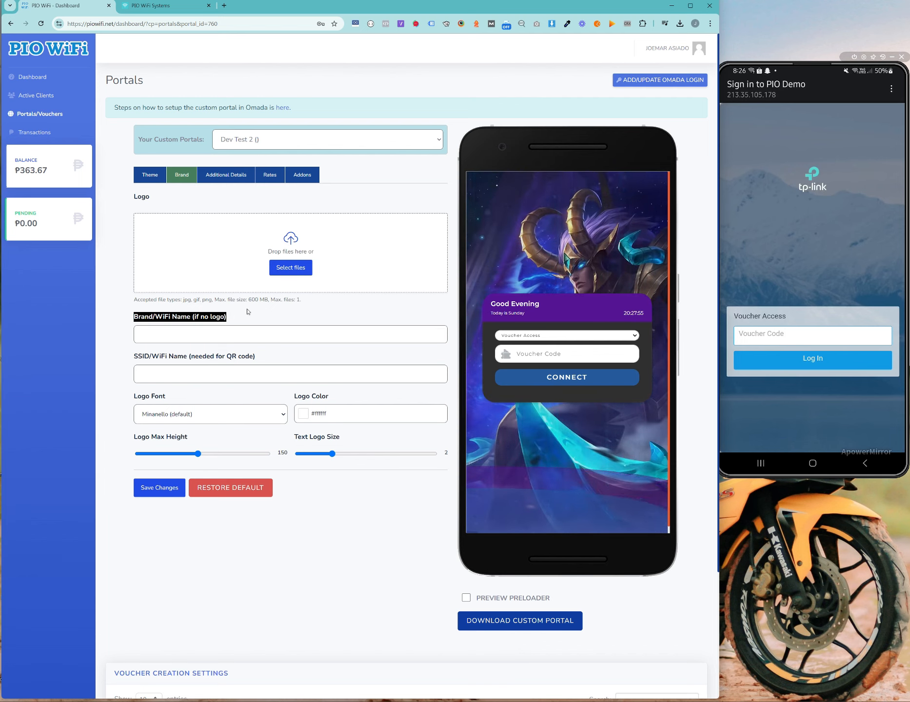
left_click(124, 277)
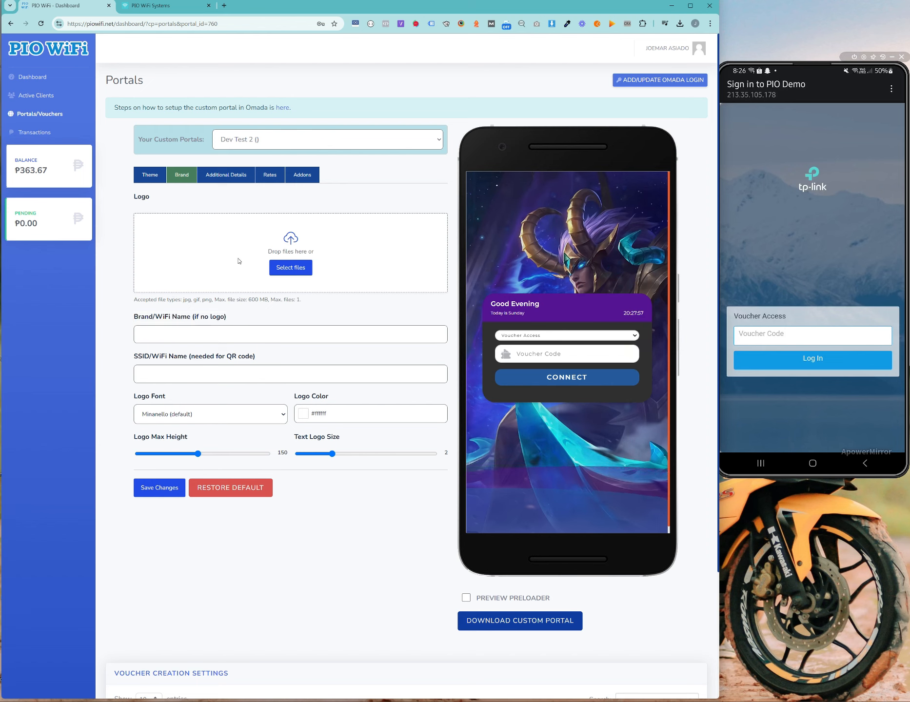
left_click(208, 329)
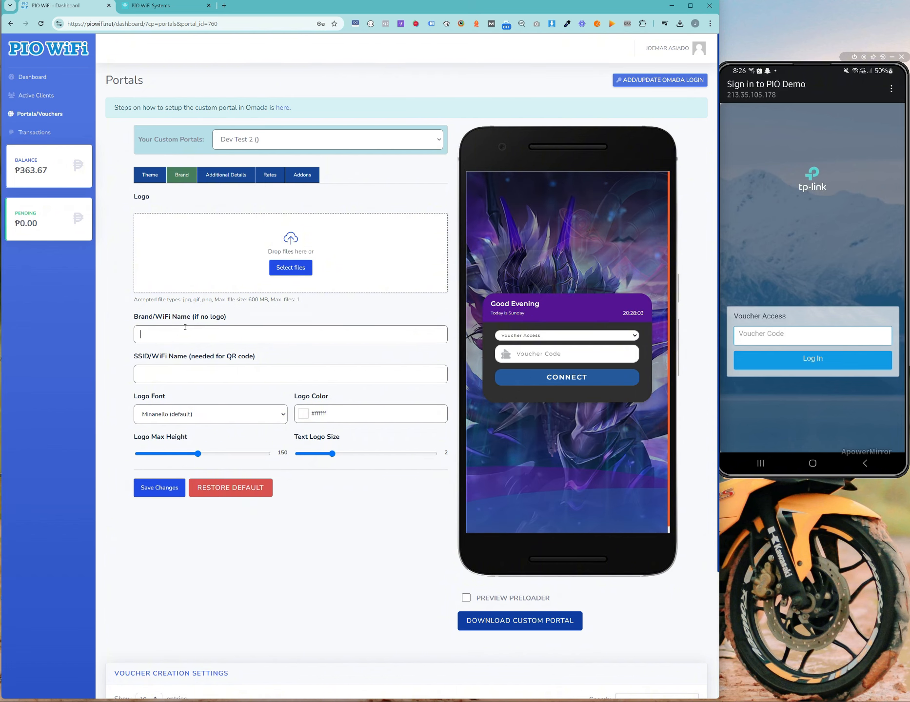
type("PIO WIFI")
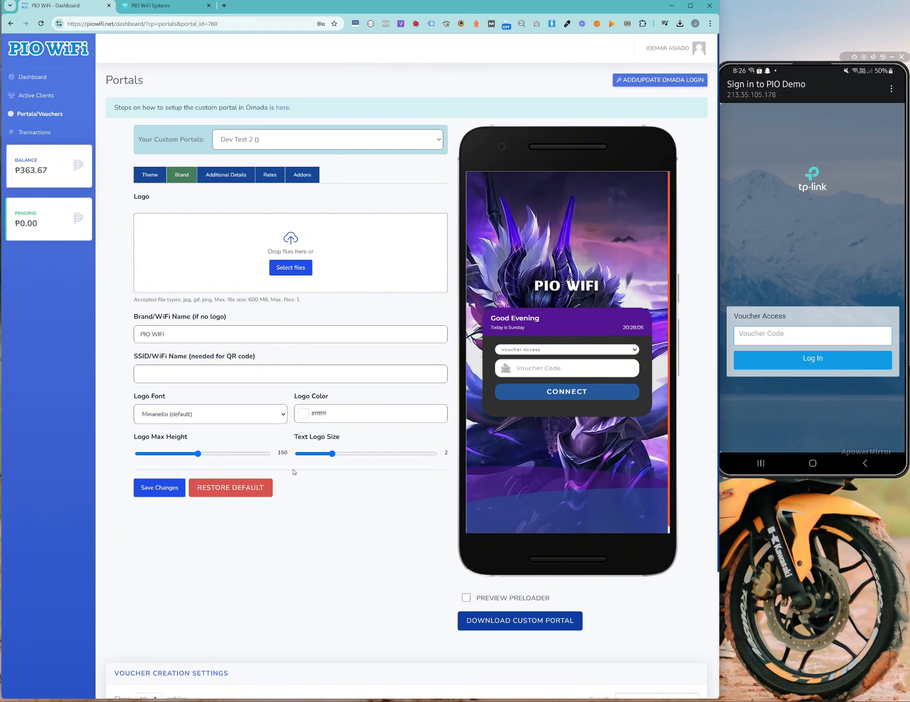
Step: After trying several fonts, set the logo font to Rubik Bubbles and text logo size to 3.5
left_click(215, 417)
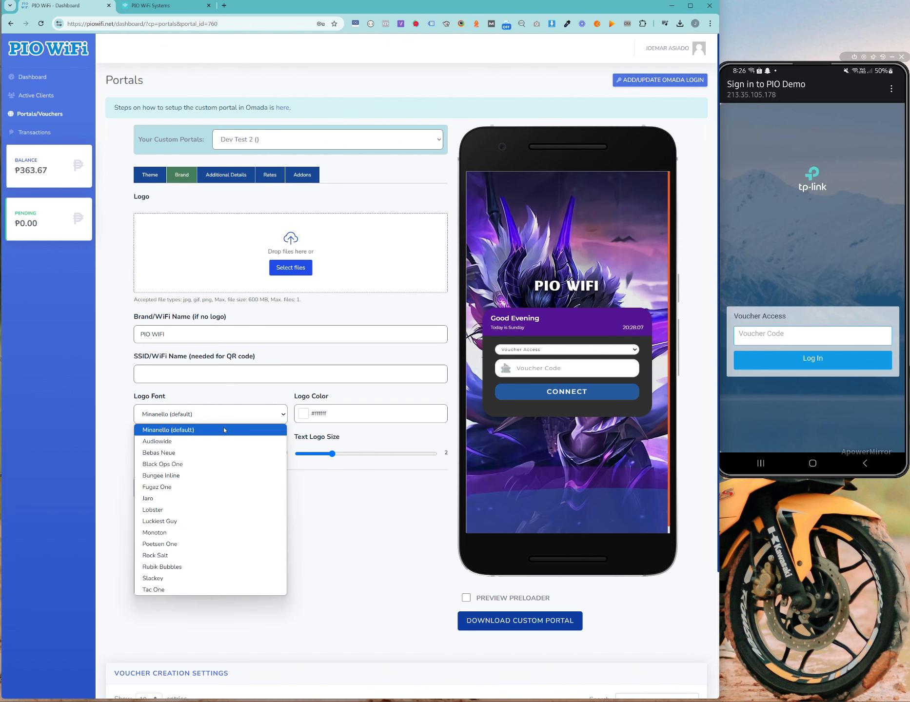
left_click(222, 453)
left_click(223, 421)
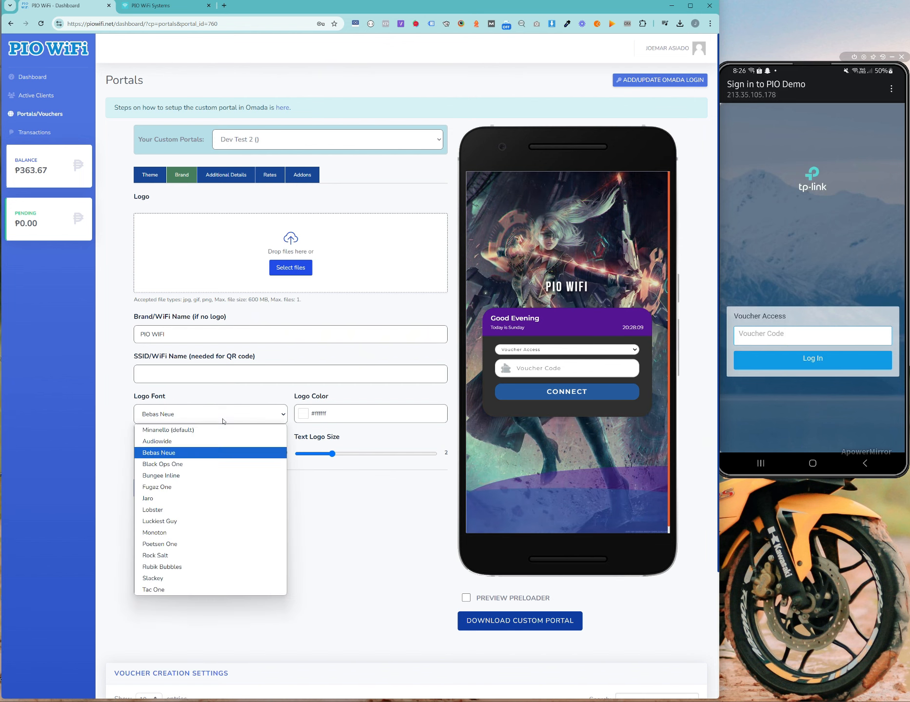
left_click(231, 476)
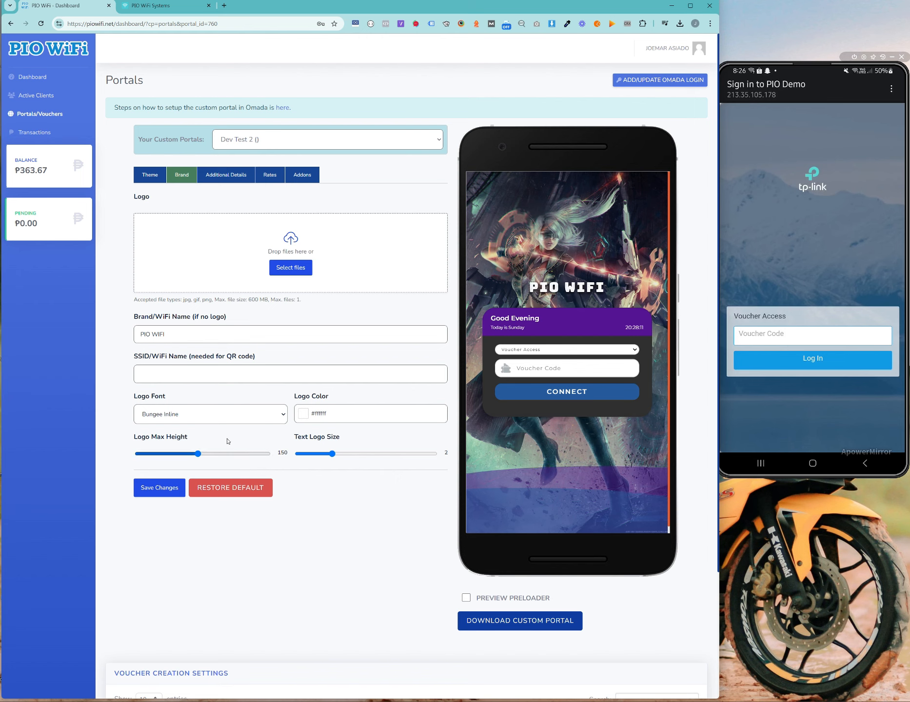
left_click(229, 419)
left_click(248, 522)
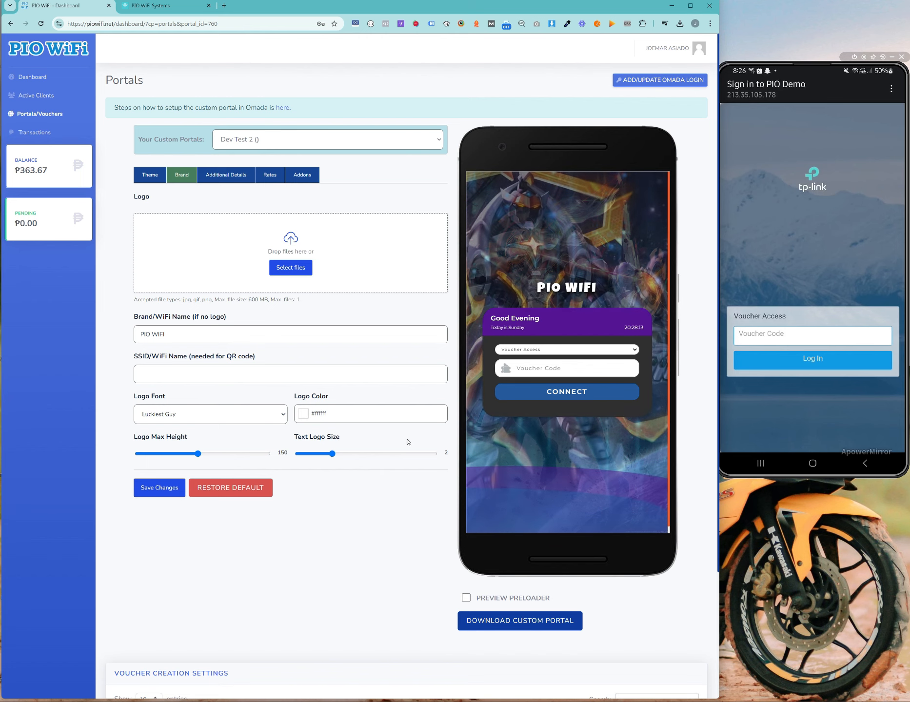
left_click(229, 415)
left_click(225, 546)
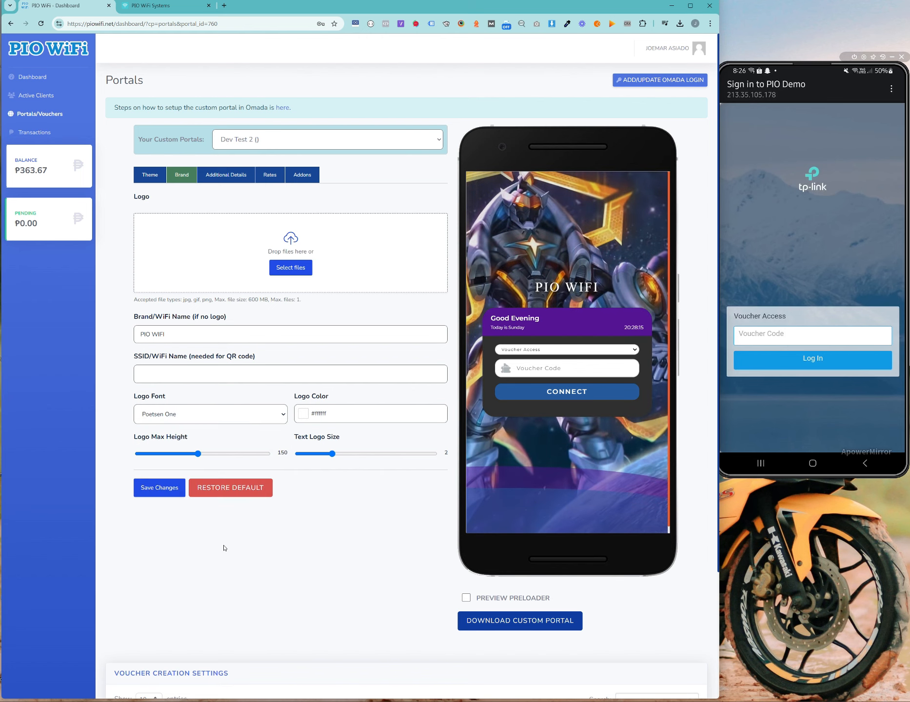
left_click(222, 420)
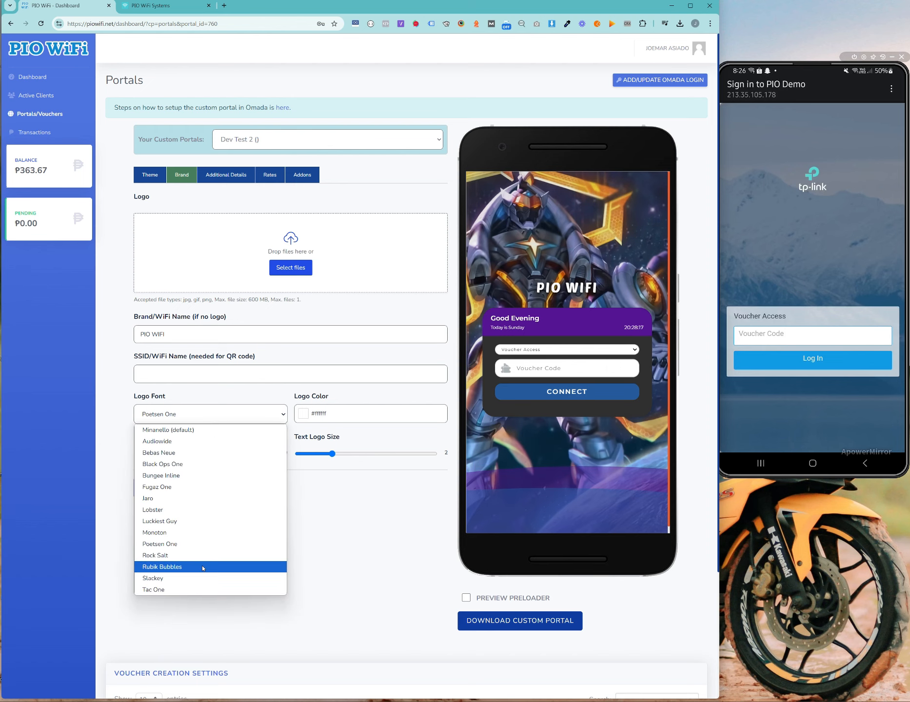
left_click(229, 567)
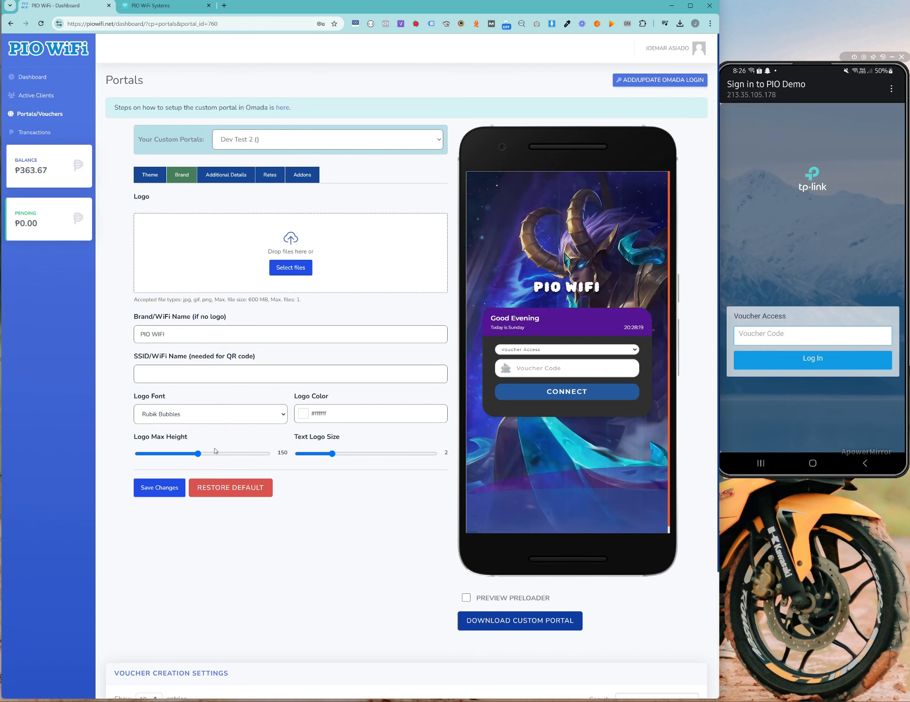
left_click_drag(333, 457, 380, 456)
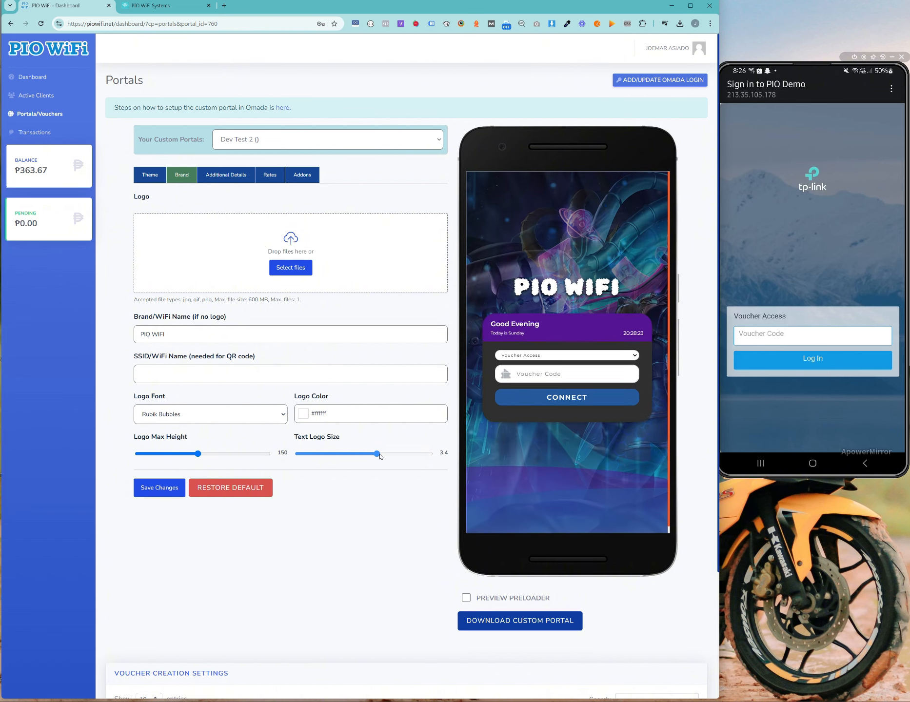
Step: Upload logo-vertical.png from the new folder as the logo, with max height 46
left_click(293, 271)
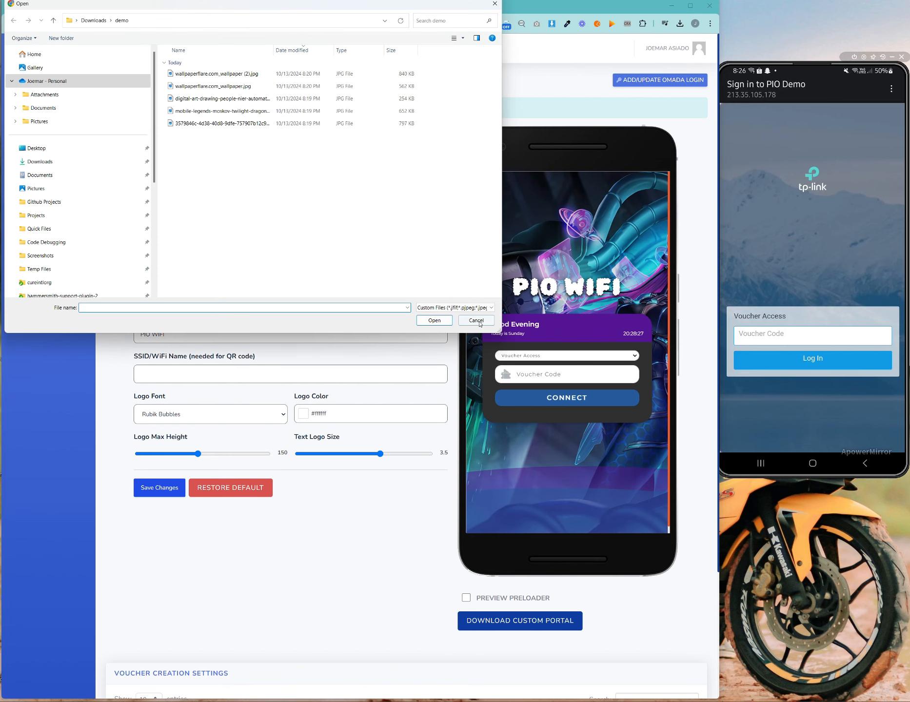
left_click(476, 320)
left_click(292, 269)
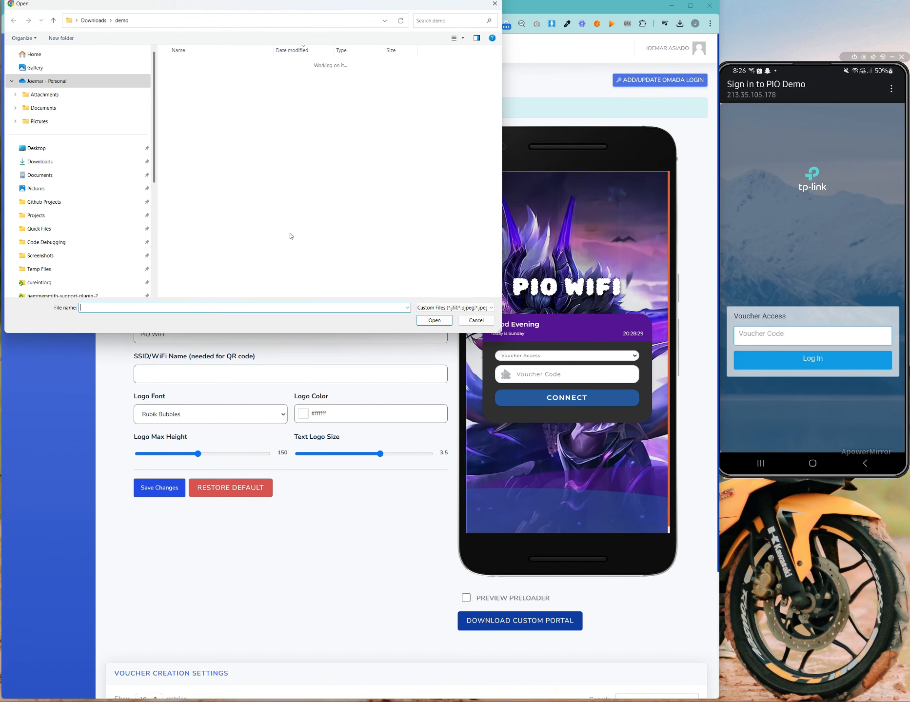
scroll(57, 236, "down", 3)
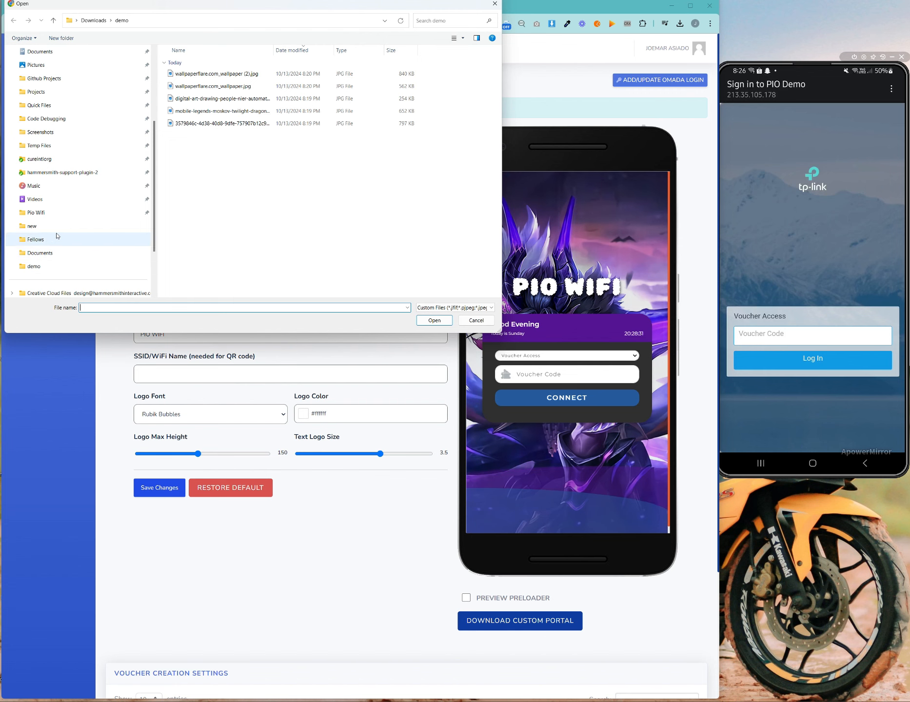
left_click(56, 226)
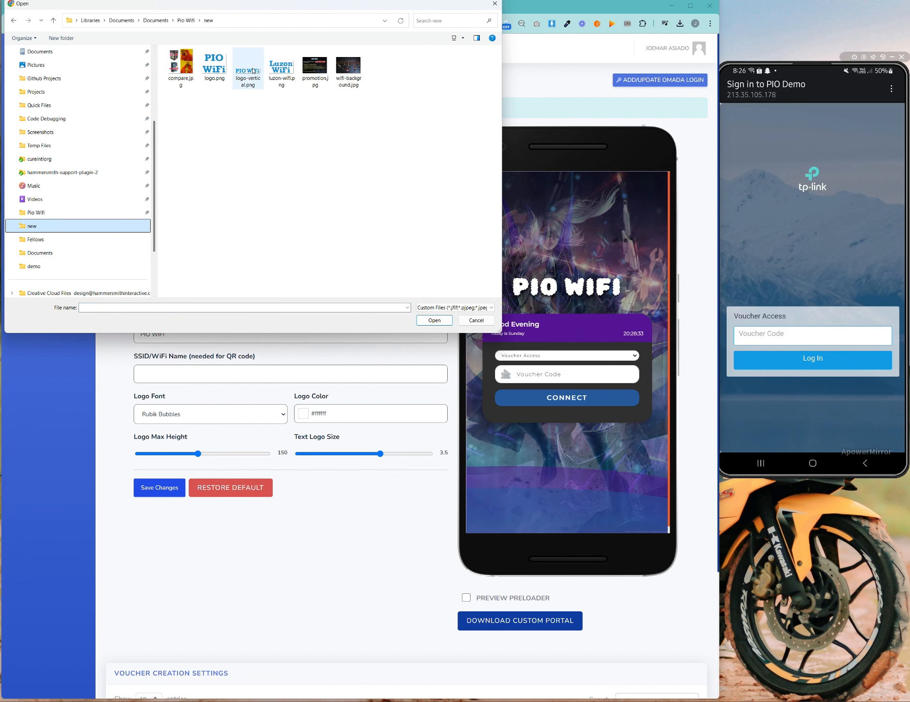
double_click(253, 71)
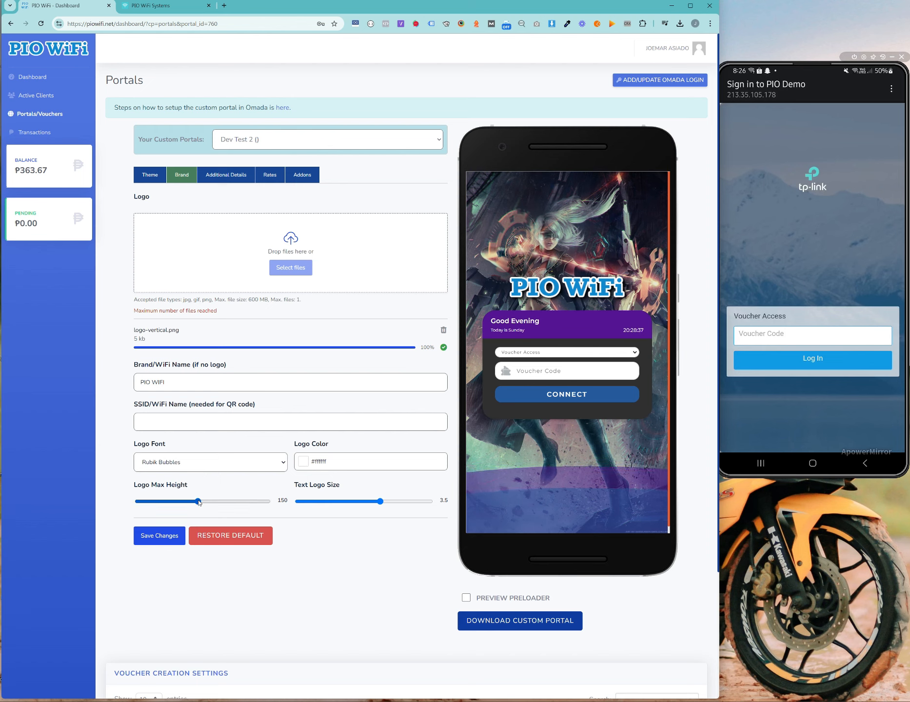
left_click_drag(200, 499, 151, 498)
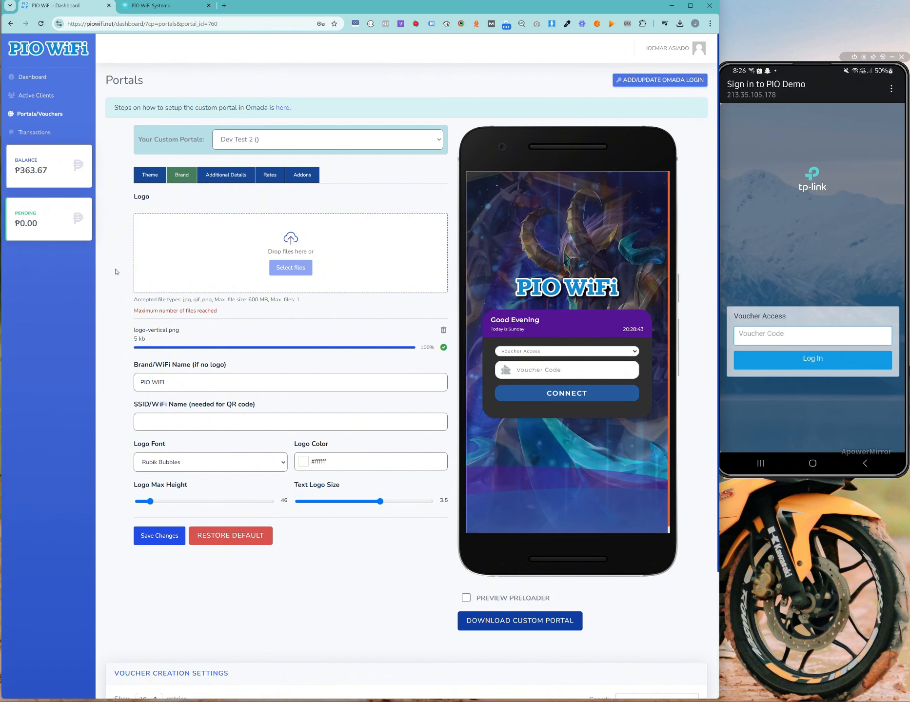
left_click(219, 179)
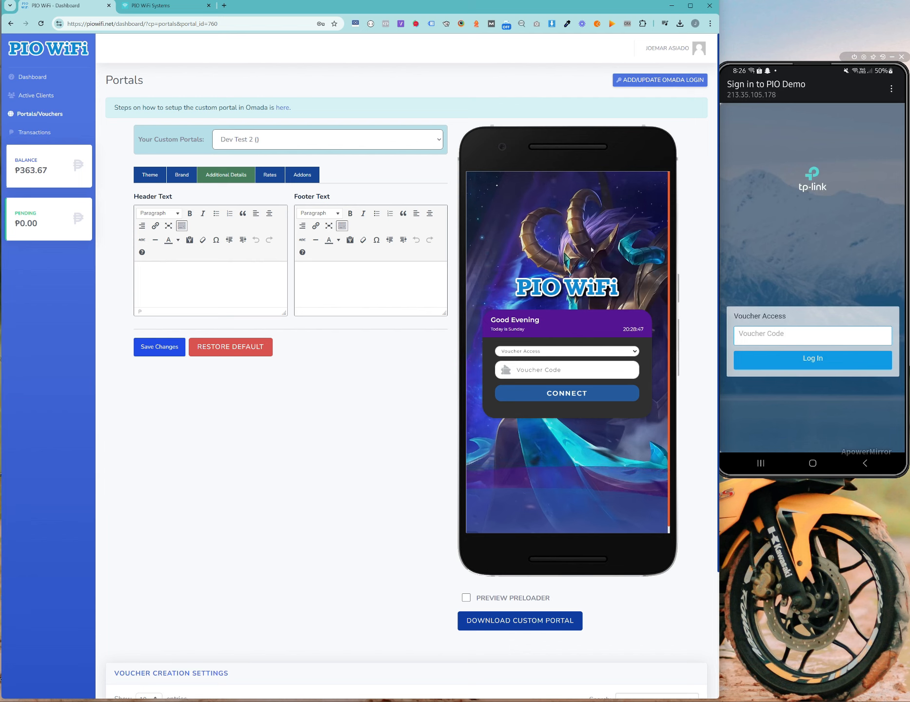
Step: Type 'WELCOME TO' as the portal's header text
double_click(147, 198)
left_click_drag(291, 197, 337, 197)
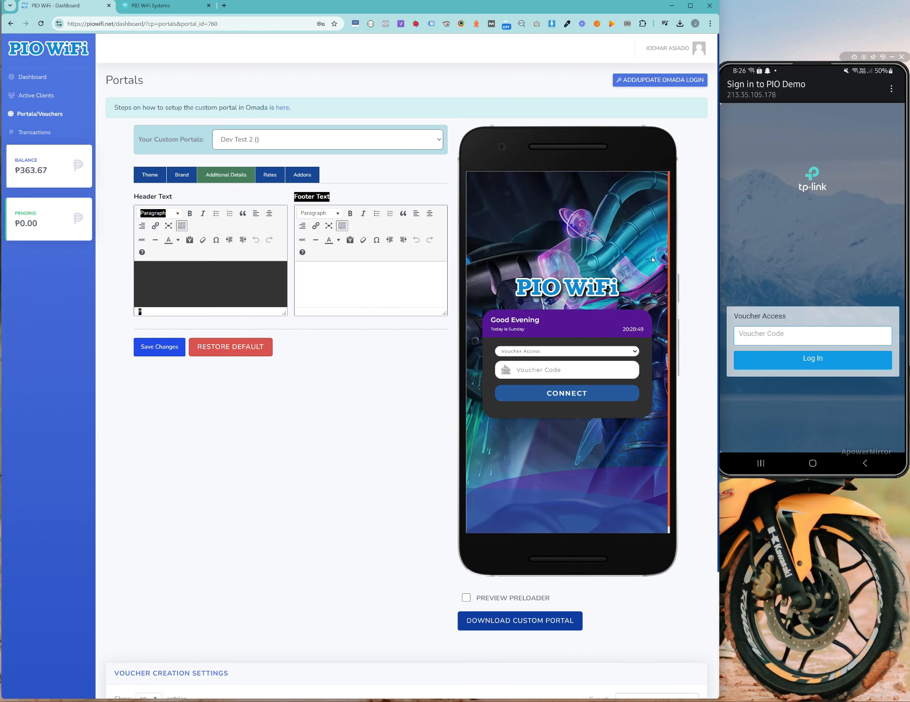
left_click(258, 288)
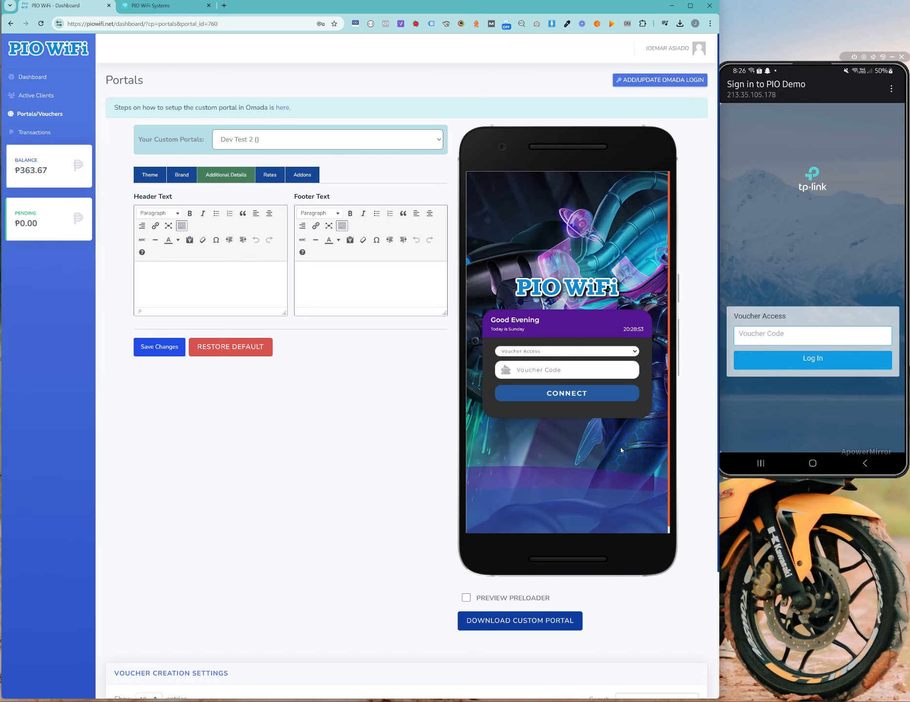
type("W")
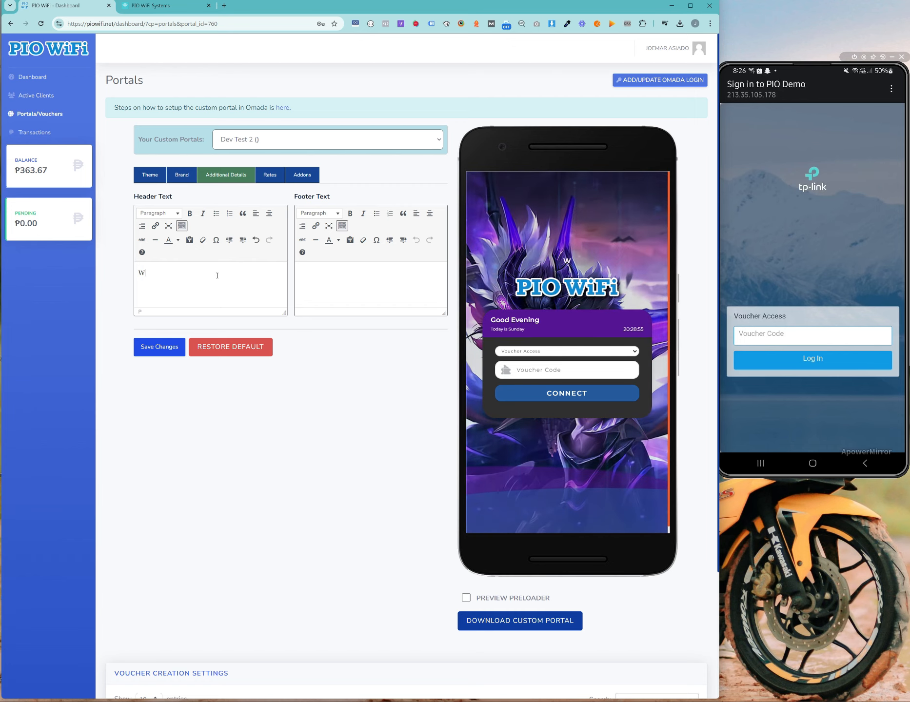
type("ELCOME TO")
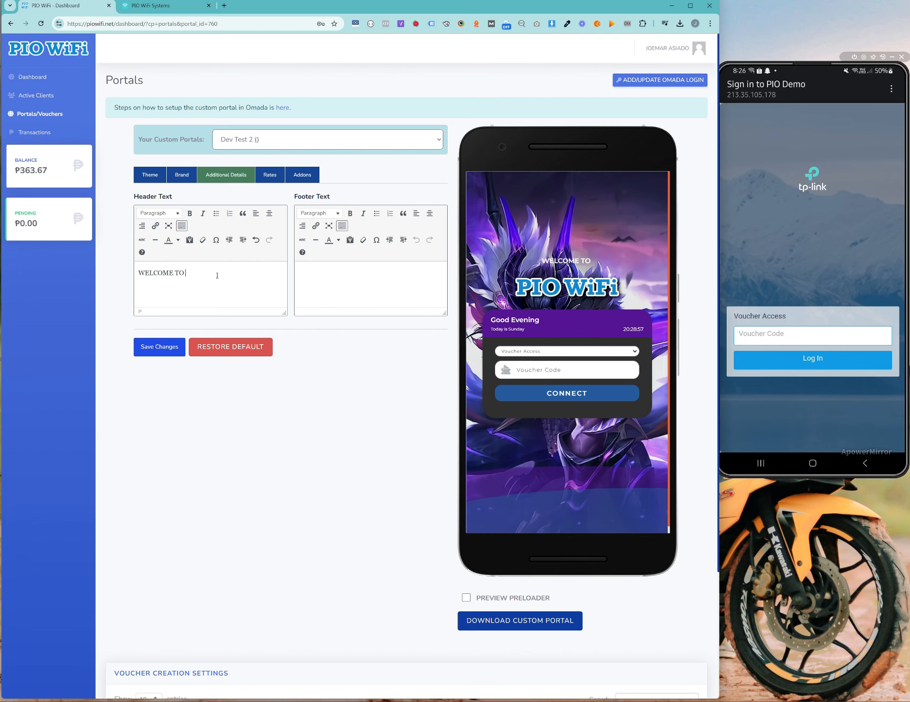
Step: Format WELCOME TO as Heading 1 after briefly trying Heading 2
left_click_drag(217, 275, 89, 209)
left_click(159, 213)
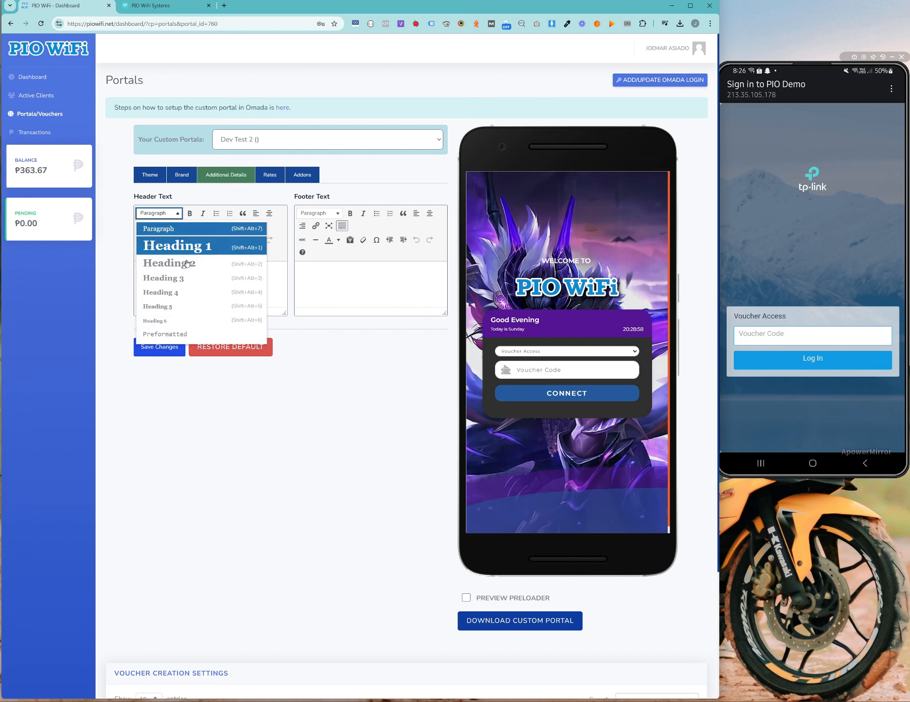
left_click(213, 262)
left_click(263, 285)
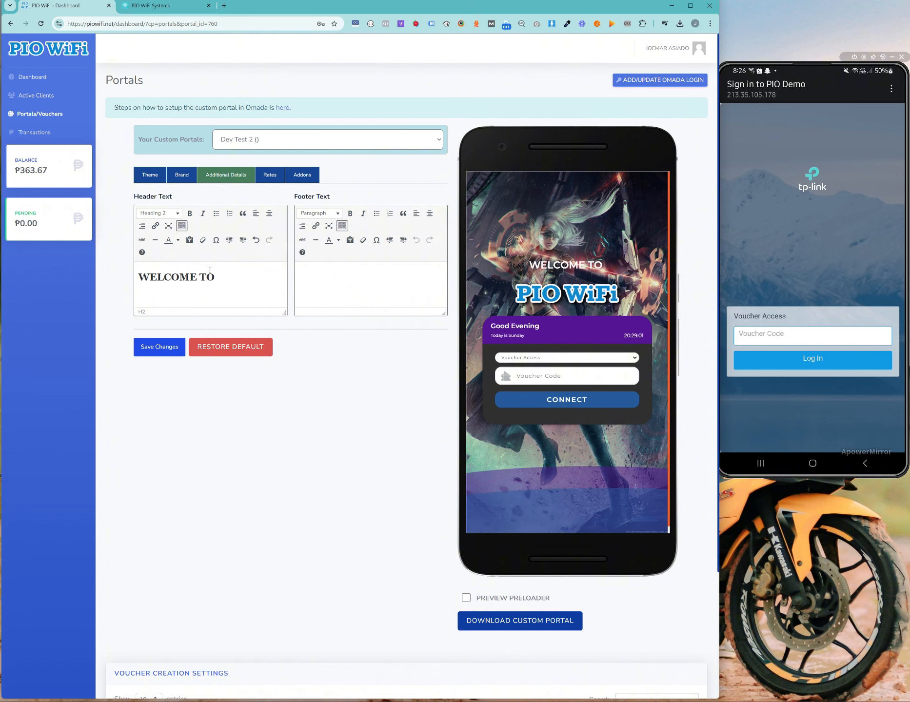
left_click_drag(195, 290, 163, 227)
left_click(159, 213)
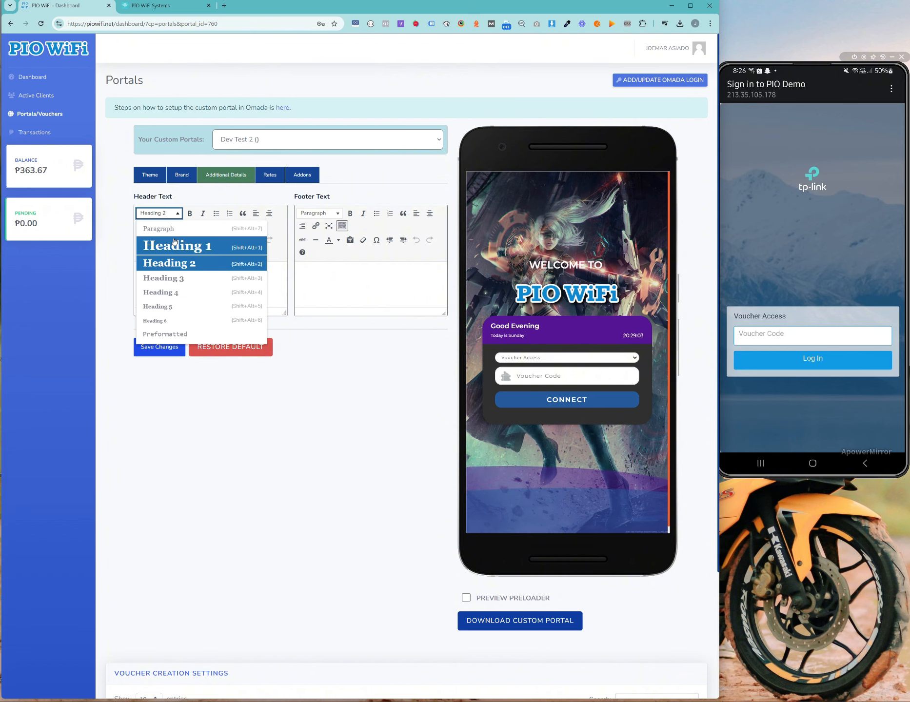
left_click(200, 244)
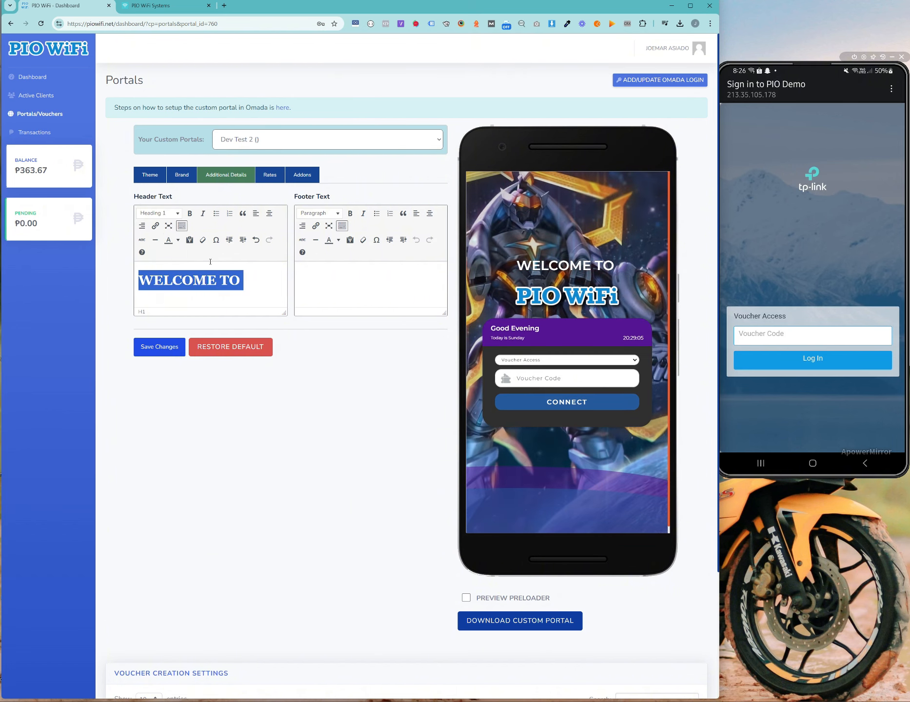
Step: Try magenta, then teal, on the WELCOME TO heading before removing the colour
left_click(179, 243)
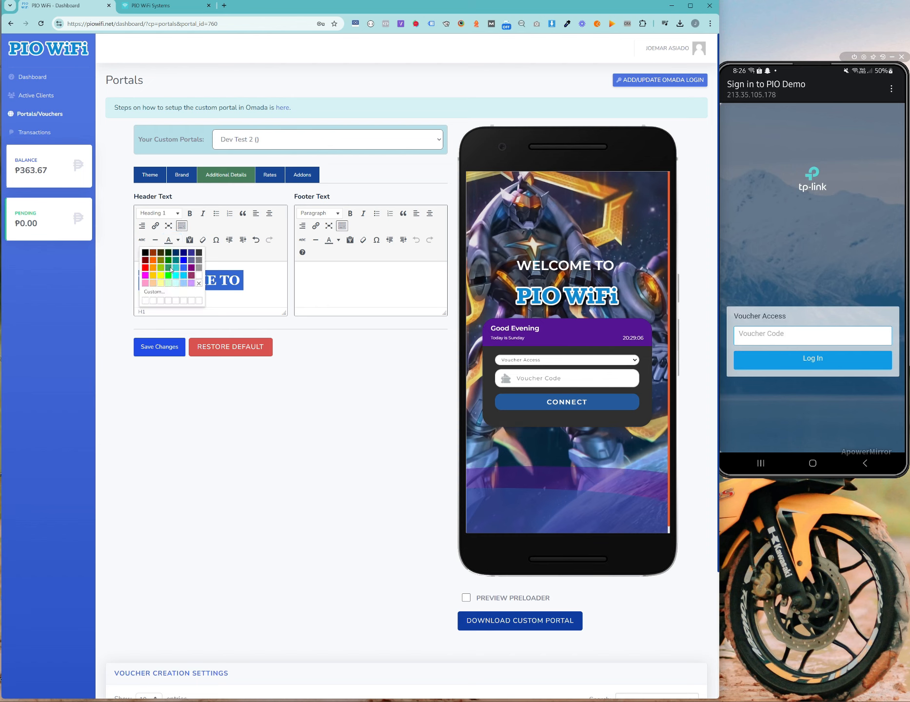
left_click(145, 275)
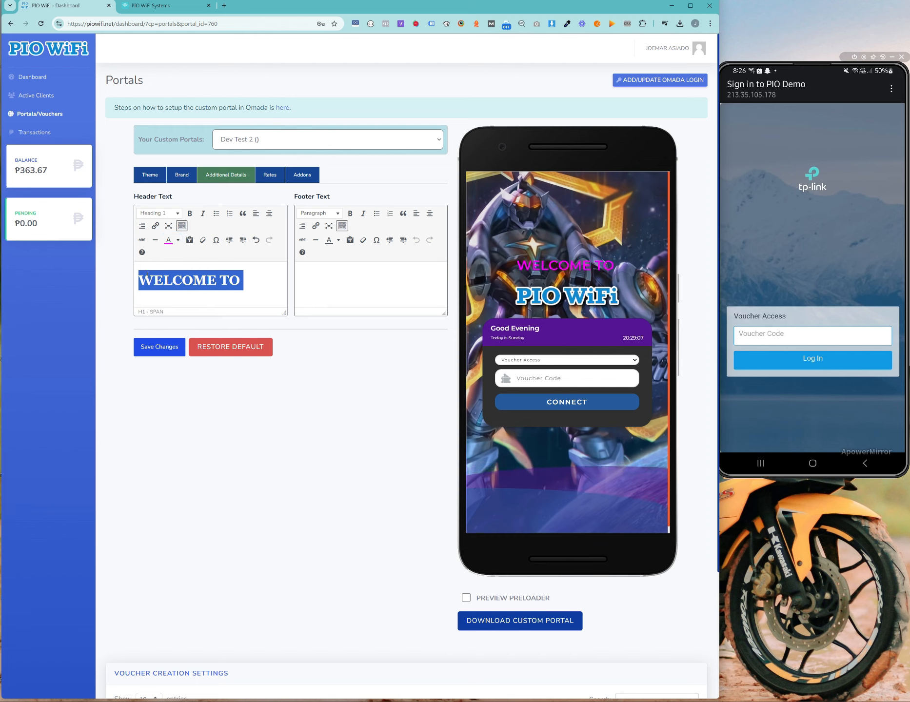
left_click(178, 240)
left_click(180, 260)
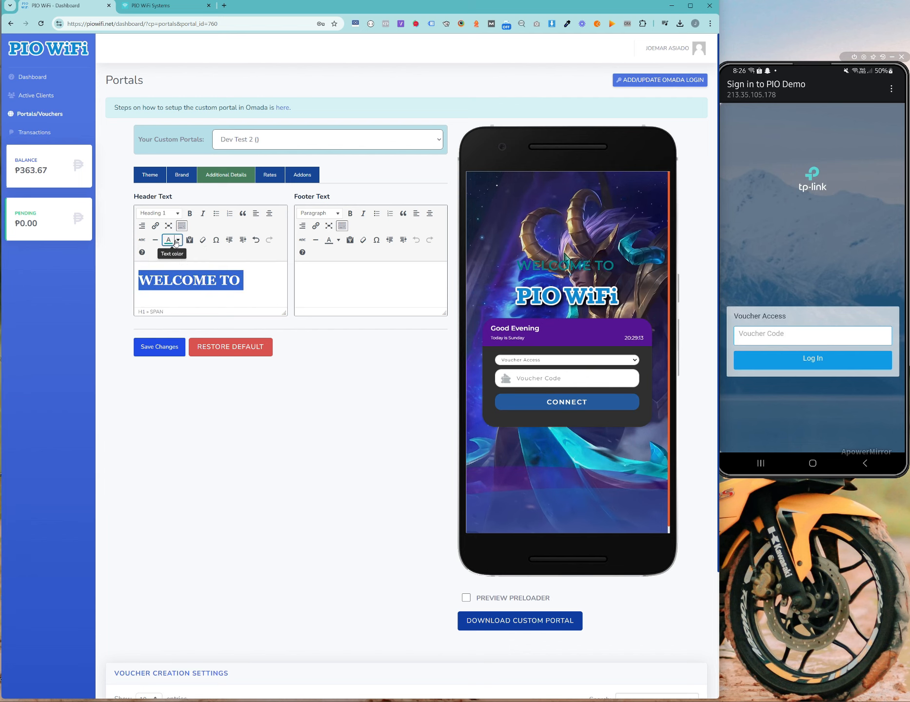
left_click(178, 240)
left_click(204, 282)
Step: Restore the accidentally deleted WELCOME TO heading with undo
key("BackSpace")
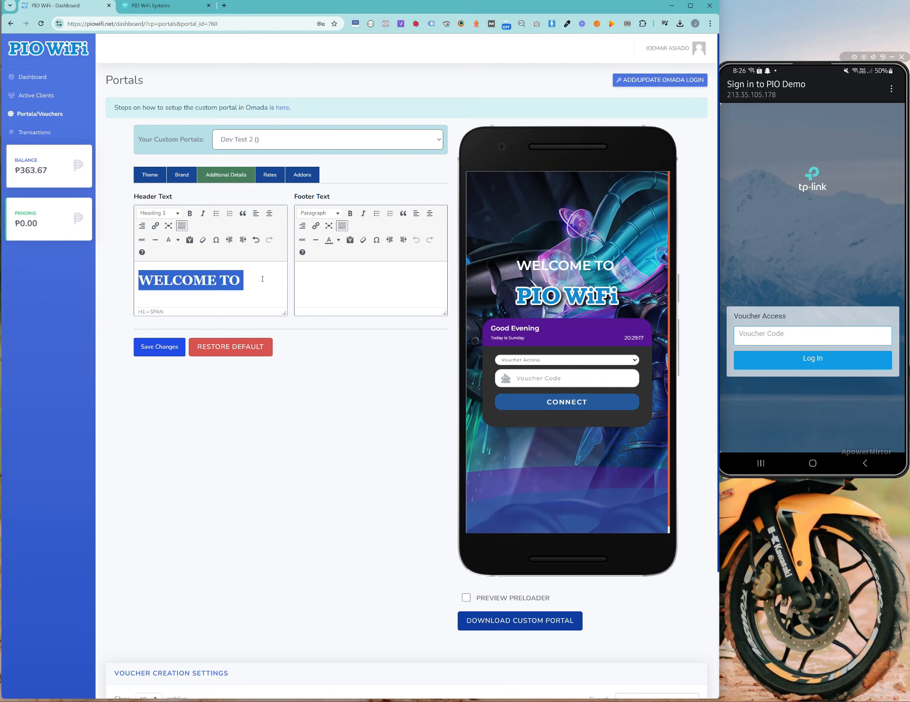
left_click(179, 242)
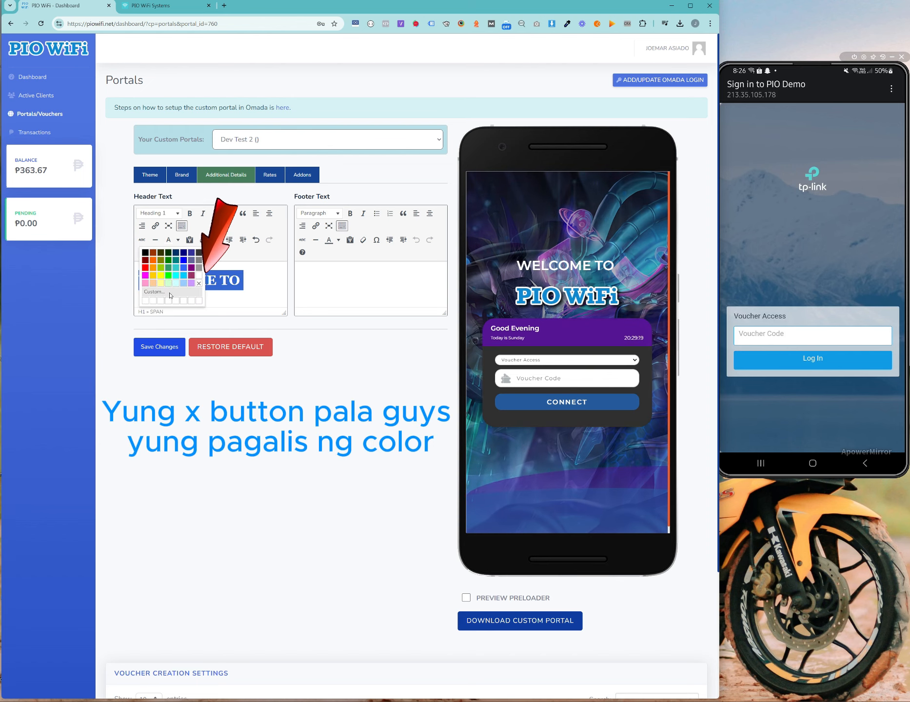
left_click(149, 301)
key("BackSpace")
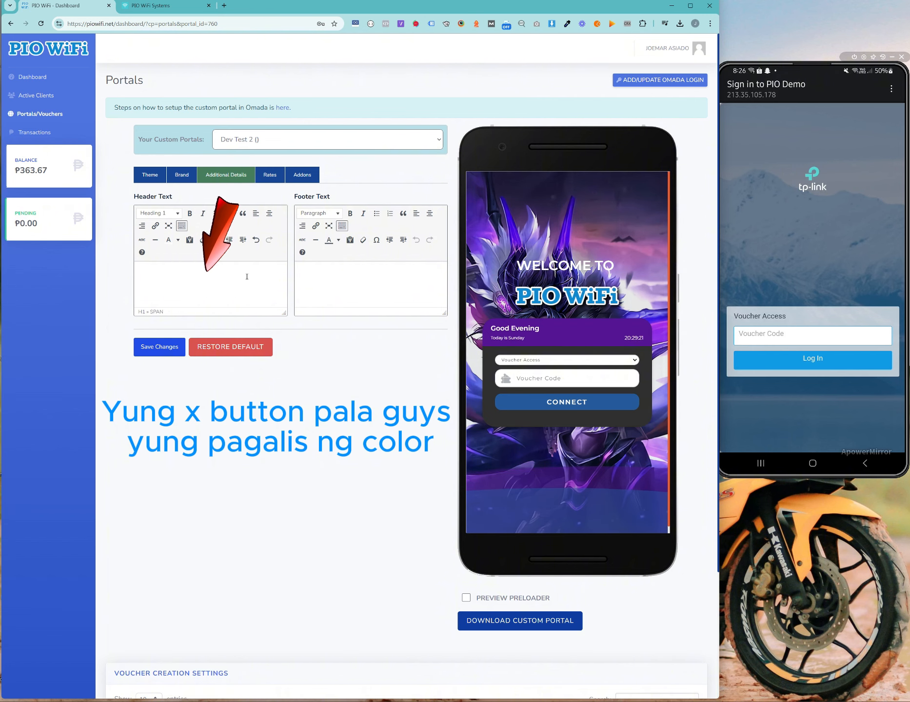
key("ctrl+z")
Step: Clear the heading's custom colour, test one more colour, then reset it to white
left_click(178, 241)
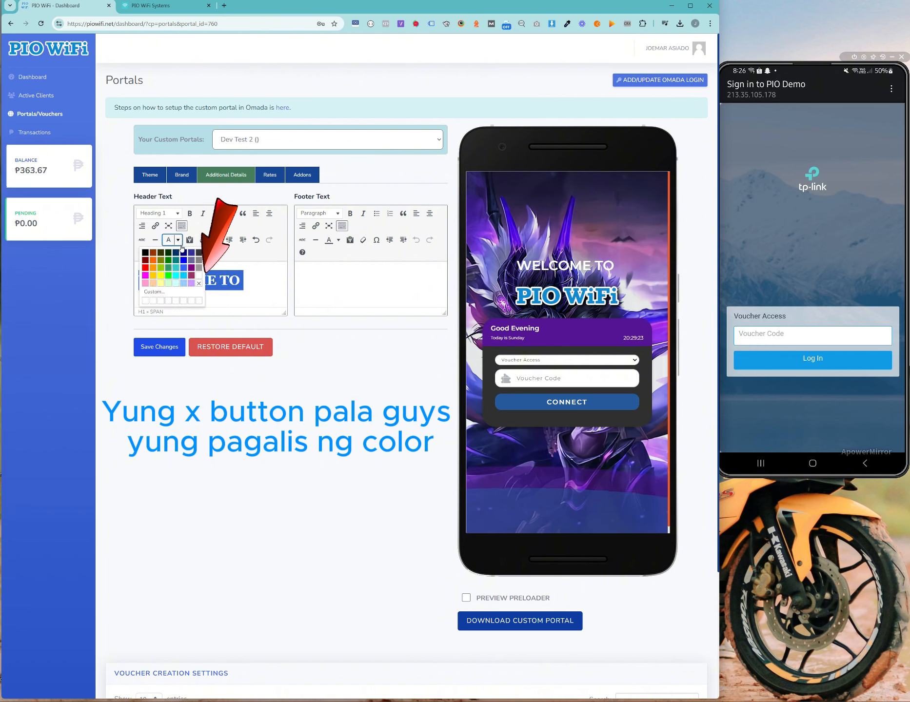
left_click(199, 283)
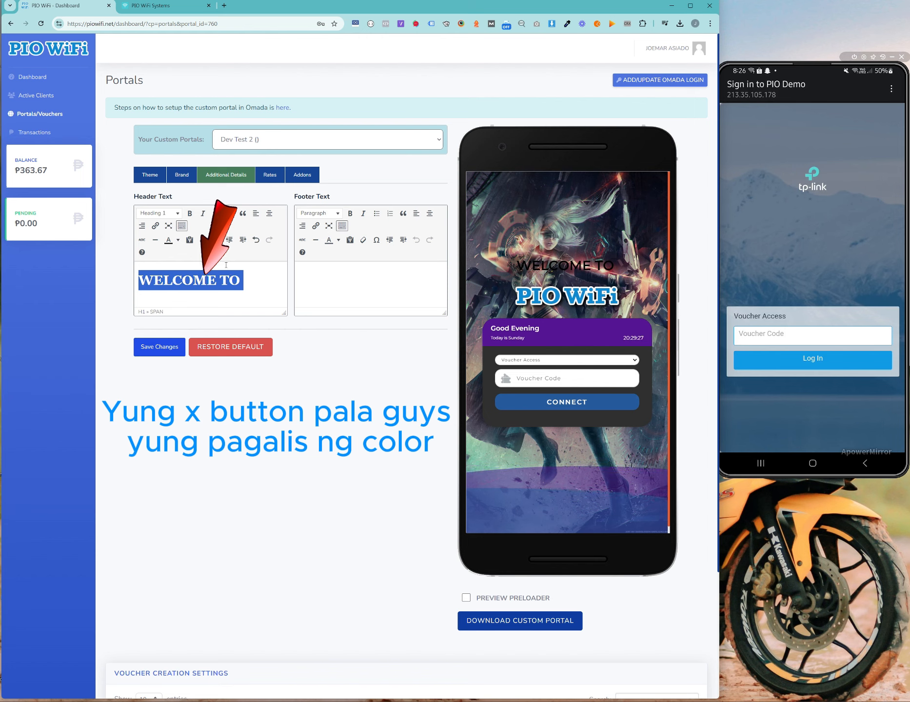
left_click(229, 281)
triple_click(231, 274)
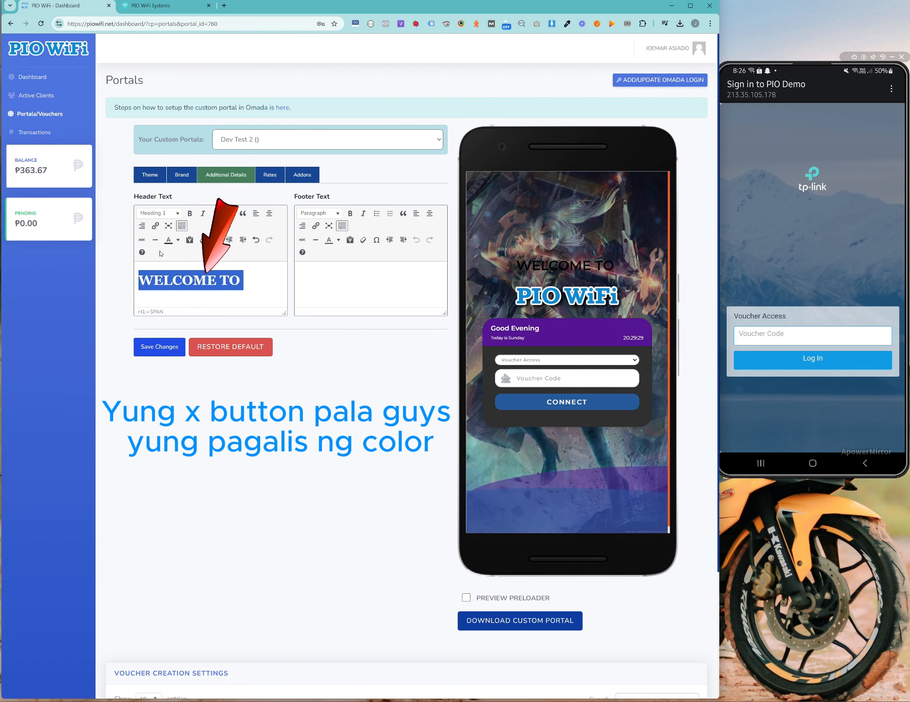
left_click(178, 240)
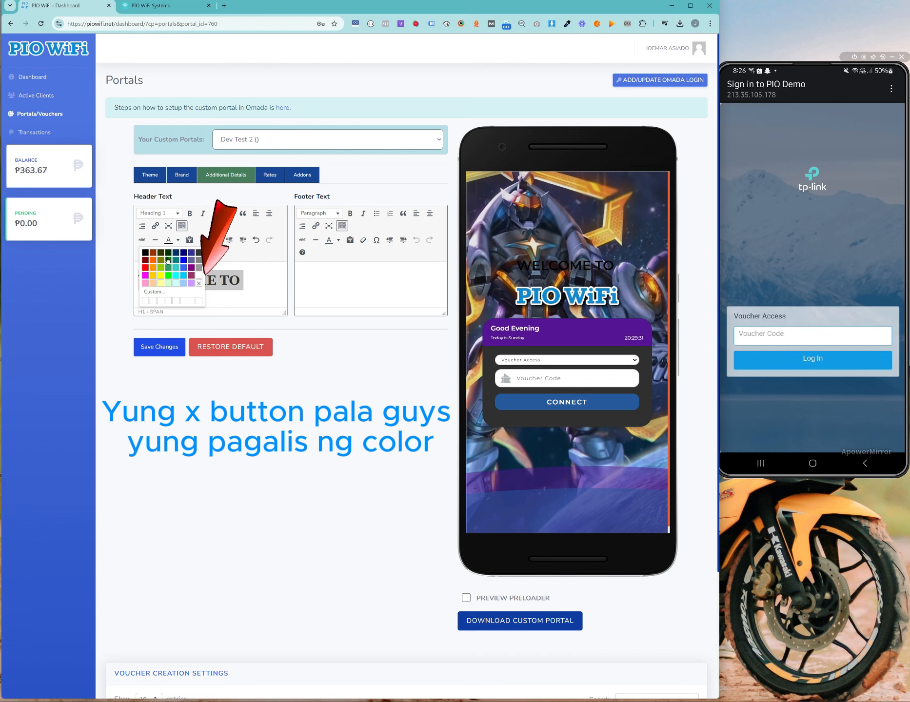
left_click(168, 259)
left_click(178, 240)
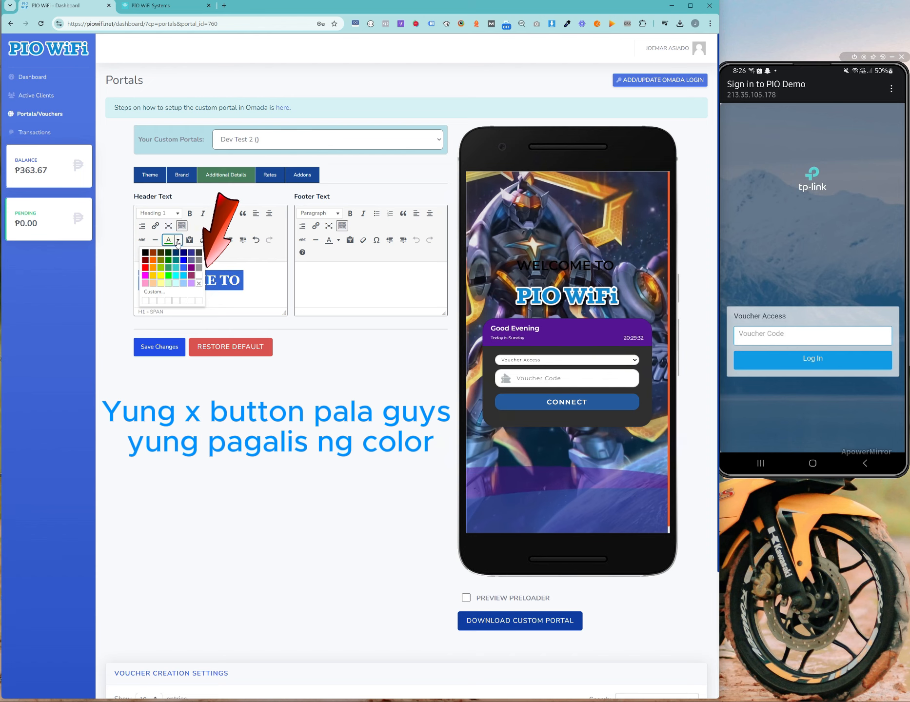
left_click(199, 283)
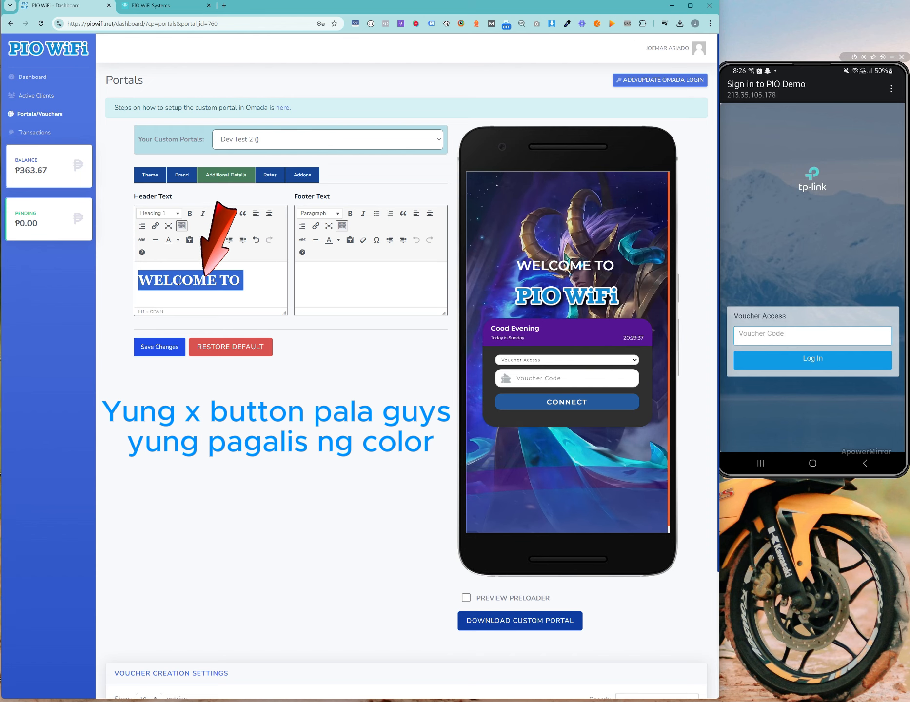
left_click(237, 280)
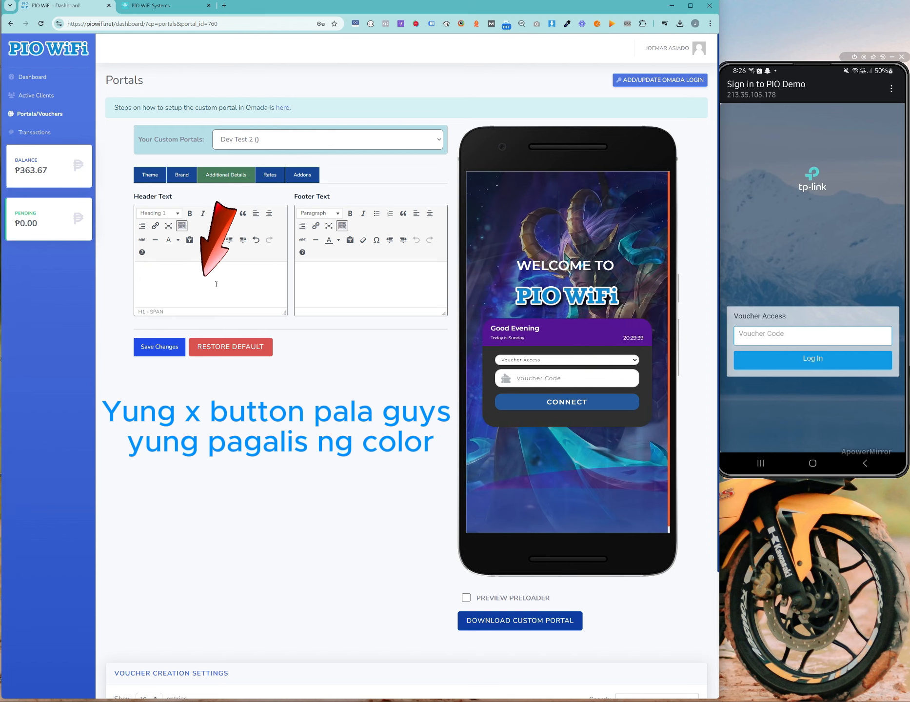
left_click(256, 240)
left_click(285, 288)
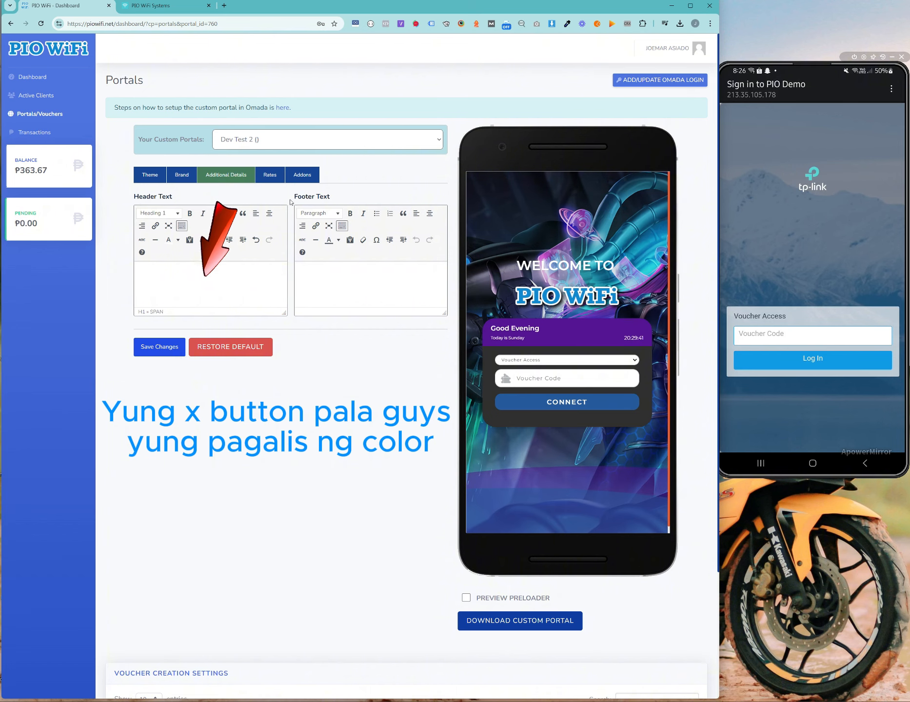
left_click(395, 276)
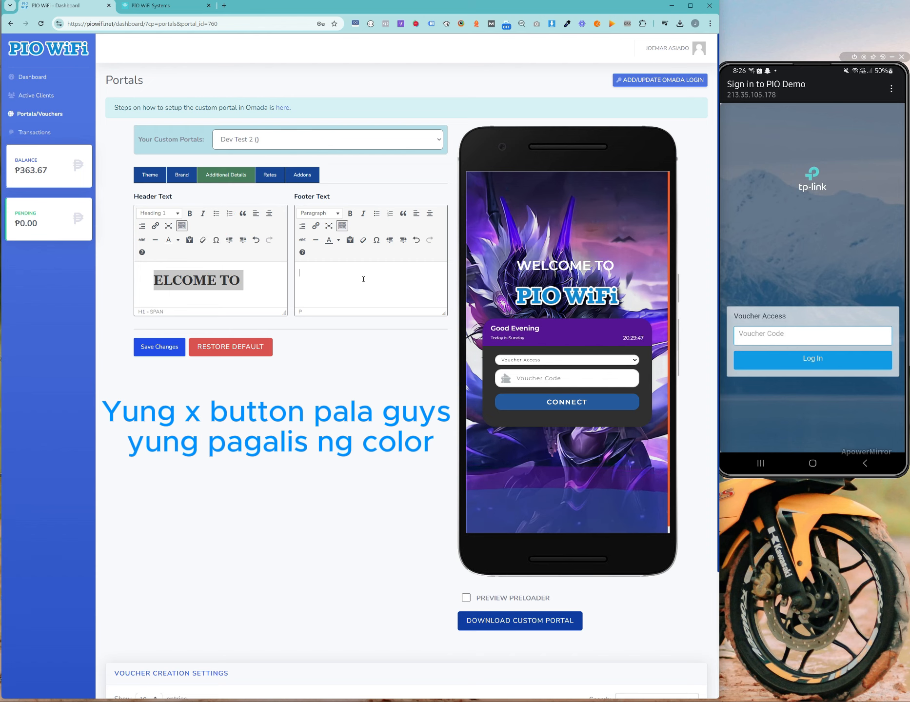
Step: Type 'Copyright' into the footer text
type("COIP")
key("BackSpace")
key("BackSpace")
key("BackSpace")
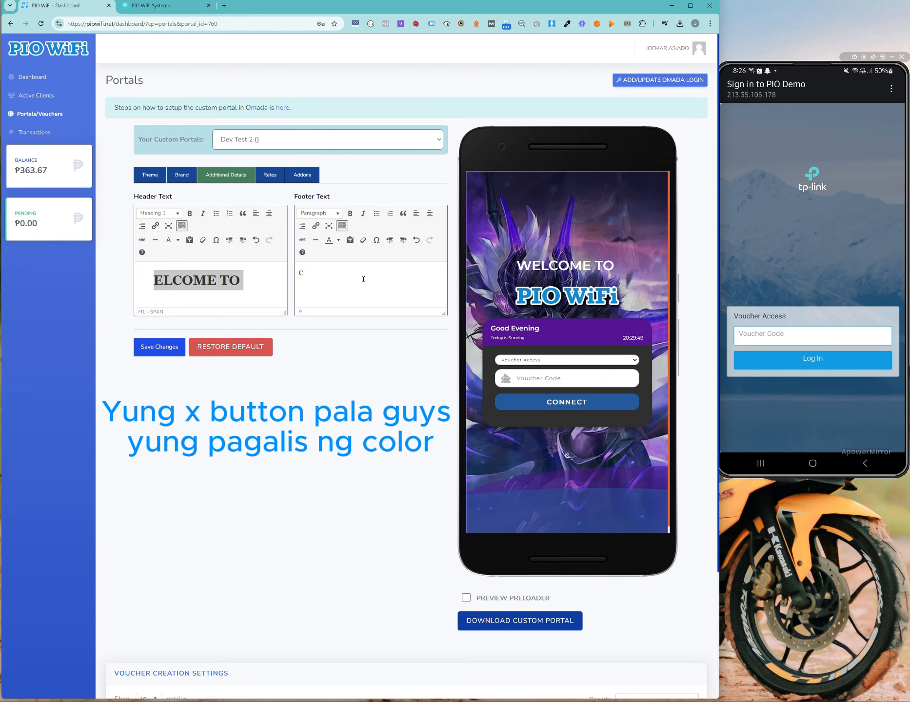
type("opyright")
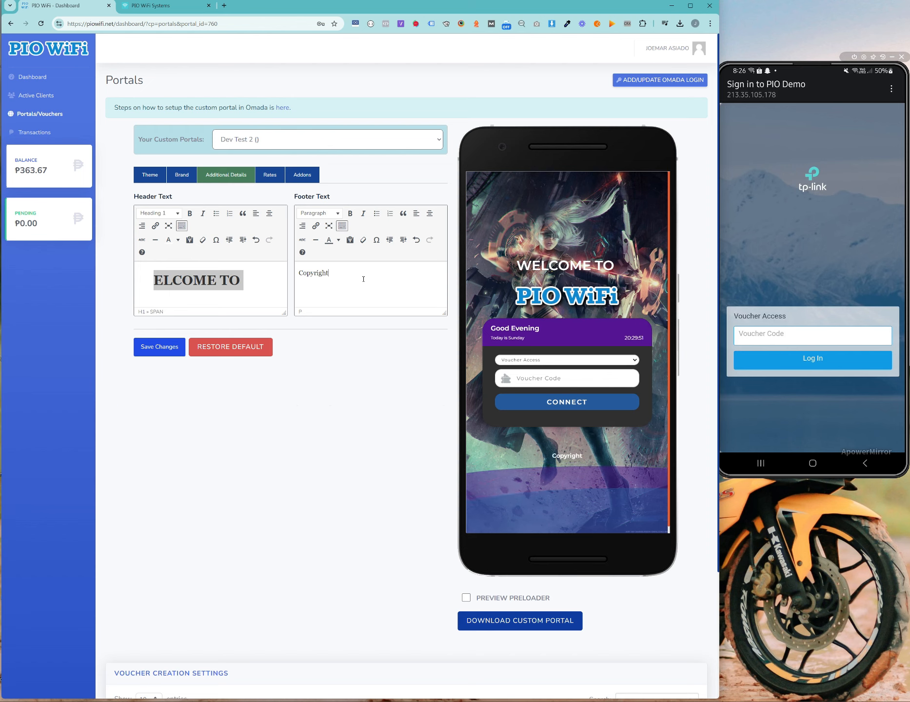
Step: Replace Copyright with 'DOWNLOAD ALL YOU CAN' and begin a second line 'BROWSE A'
left_click_drag(363, 279, 336, 258)
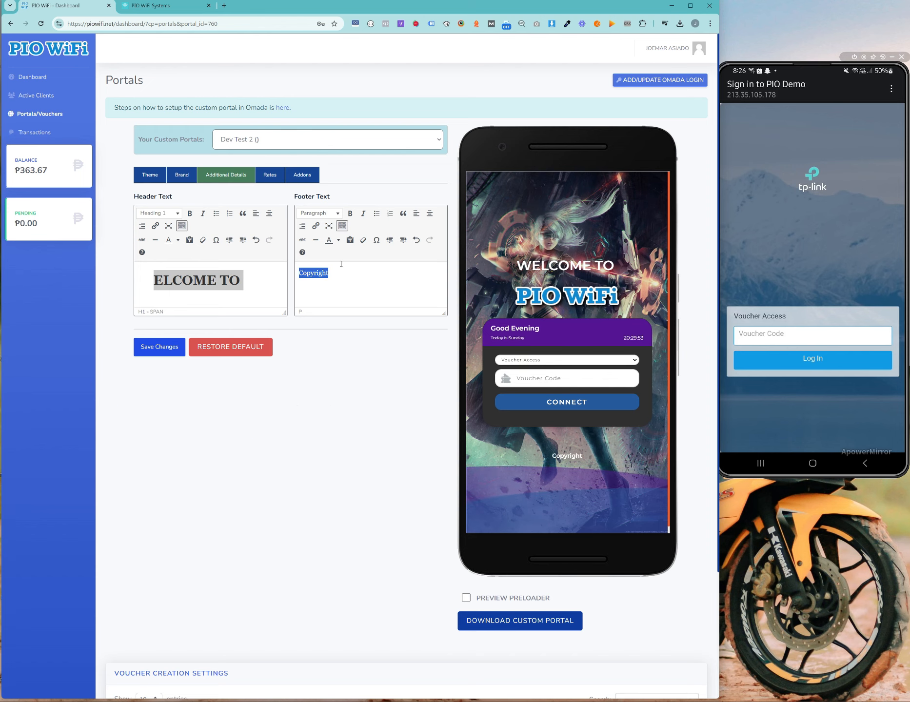
type("DONLO")
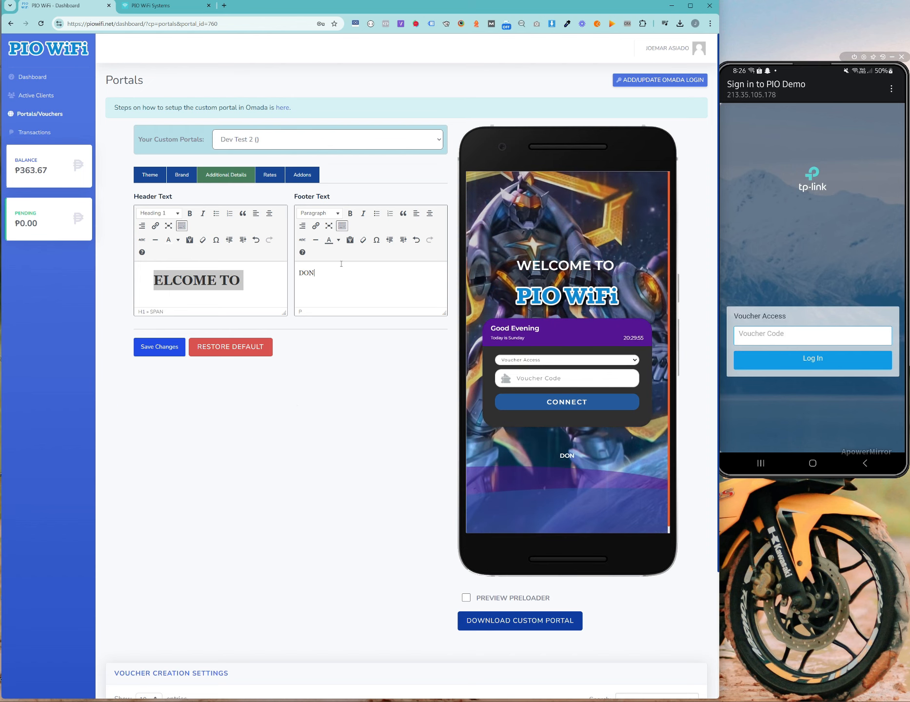
key("BackSpace")
type("OAD ALL")
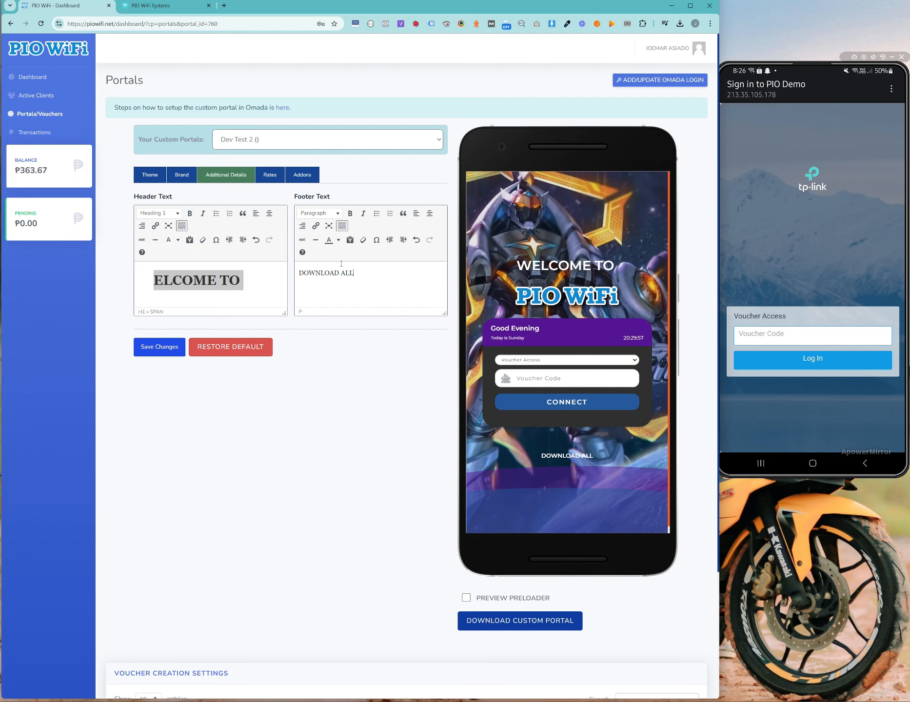
type(" YOU CAN")
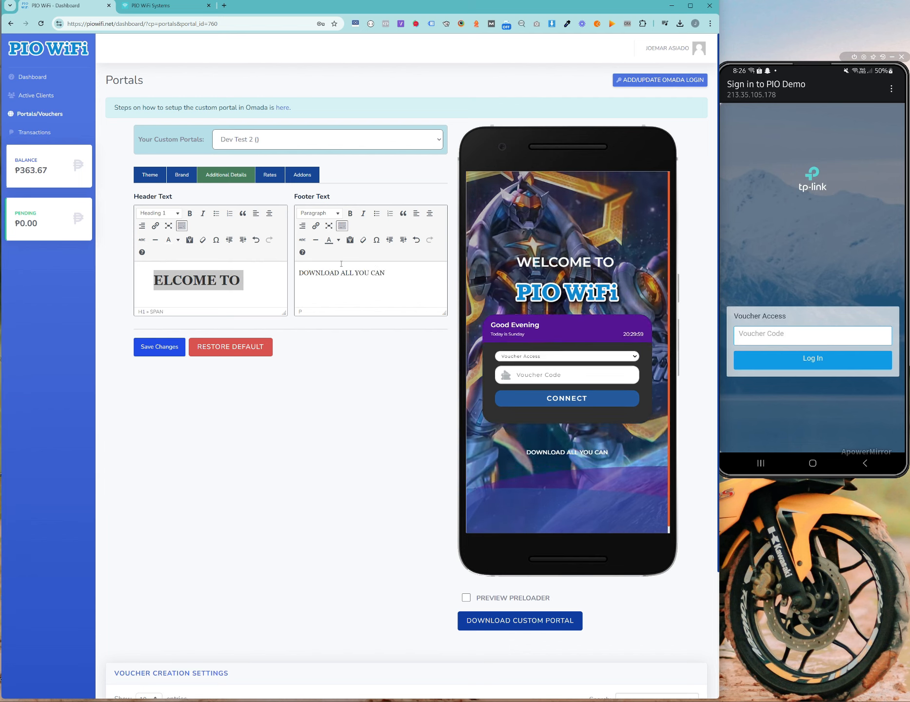
key("Return")
type("BROW")
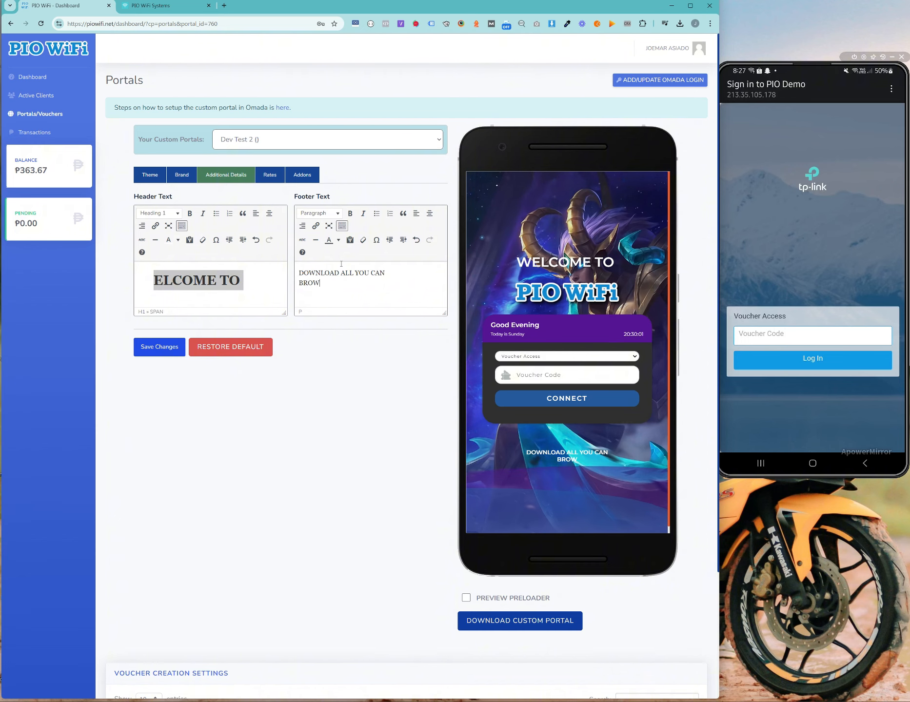
type("SE ALL YOU CAN")
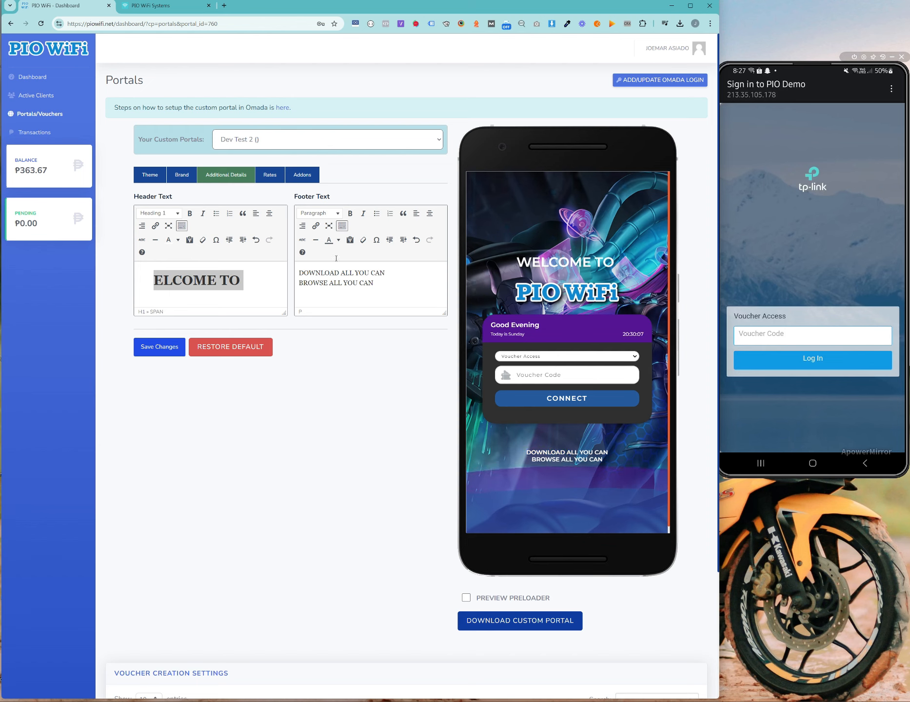
Step: In the Rates tab, enter the first rate with price 5 and time '5 hours'
left_click(279, 178)
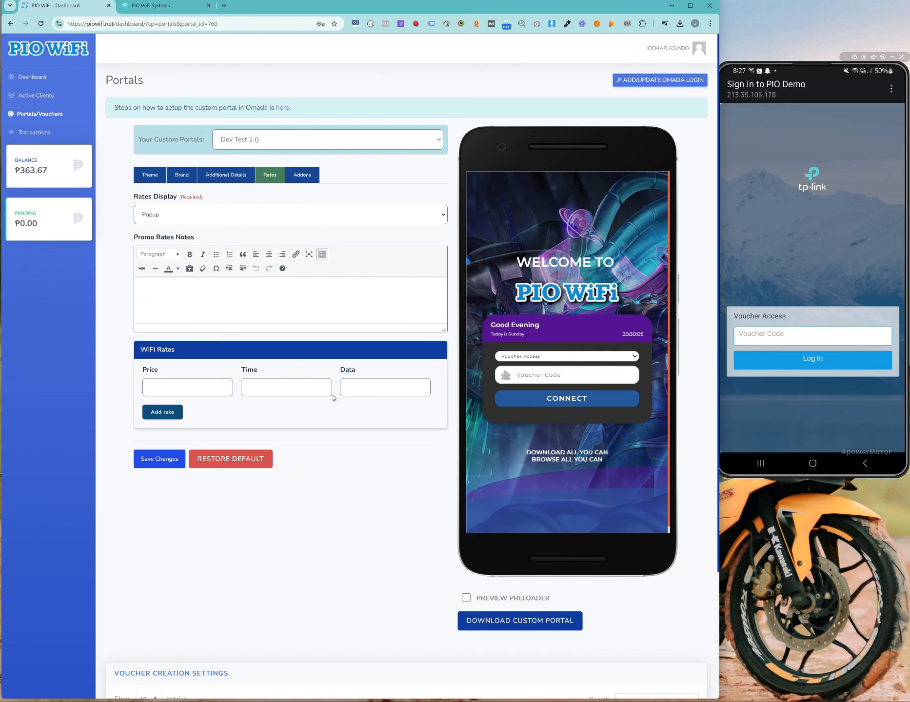
left_click(193, 387)
left_click(417, 429)
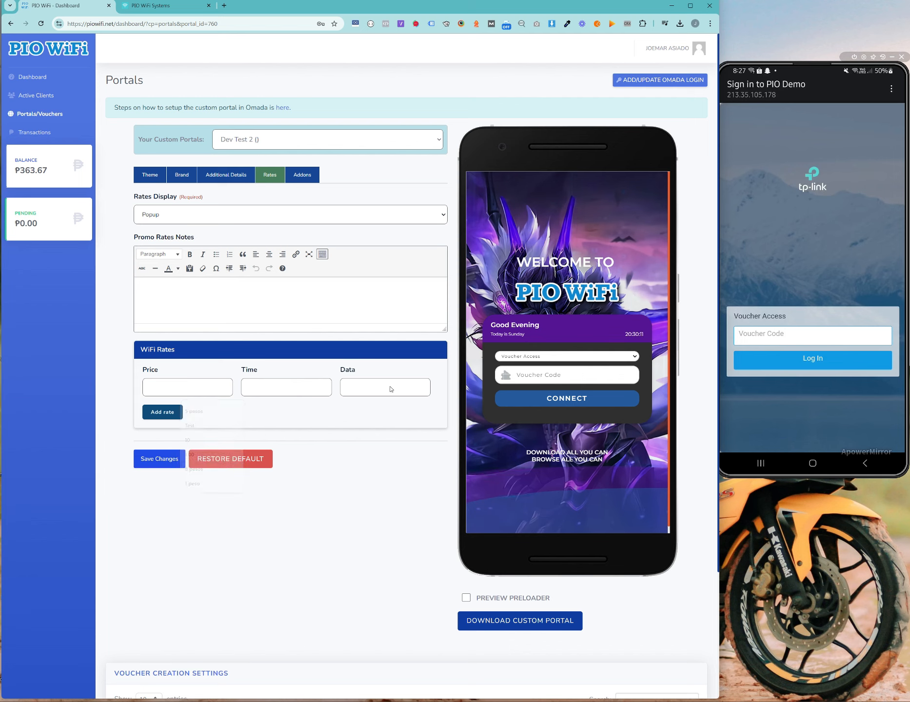
left_click(199, 383)
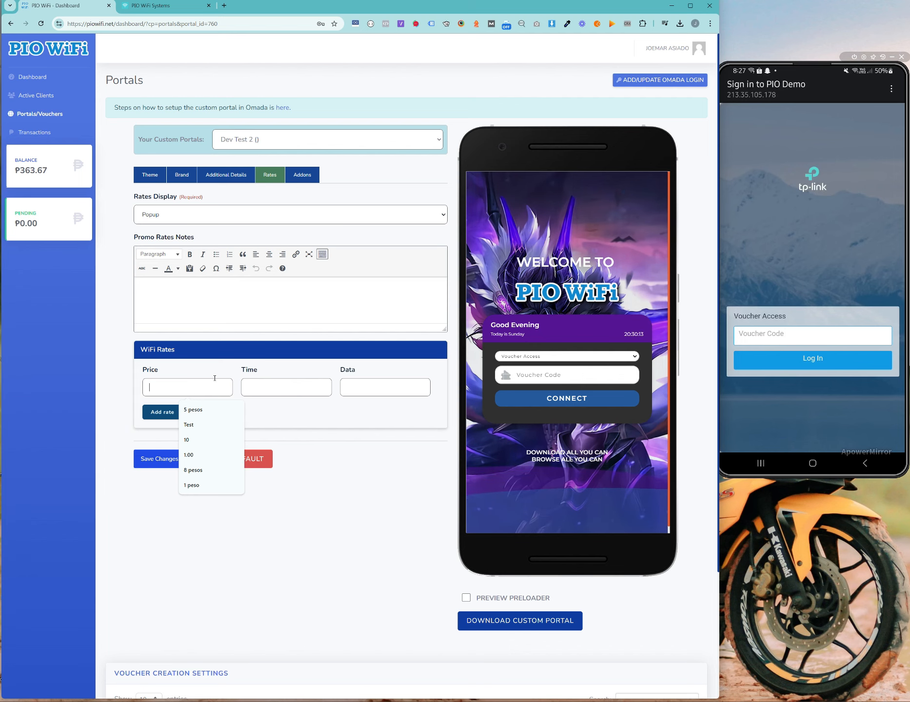
type("5")
key("Tab")
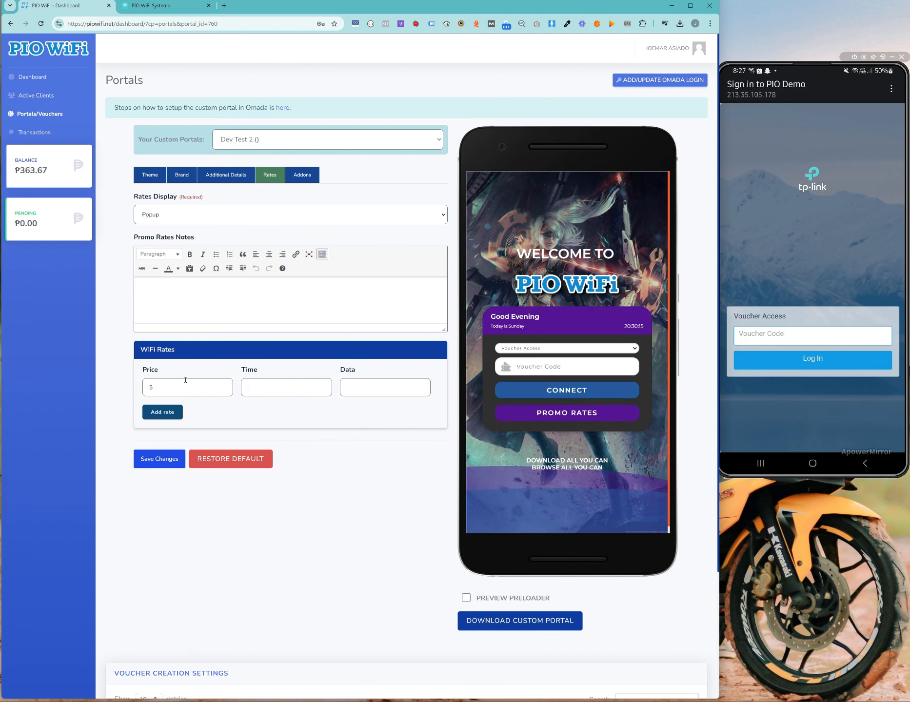
type("4")
key("BackSpace")
type("5")
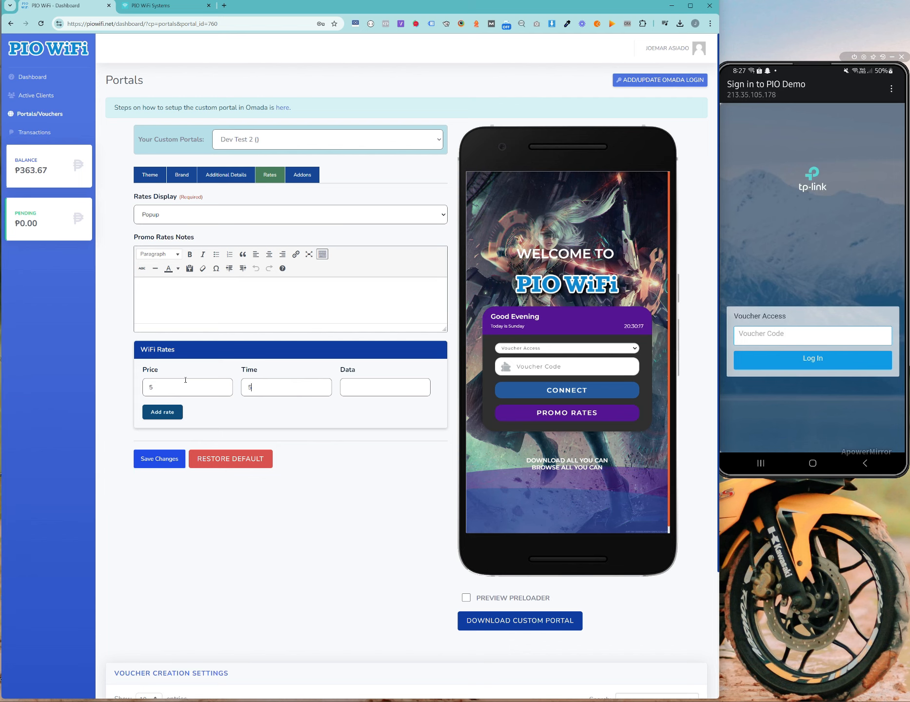
type(" hours")
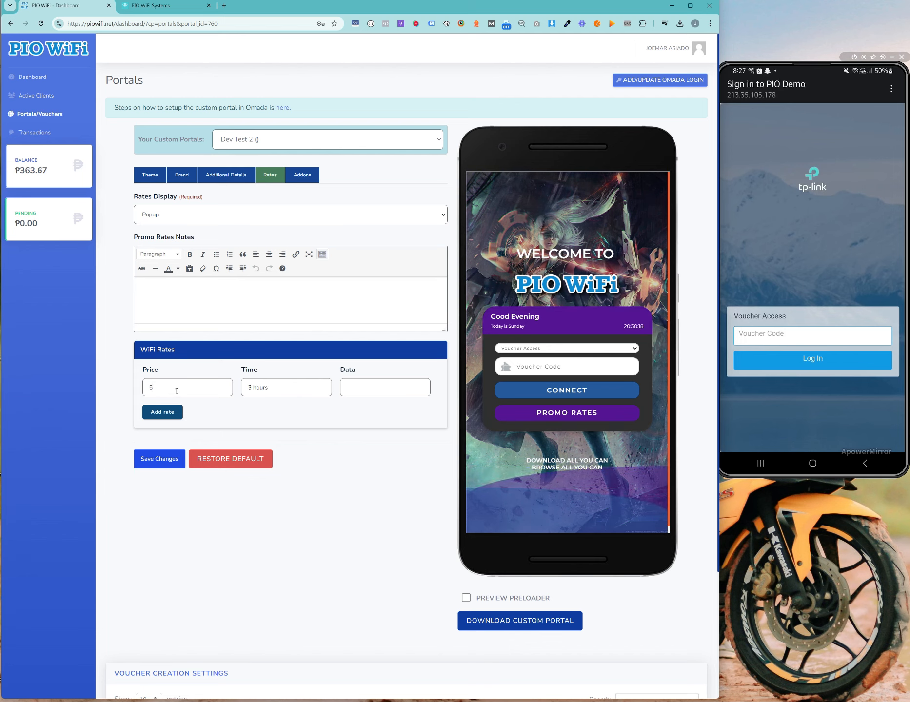
Step: Confirm 5 pesos for the first rate, preview the rates popup, and enter data 4
left_click(177, 389)
key("Down")
key("Tab")
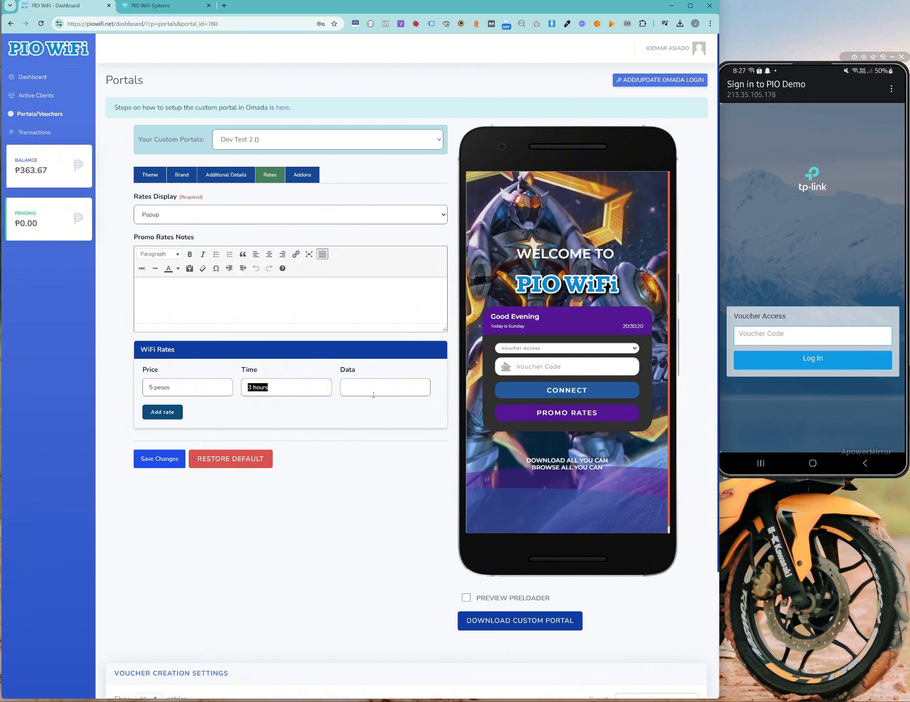
left_click(374, 394)
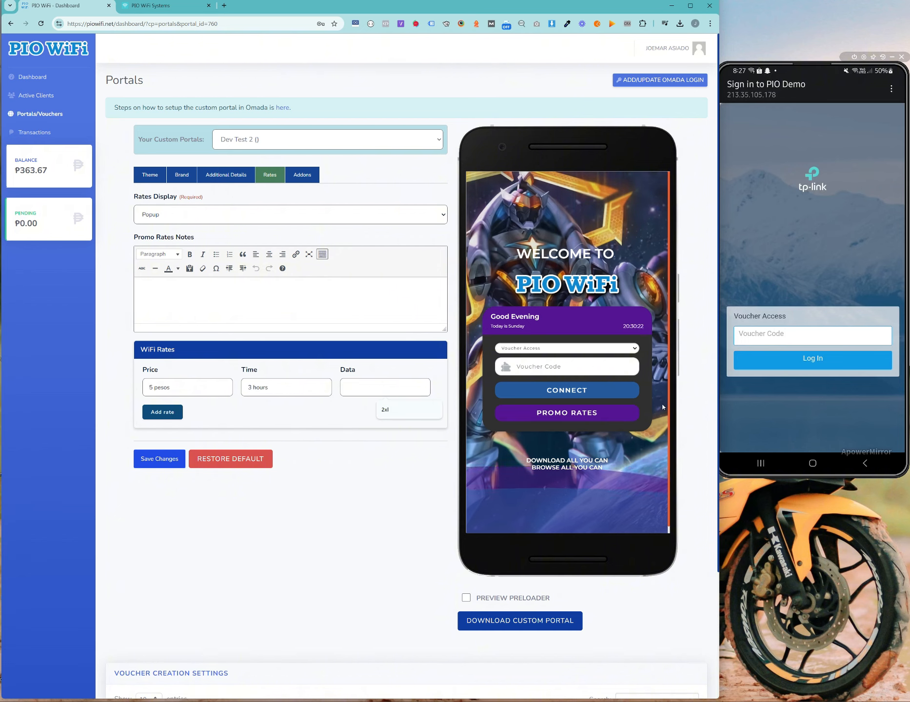
left_click(582, 415)
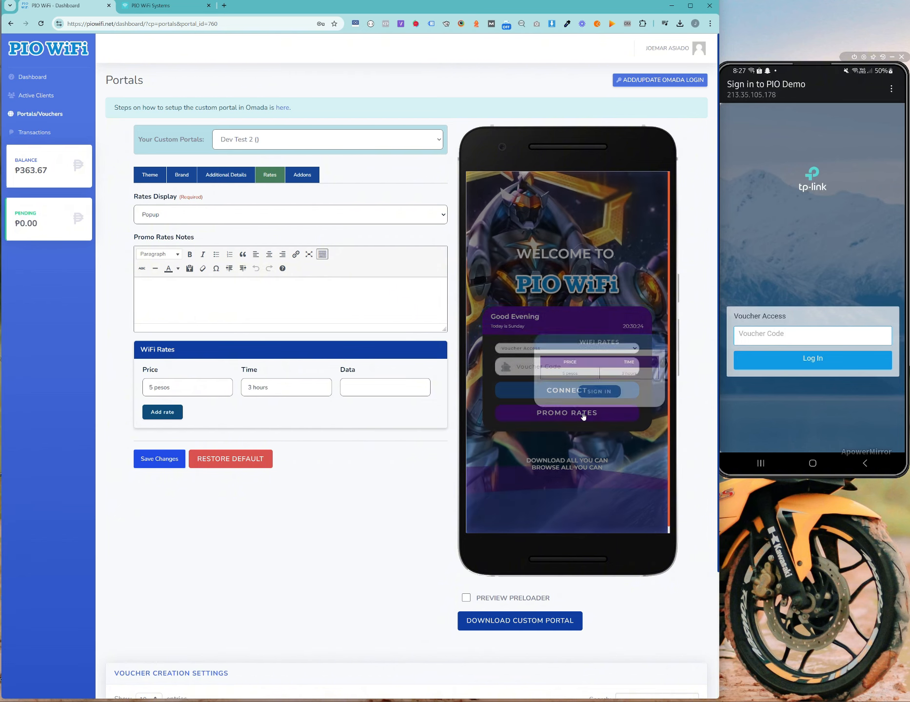
left_click(395, 389)
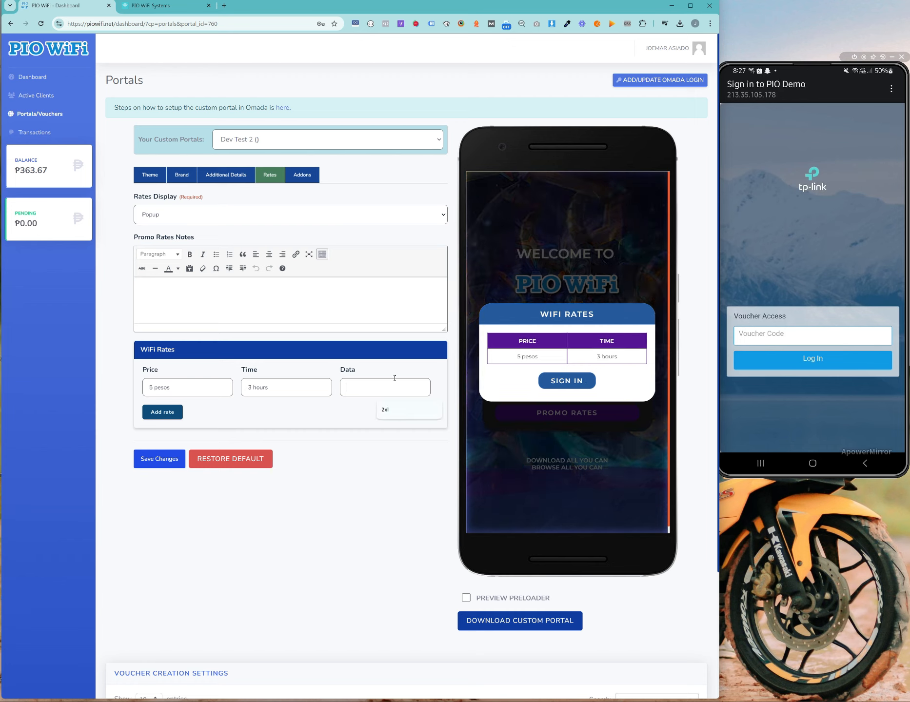
type("4GB")
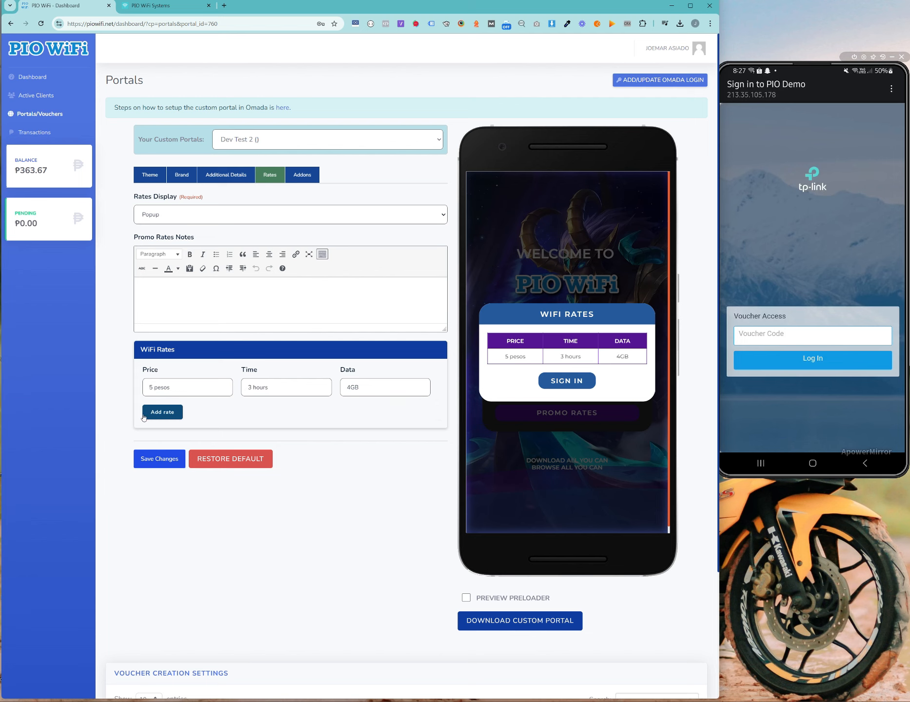
Step: Add a second rate of 10 pesos for 10 hours
left_click(163, 412)
left_click(189, 455)
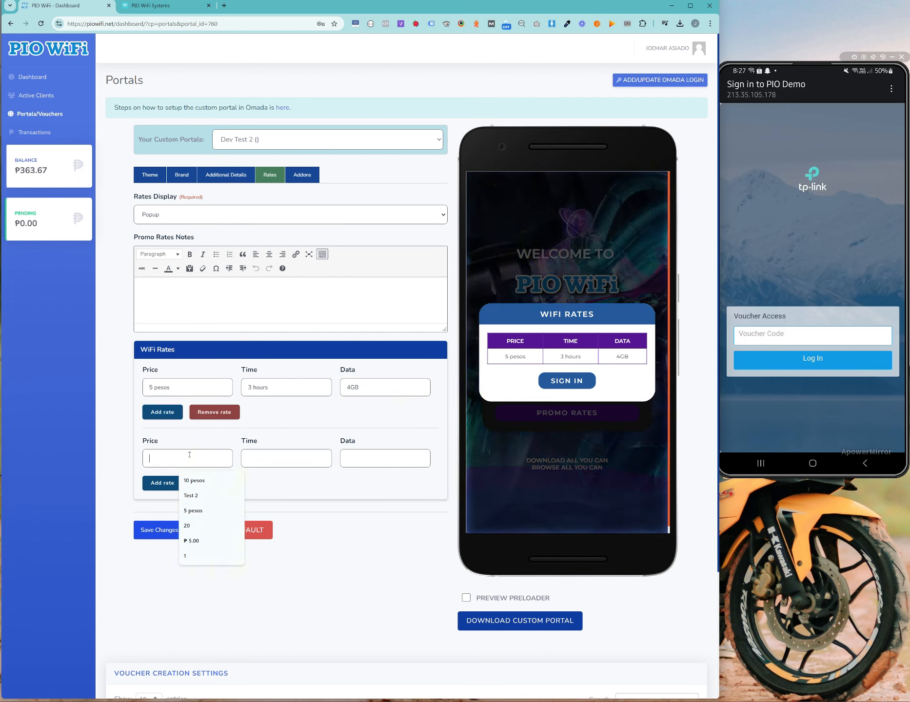
type("10 pesos")
key("Tab")
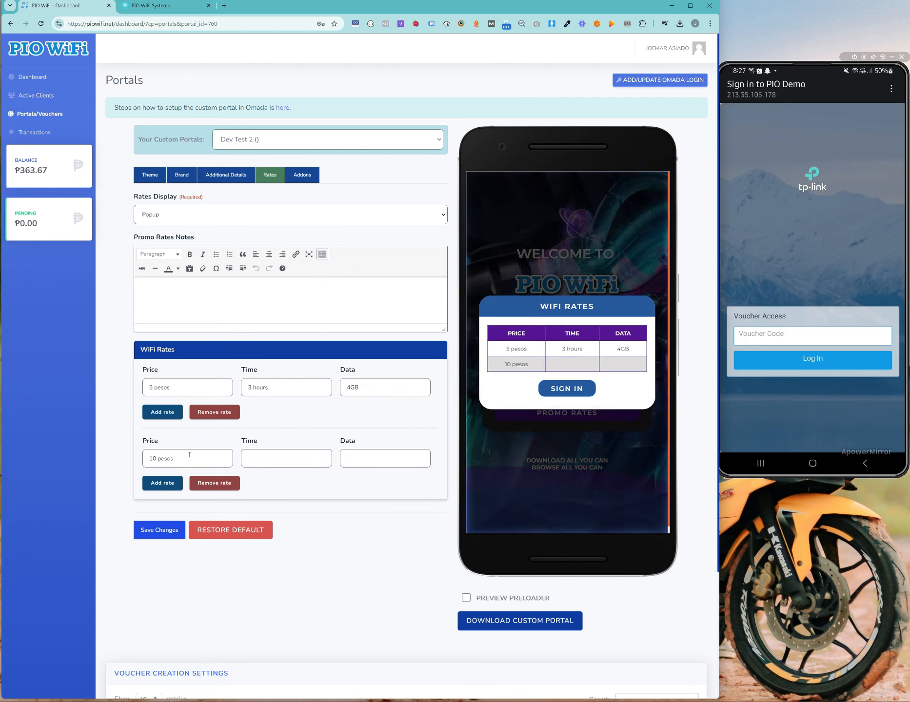
type("10 hours")
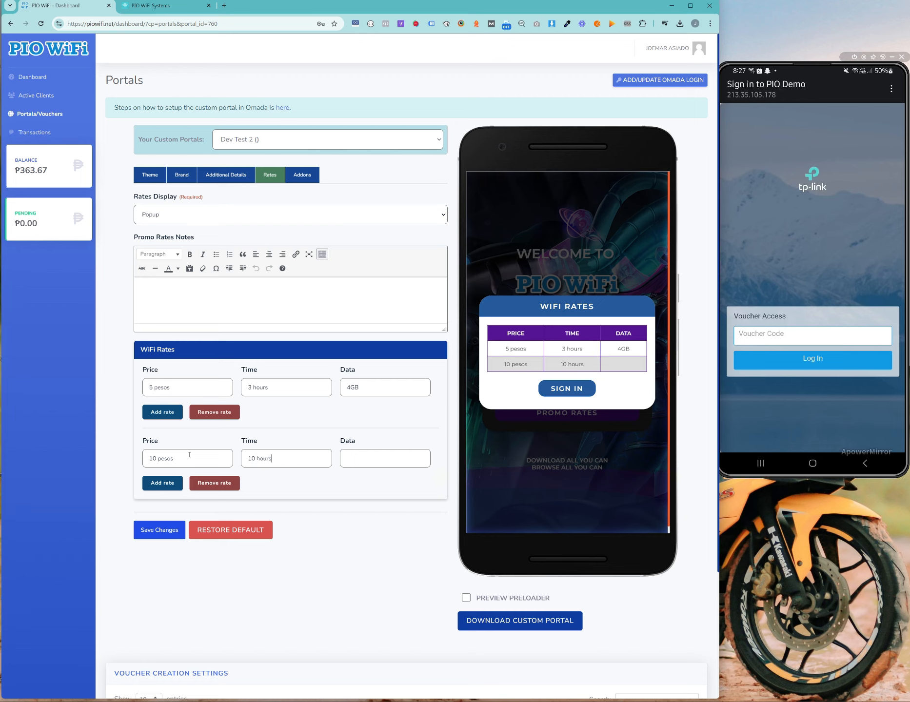
Step: Add a third rate of 20 pesos, 1 day, 10GB, and close the preview popup
left_click(168, 485)
left_click(188, 529)
type("1")
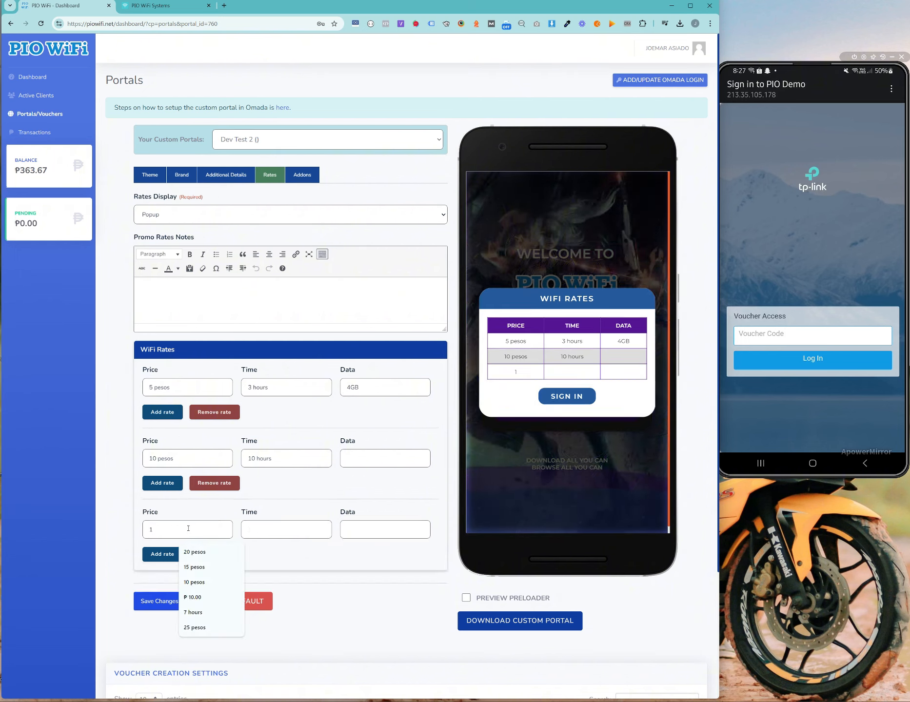
key("Tab")
left_click(189, 529)
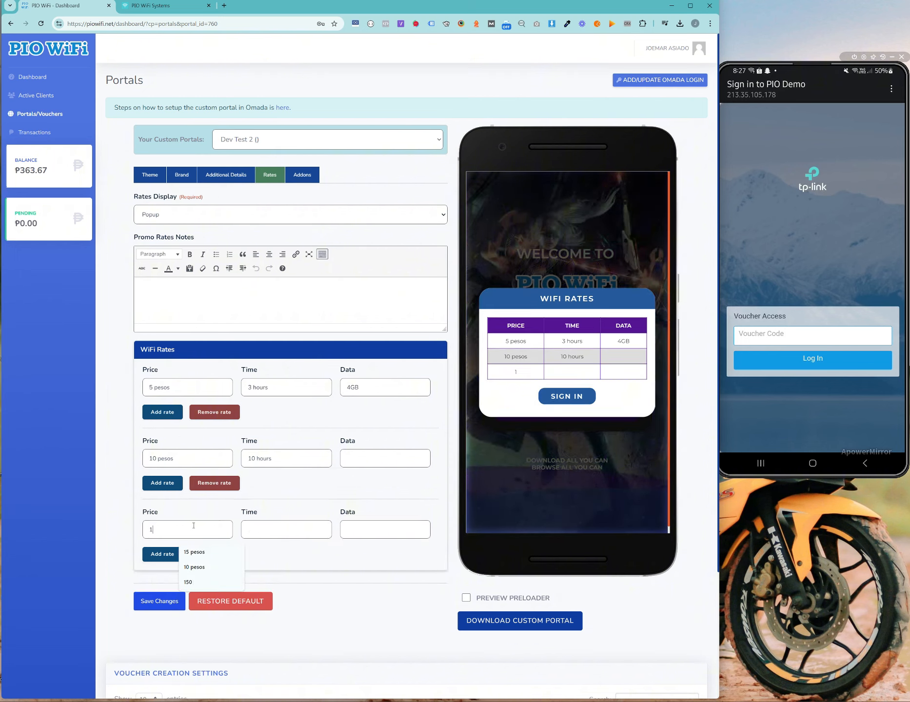
key("BackSpace")
type("20-")
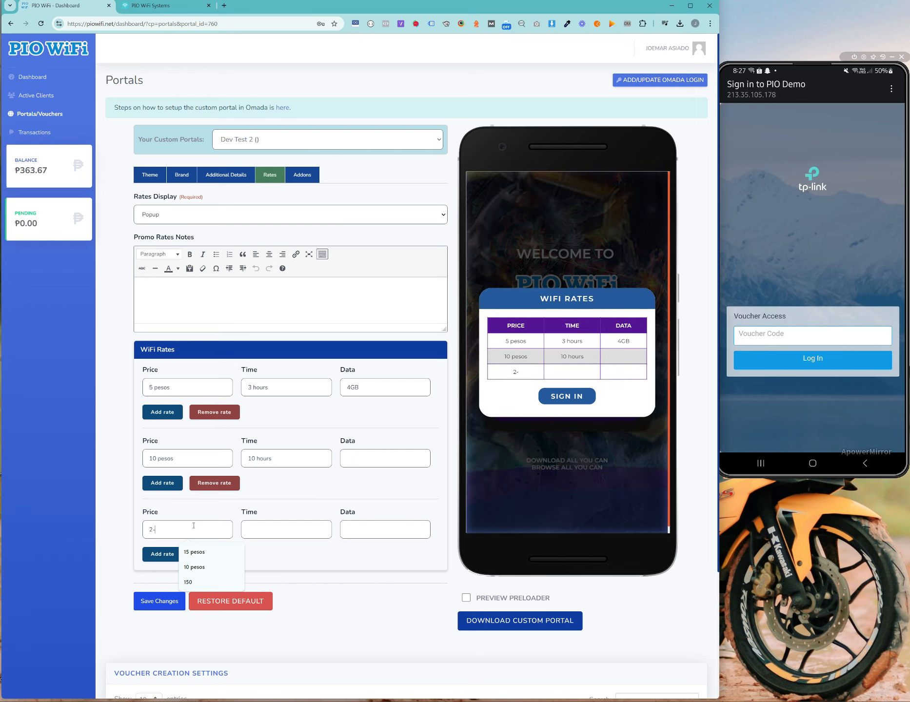
type("pesos")
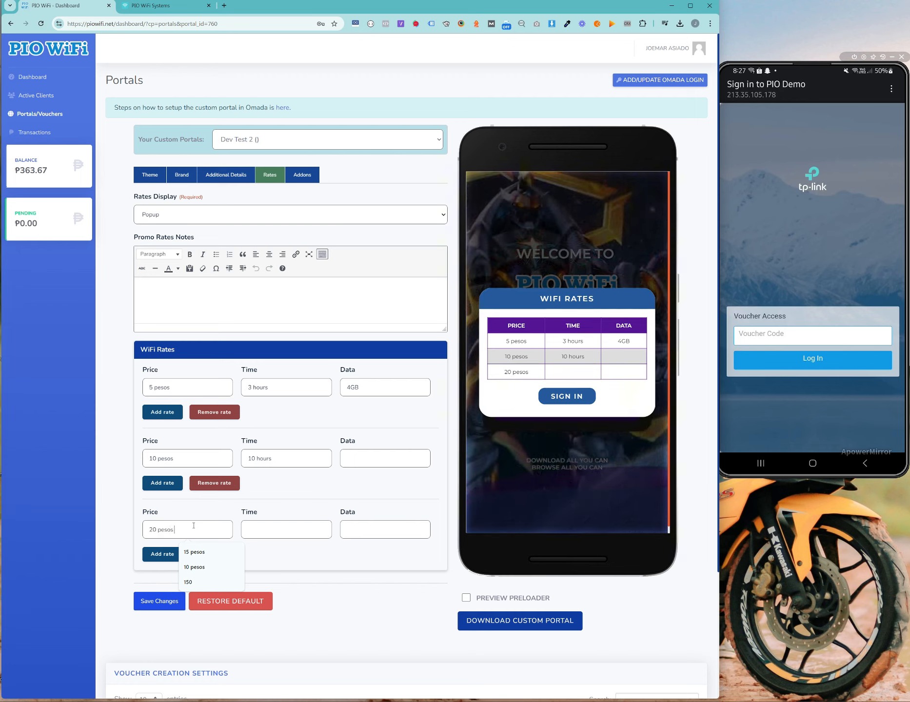
key("Tab")
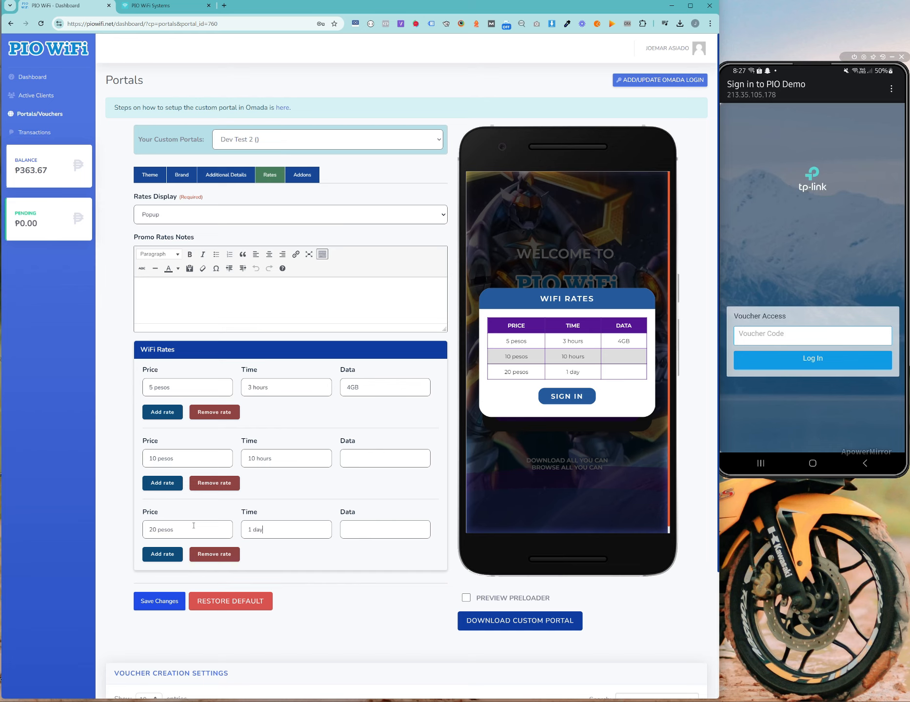
type("10")
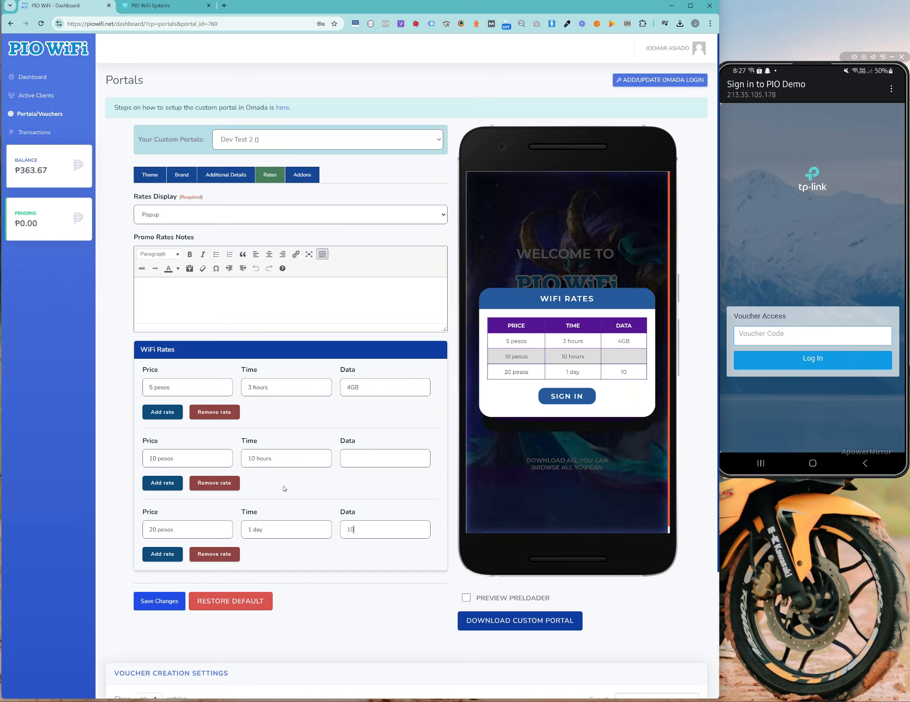
type("GB")
key("Tab")
left_click(382, 565)
left_click(568, 396)
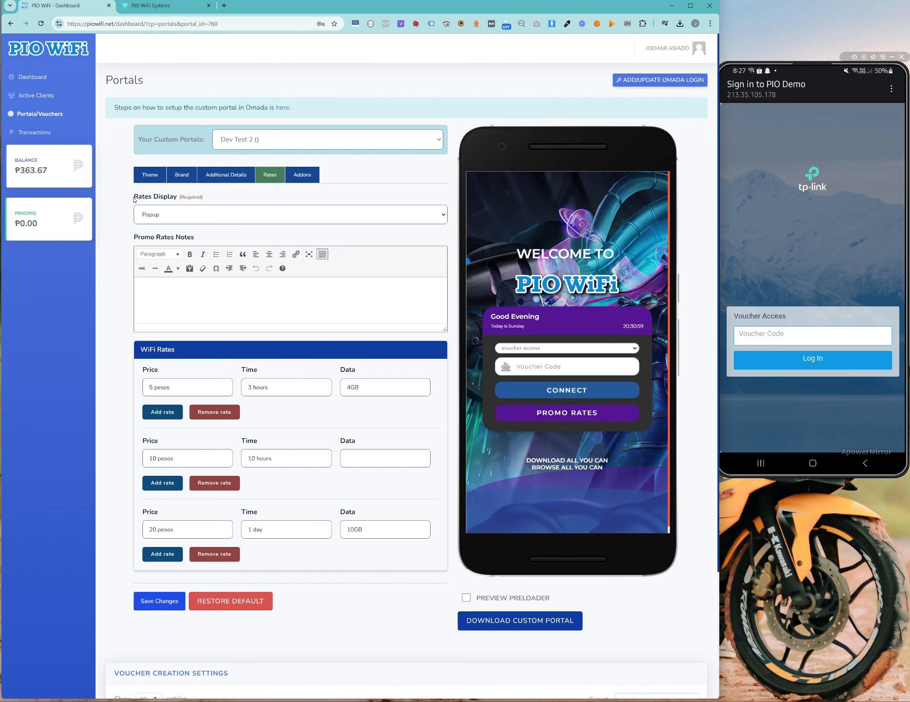
Step: Set Rates Display to Inline, briefly trying Popup in between
left_click_drag(134, 198, 163, 197)
left_click(375, 219)
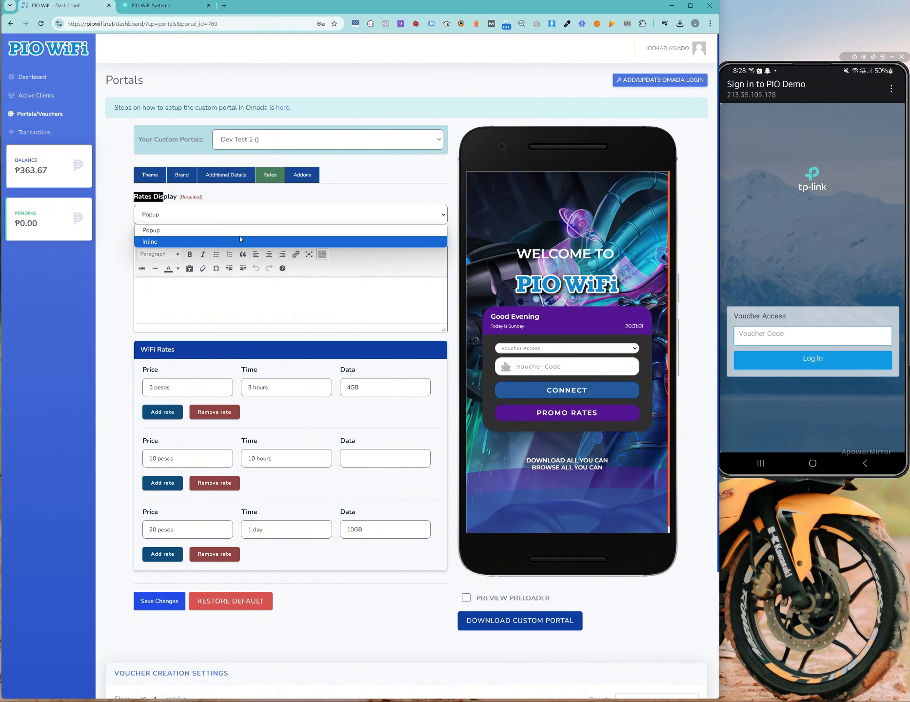
left_click(243, 242)
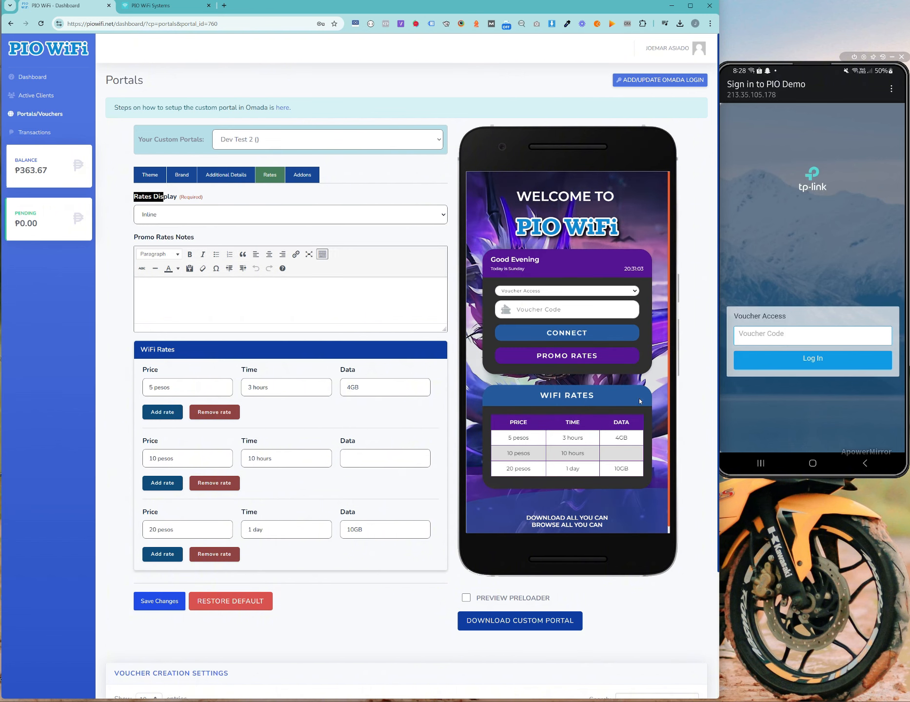
left_click(217, 215)
left_click(218, 230)
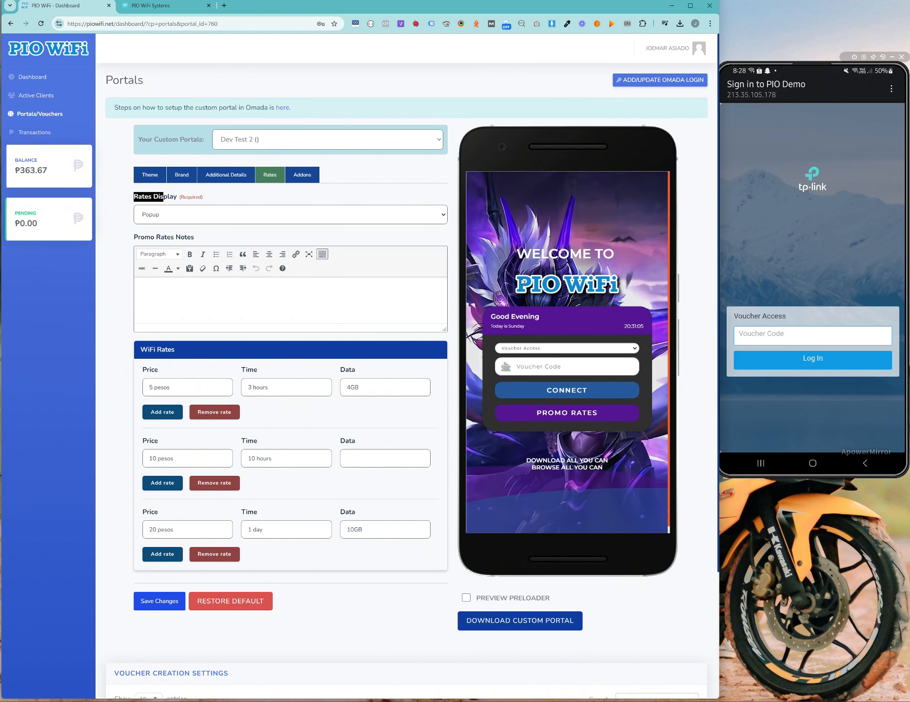
left_click(243, 215)
left_click(248, 241)
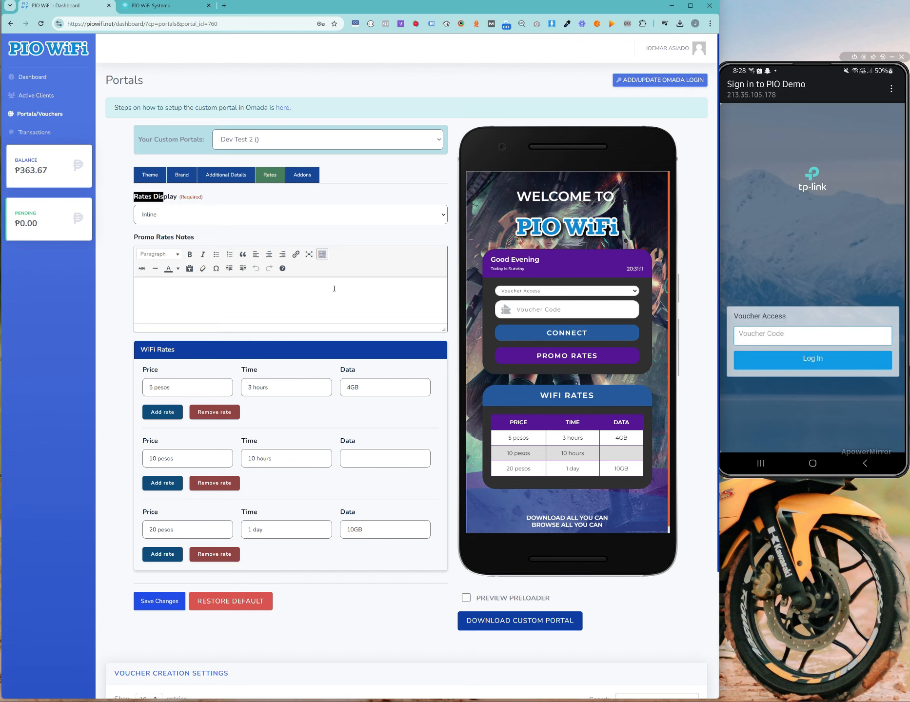
left_click(322, 212)
left_click(357, 194)
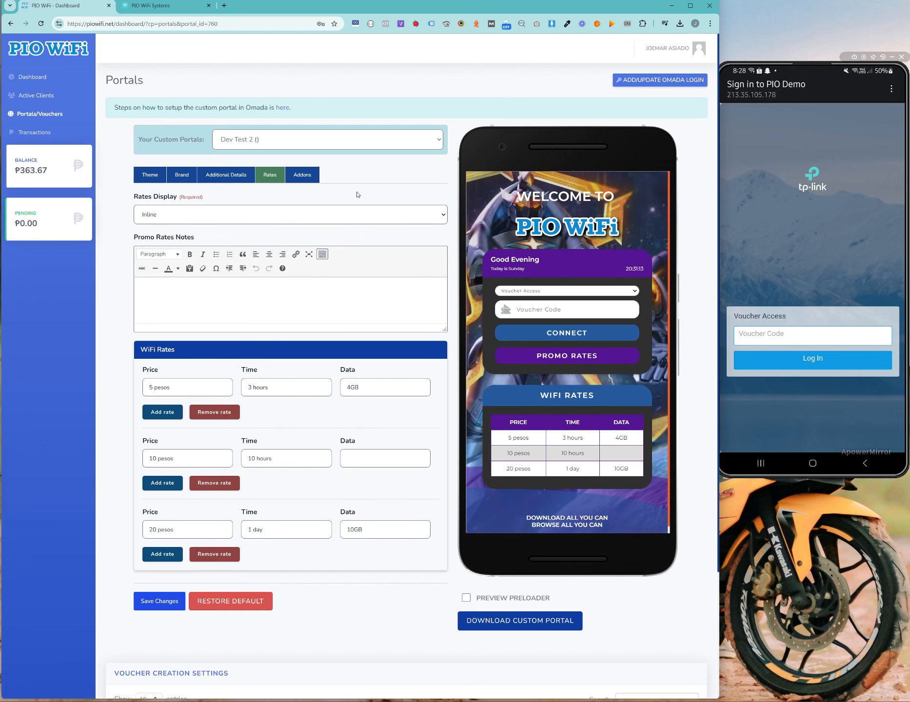
Step: Save Dev Test 2 and reload the editor on the Rates tab
left_click(159, 603)
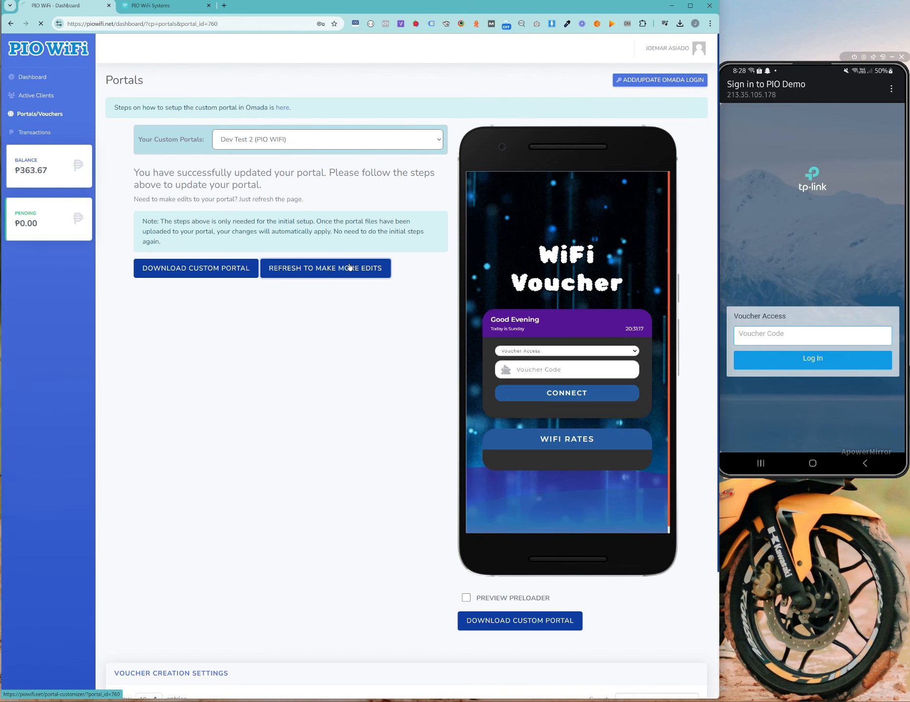
left_click(345, 269)
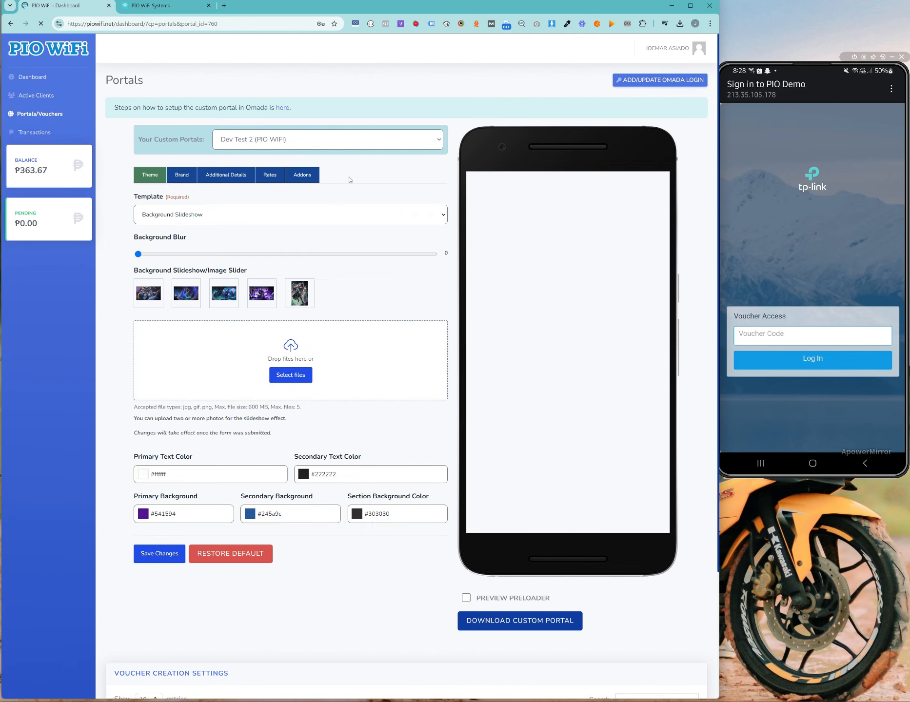
left_click(271, 177)
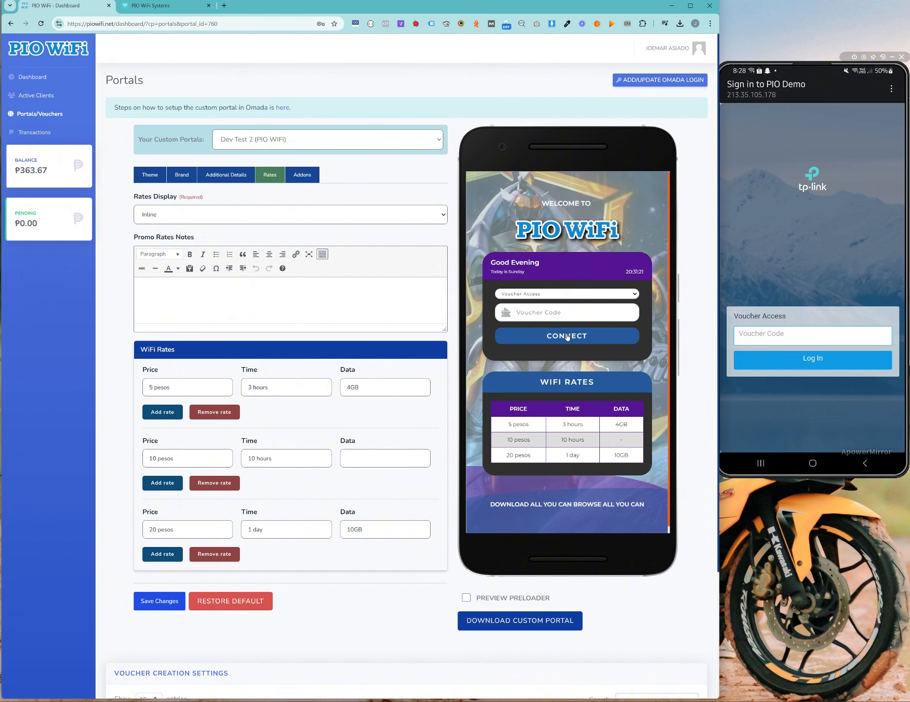
Step: Toggle Rates Display to Popup and back to Inline
left_click(244, 214)
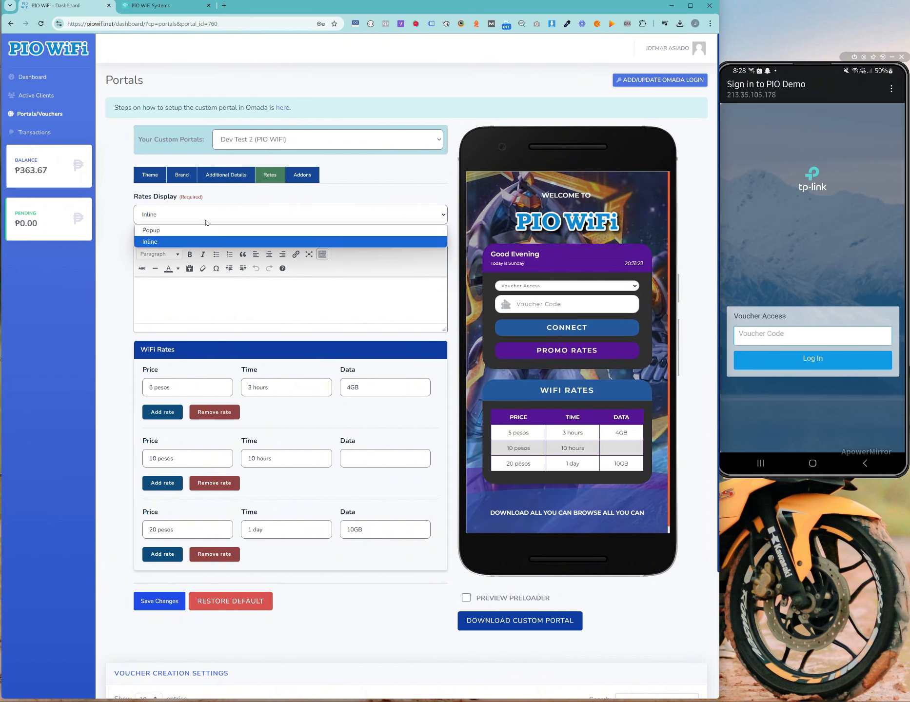
left_click(210, 229)
left_click(211, 215)
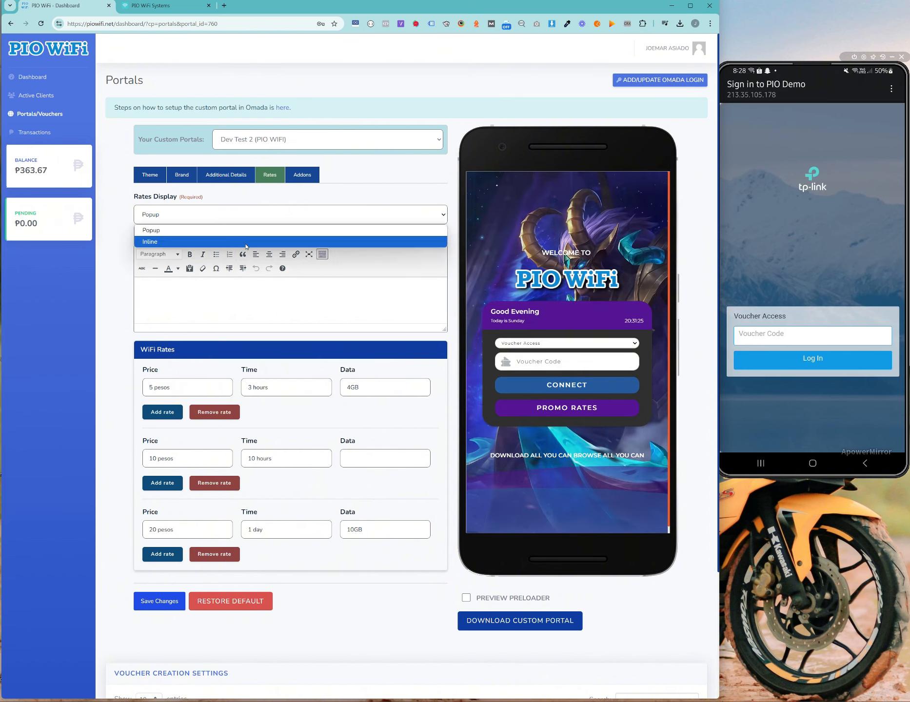
left_click(273, 239)
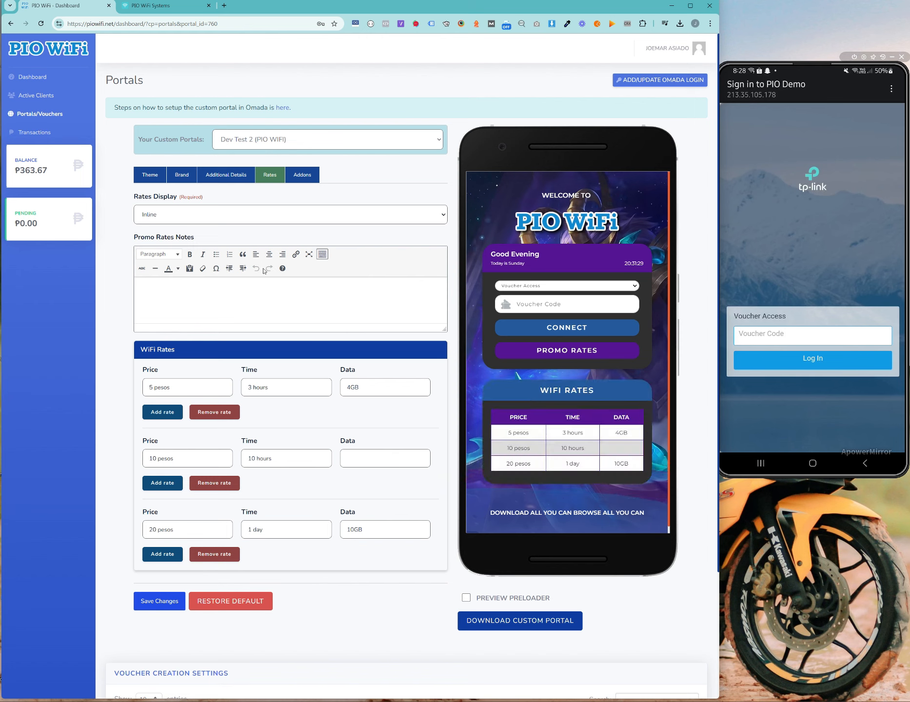
left_click(263, 215)
left_click(264, 229)
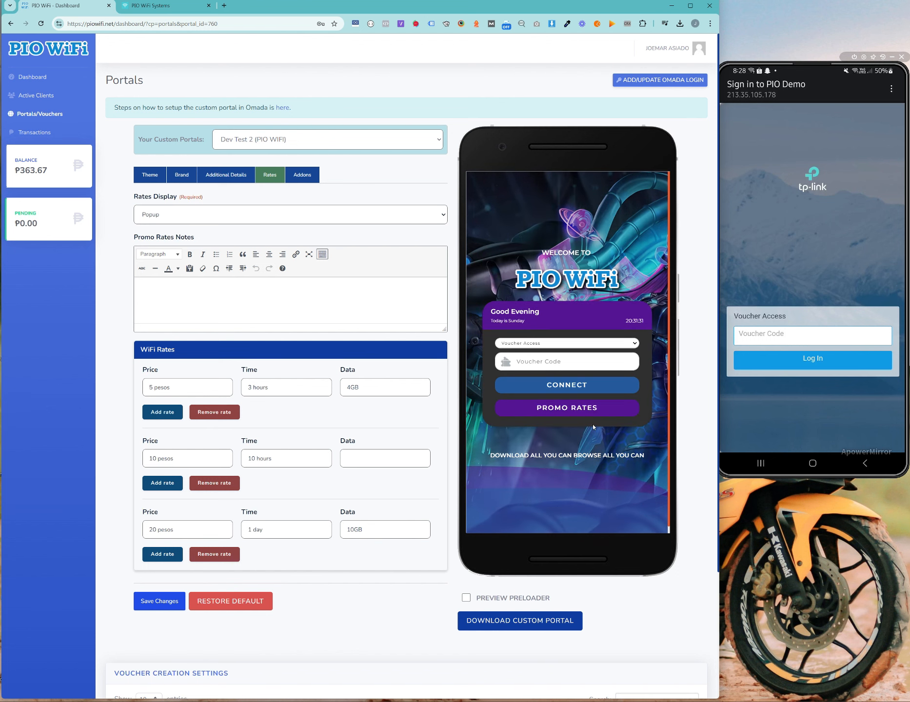
left_click(302, 175)
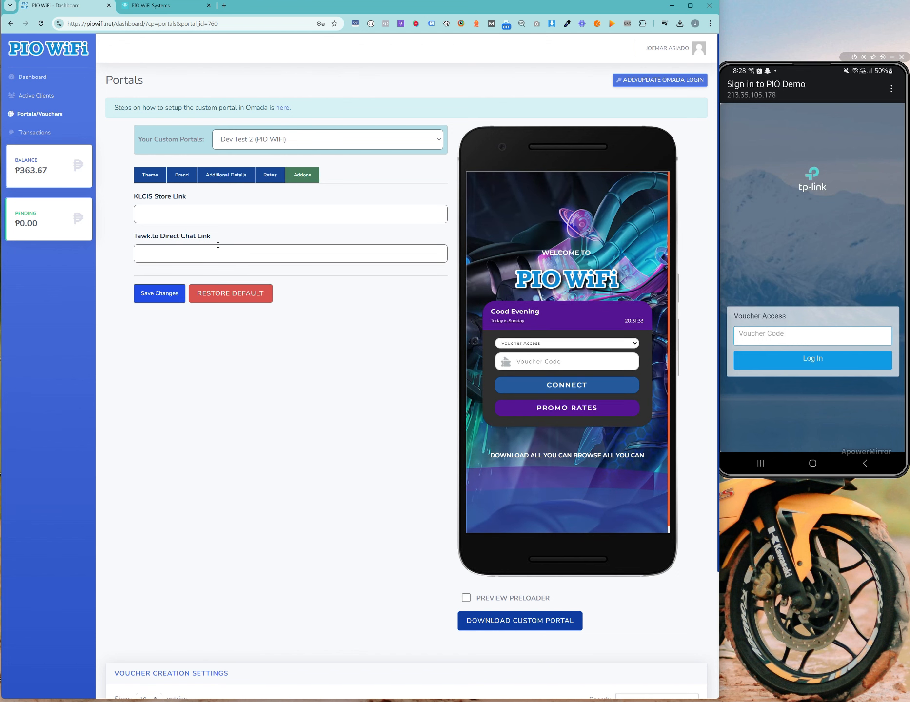
left_click(238, 178)
left_click(307, 176)
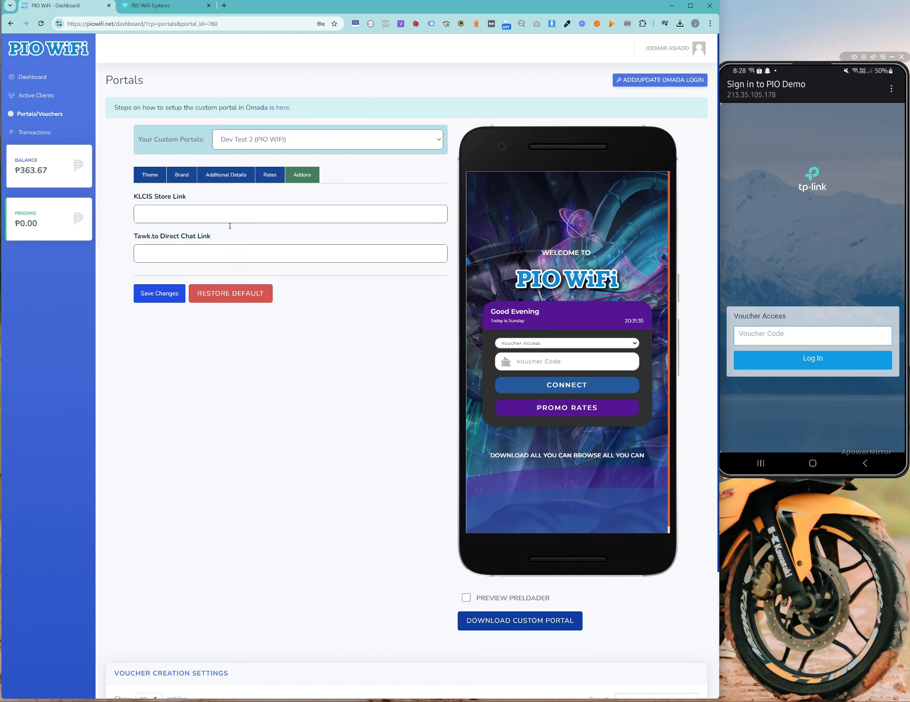
left_click_drag(138, 197, 189, 200)
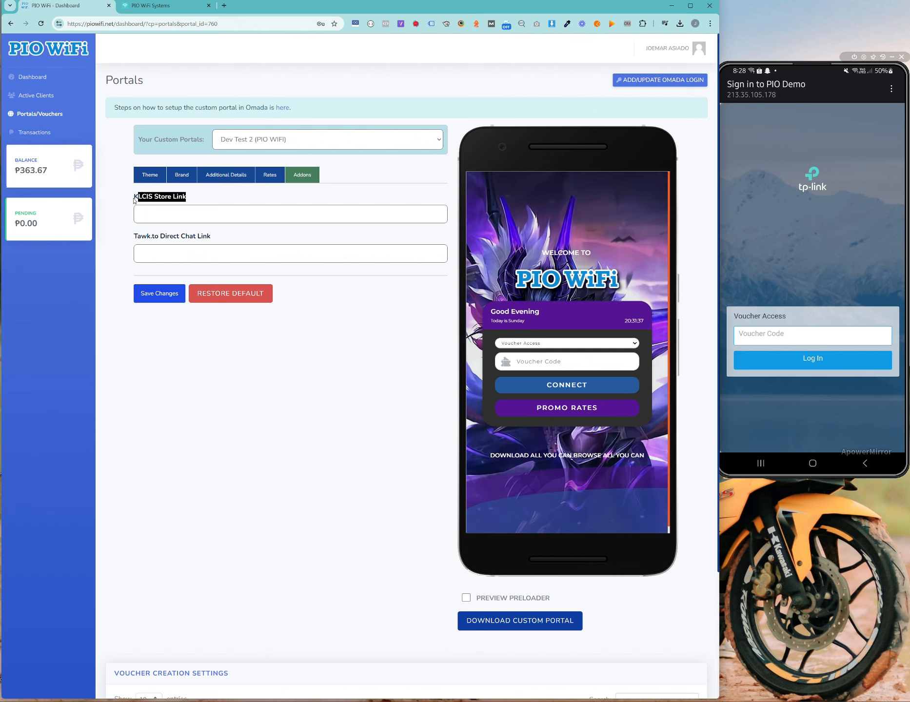
left_click_drag(135, 200, 169, 200)
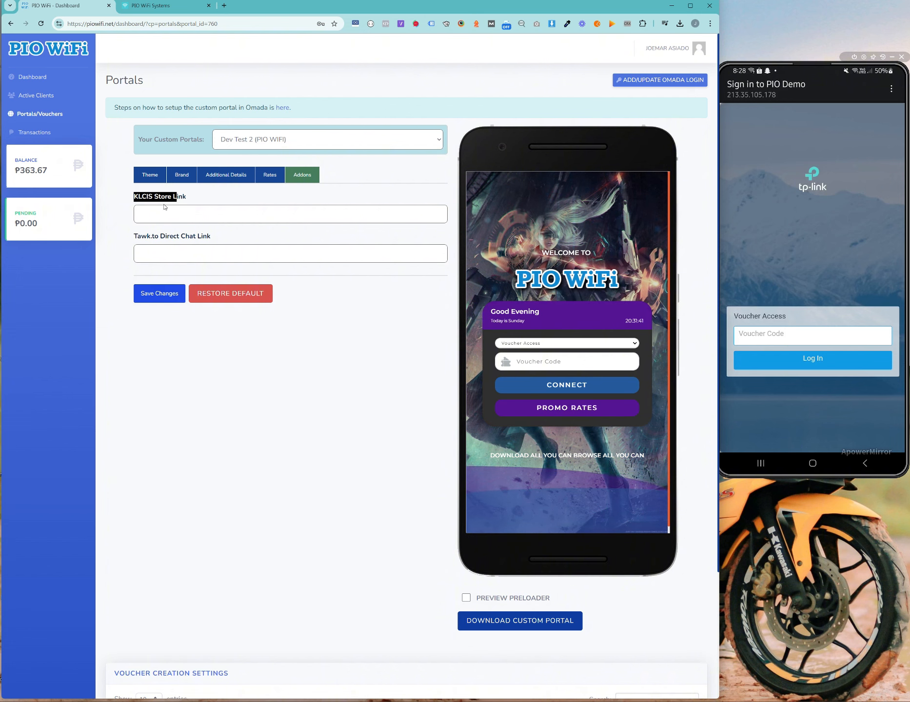
left_click_drag(198, 201, 138, 197)
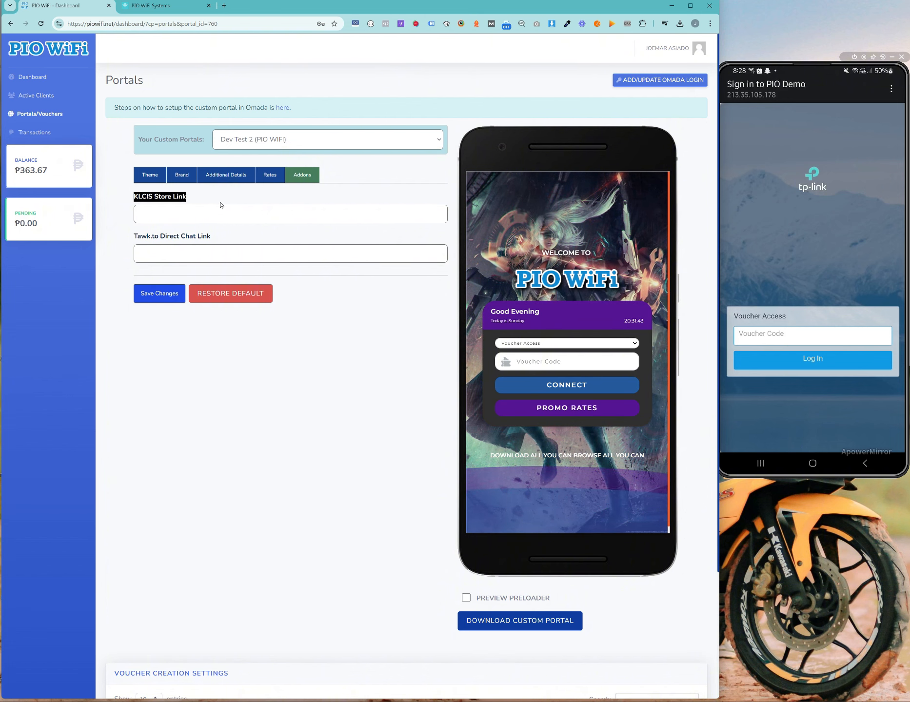
left_click(258, 220)
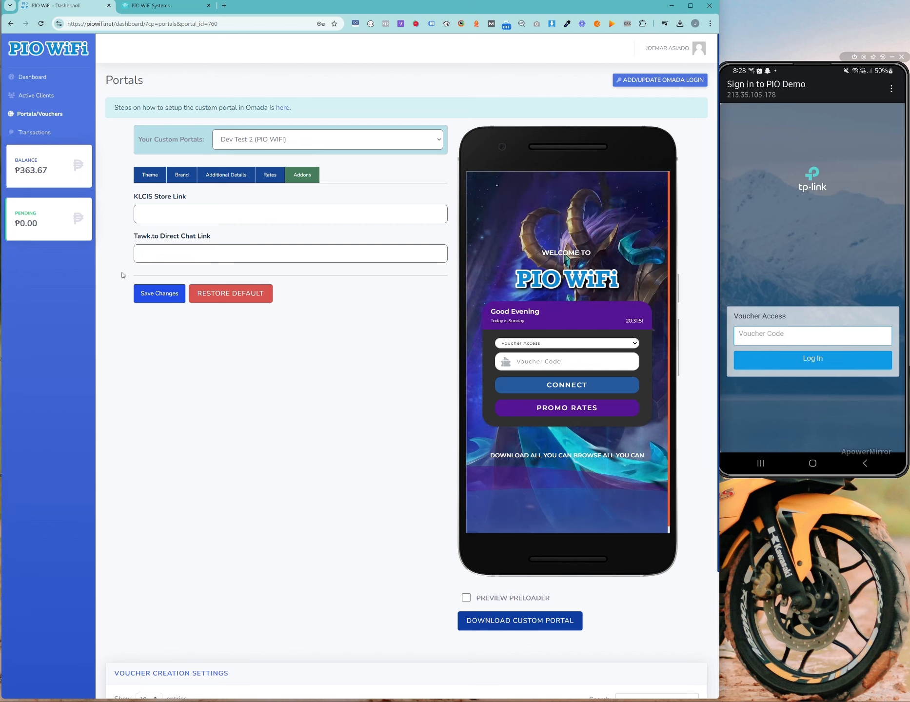
left_click_drag(130, 241, 214, 243)
left_click(231, 253)
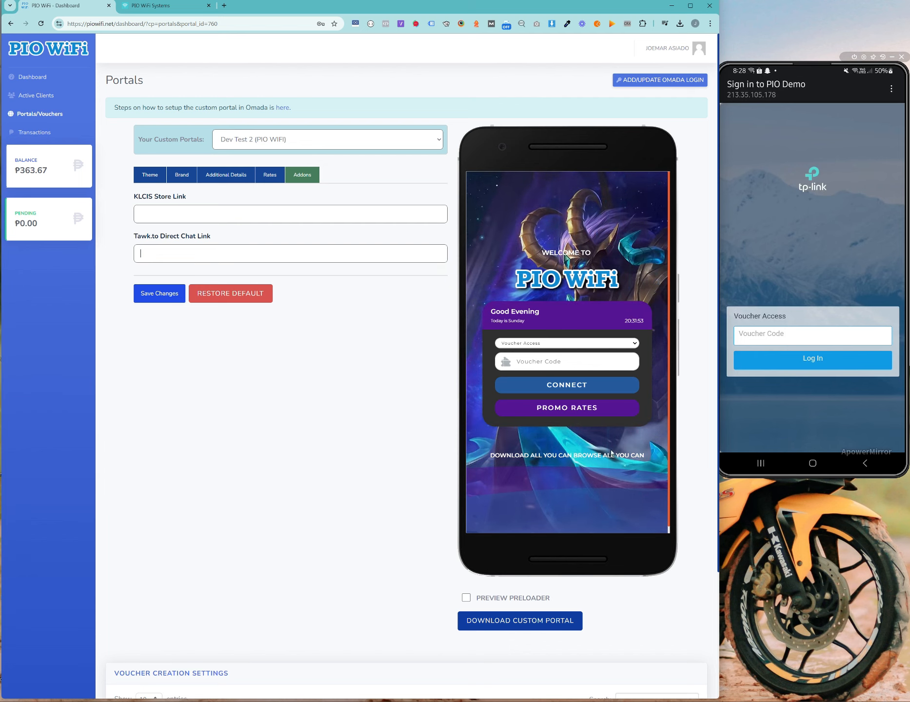
Step: Review the Rates, Additional Details, Brand and Theme settings of the portal
left_click(270, 175)
scroll(319, 310, "down", 3)
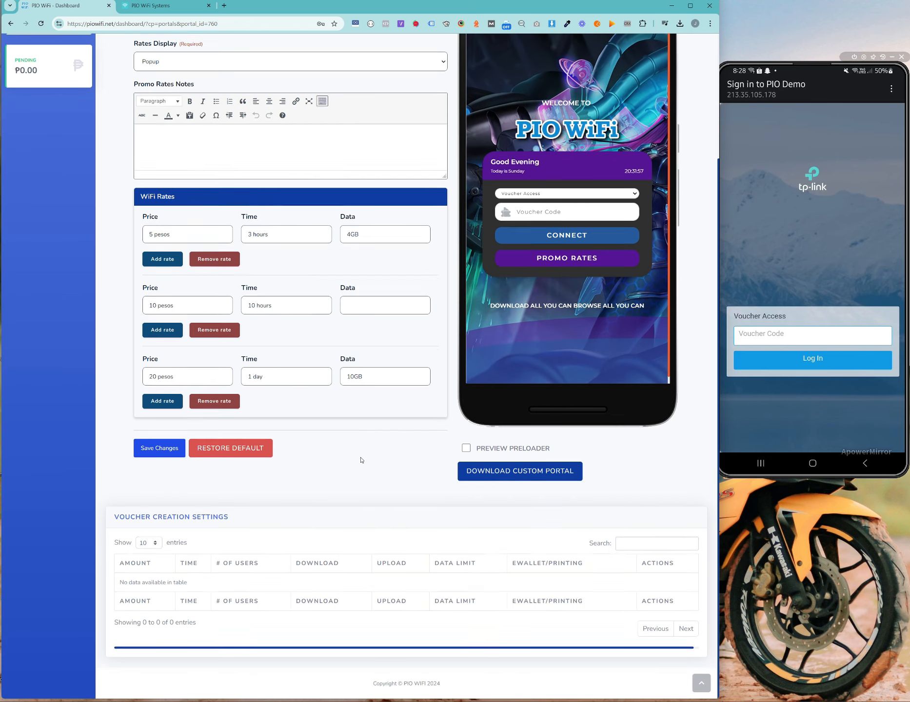
scroll(323, 308, "up", 3)
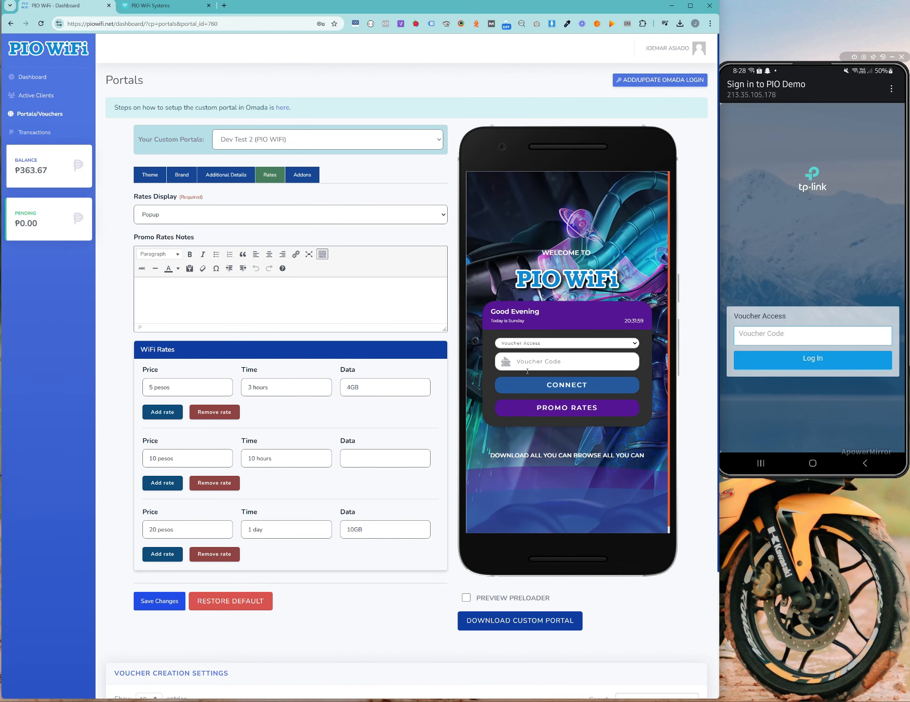
left_click(231, 180)
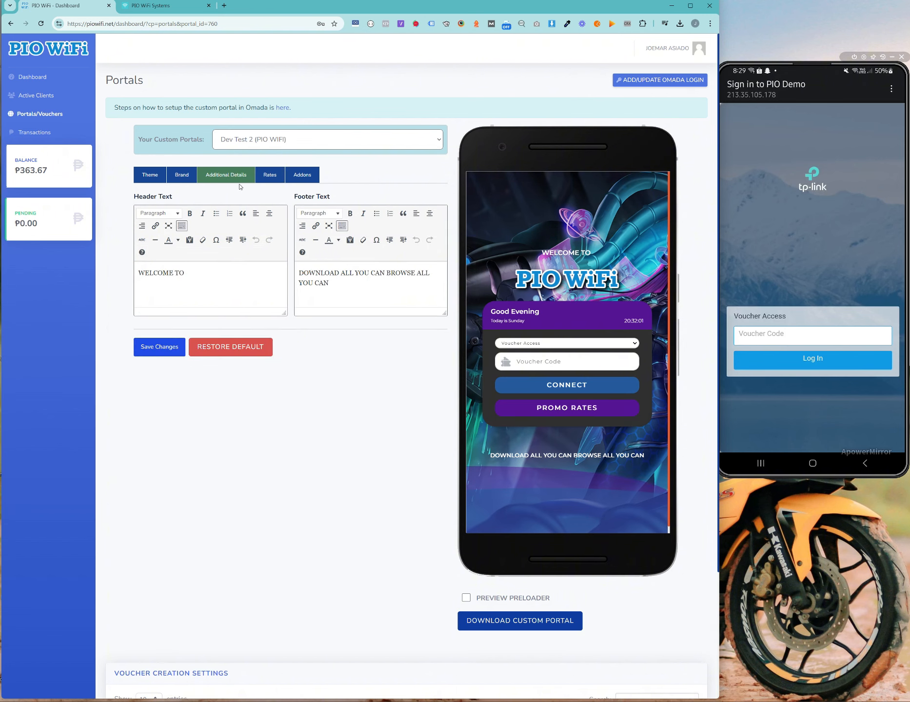
left_click(183, 178)
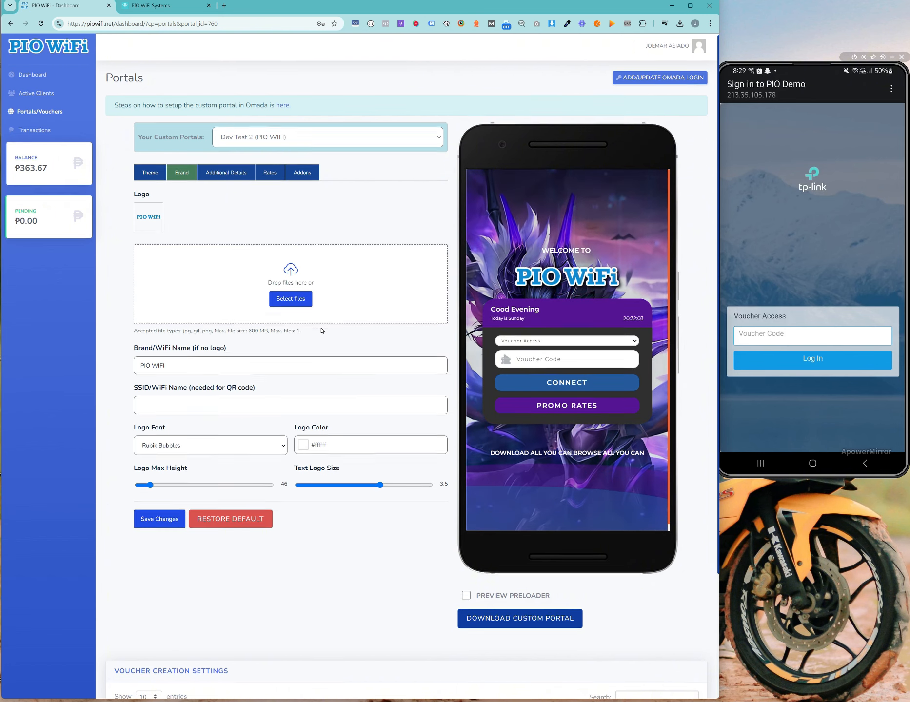
scroll(359, 449, "down", 3)
scroll(360, 449, "up", 3)
scroll(234, 341, "down", 3)
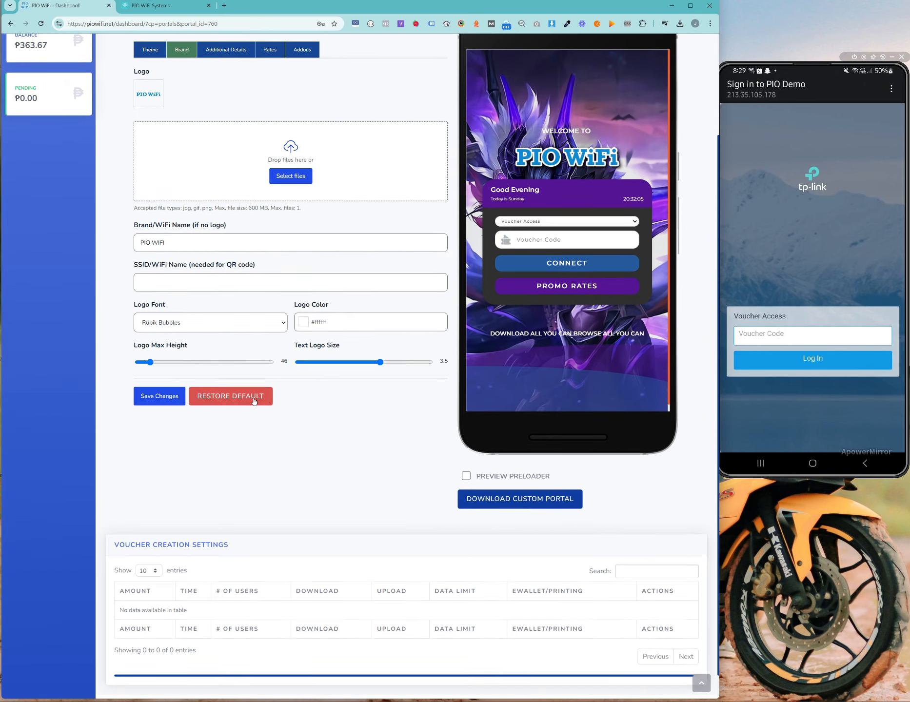
scroll(253, 401, "up", 3)
left_click(150, 175)
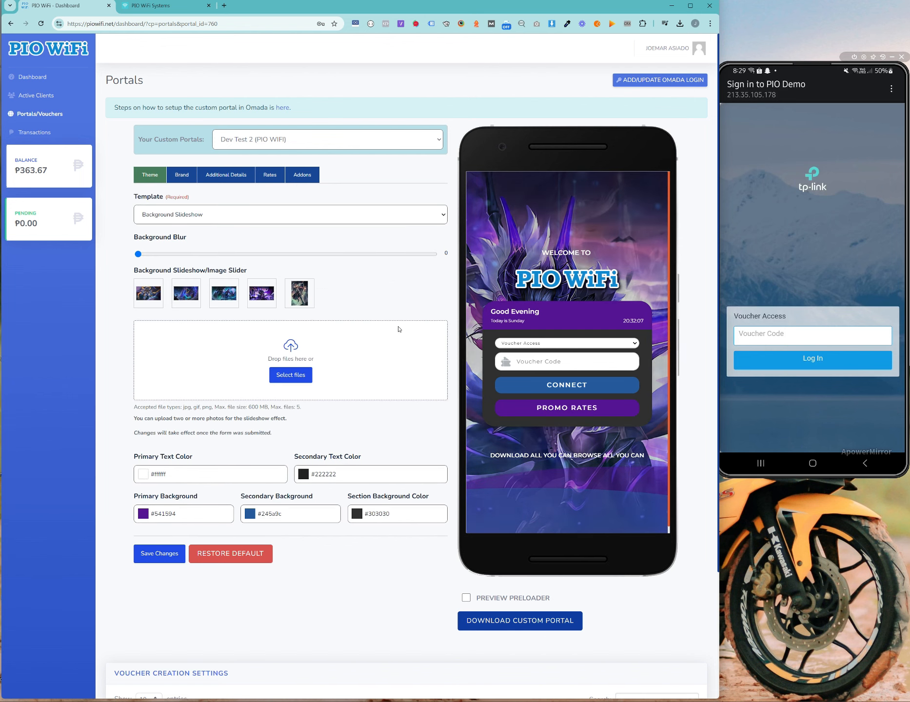
scroll(399, 330, "down", 1)
scroll(408, 336, "up", 1)
Step: Try the Image Slider template, return to Background Slideshow, and save the portal
left_click(213, 215)
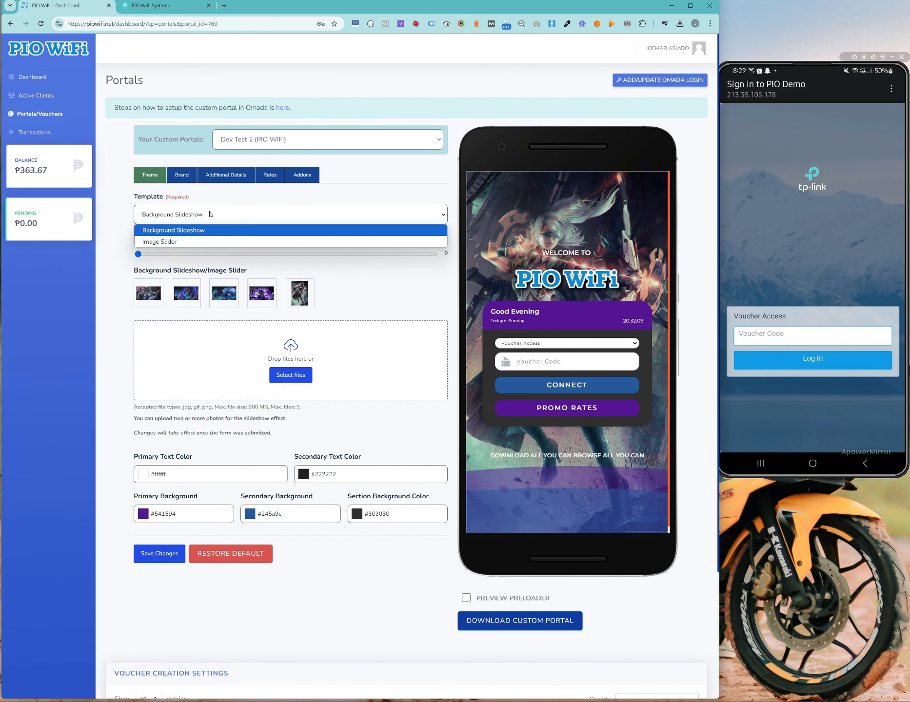
left_click(216, 242)
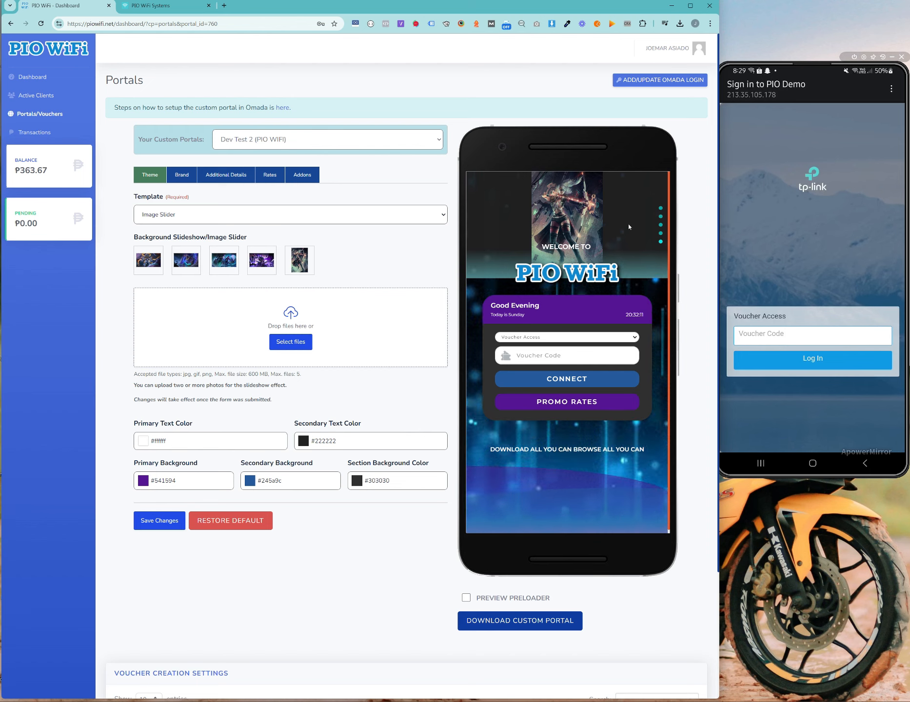
left_click(244, 215)
left_click(298, 218)
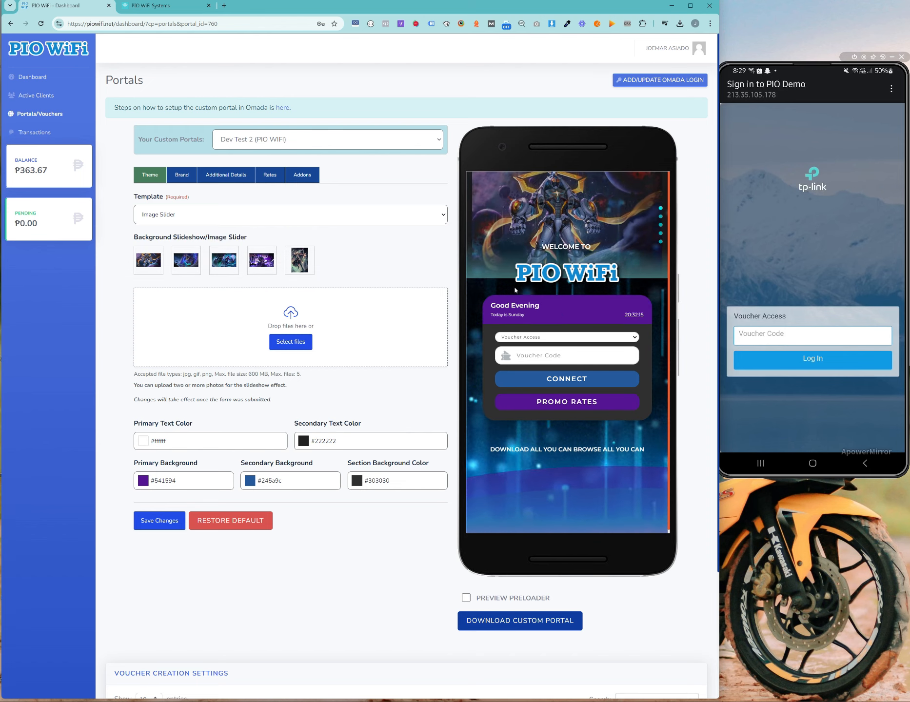
left_click(245, 213)
left_click(249, 233)
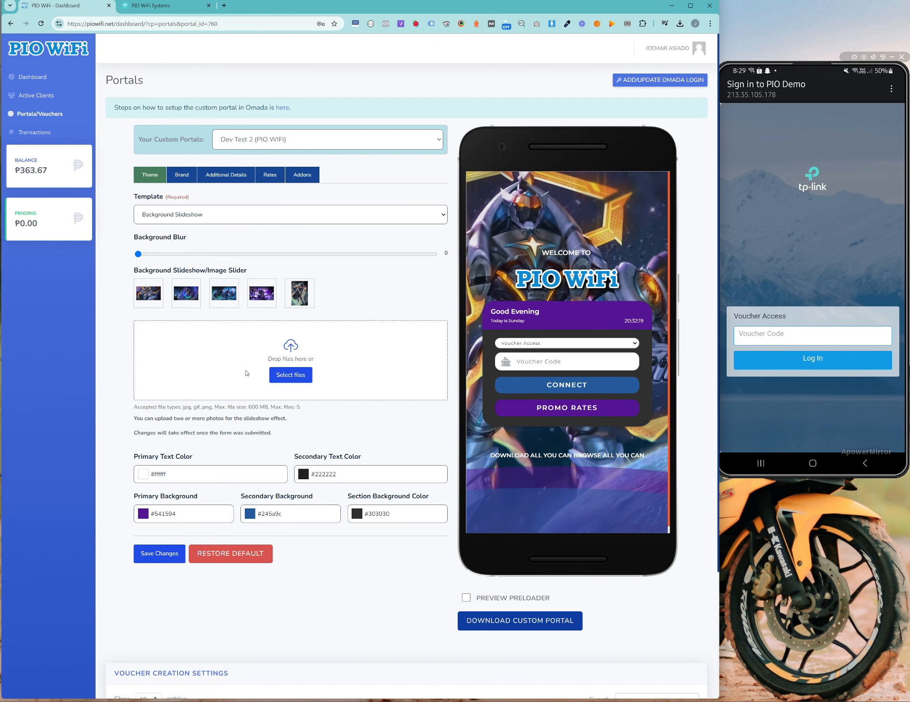
left_click(156, 557)
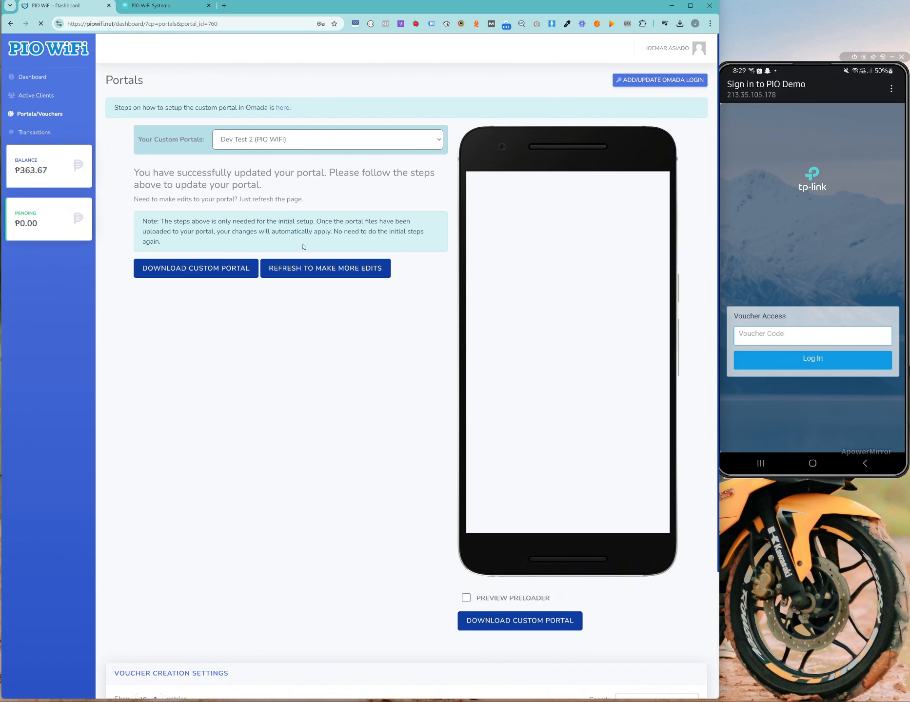
Step: Reload the editor via Refresh to Make More Edits and scroll the page
left_click(341, 268)
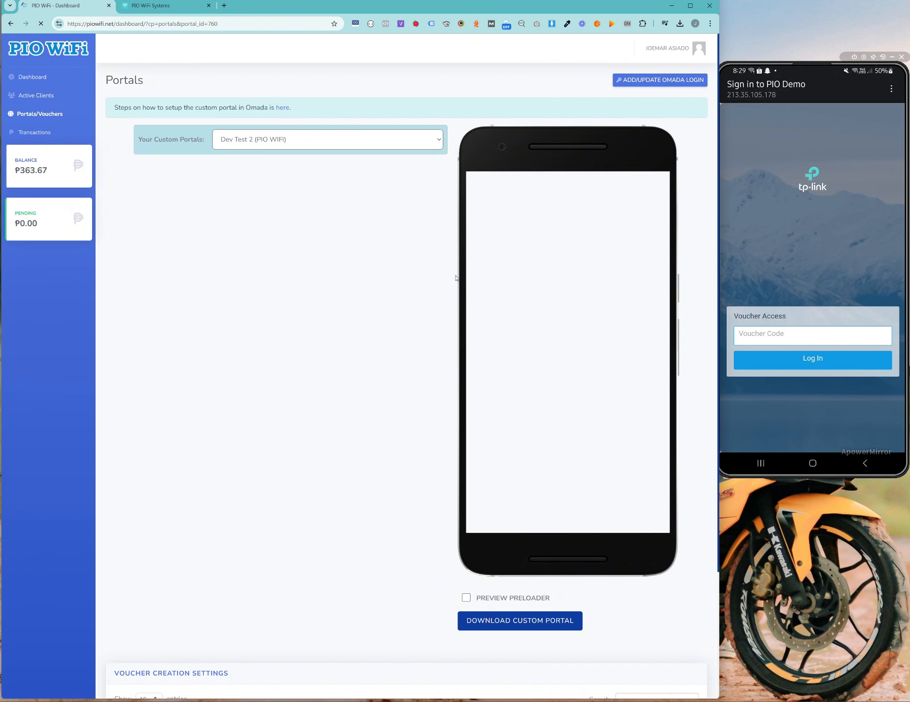
scroll(399, 481, "down", 3)
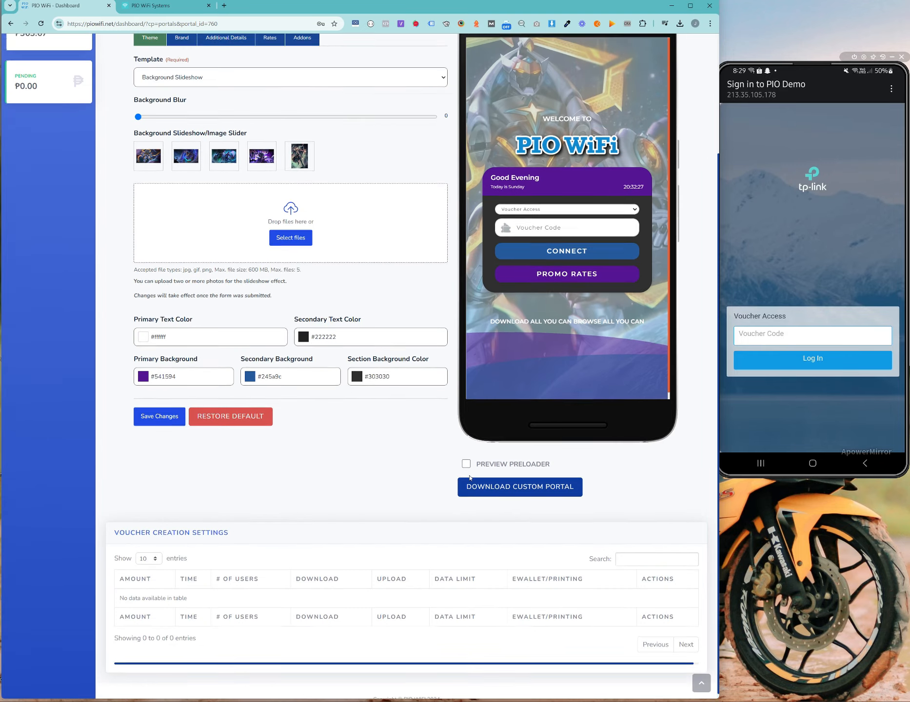
scroll(469, 477, "up", 3)
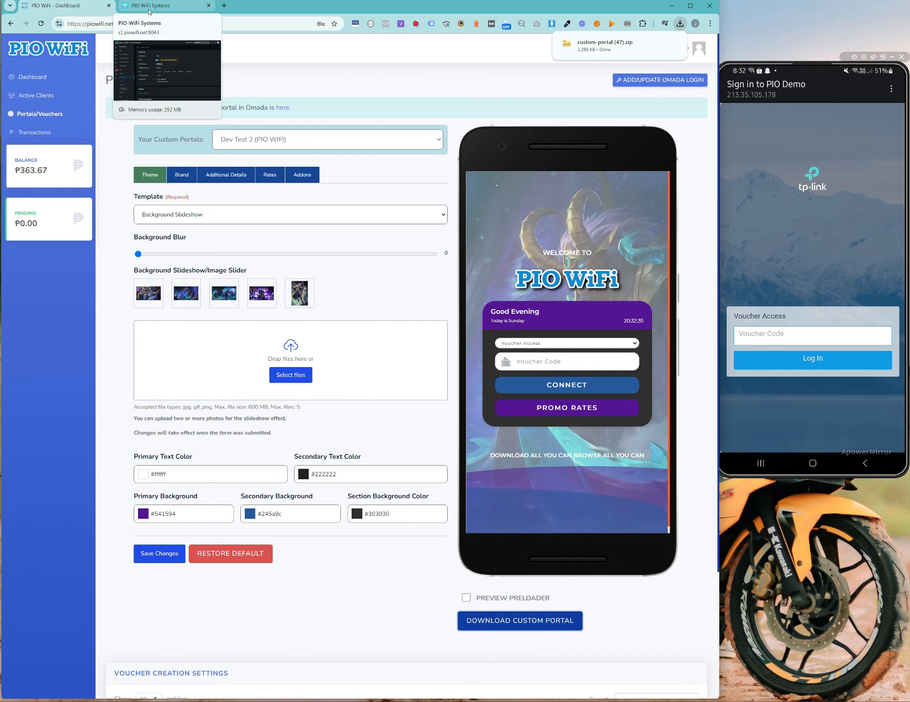
Step: Import custom-portal (47).zip from Downloads as the Omada customised portal page
left_click(150, 12)
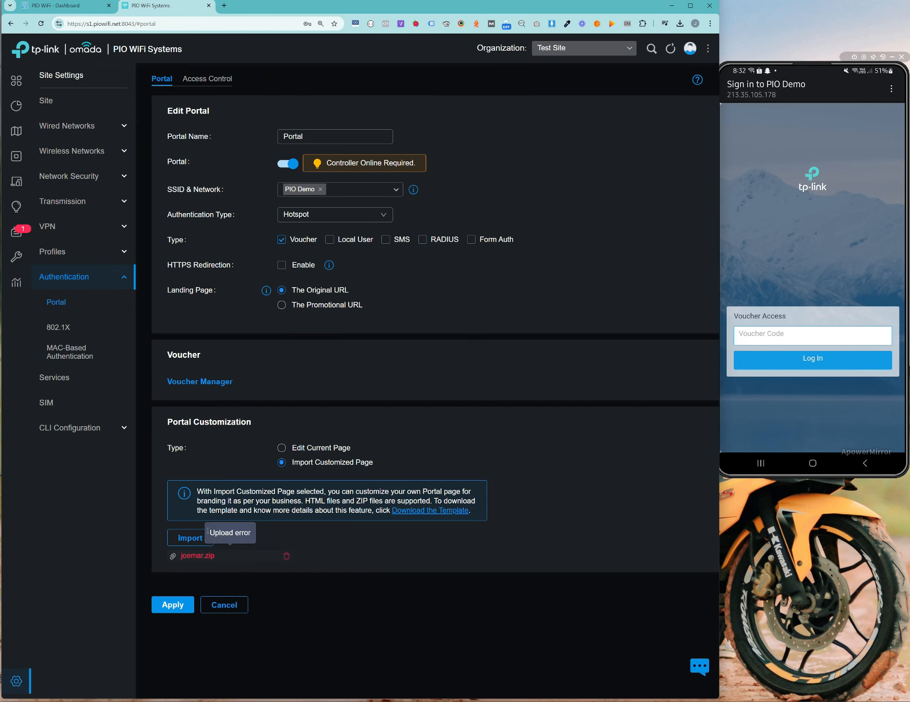
left_click(194, 541)
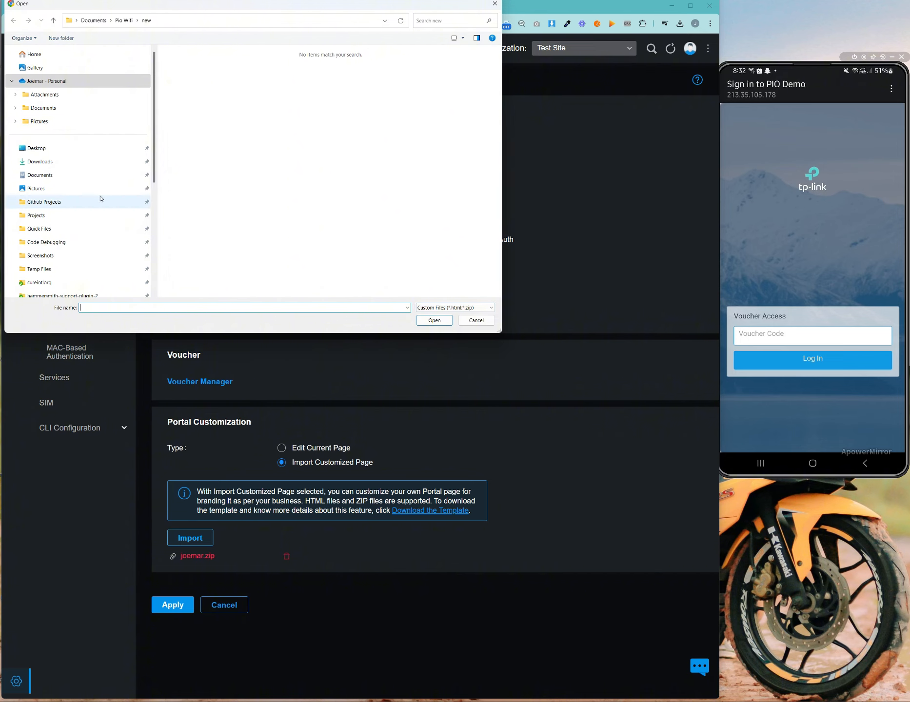
left_click(99, 164)
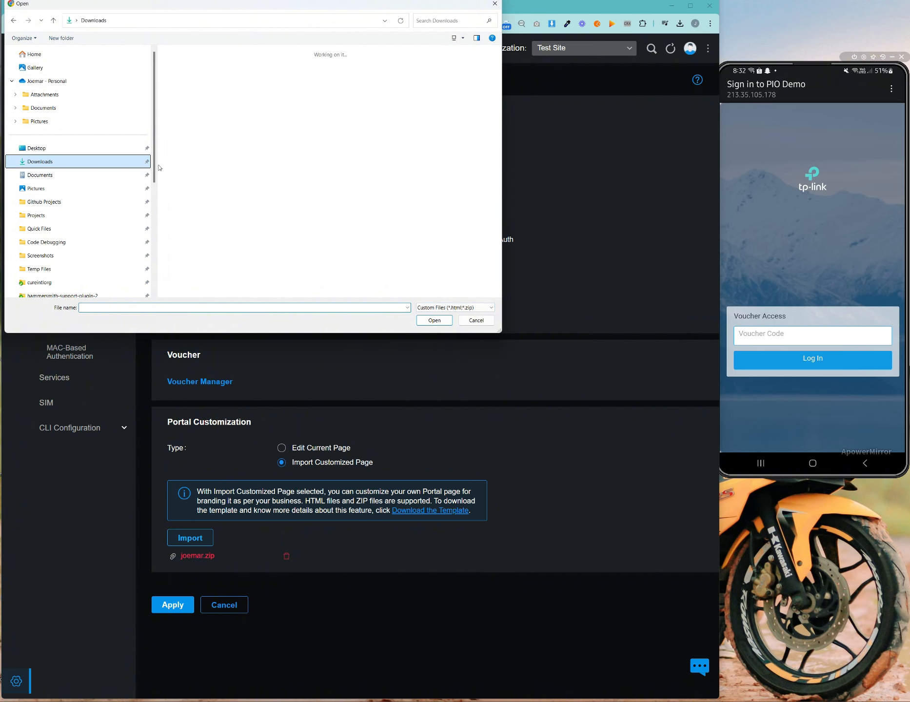
double_click(181, 74)
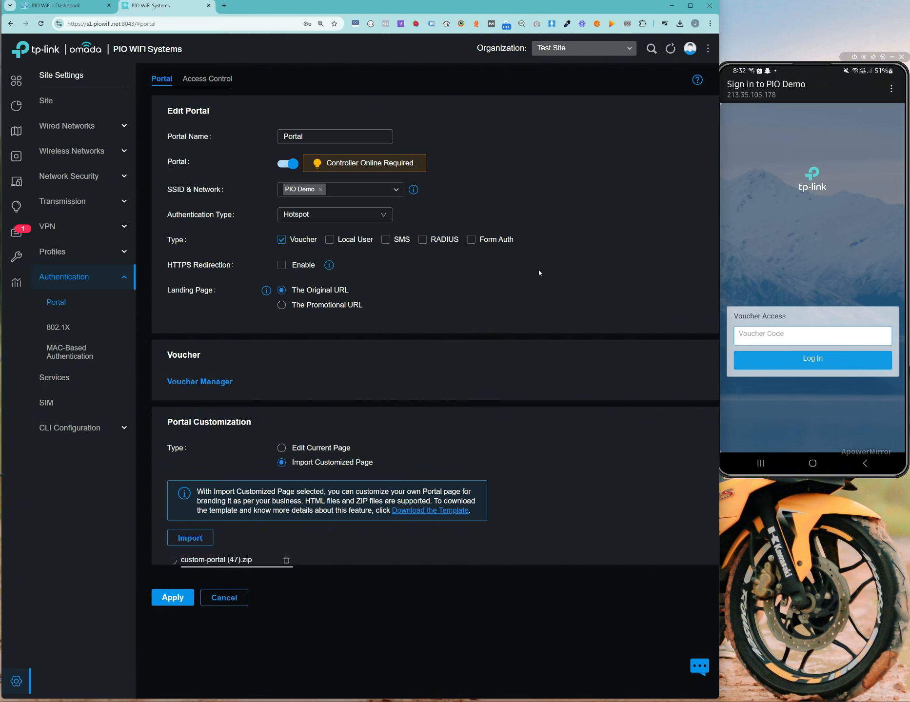
left_click(64, 6)
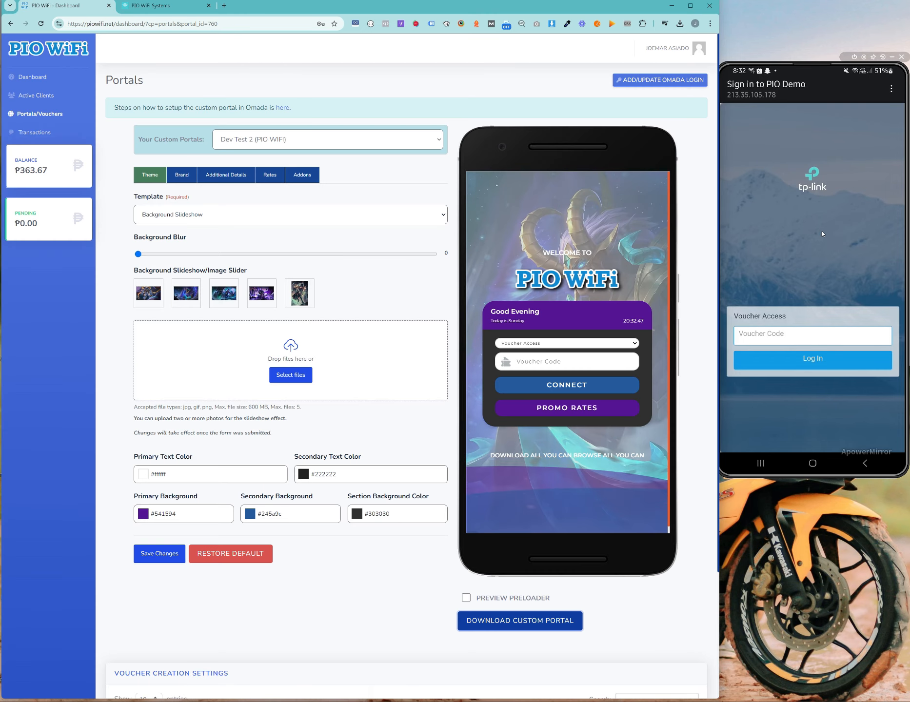
left_click(162, 9)
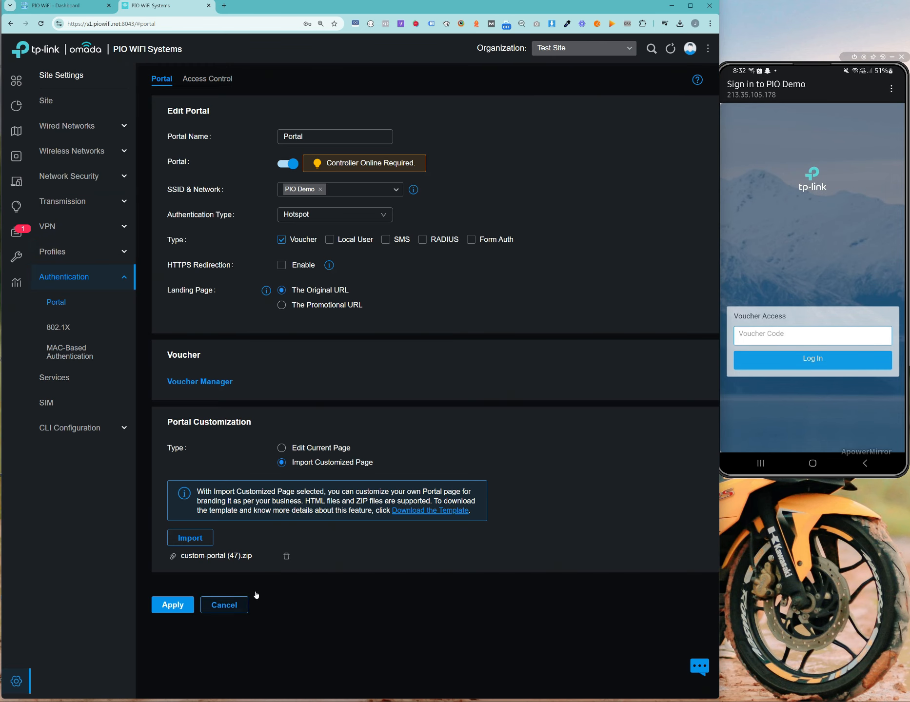
left_click(194, 545)
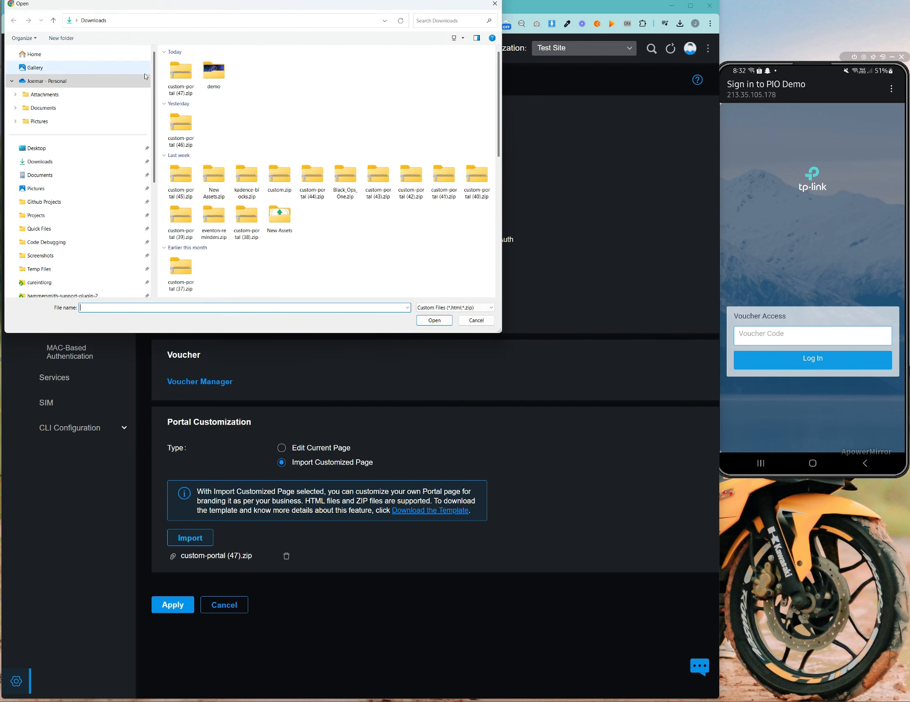
left_click(188, 80)
double_click(188, 80)
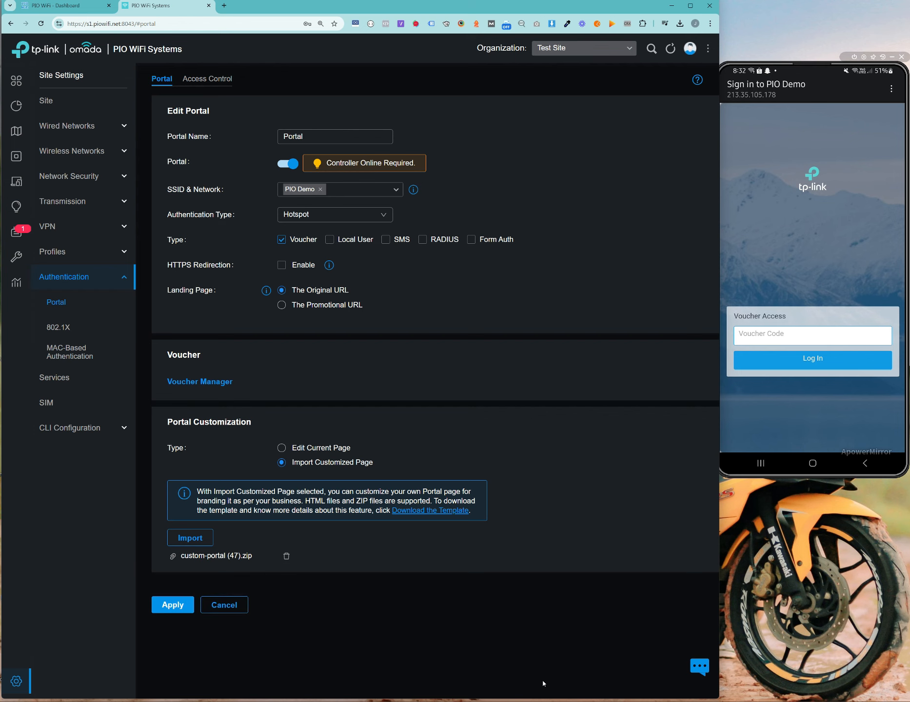
Step: Reselect custom-portal (47).zip in Downloads, then apply the Voucher portal settings
left_click(588, 663)
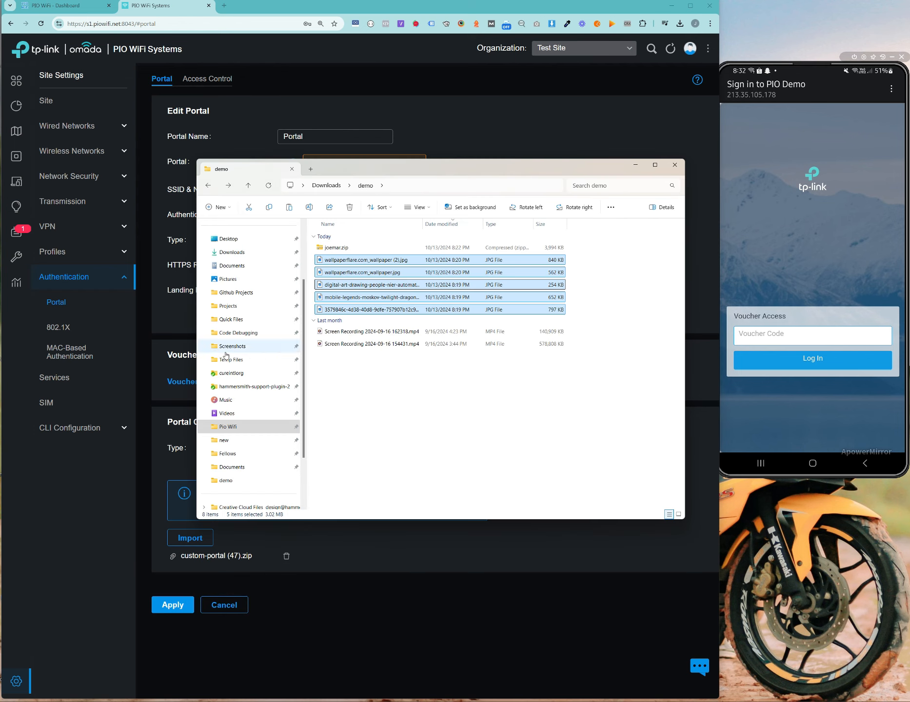
left_click(231, 252)
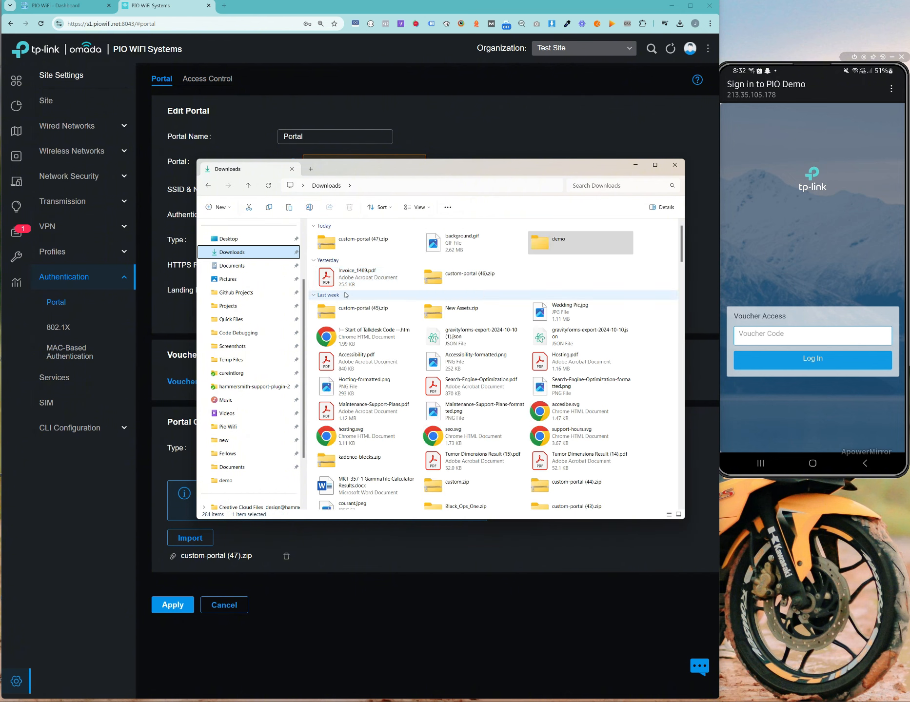
left_click(366, 240)
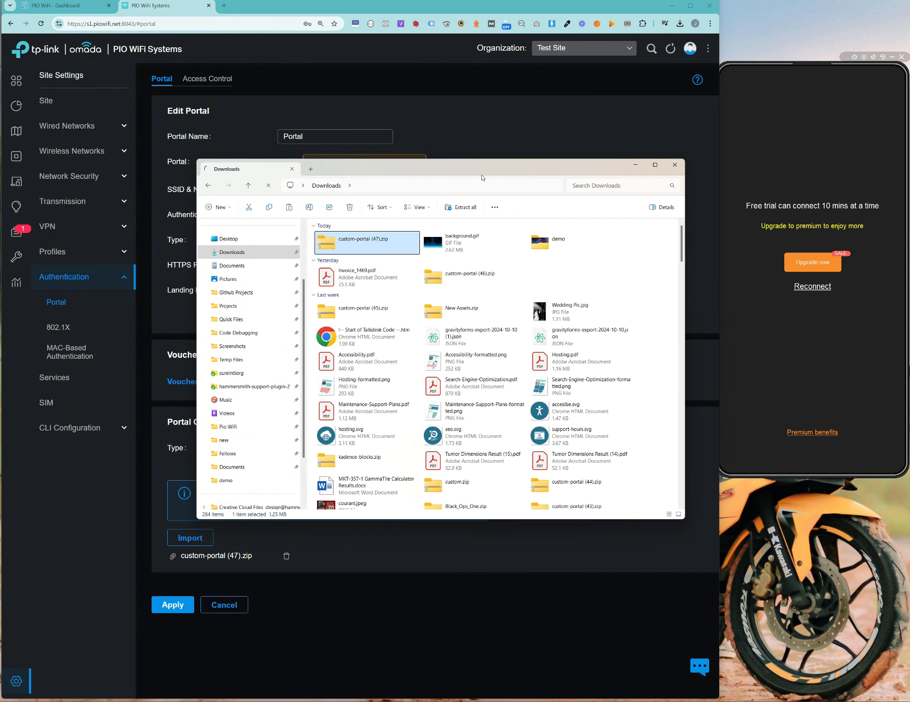
left_click_drag(487, 172, 480, 223)
left_click(515, 115)
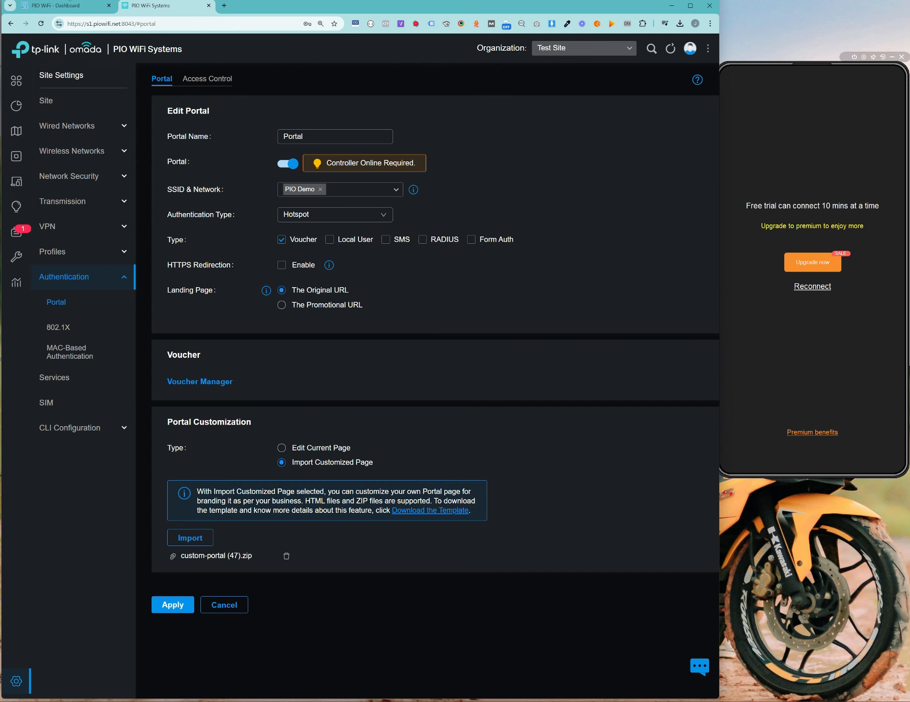
left_click(68, 5)
left_click(149, 7)
left_click(68, 6)
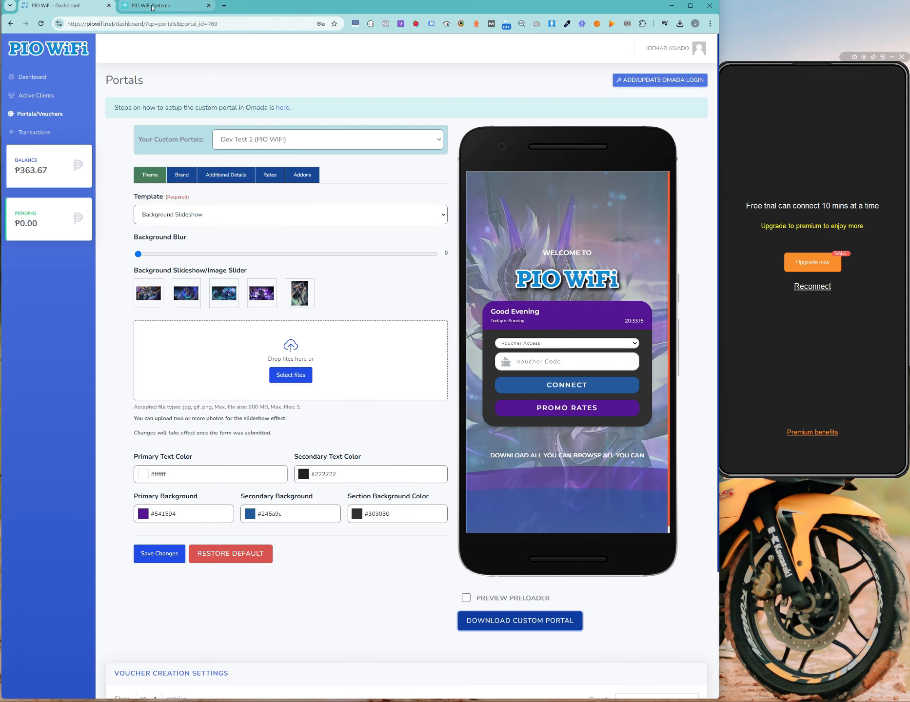
key("ctrl+Tab")
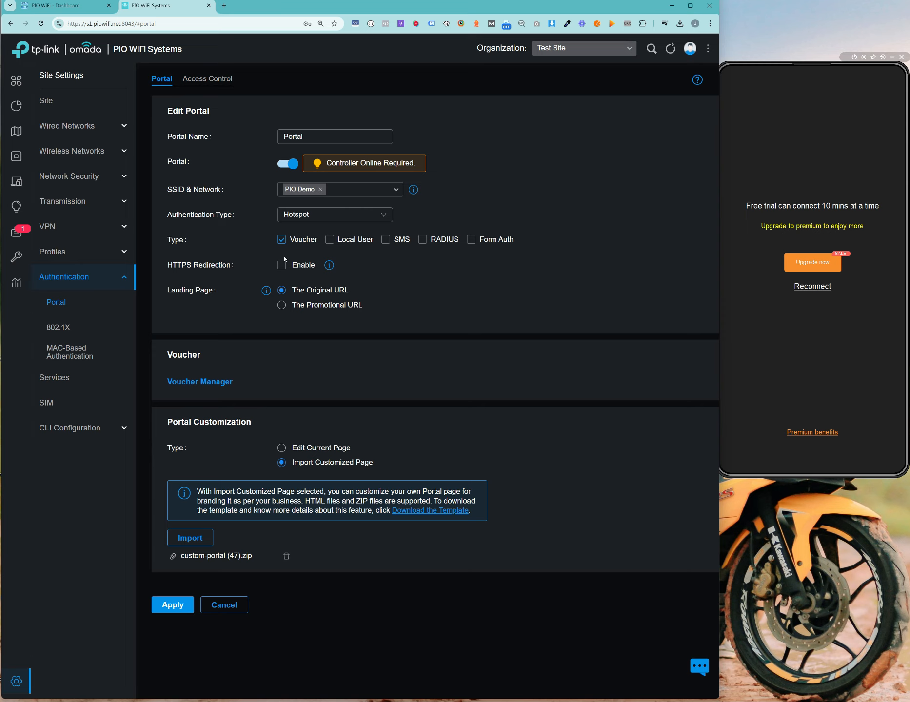
left_click(184, 605)
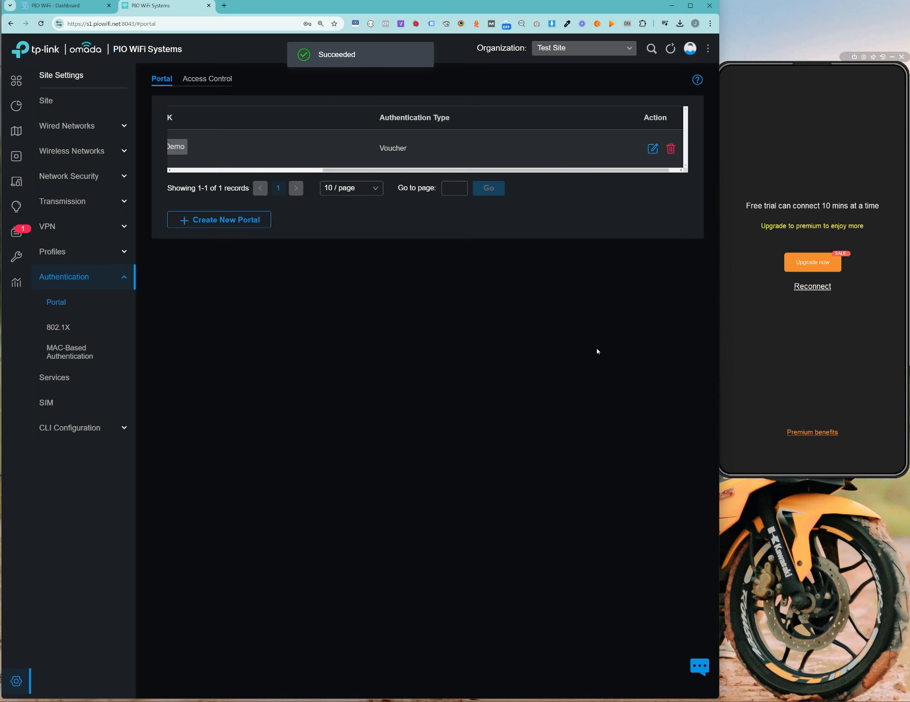
Step: Connect ApowerMirror to the Galaxy A22 5G phone to mirror its screen
left_click(812, 352)
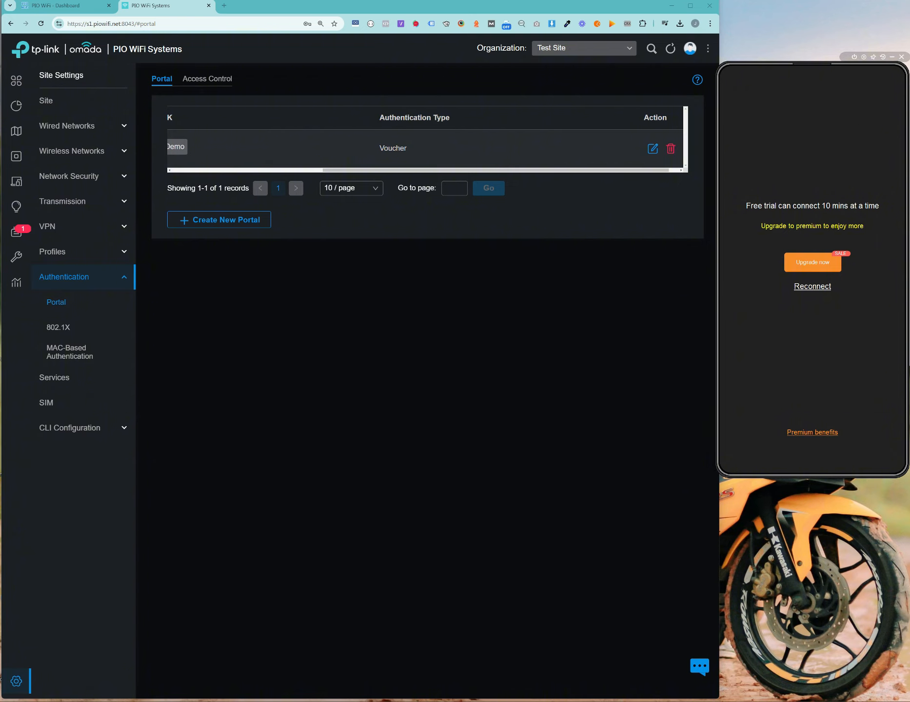
left_click(901, 58)
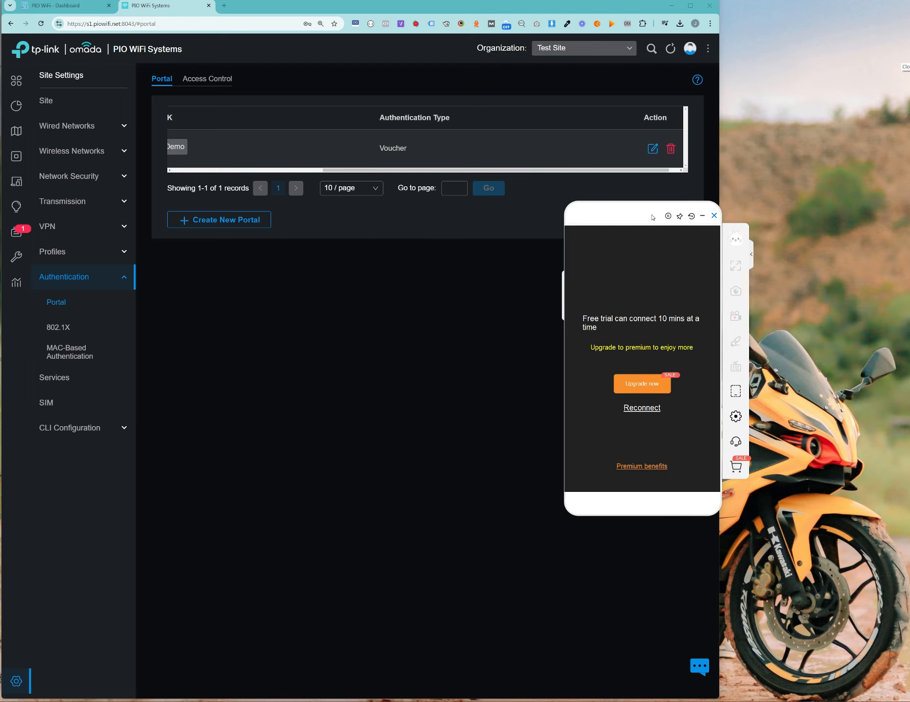
left_click(667, 351)
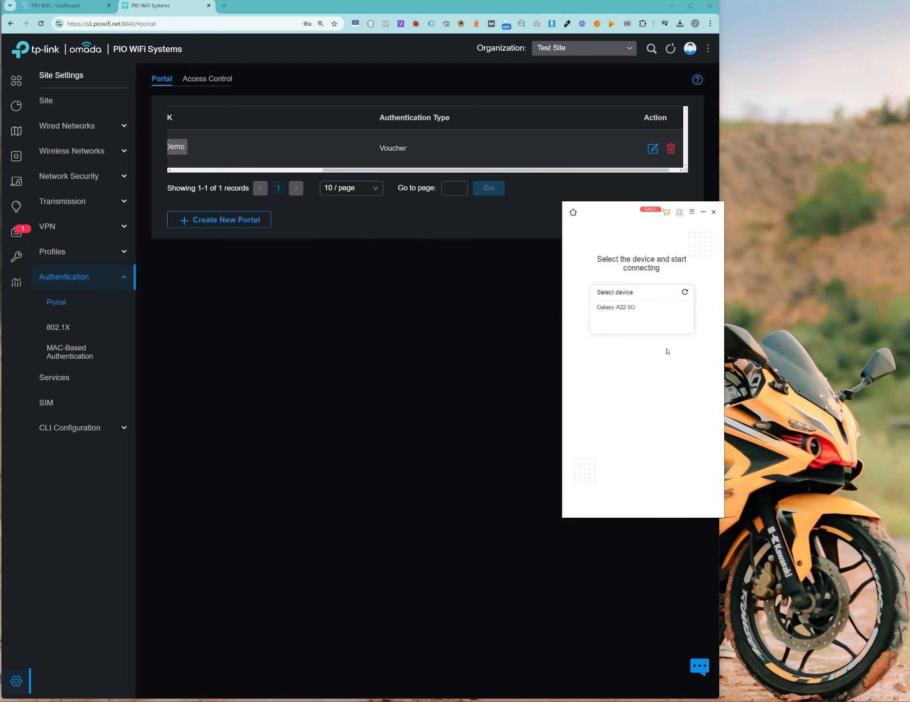
left_click(626, 308)
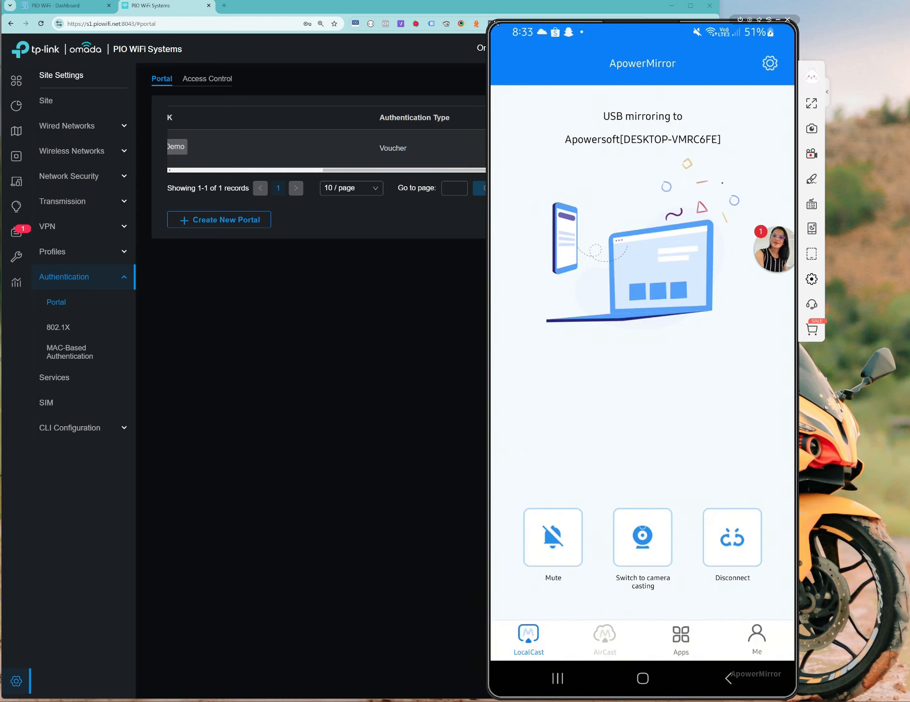
Step: Shrink the mirror window into the screen's top-right corner and return to the PIO WiFi Portals page
left_click_drag(496, 23, 631, 326)
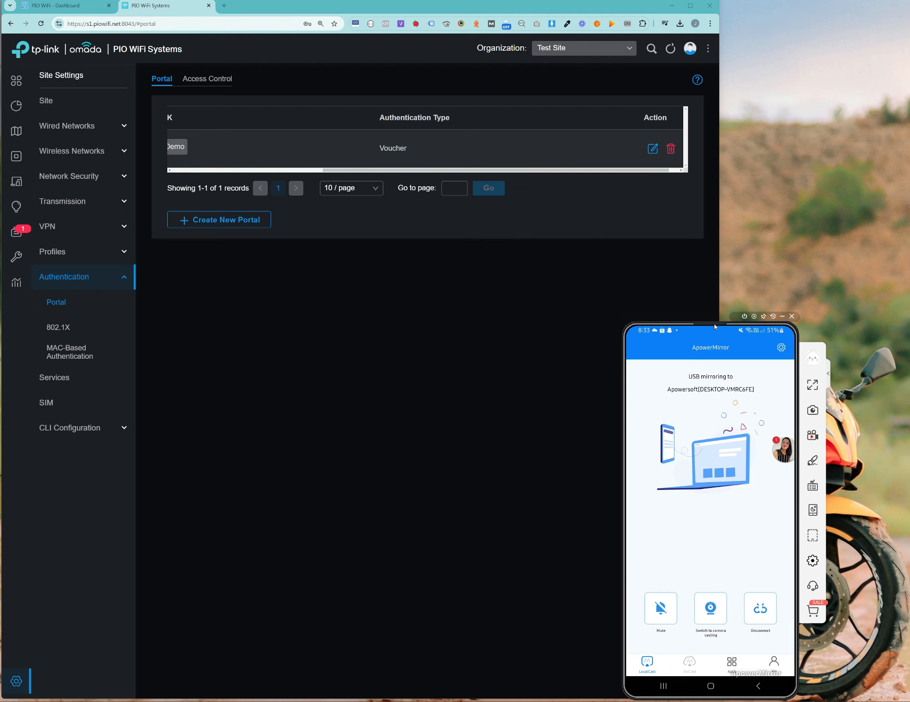
left_click_drag(715, 327, 819, 59)
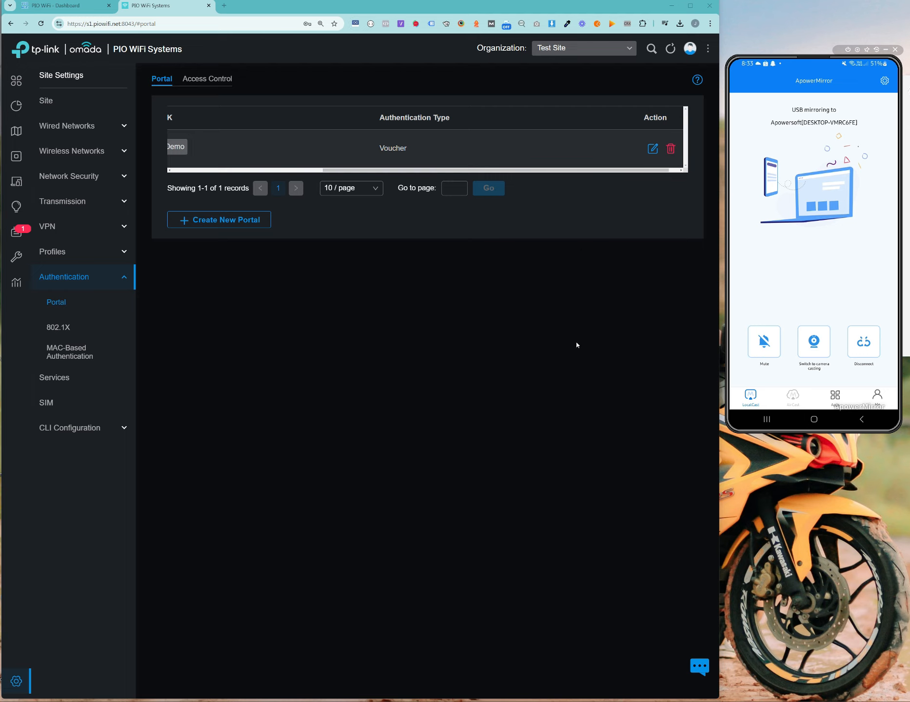
left_click_drag(495, 170, 345, 170)
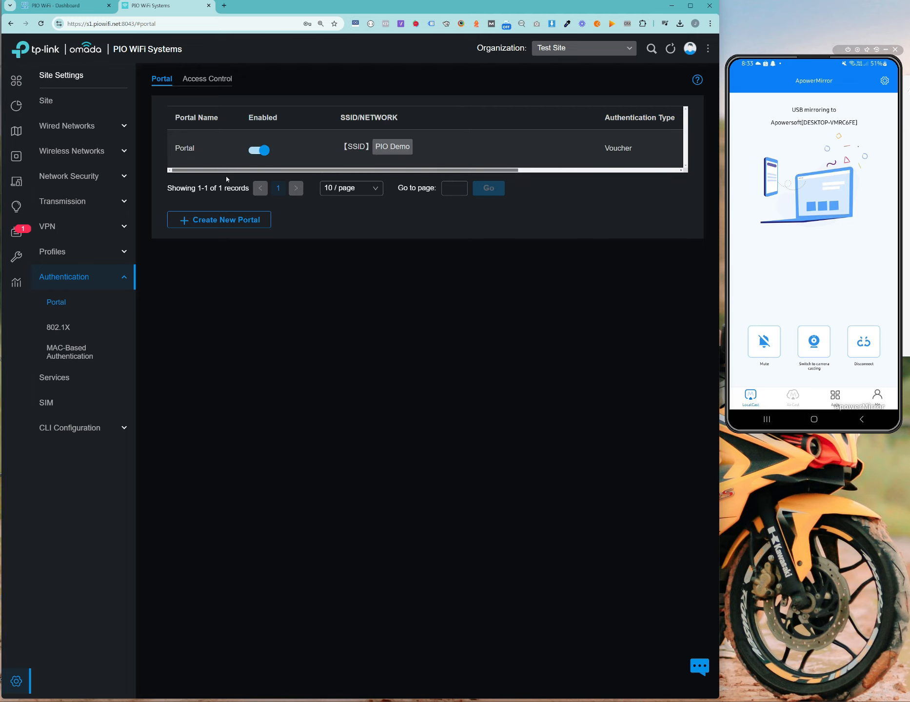
left_click(84, 9)
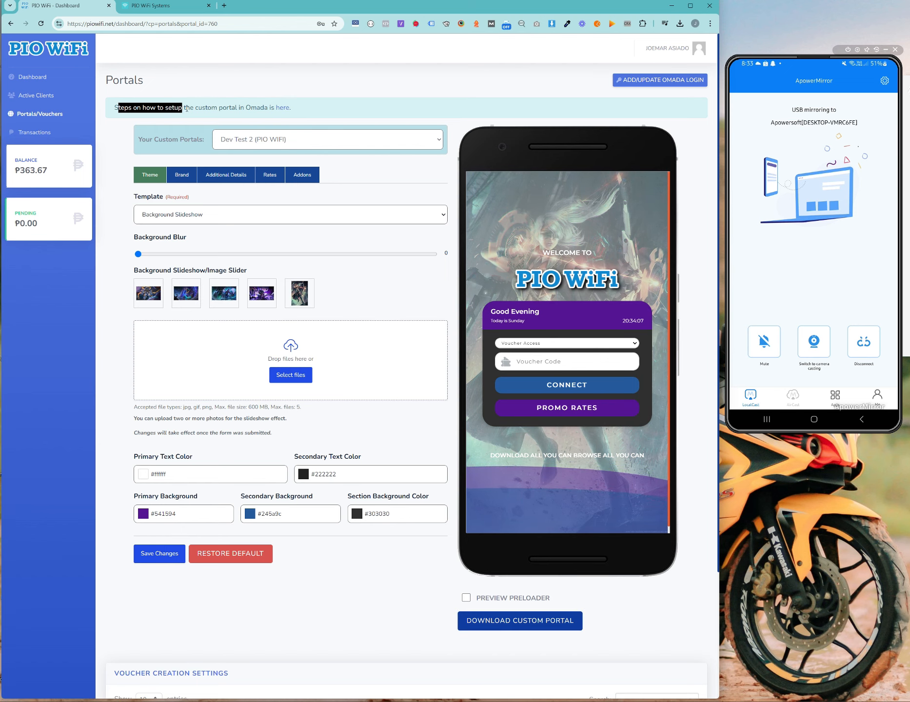
Step: Open the setup guide's Step 2 for piowifi.net and select the IP 140.245.117.70 to copy
left_click(283, 111)
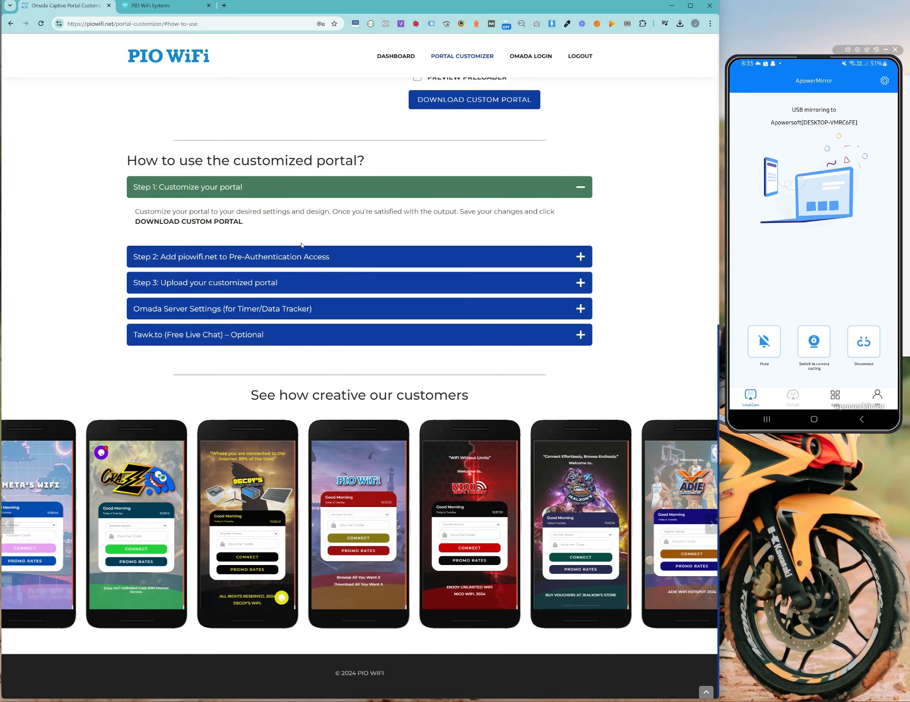
left_click(341, 263)
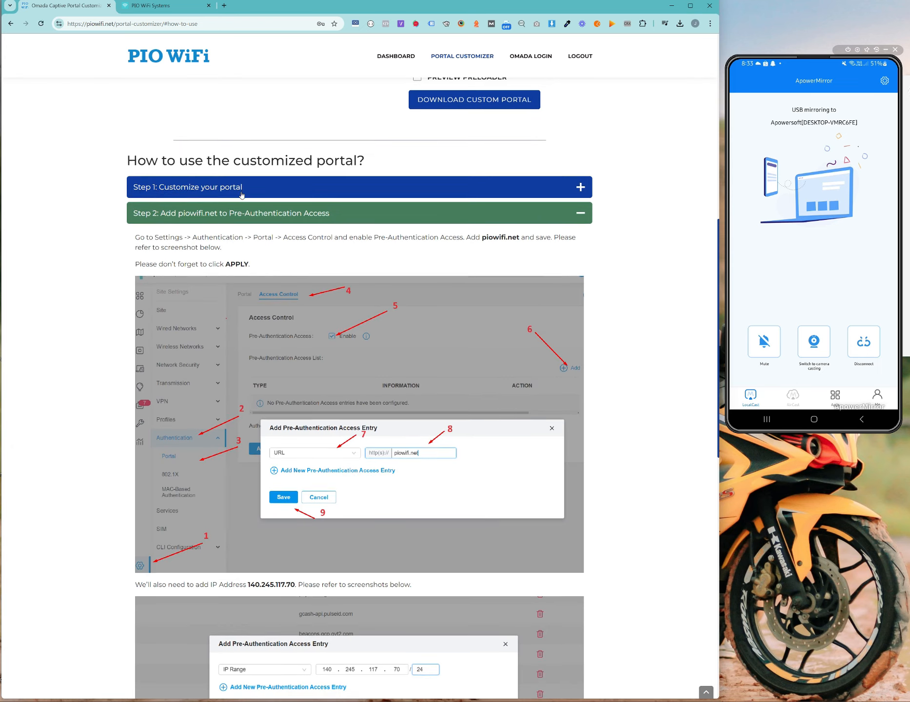
left_click(243, 193)
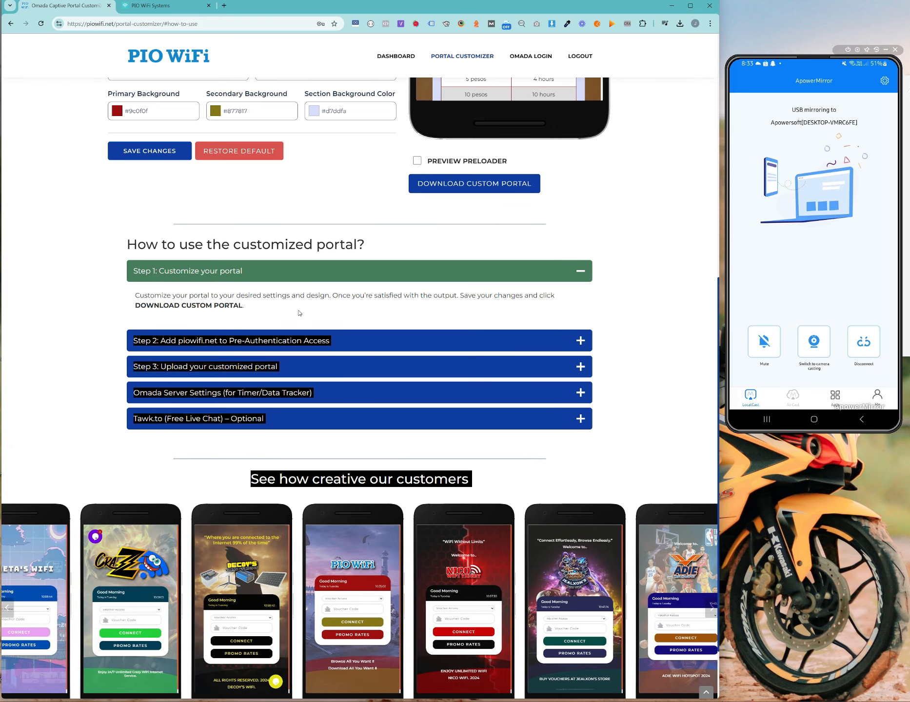
left_click(207, 337)
scroll(253, 331, "down", 2)
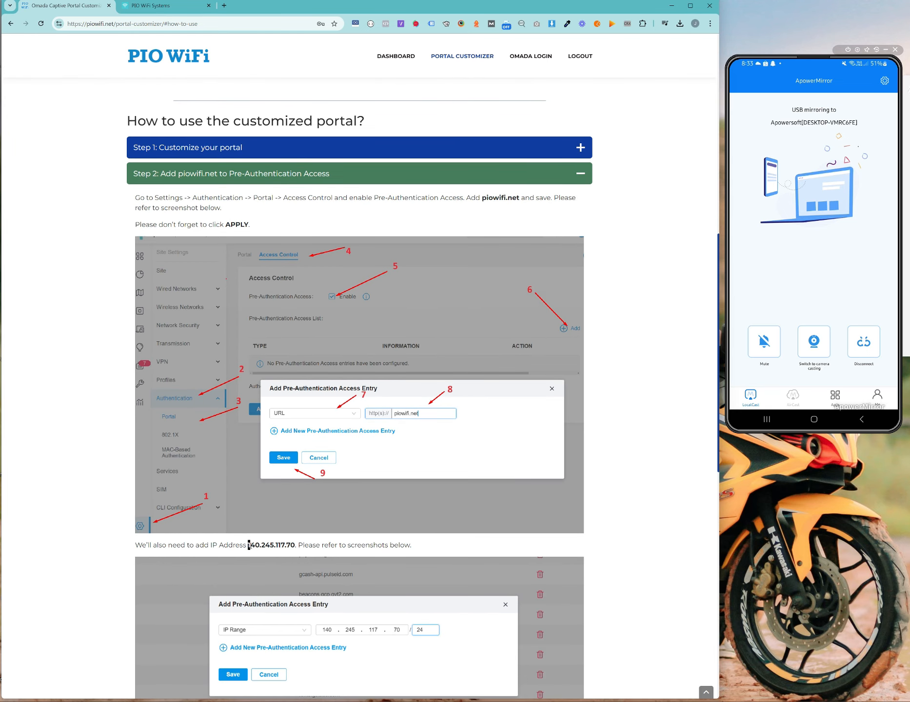
left_click_drag(249, 545, 289, 546)
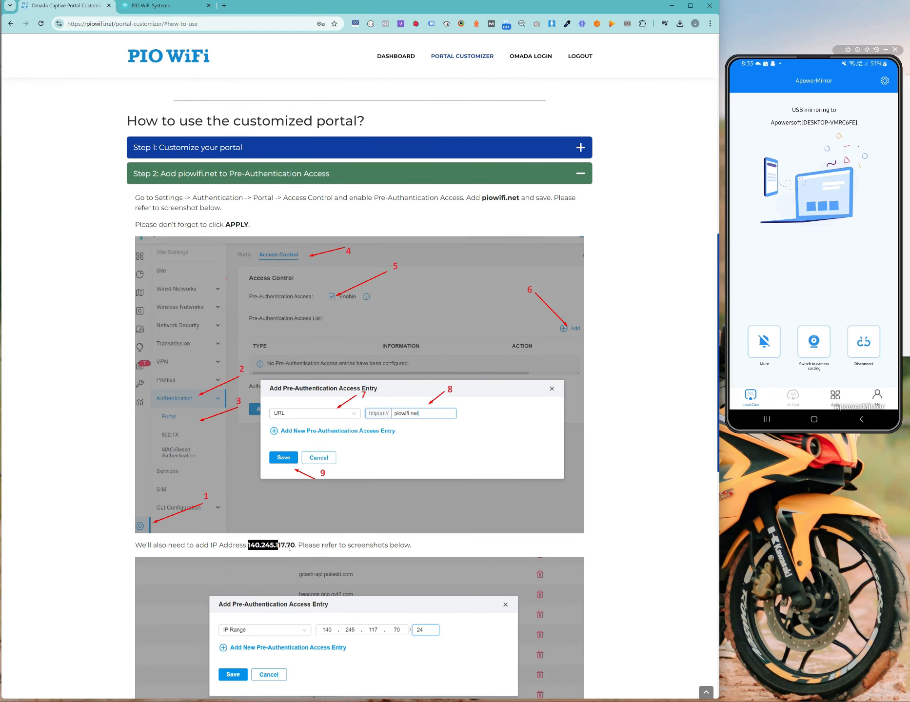
left_click(161, 5)
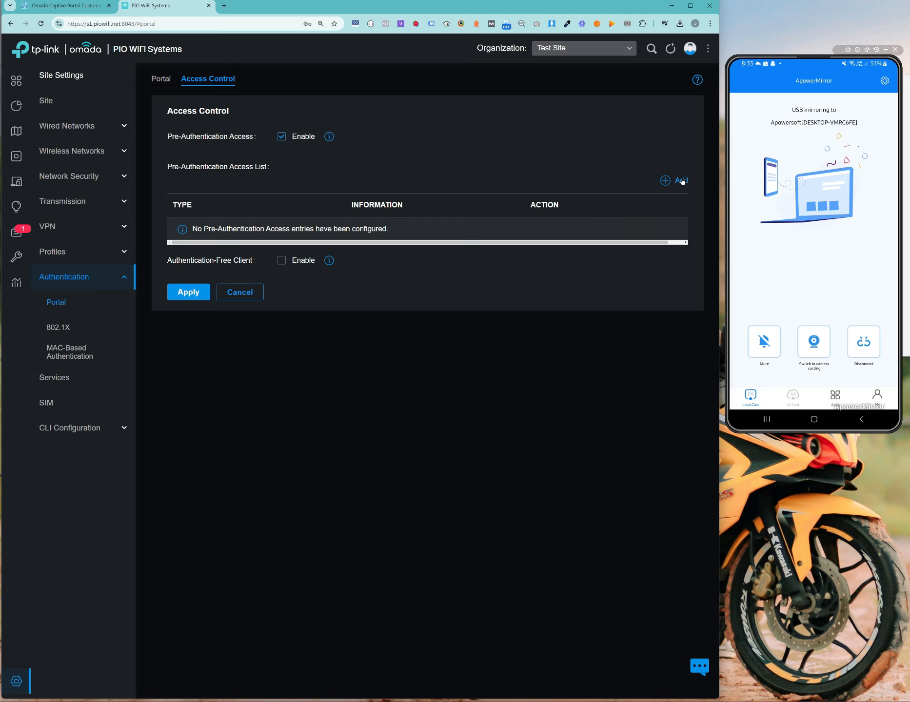
Step: With Pre-Authentication Access enabled, add an IP range entry of 140.245.117.70/24
left_click(283, 137)
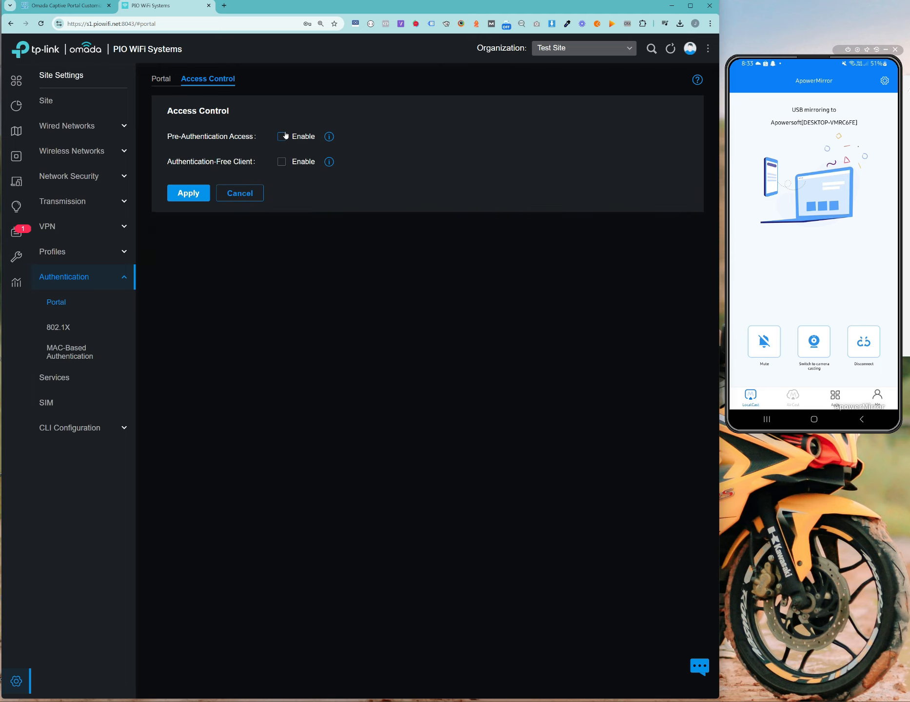
left_click(282, 136)
left_click(672, 181)
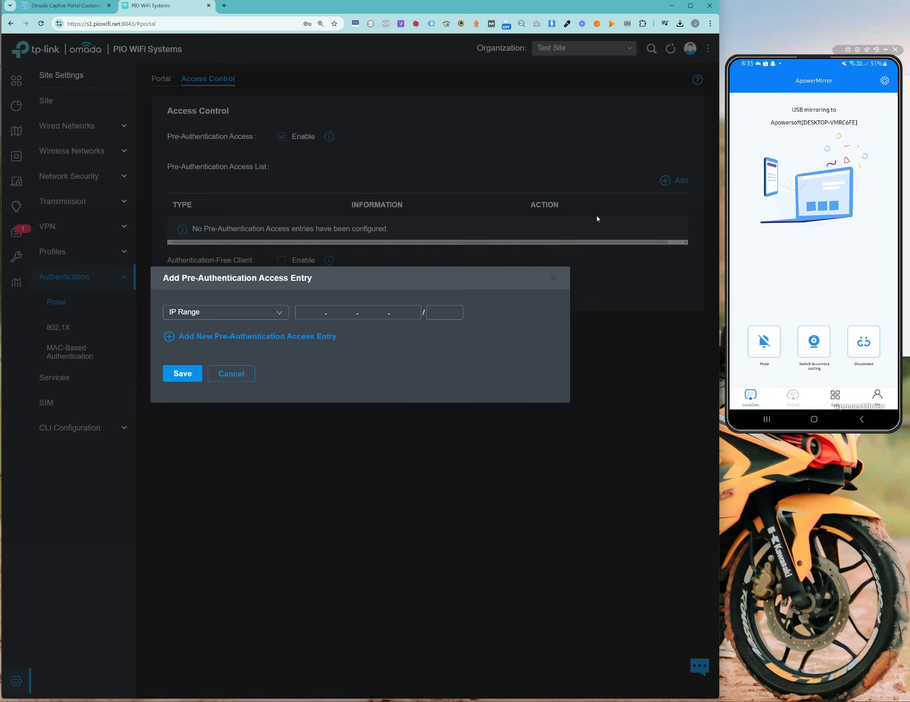
left_click(320, 313)
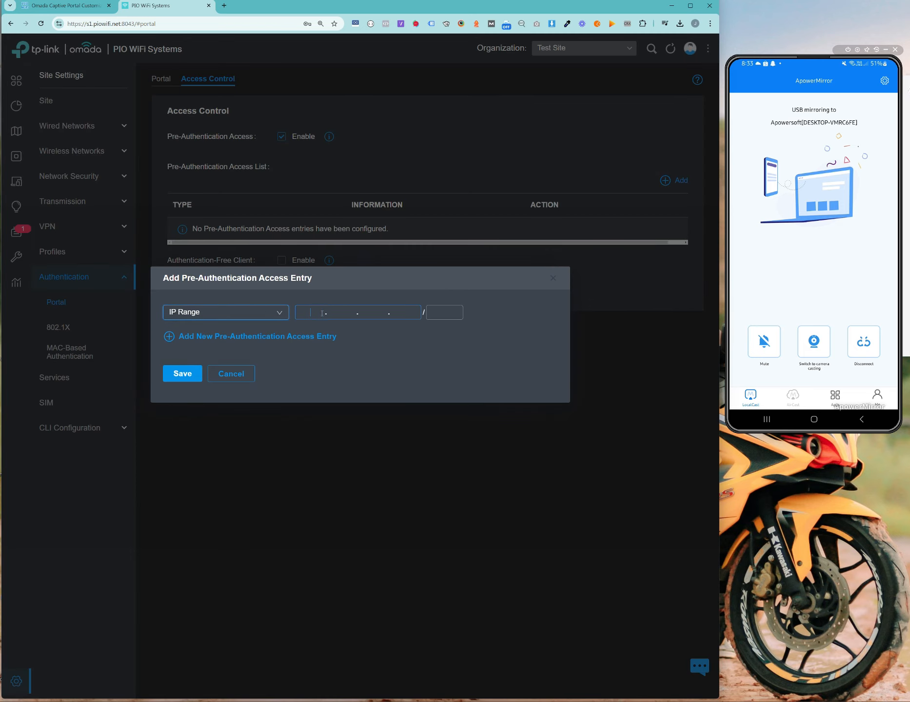
type("140.245.117.70")
Step: Add a URL entry for piowifi.net, then save and apply the access list
left_click(290, 338)
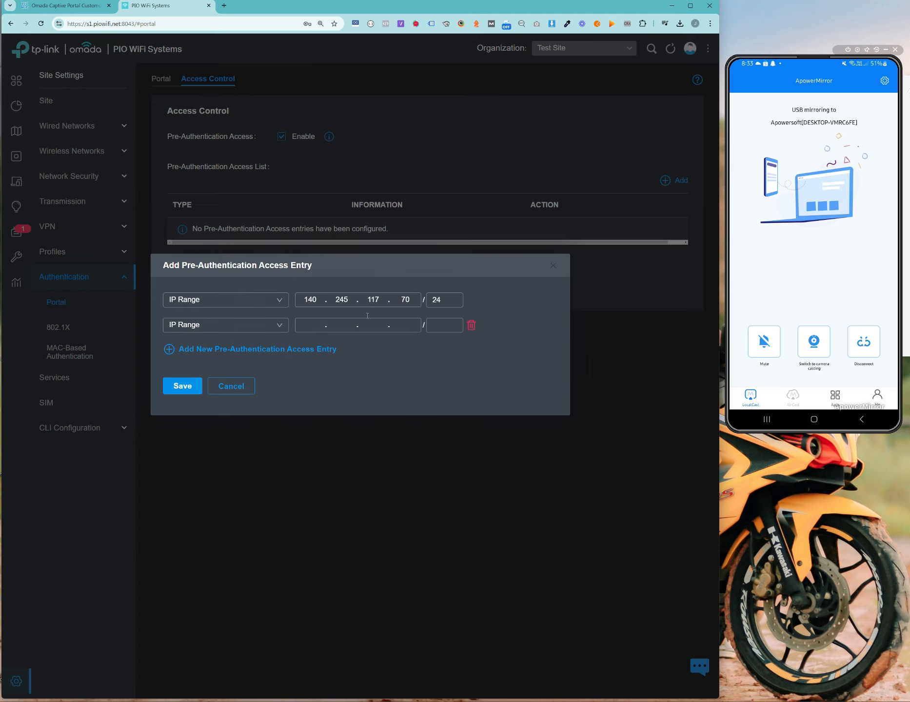
left_click(226, 335)
left_click(229, 361)
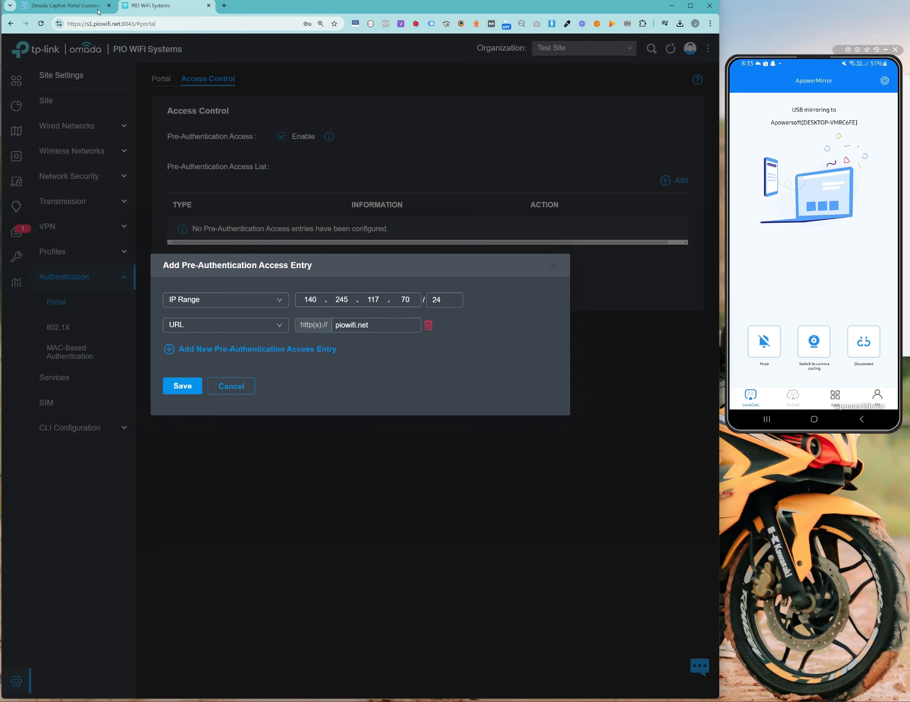
left_click(185, 387)
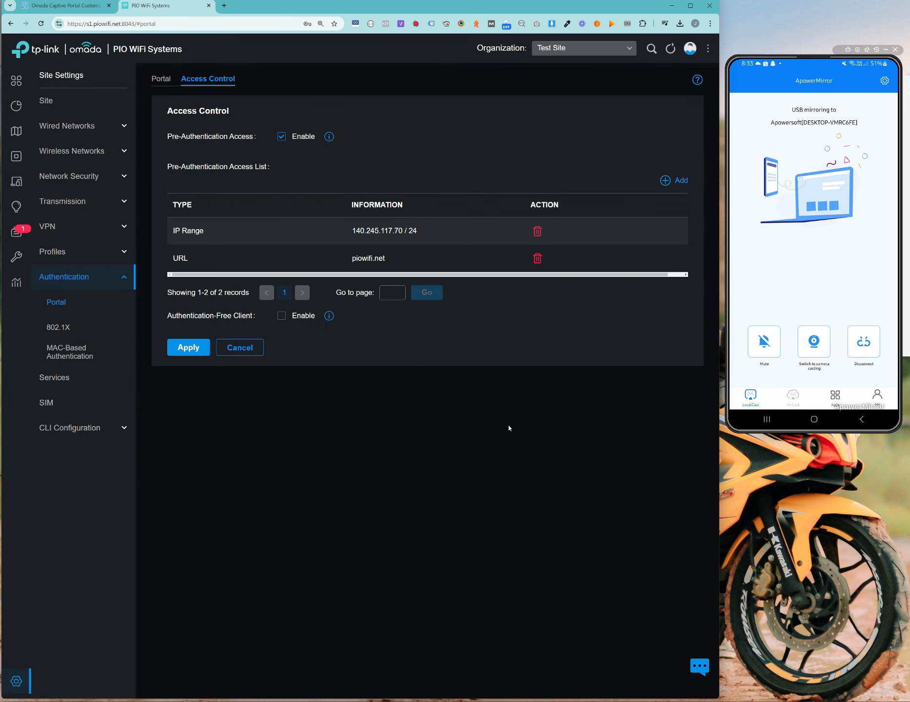
left_click(190, 348)
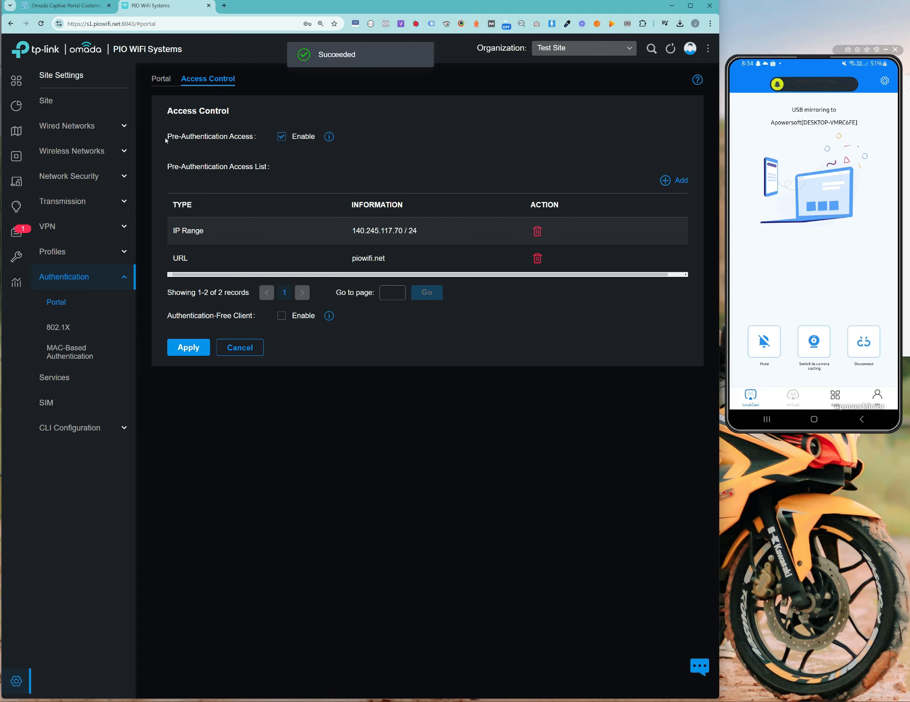
Step: Check the Voucher portal's HTTPS Redirection setting in its edit page and cancel without changes
left_click(161, 78)
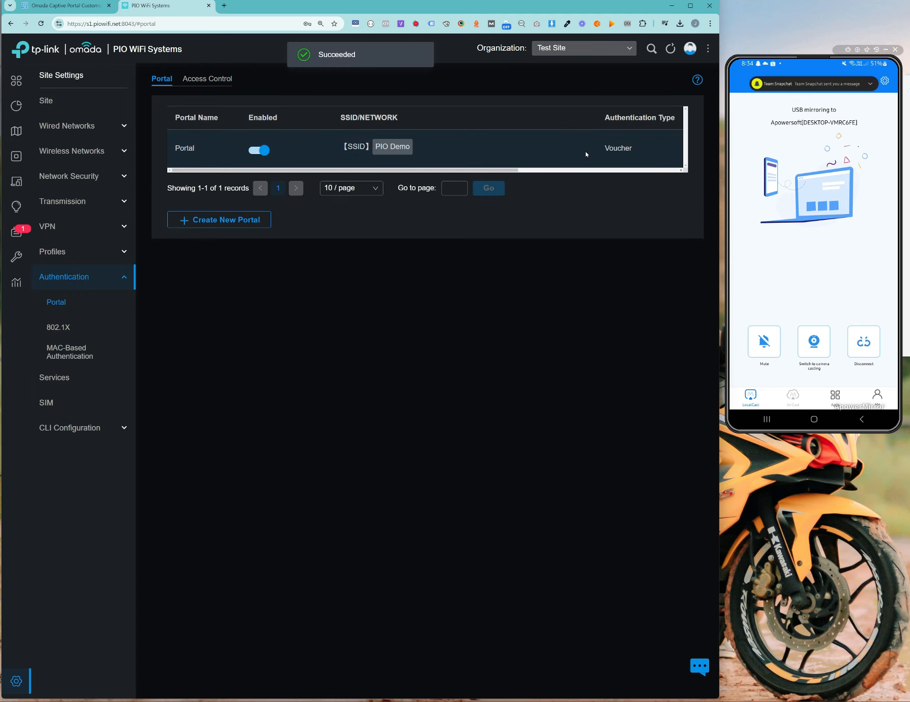
left_click_drag(586, 155, 673, 170)
left_click(642, 149)
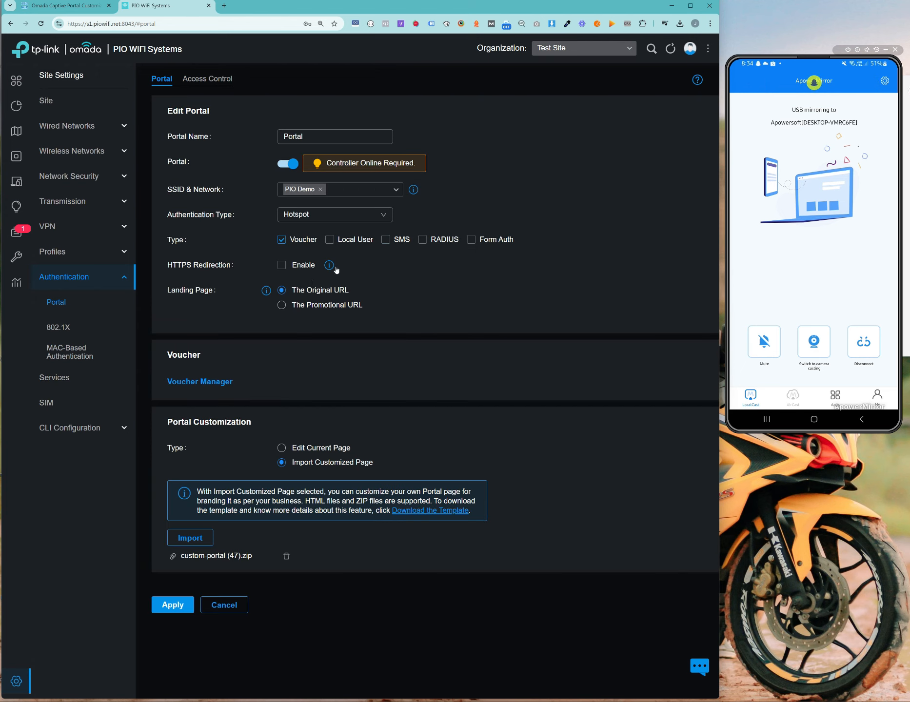
left_click_drag(168, 266, 226, 265)
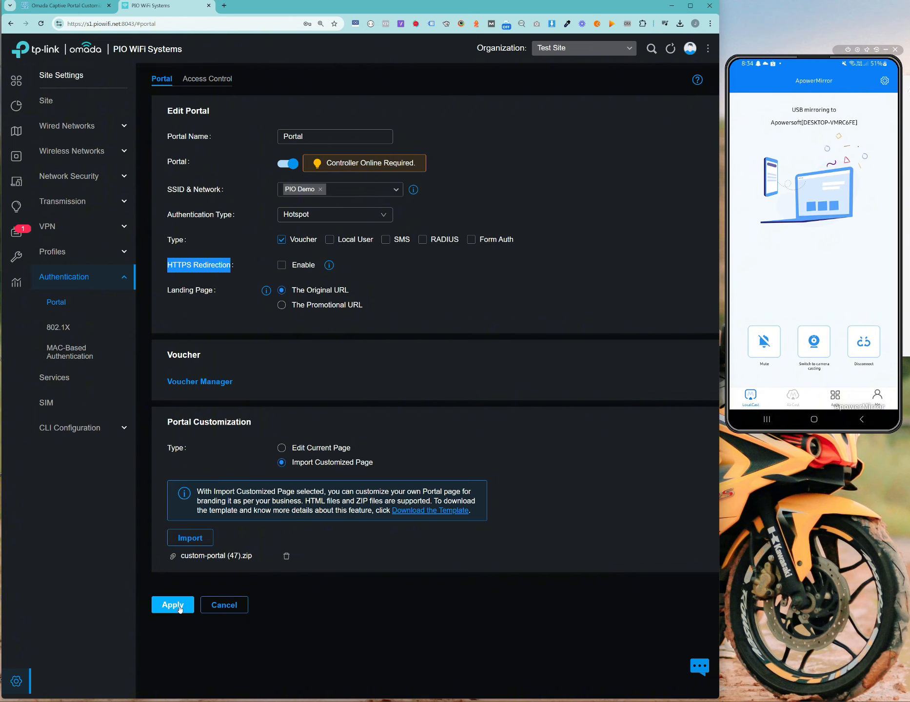
left_click(224, 604)
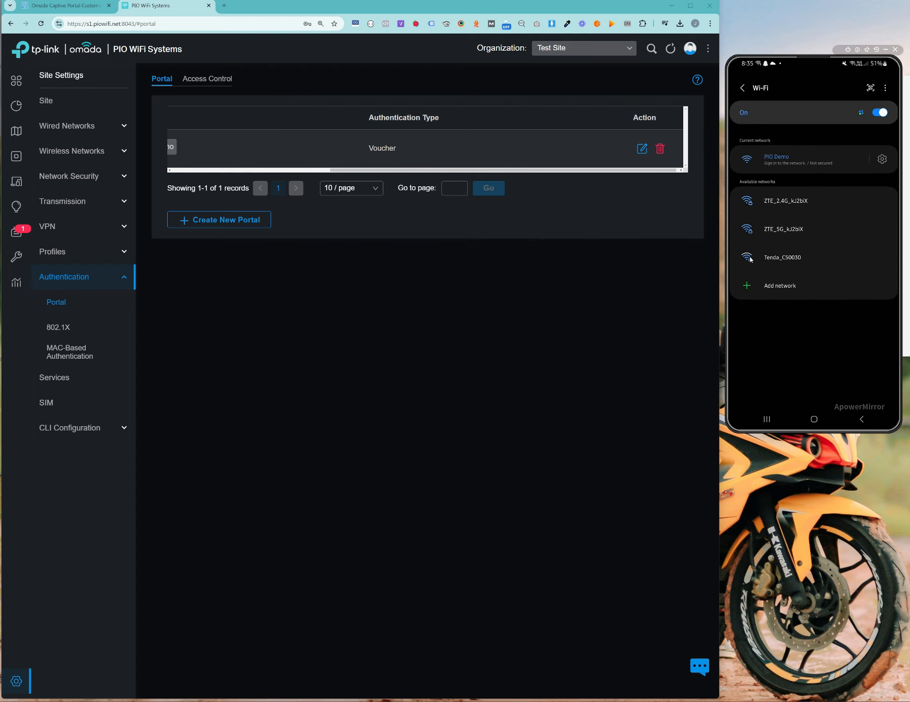
Step: Load the phone's PIO Demo sign-in page showing the custom voucher portal, then return to Portal Customizer
left_click(796, 164)
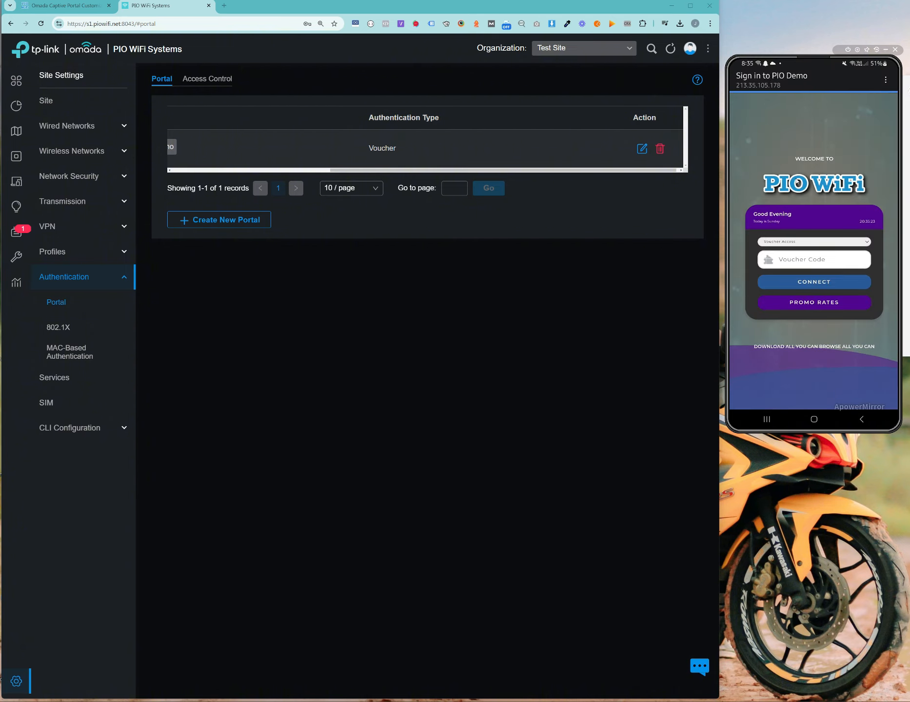
scroll(802, 163, "down", 2)
scroll(812, 148, "up", 3)
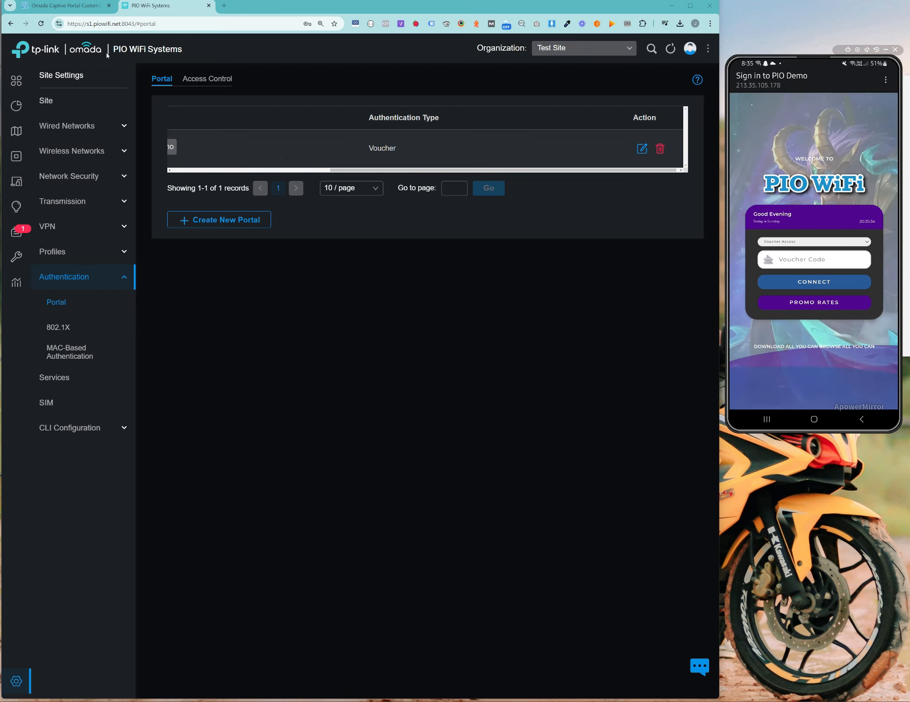
left_click(63, 7)
scroll(470, 217, "up", 10)
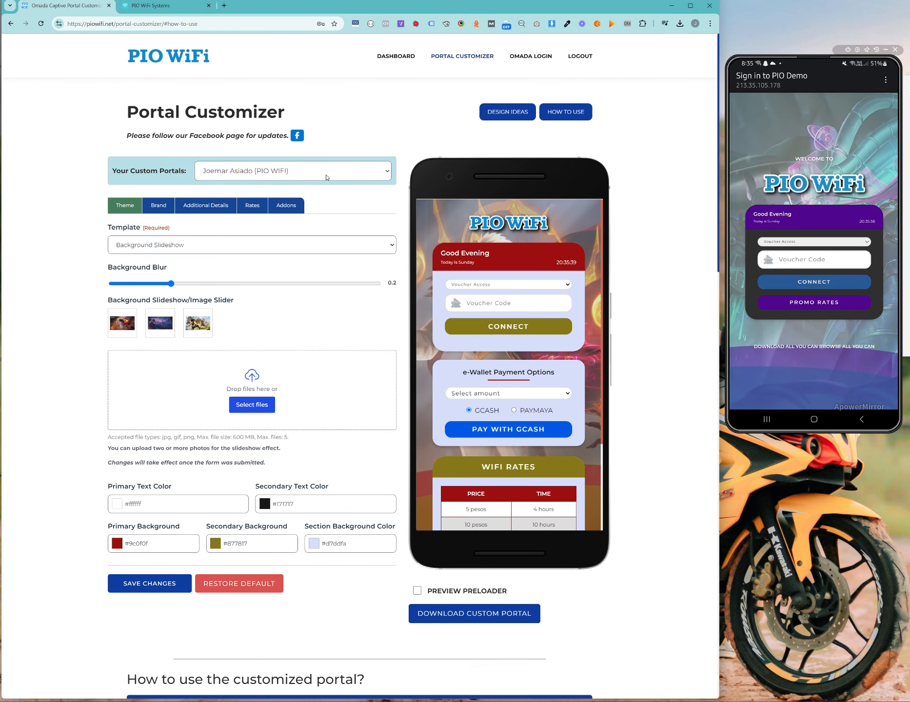
Step: Open the Dev Test 2 portal from Your Custom Portals on the Portals page
left_click(401, 57)
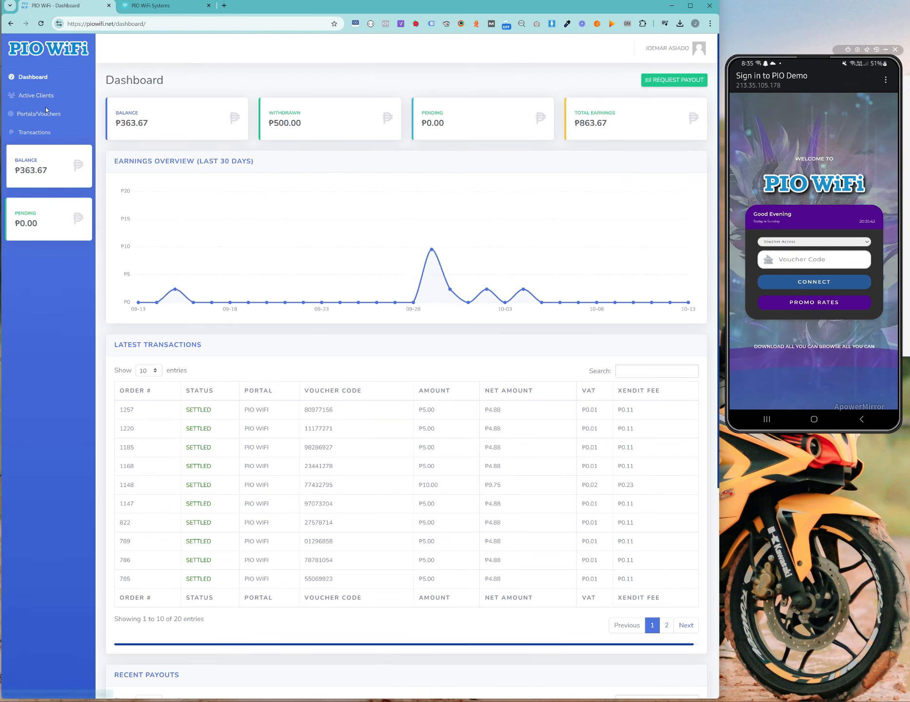
left_click(15, 111)
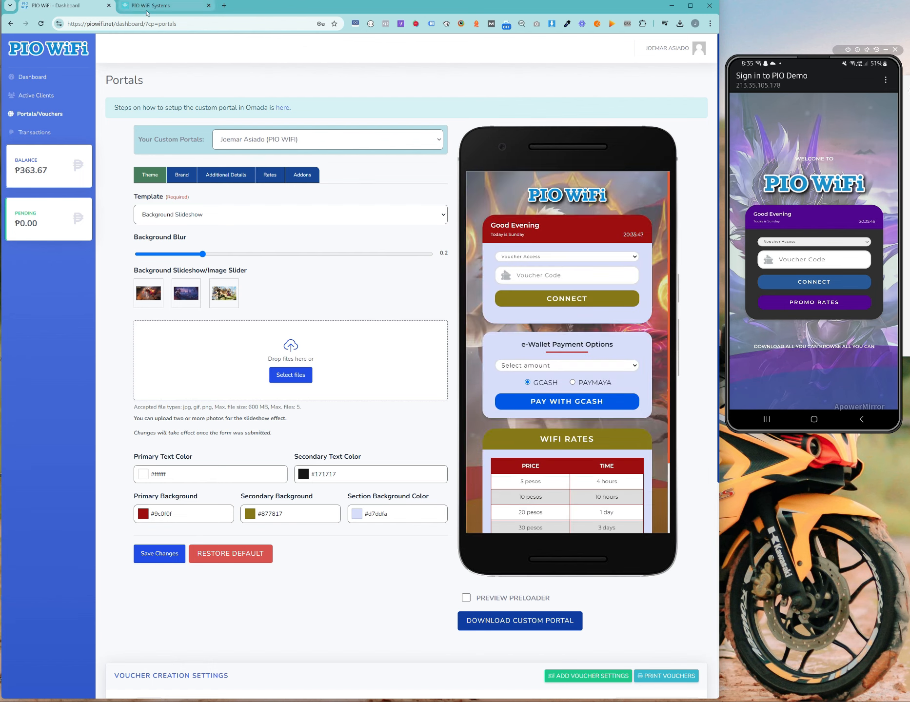
left_click(355, 139)
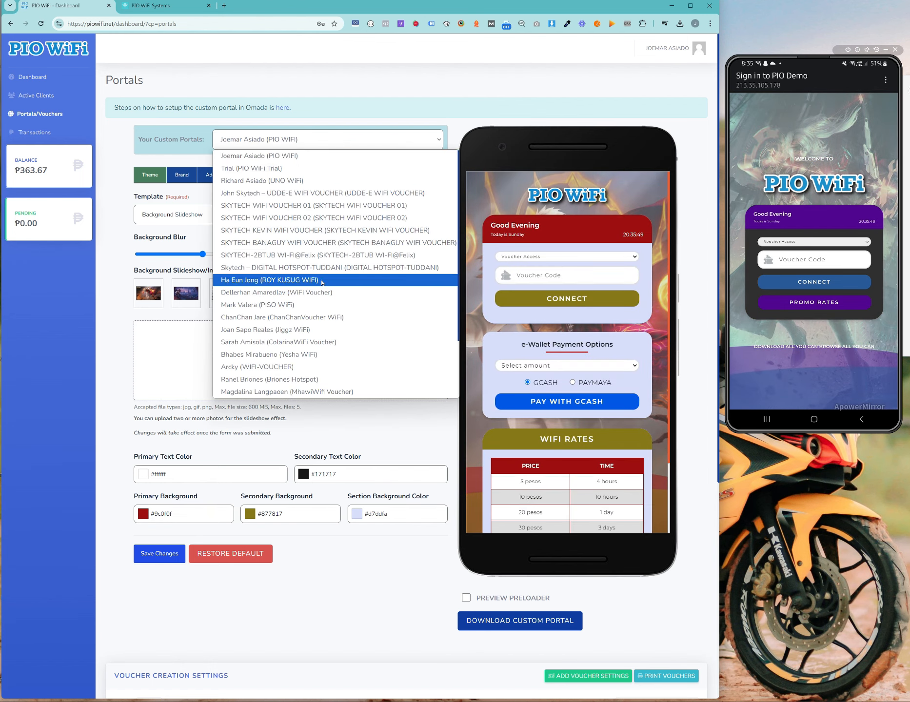
scroll(355, 283, "down", 3)
left_click(364, 368)
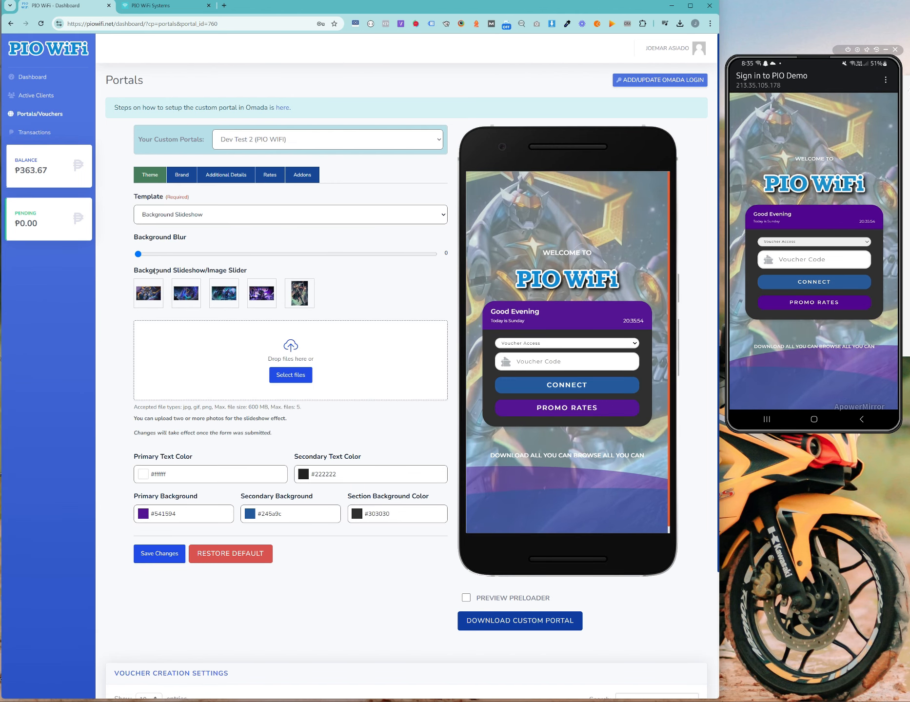
Step: Set the primary background to red #d60404 and the secondary background to green #1bc248
left_click(185, 514)
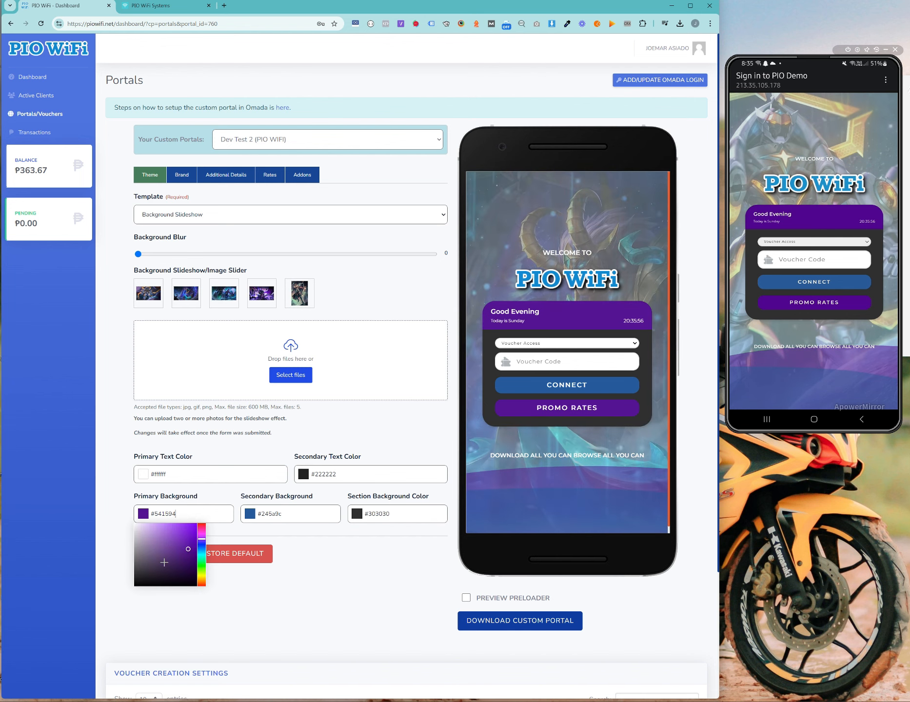
mouse_move(201, 539)
left_mouse_down()
mouse_move(203, 521)
mouse_move(195, 532)
left_mouse_up()
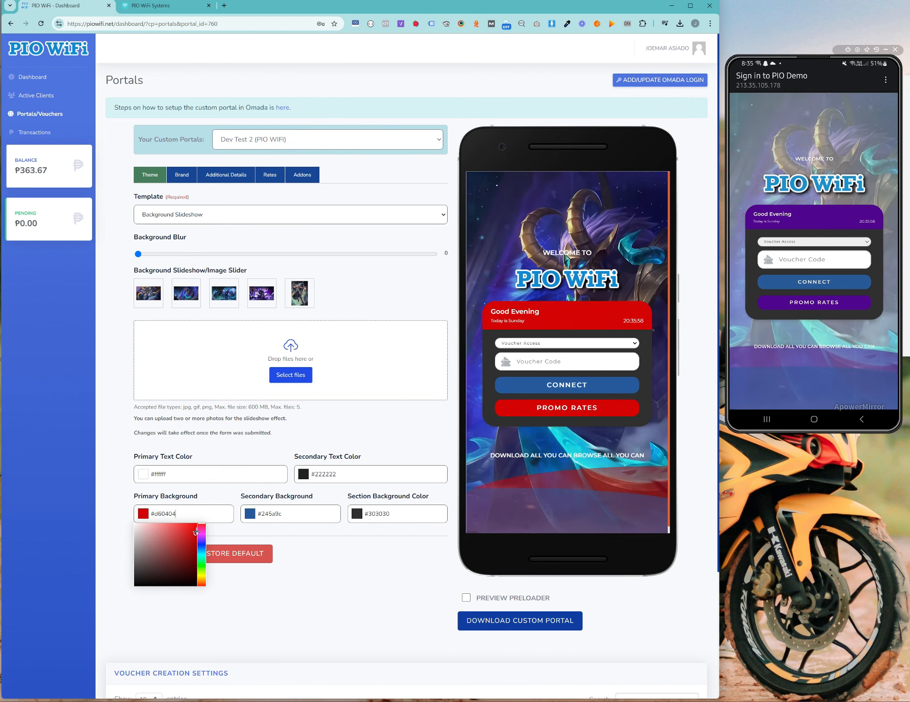
left_click(374, 565)
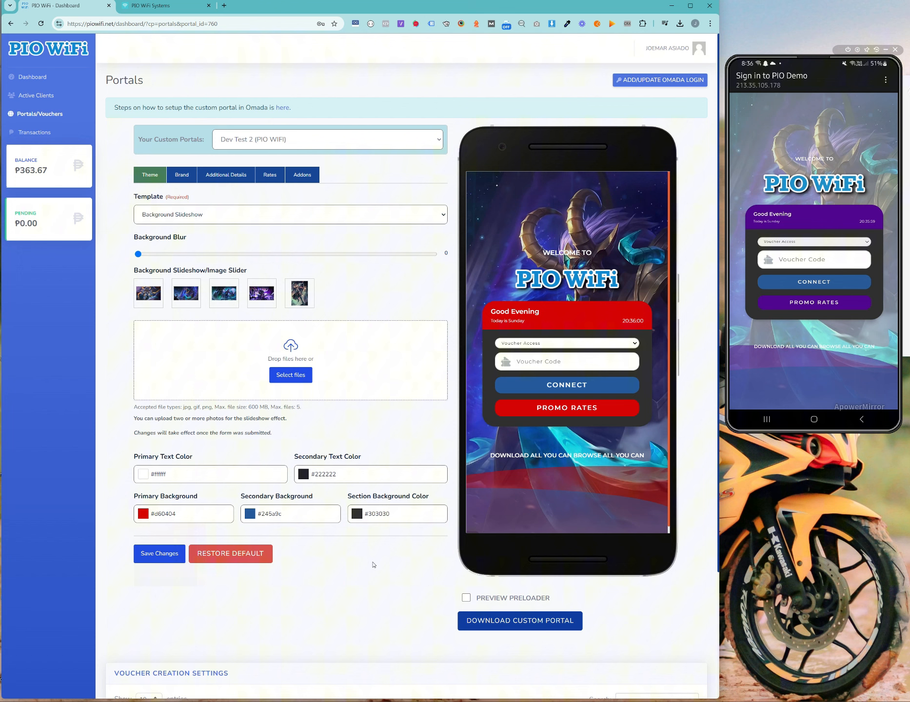
left_click(302, 516)
left_click(308, 562)
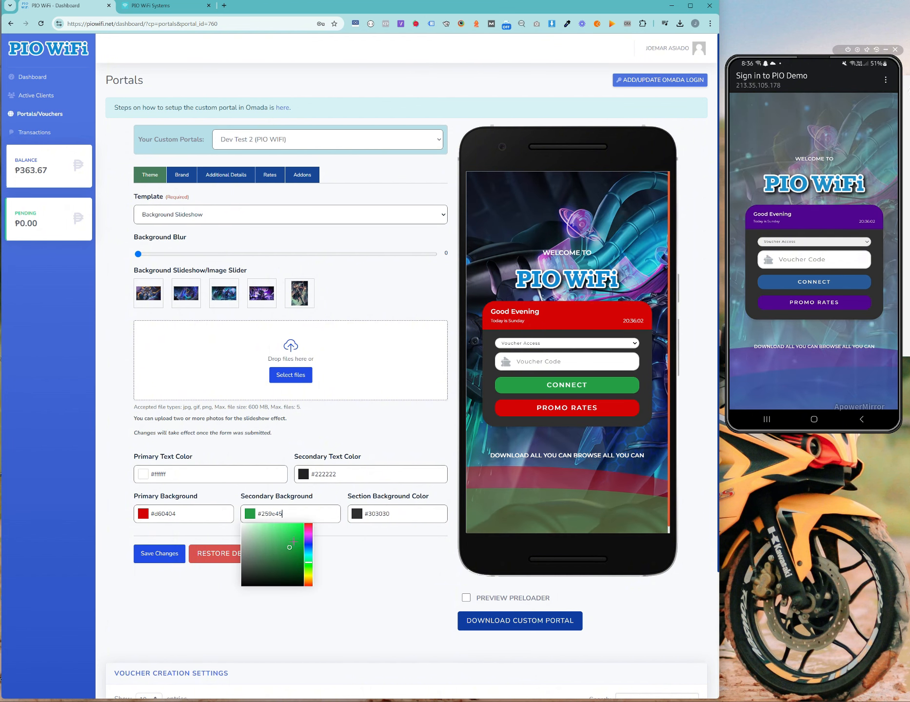
left_click(293, 541)
left_click(410, 553)
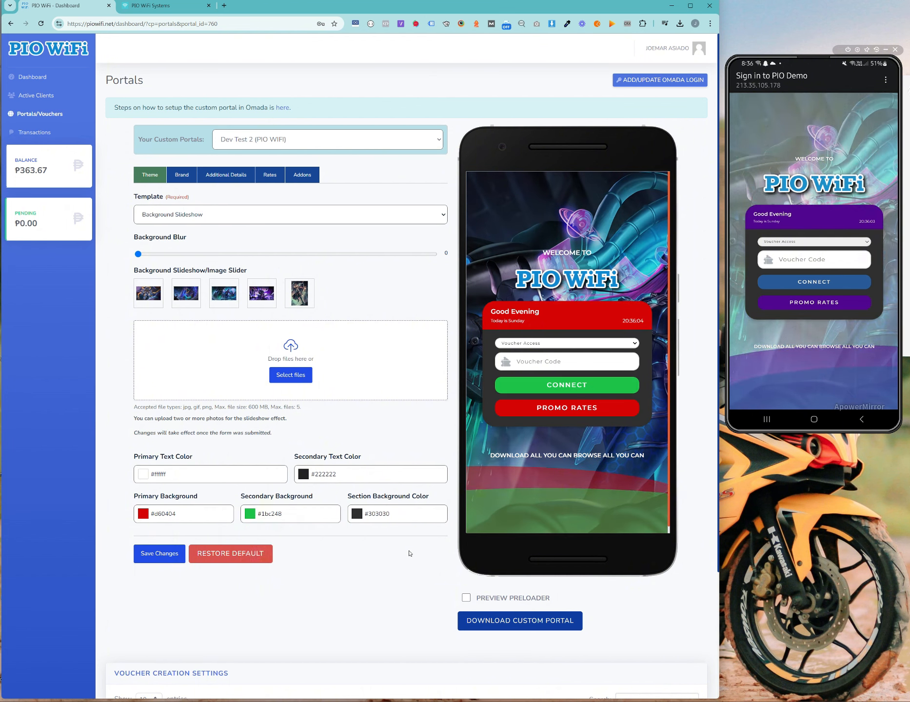
Step: Save the red and green colours and refresh the phone's captive portal until they appear
left_click(159, 553)
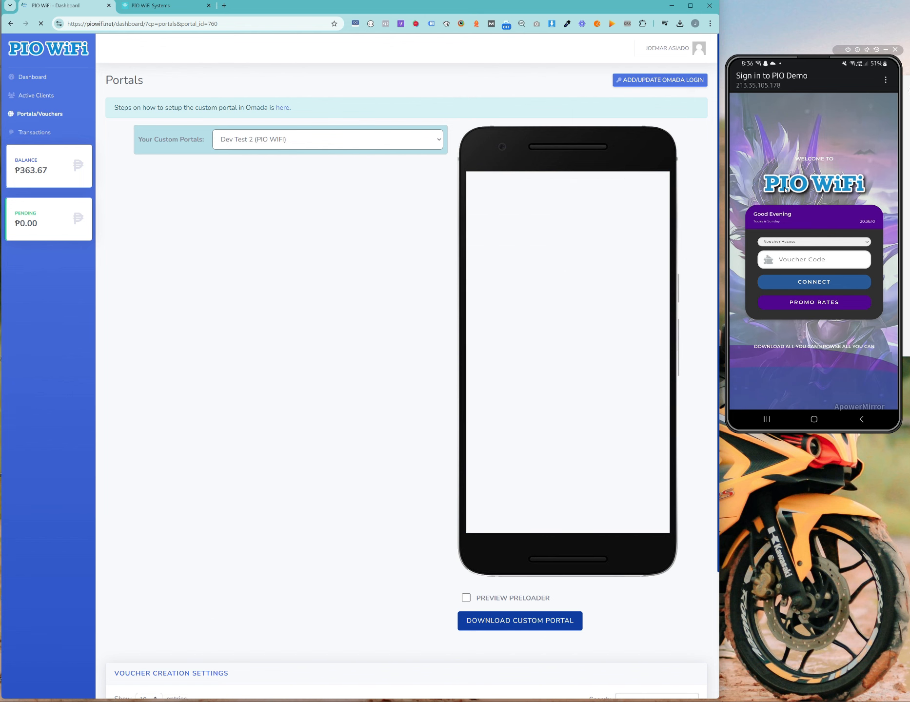
left_click_drag(787, 124, 786, 195)
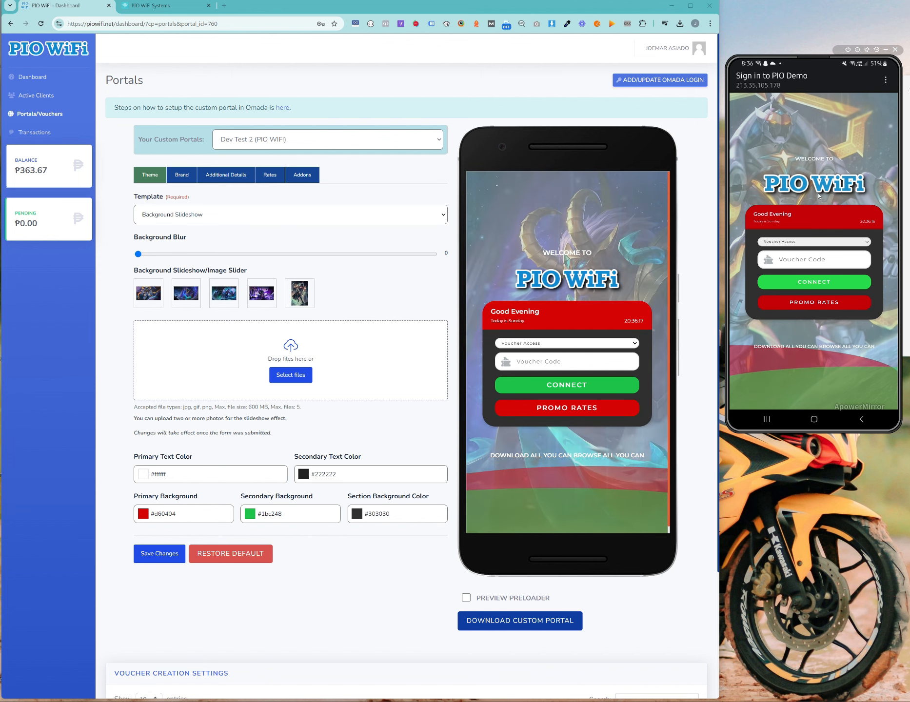
left_click_drag(857, 130, 847, 162)
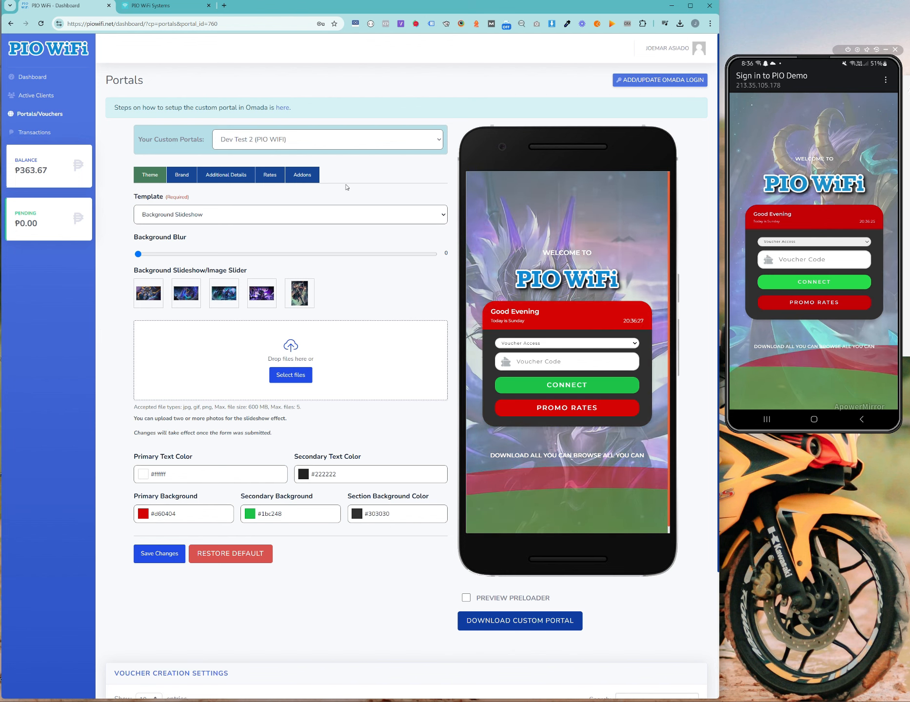
left_click_drag(800, 187, 819, 230)
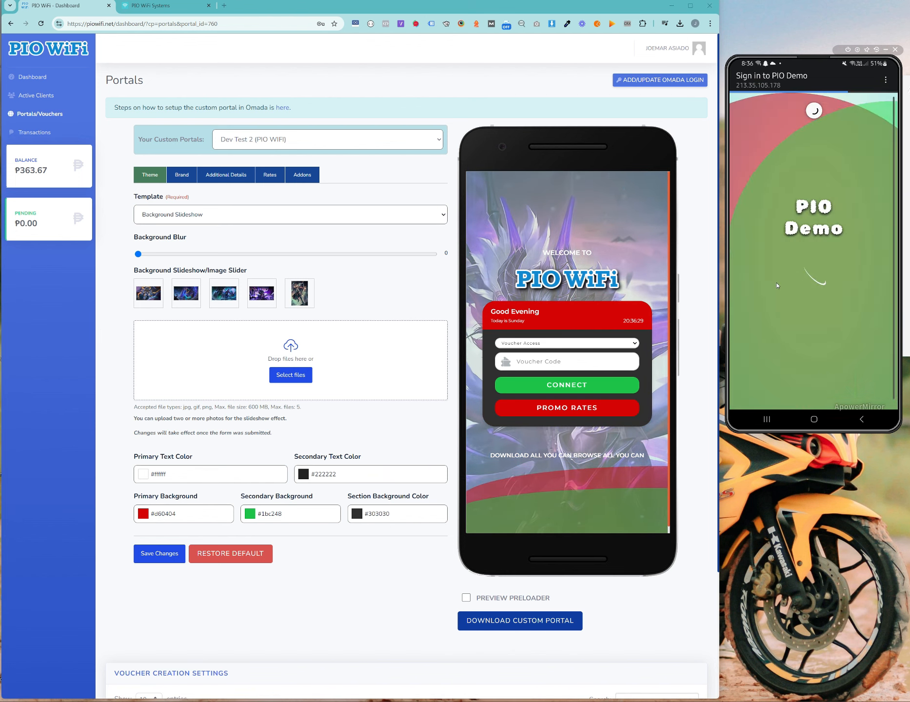
left_click(163, 7)
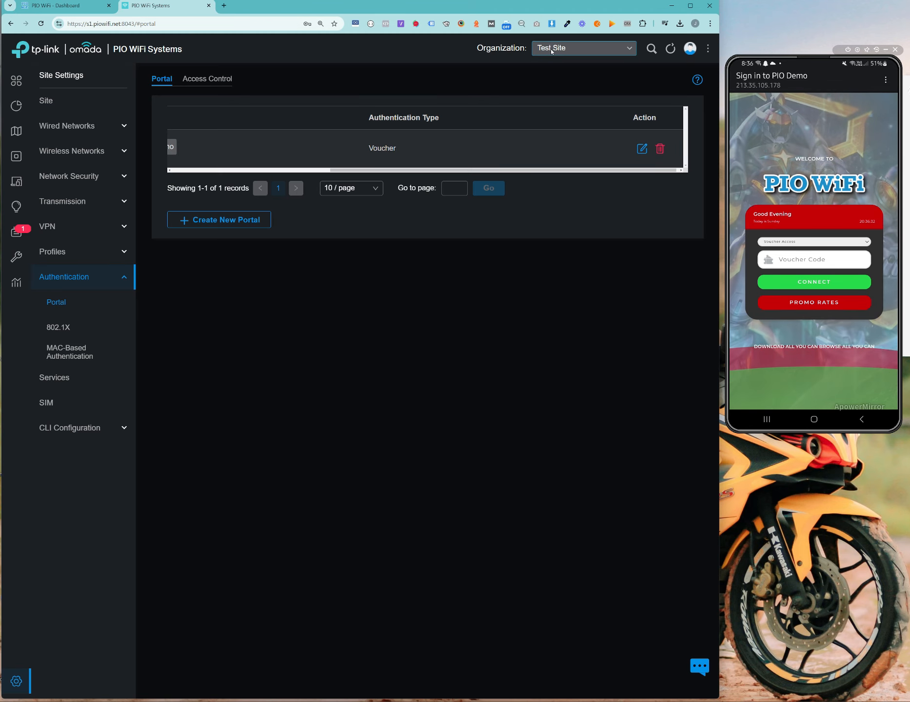
Step: View the codes in the Test voucher group under Hotspot Manager's Voucher Groups
left_click(613, 47)
left_click(592, 227)
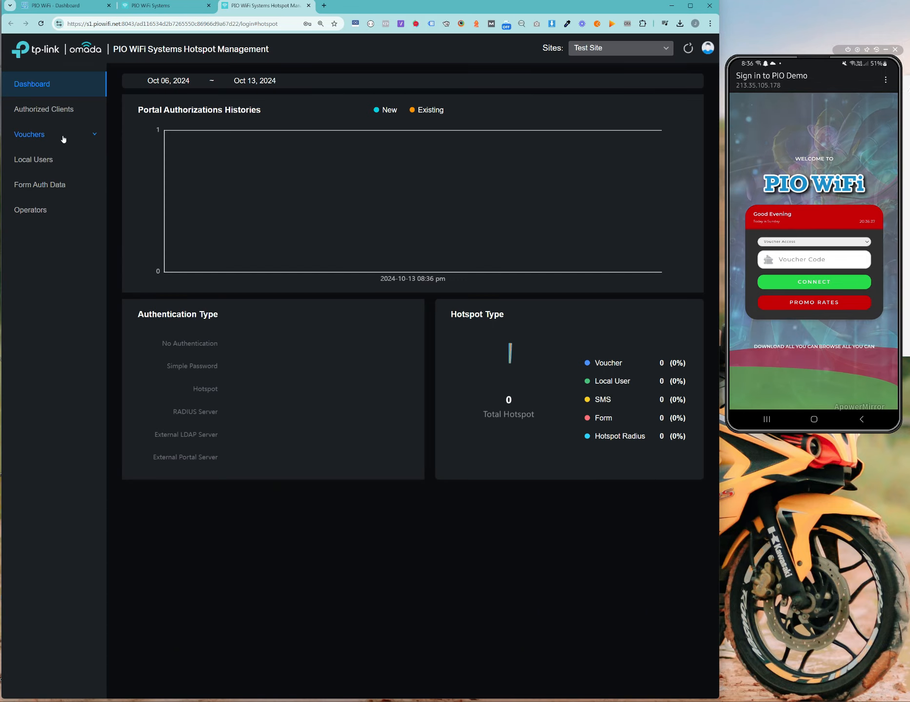
left_click(61, 136)
left_click(81, 186)
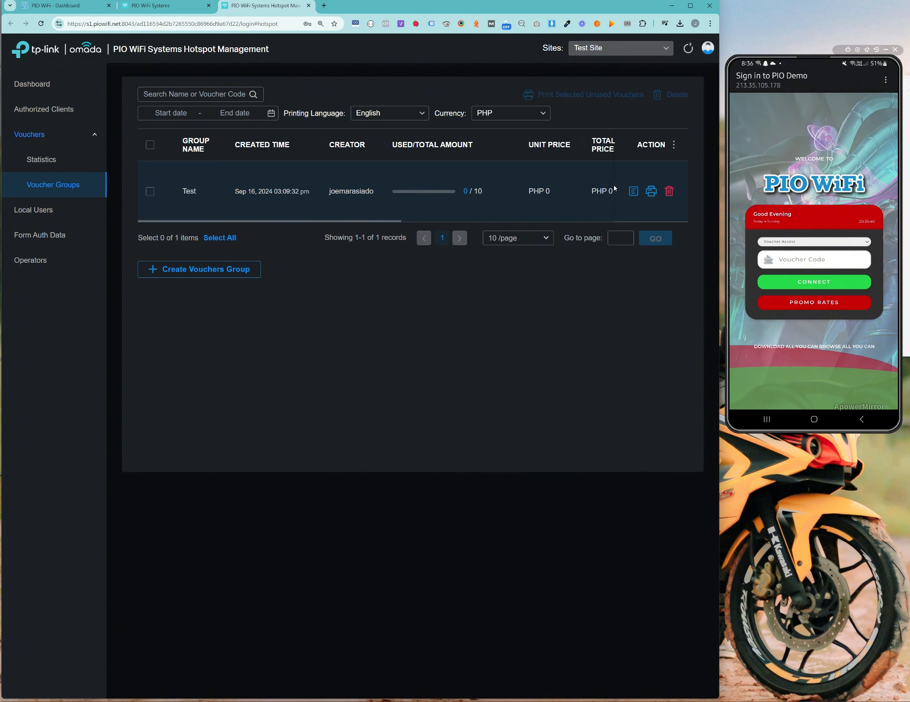
left_click(634, 192)
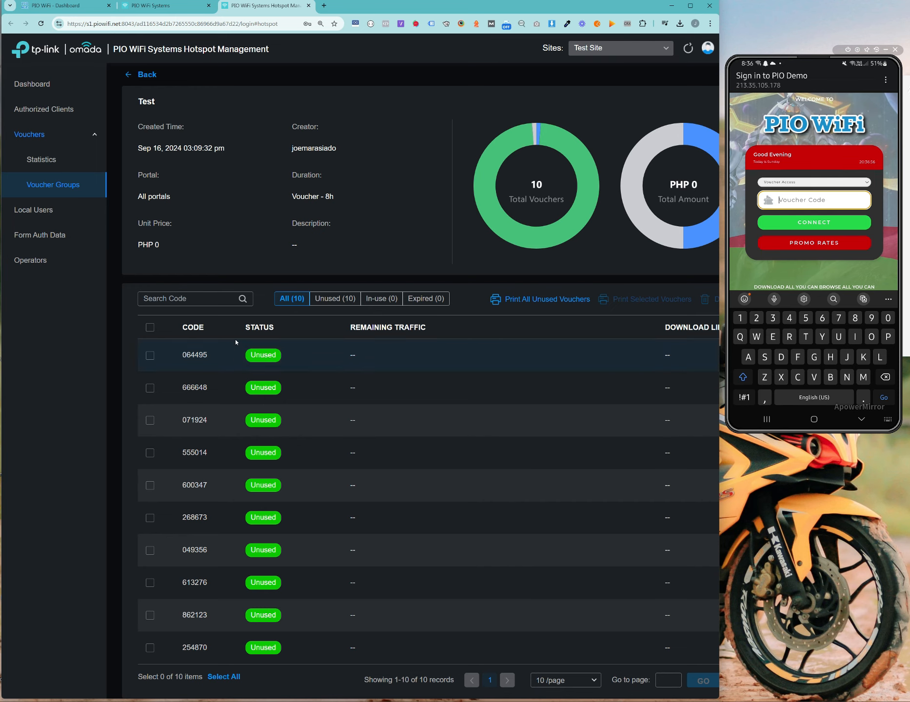
Step: Sign the phone in with an unused Test voucher code and run the fast.com speed test
type("06")
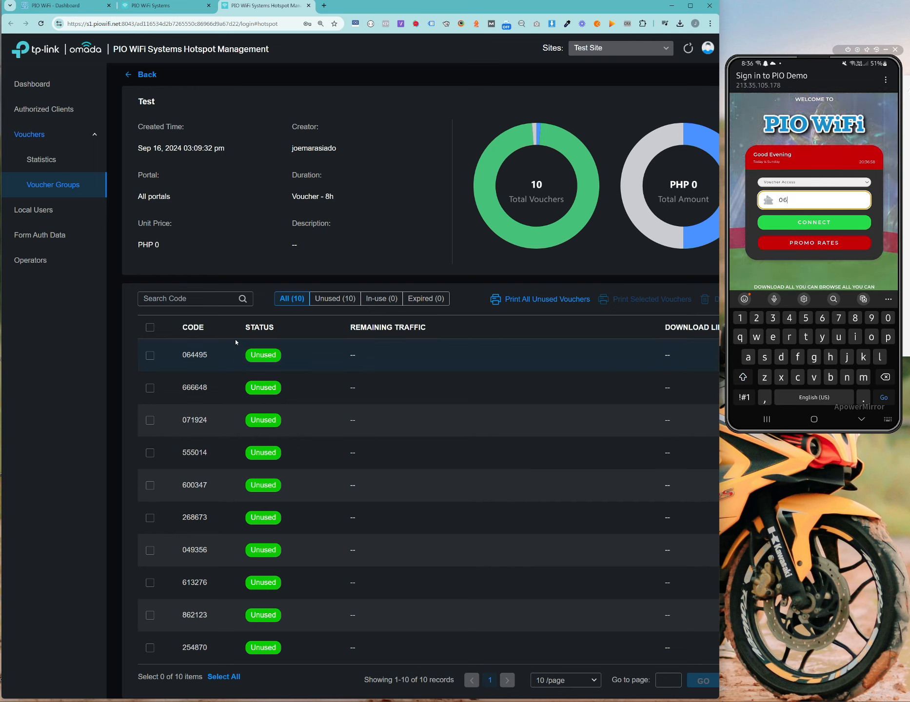
type("44")
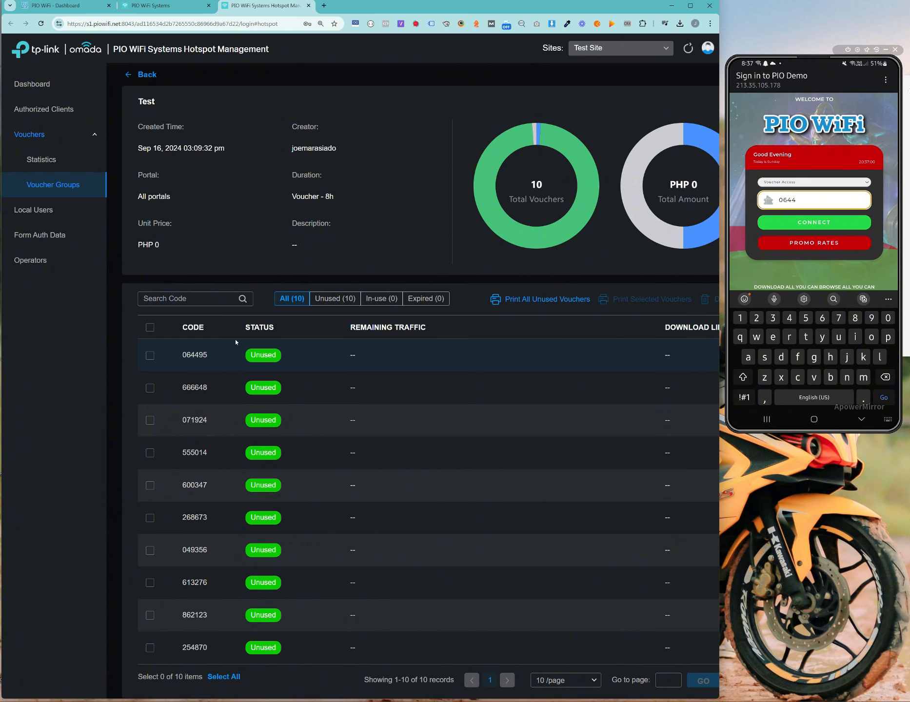
type("95")
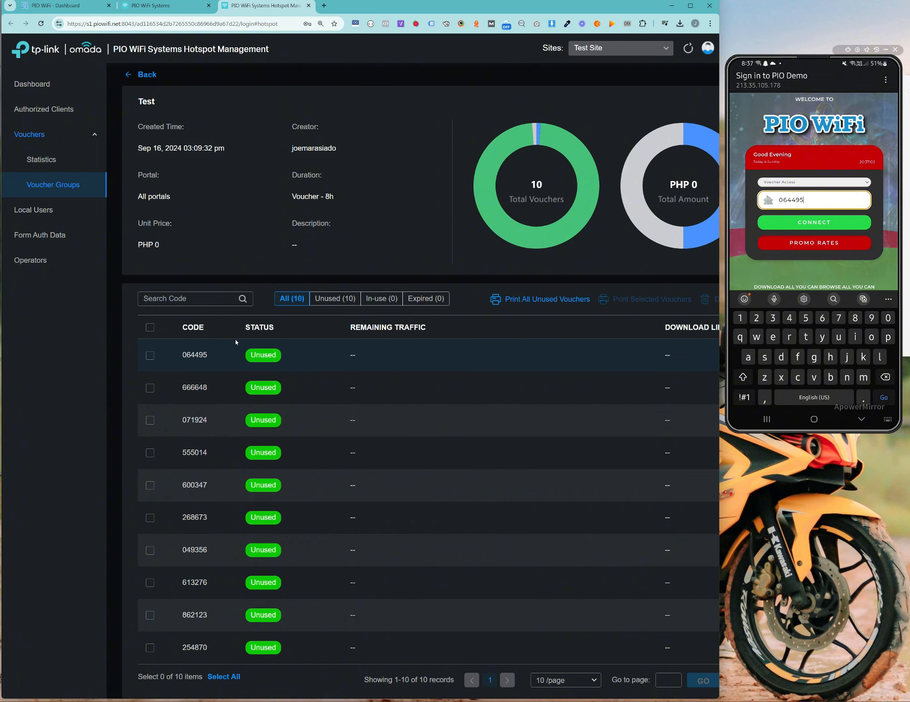
key("Return")
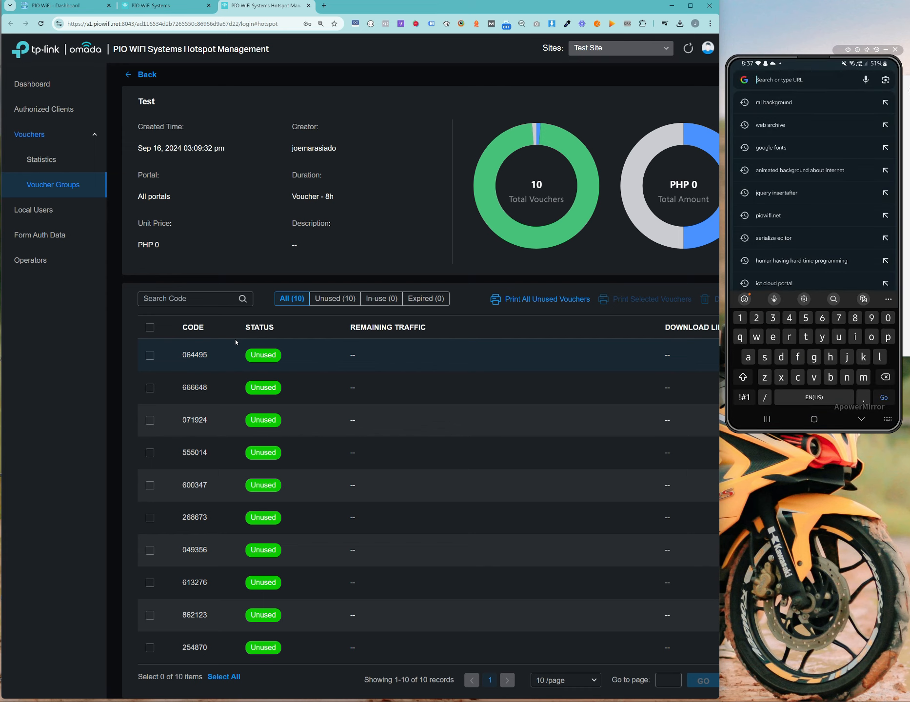
type("fast.com")
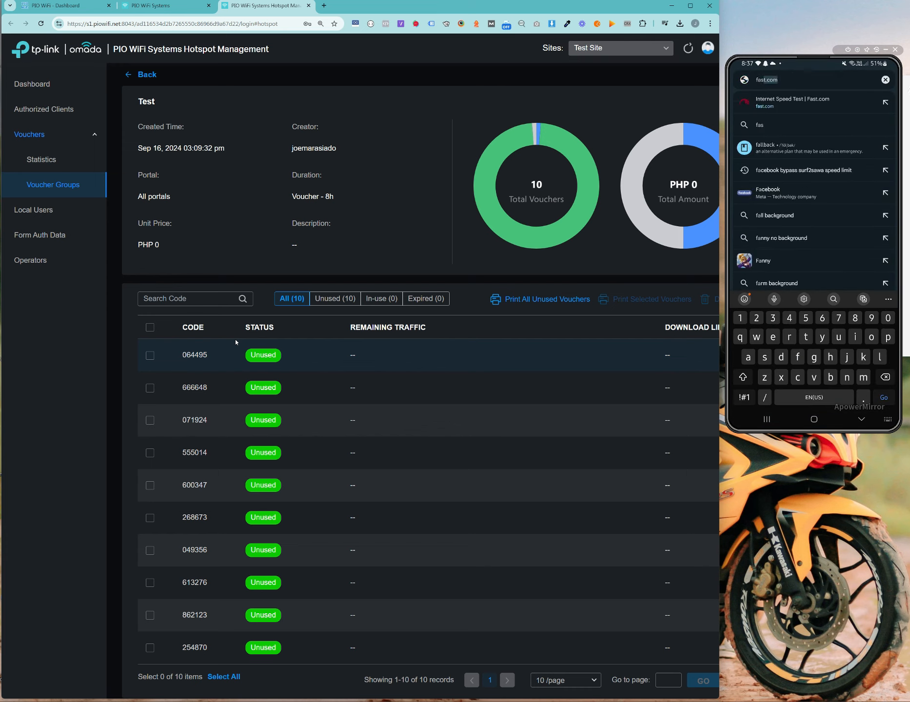
key("Return")
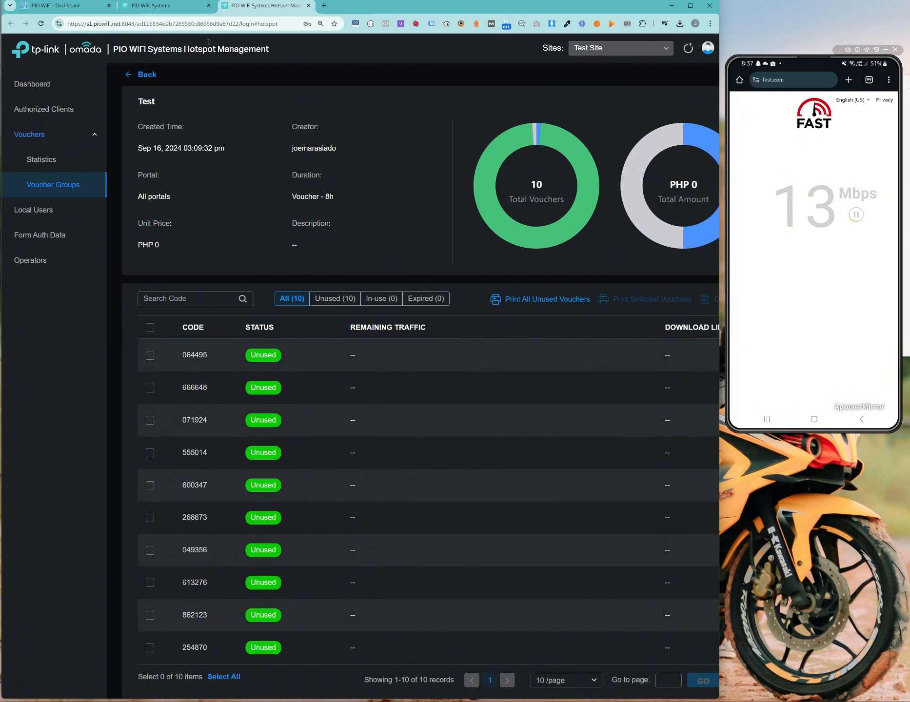
left_click(156, 6)
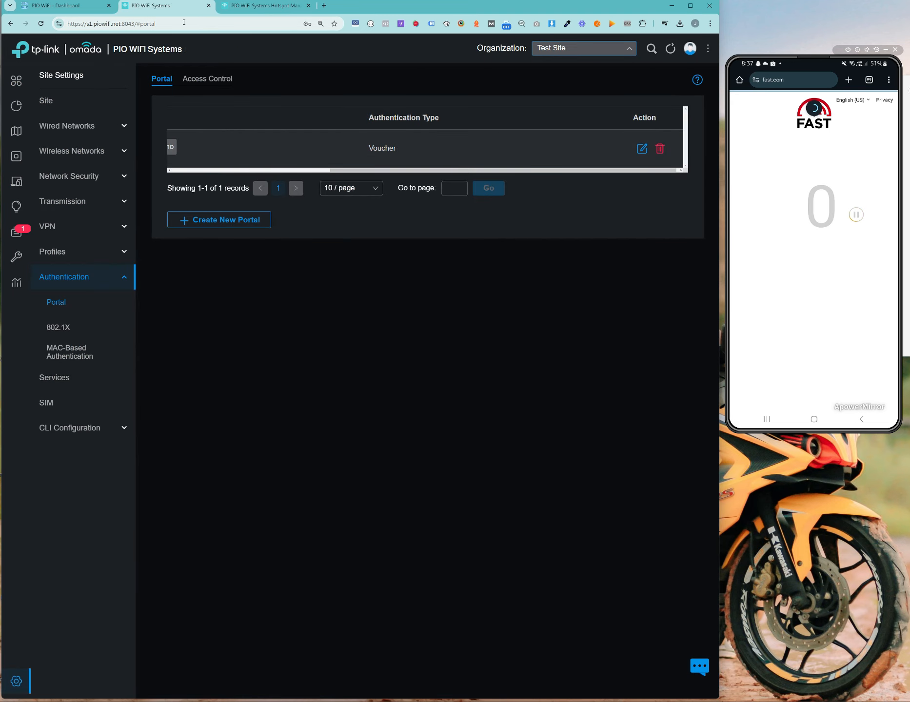
Step: Show Dev Test 2's Additional Details: header WELCOME TO and footer DOWNLOAD ALL YOU CAN BROWSE ALL YOU CAN
left_click(69, 6)
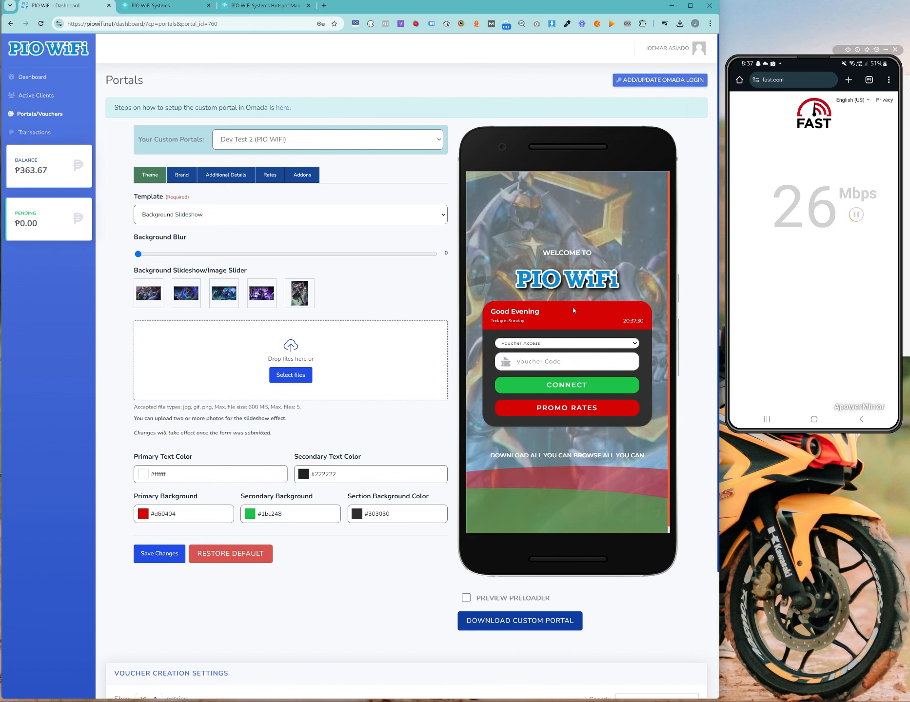
left_click(188, 174)
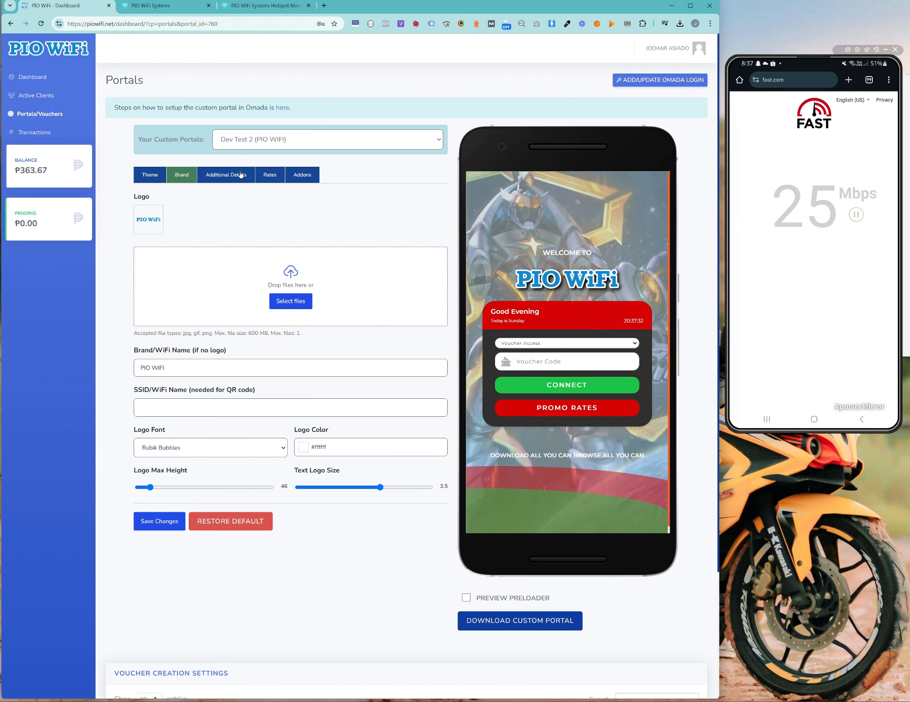
left_click(226, 175)
left_click(170, 178)
left_click(150, 175)
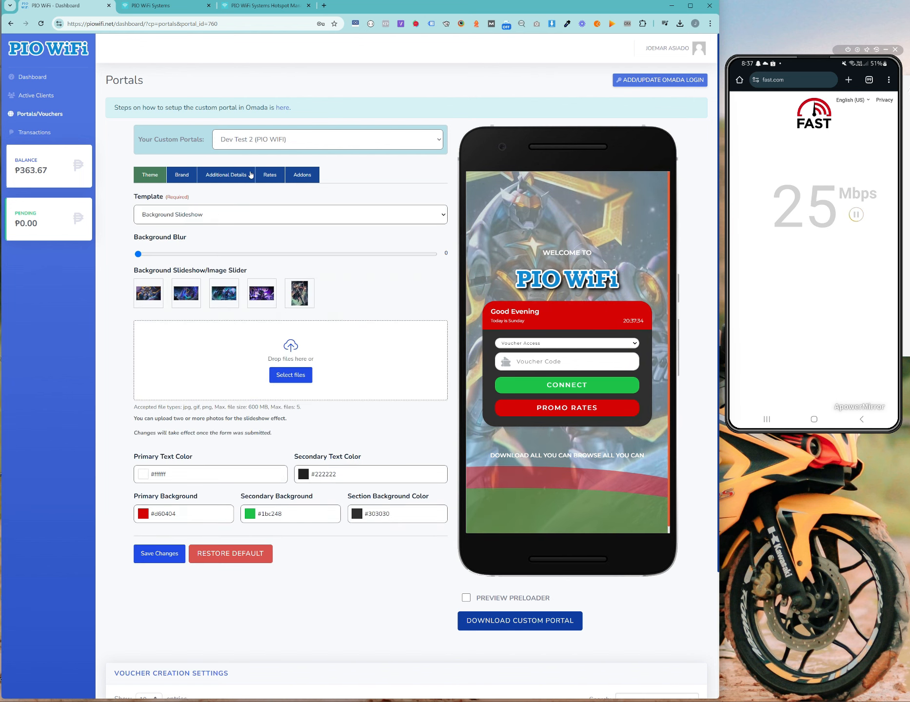
left_click(226, 175)
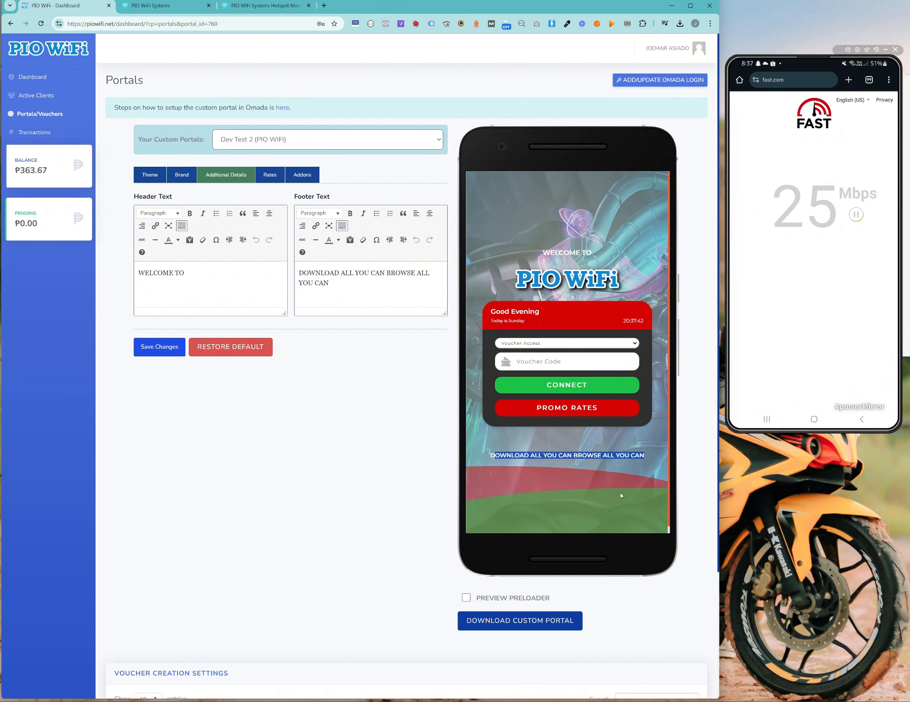
left_click(653, 450)
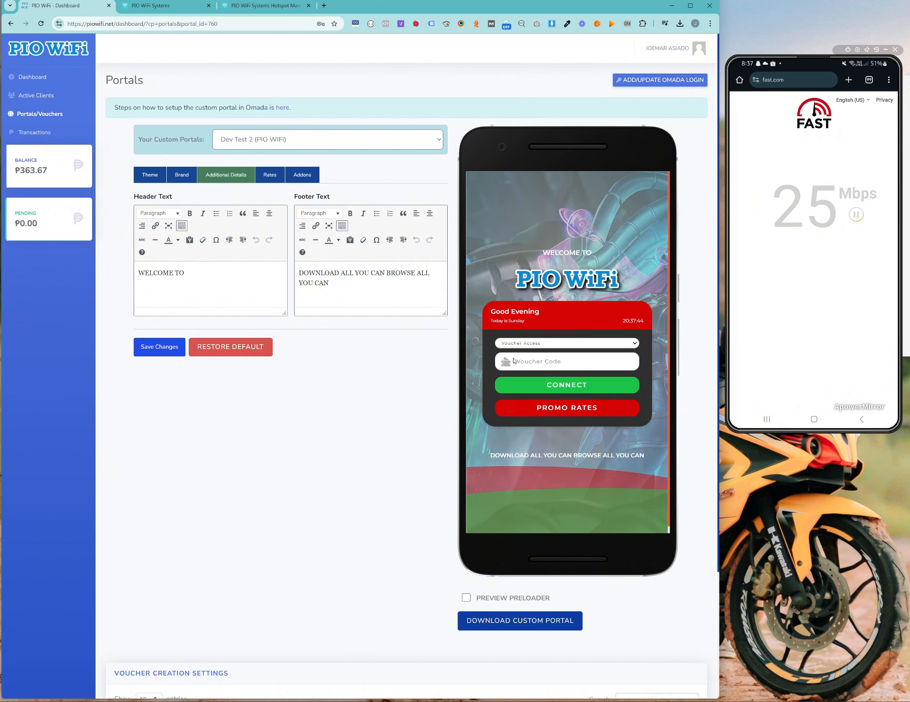
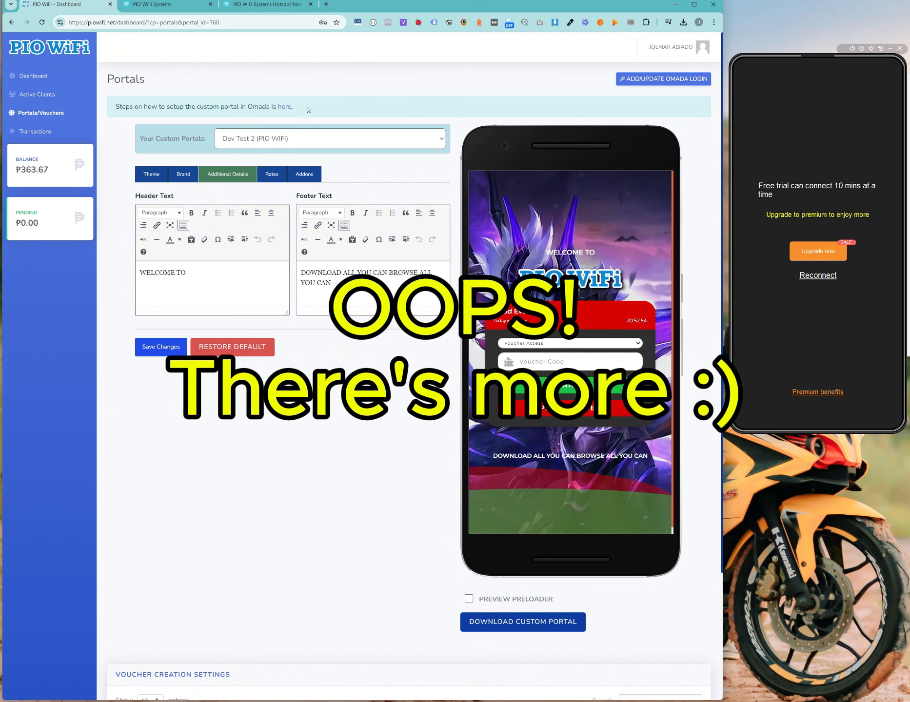
Step: Open Active Clients and scroll through the connected client cards
left_click_drag(308, 109, 119, 101)
left_click(206, 81)
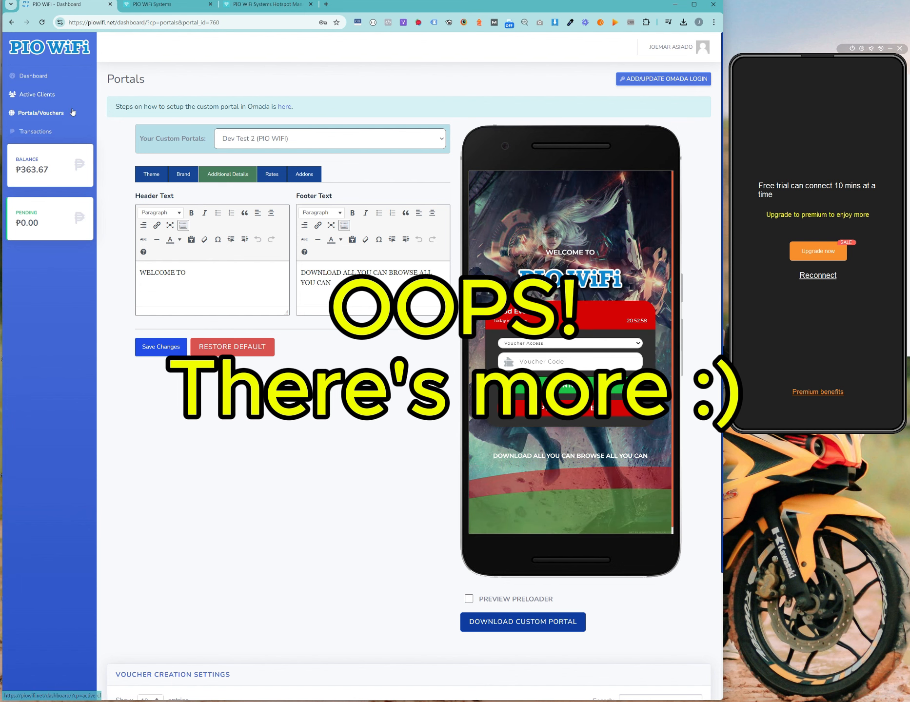
left_click(37, 94)
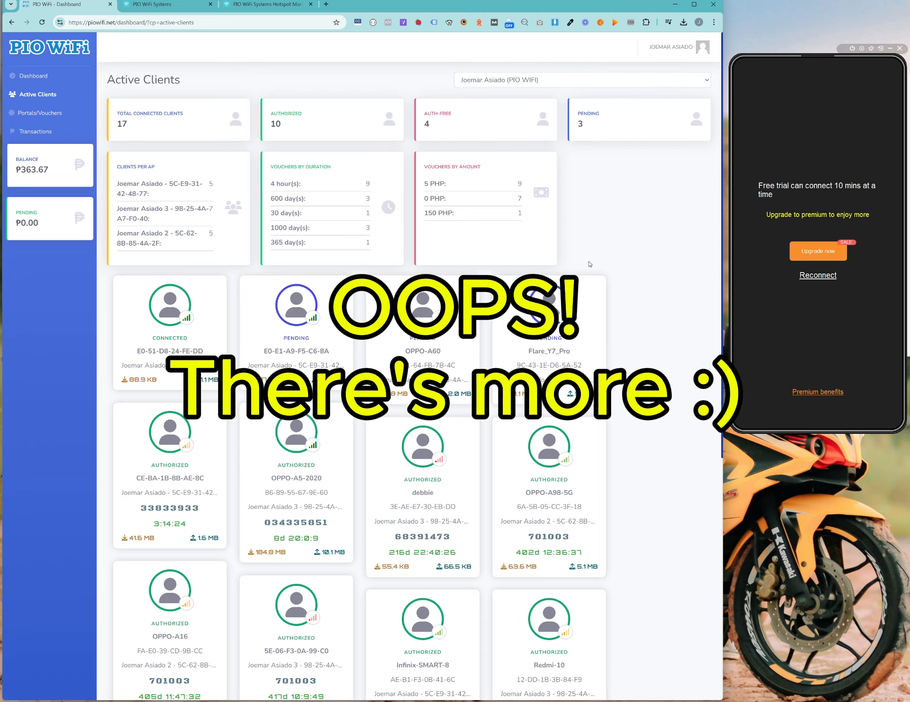
scroll(614, 288, "down", 1)
scroll(615, 288, "up", 1)
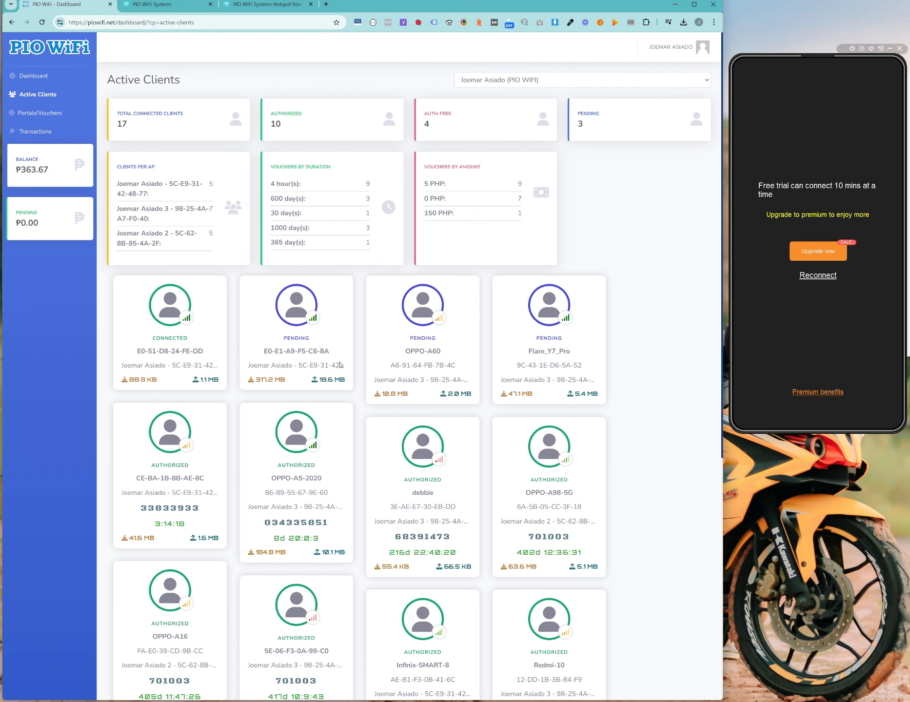
scroll(656, 264, "down", 7)
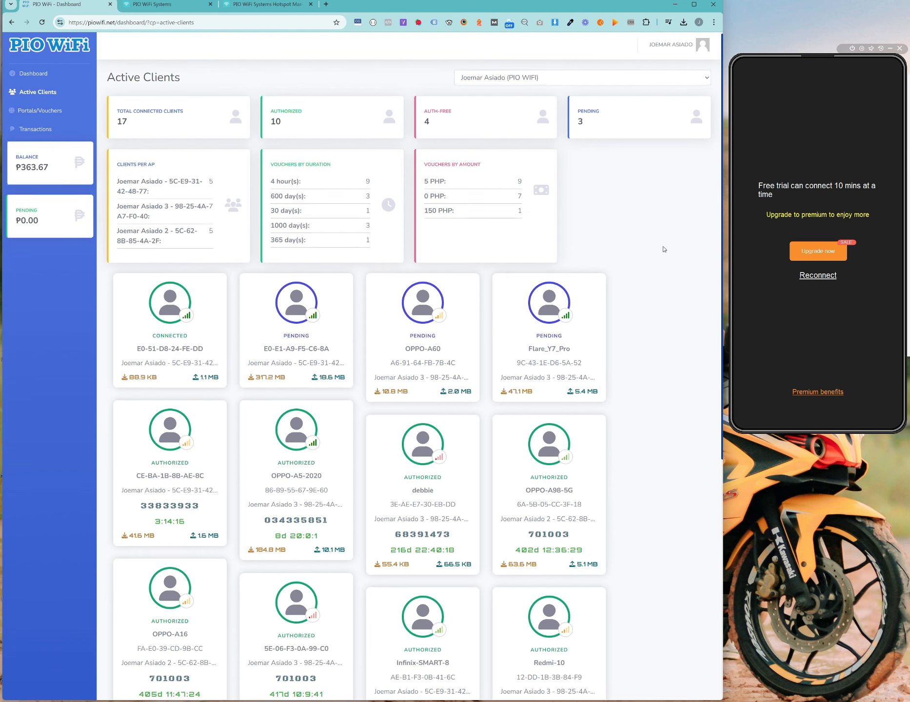
scroll(634, 264, "up", 7)
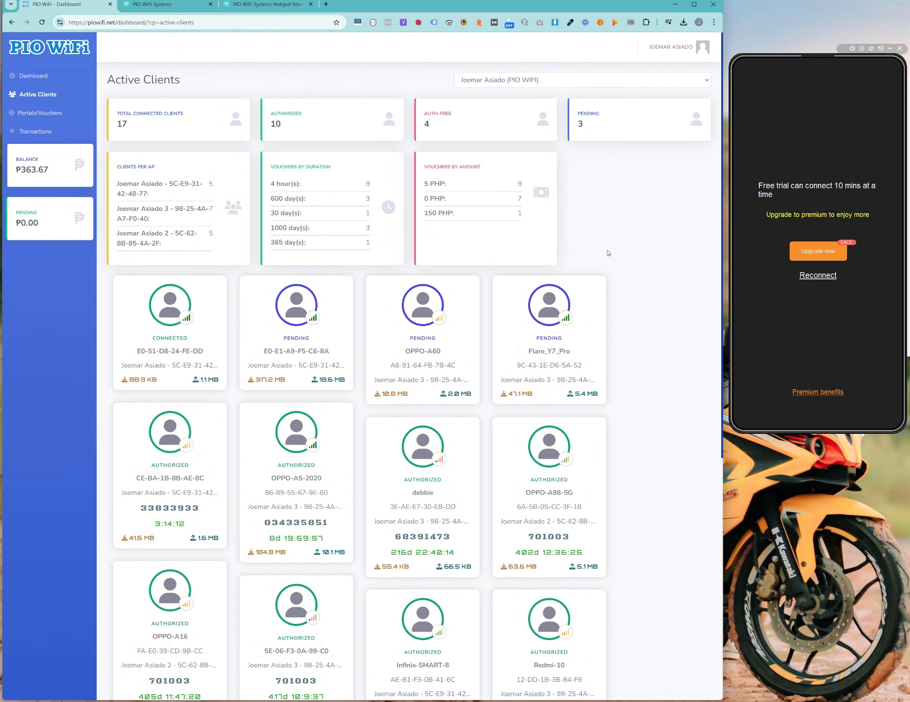
scroll(589, 242, "down", 3)
scroll(390, 317, "up", 3)
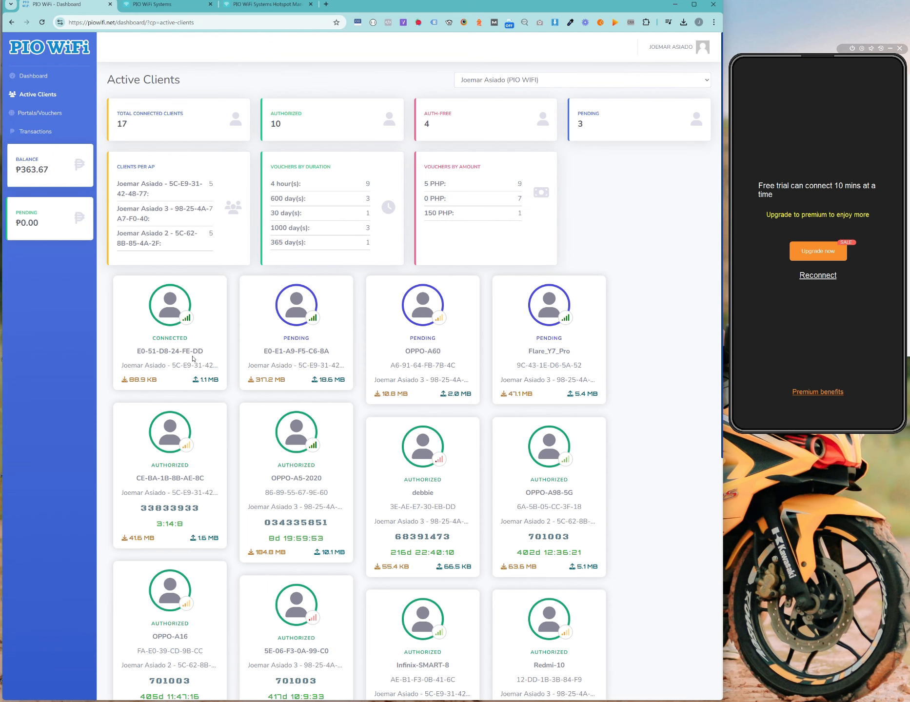
scroll(426, 331, "down", 3)
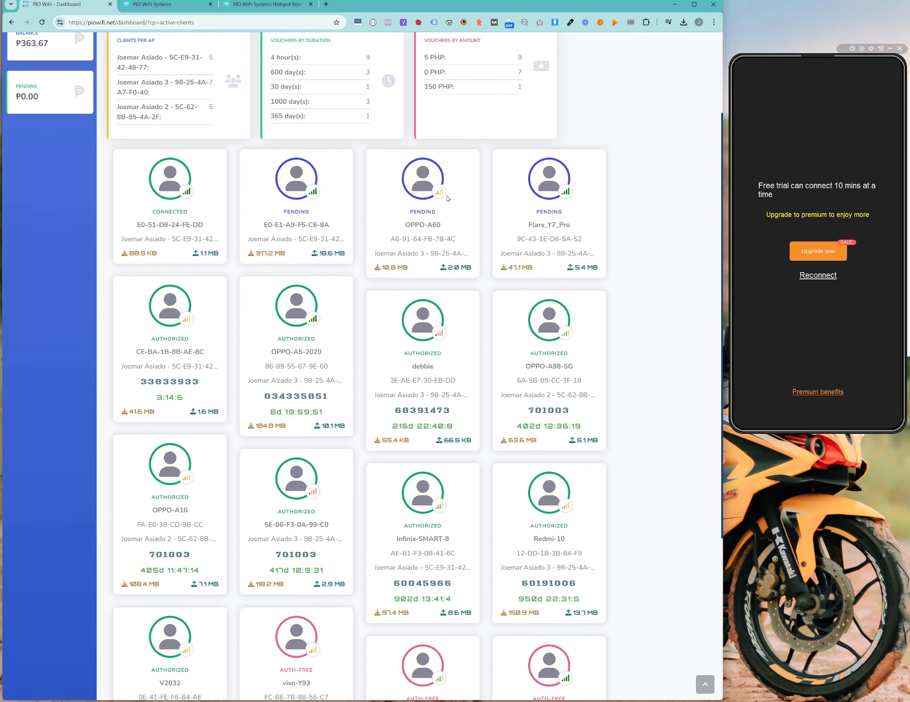
scroll(516, 359, "down", 2)
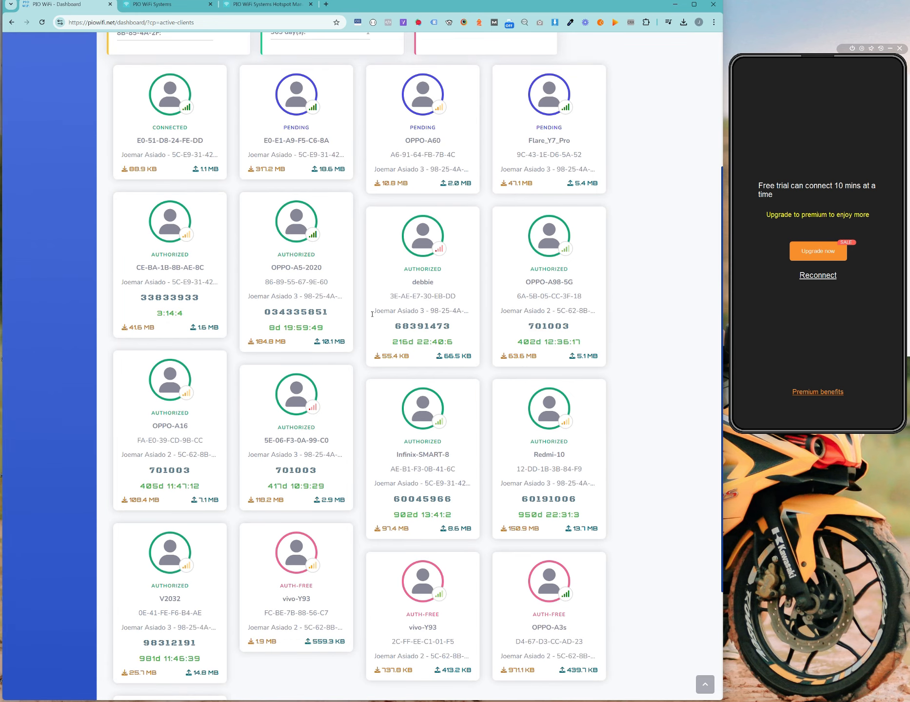
Step: Highlight the OPPO-A5-2020 client's voucher code and remaining time, then go to the Omada tab
left_click_drag(397, 326, 457, 329)
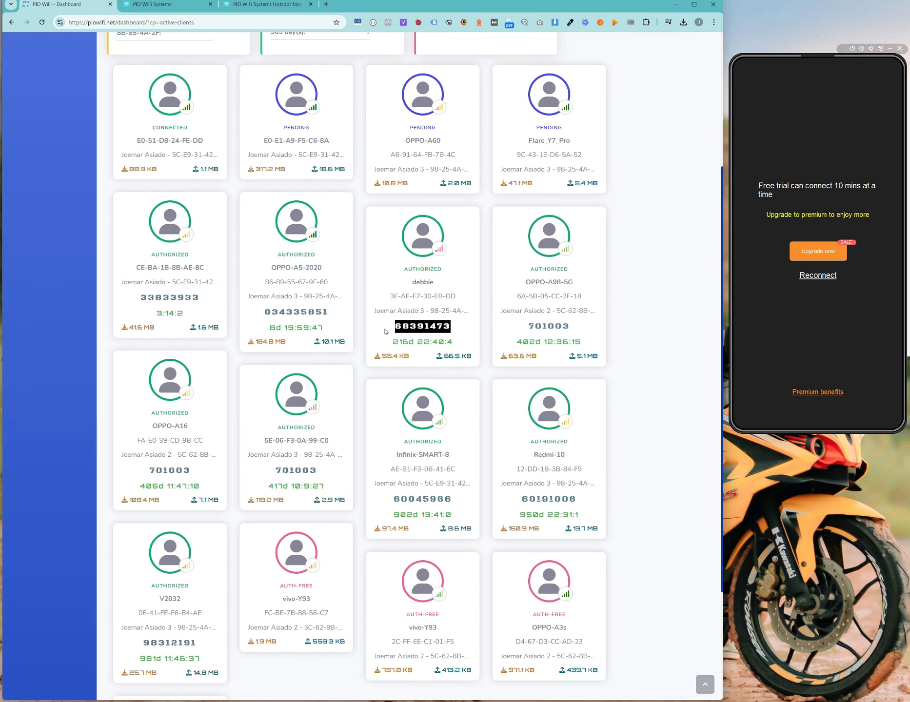
left_click_drag(263, 312, 330, 315)
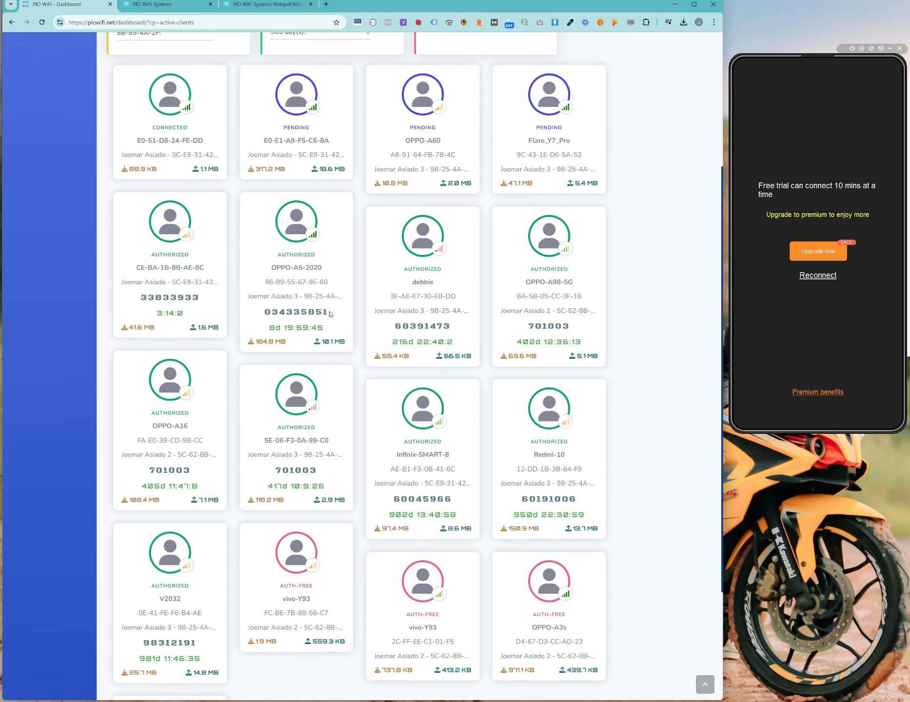
left_click_drag(264, 333, 323, 333)
scroll(585, 380, "up", 5)
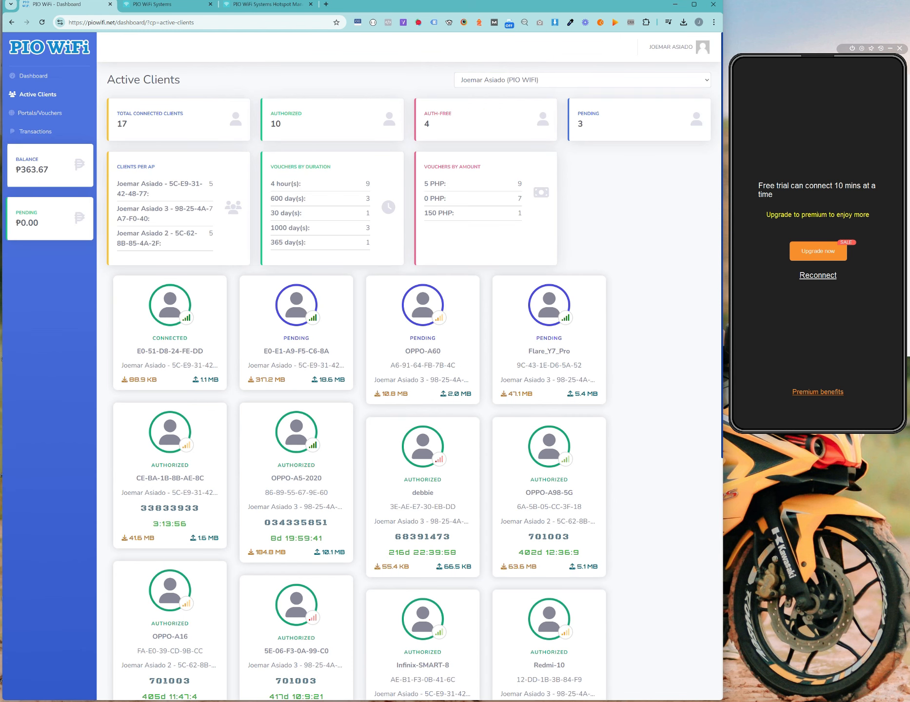
key("ctrl+Tab")
Step: Open Omada's Clients list and view the authorized client's details
mouse_move(39, 142)
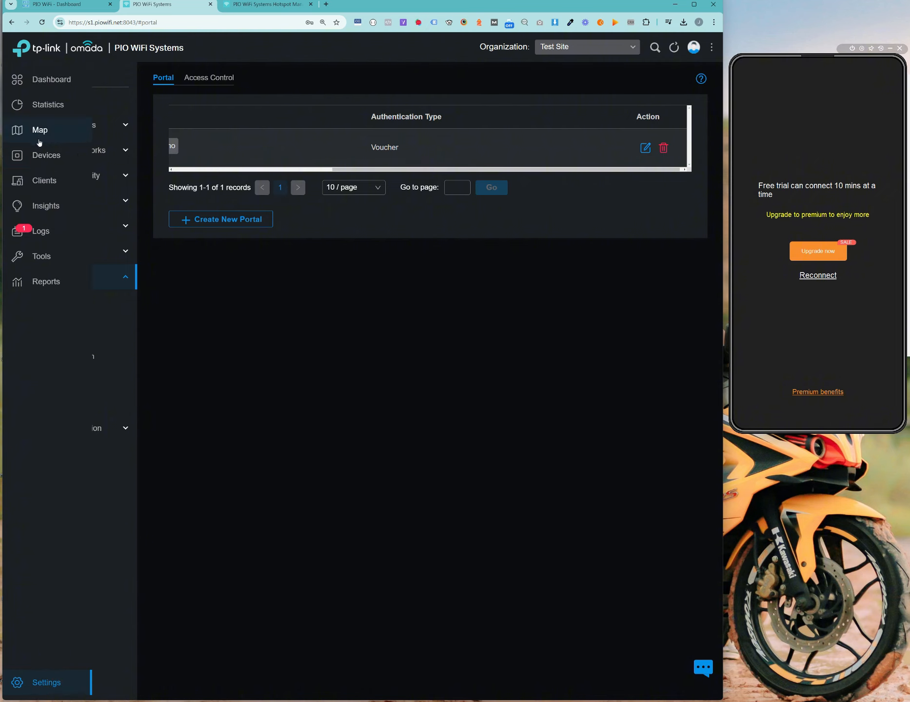
left_click(45, 179)
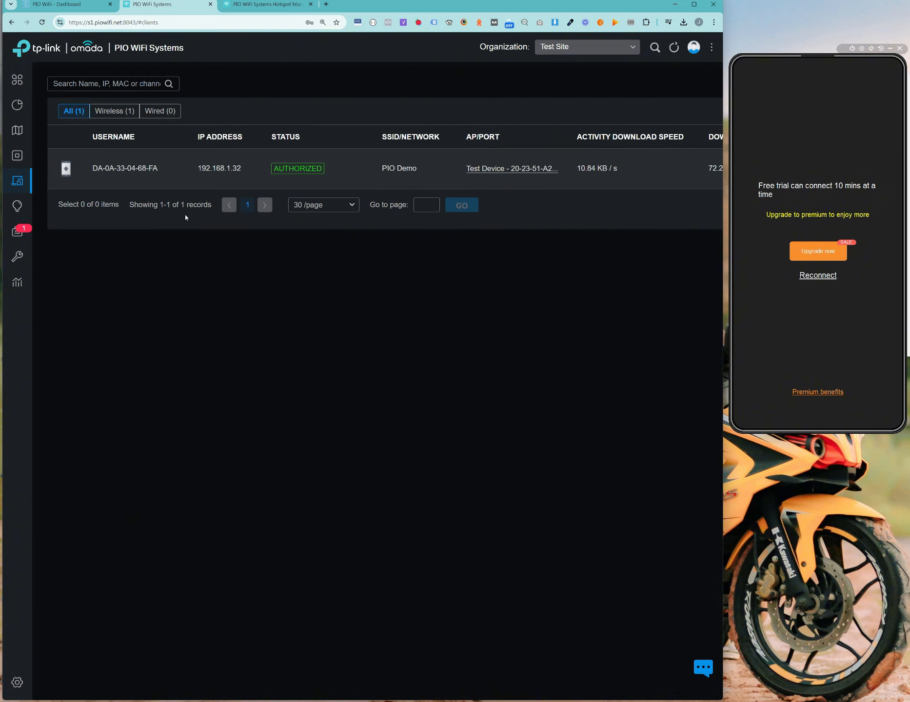
left_click_drag(648, 183, 386, 174)
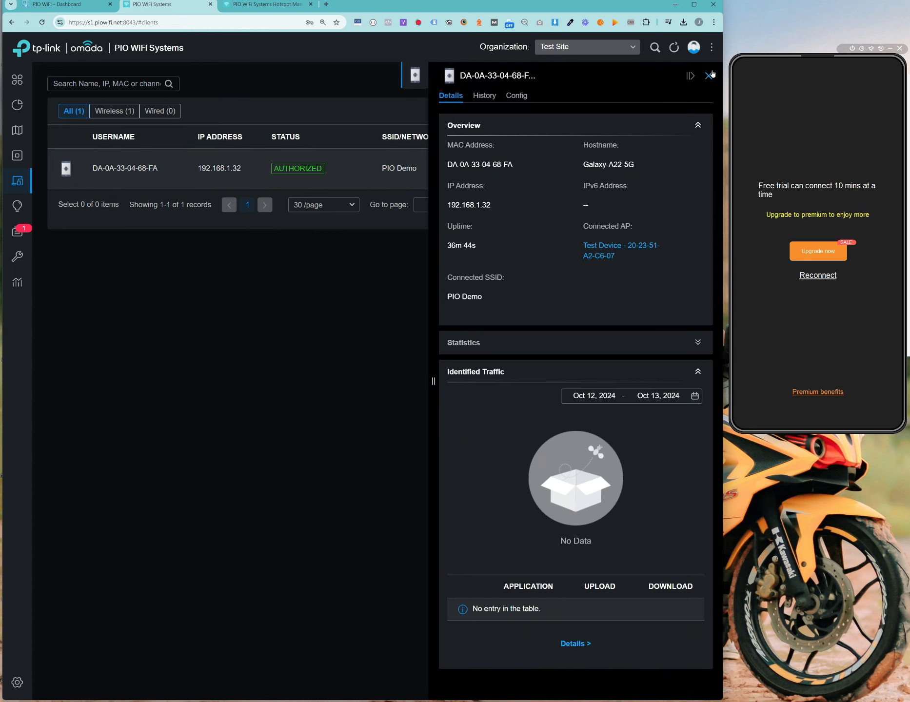
left_click(710, 74)
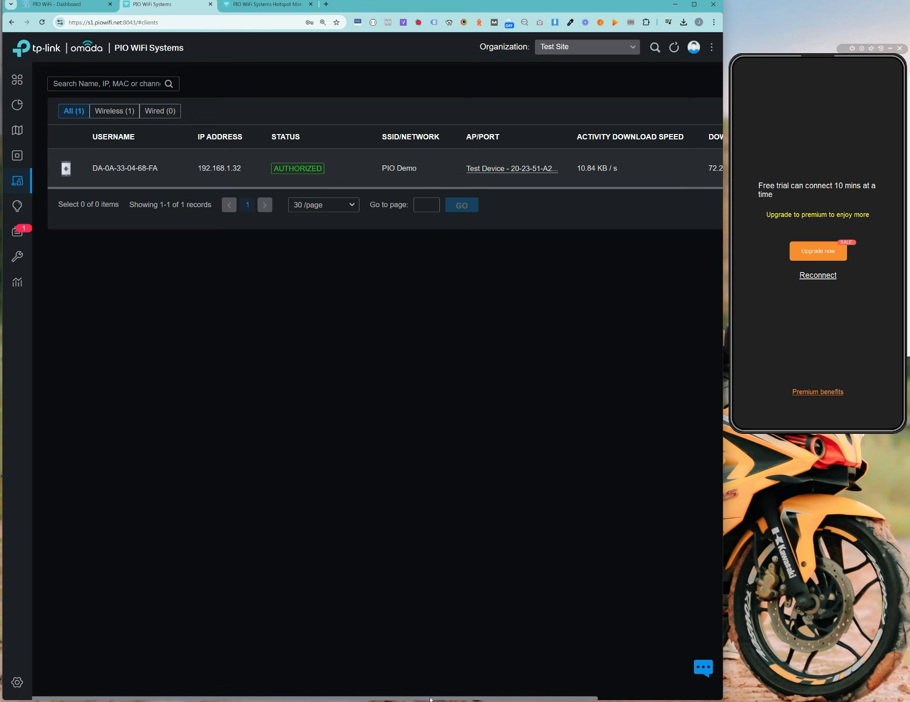
left_click_drag(422, 698, 551, 697)
left_click_drag(618, 697, 394, 675)
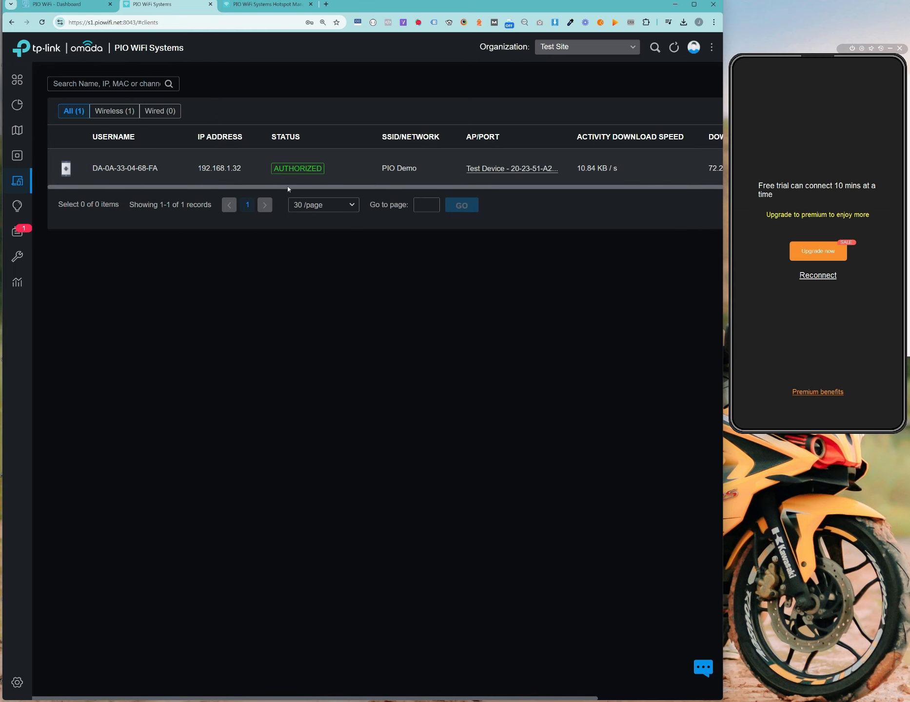
left_click_drag(485, 698, 421, 641)
Step: Copy the client's identifier from its details and close the drawer
left_click_drag(94, 169, 158, 174)
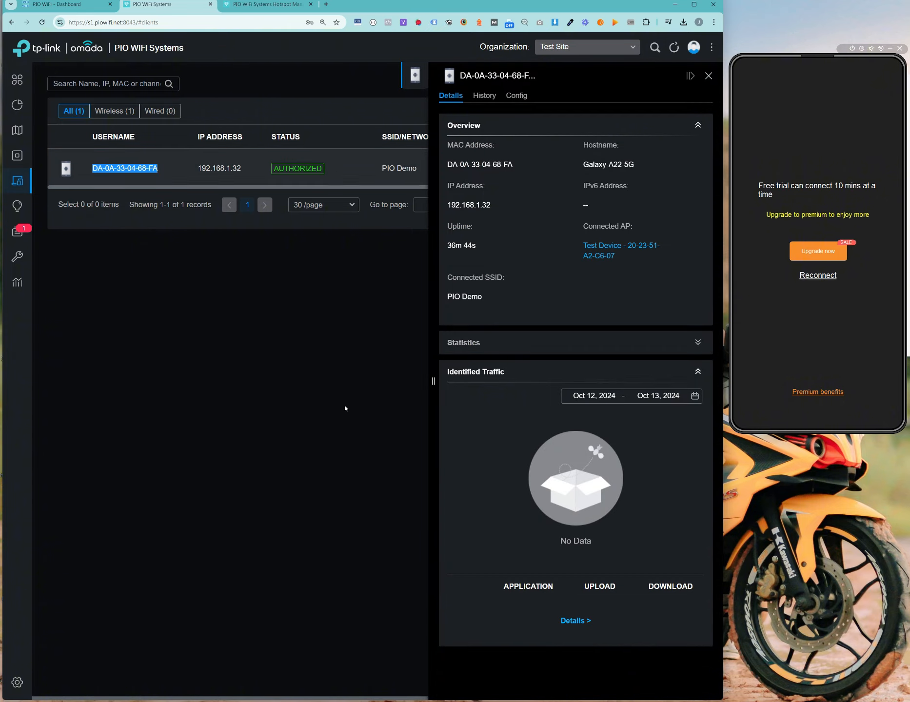
left_click_drag(93, 170, 176, 174)
key("ctrl+c")
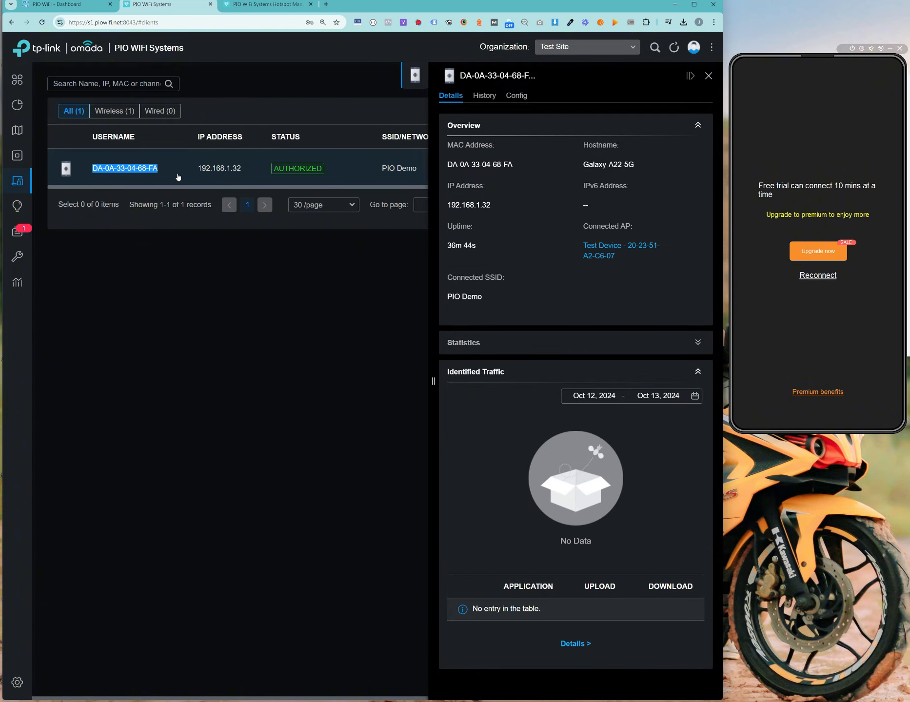
left_click(690, 79)
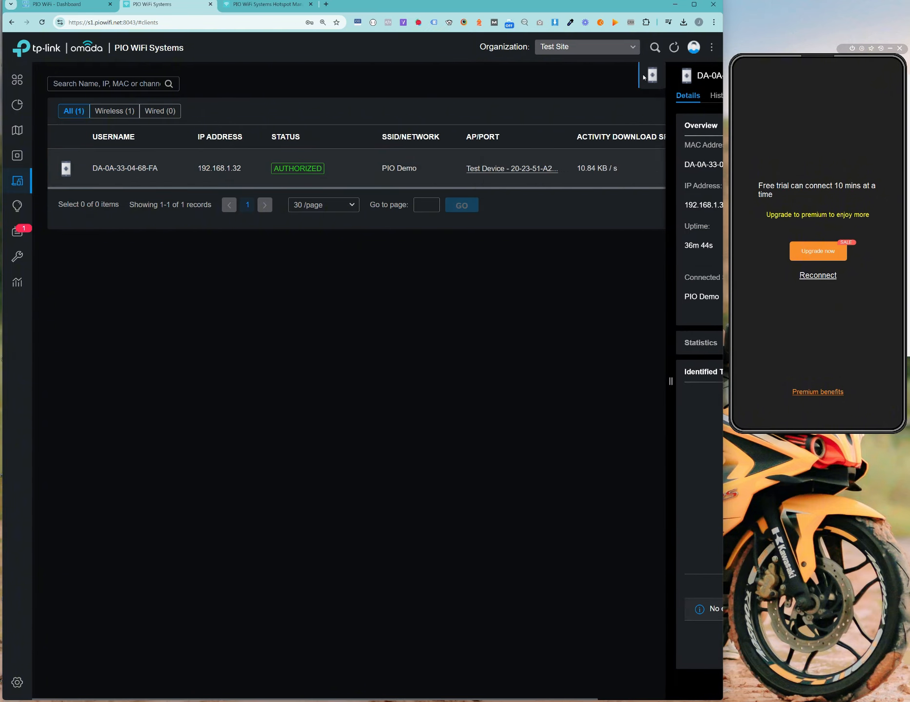
left_click(265, 7)
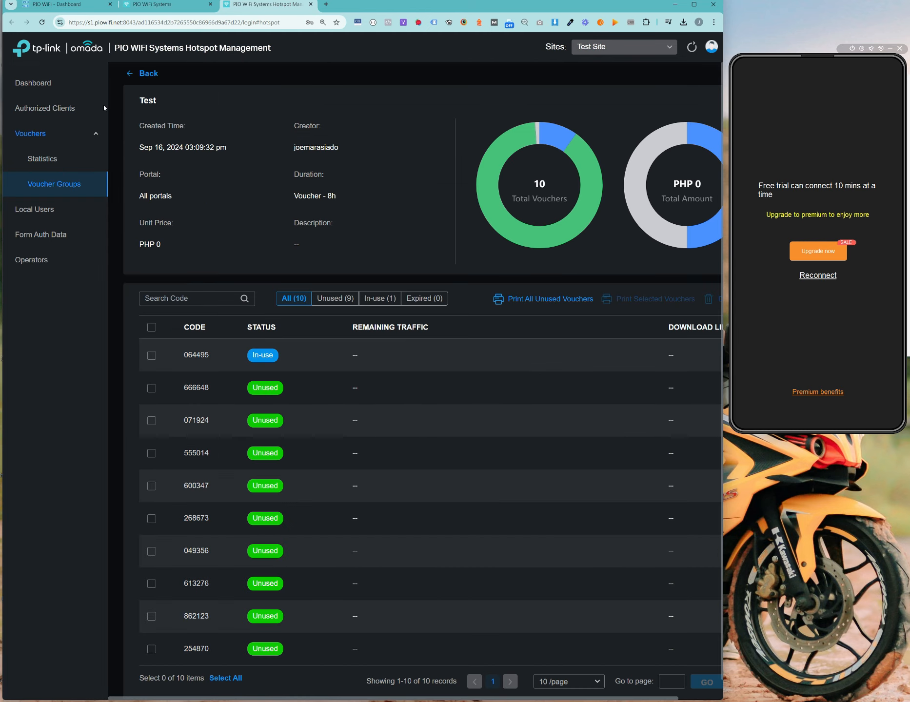
Step: Filter Authorized Clients by the pasted client address and check its voucher code
left_click(45, 108)
key("ctrl+v")
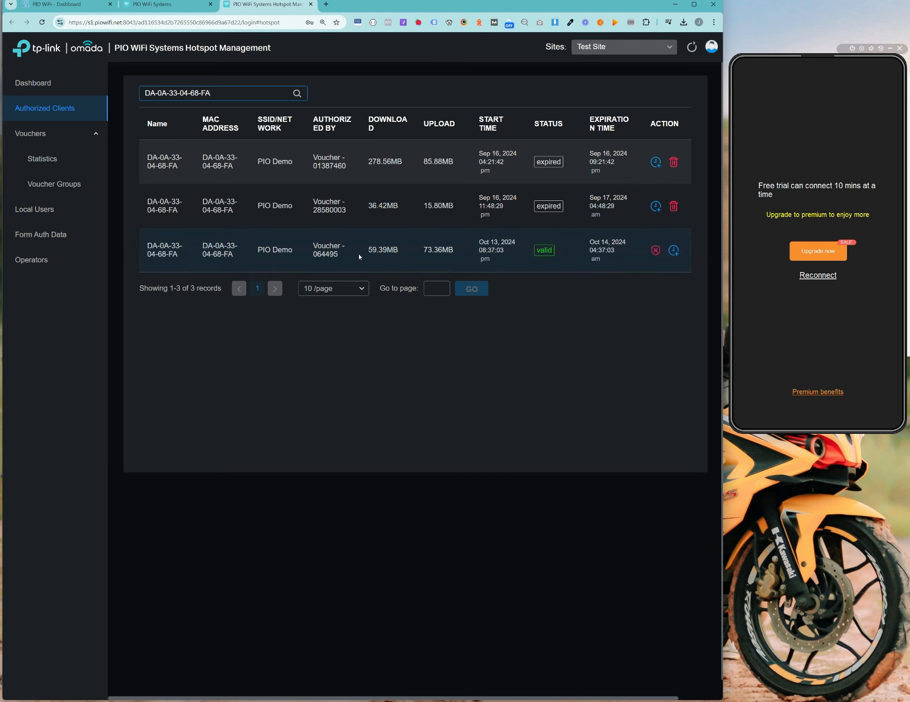
left_click_drag(314, 255, 339, 257)
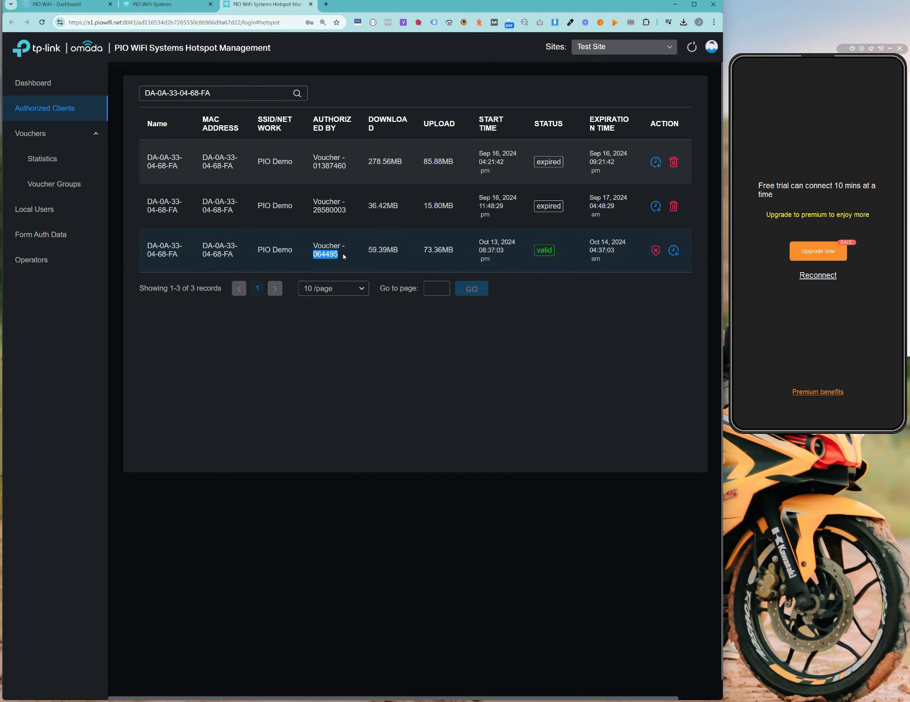
left_click(345, 312)
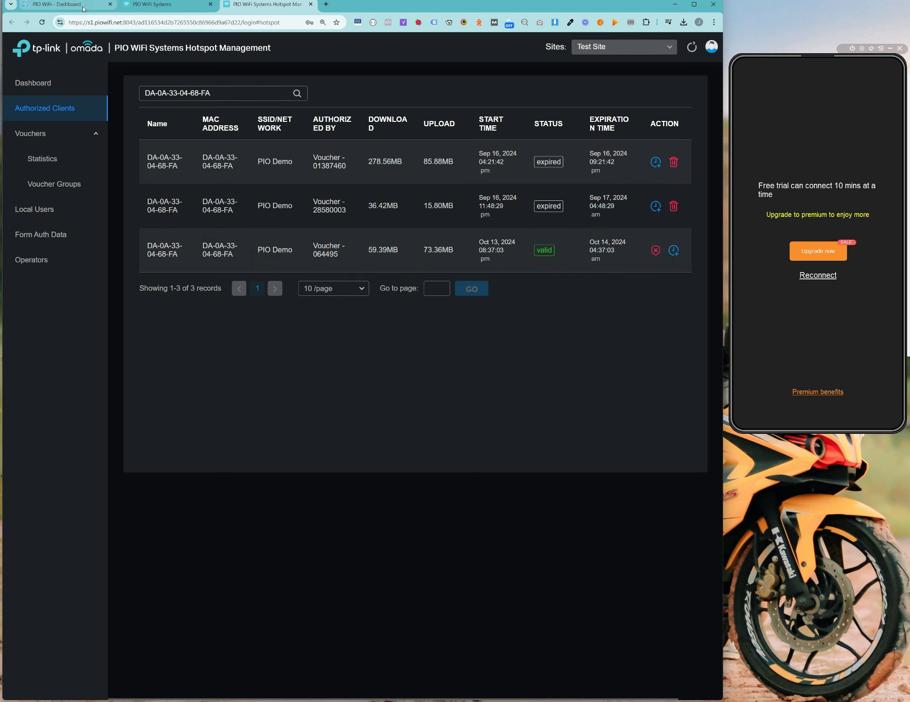
left_click(66, 6)
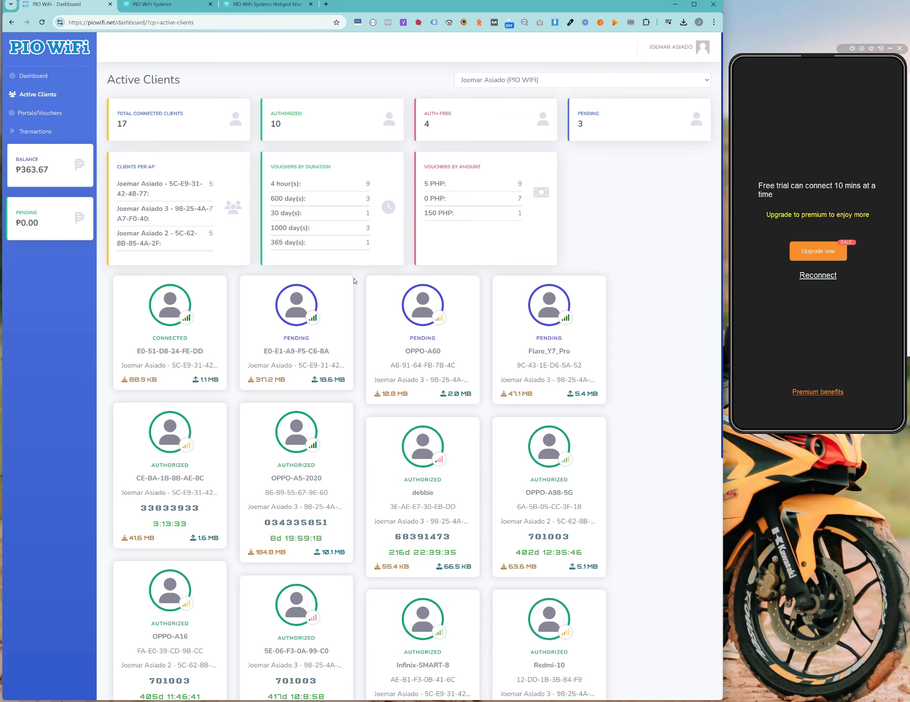
scroll(645, 202, "down", 3)
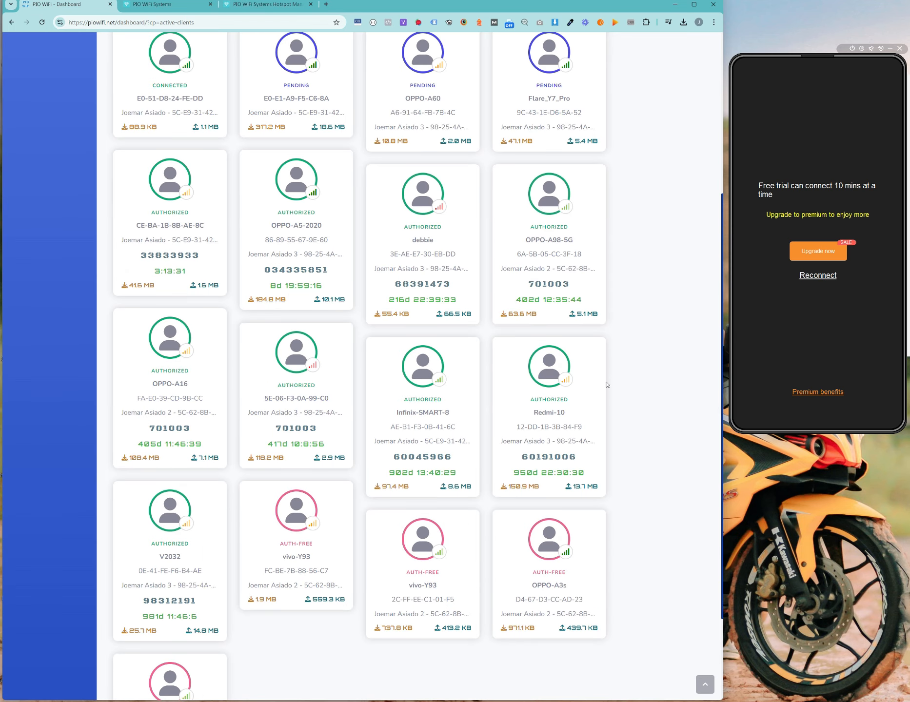
scroll(371, 373, "up", 3)
scroll(264, 301, "down", 3)
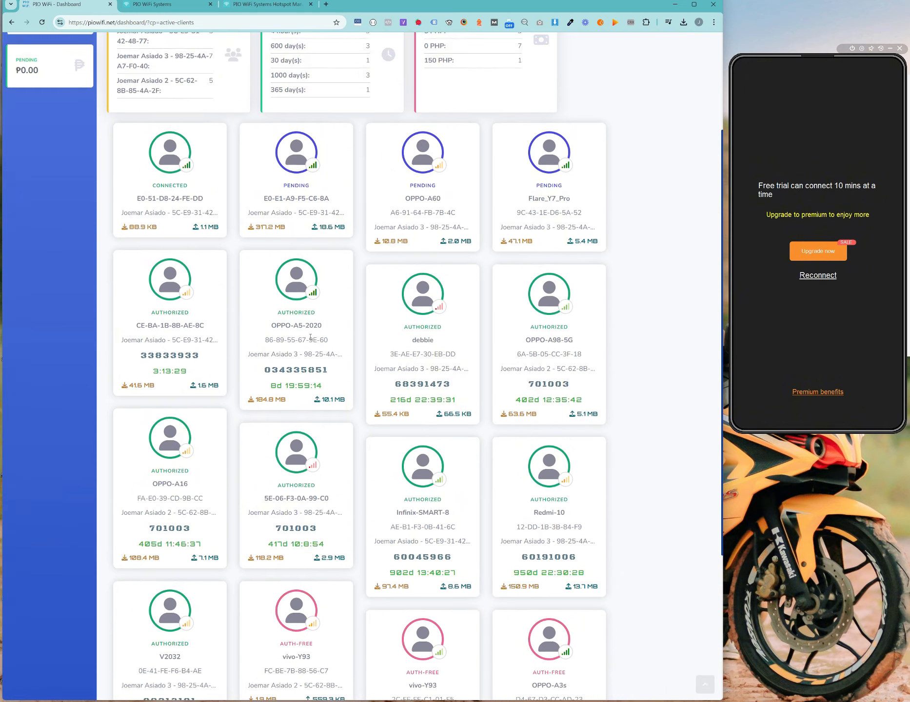
scroll(491, 376, "up", 3)
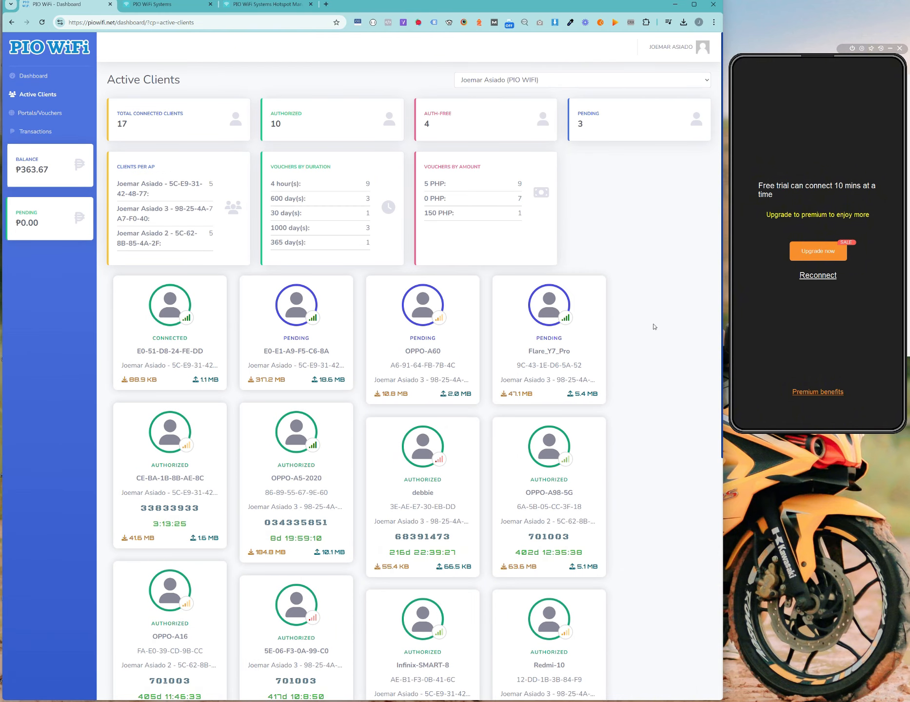
scroll(477, 304, "down", 7)
scroll(394, 298, "up", 5)
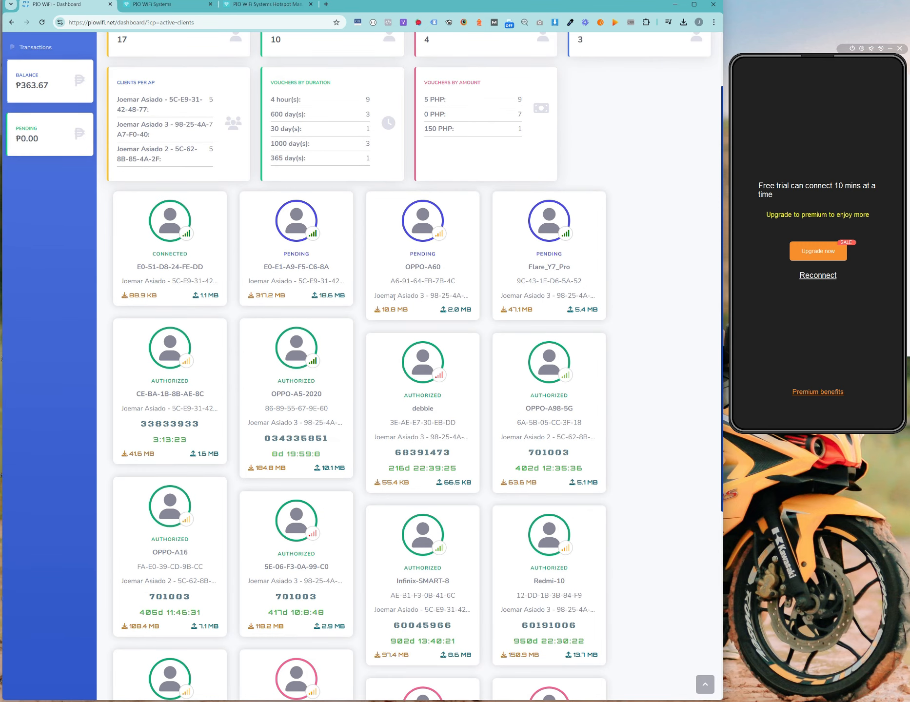
scroll(394, 297, "up", 2)
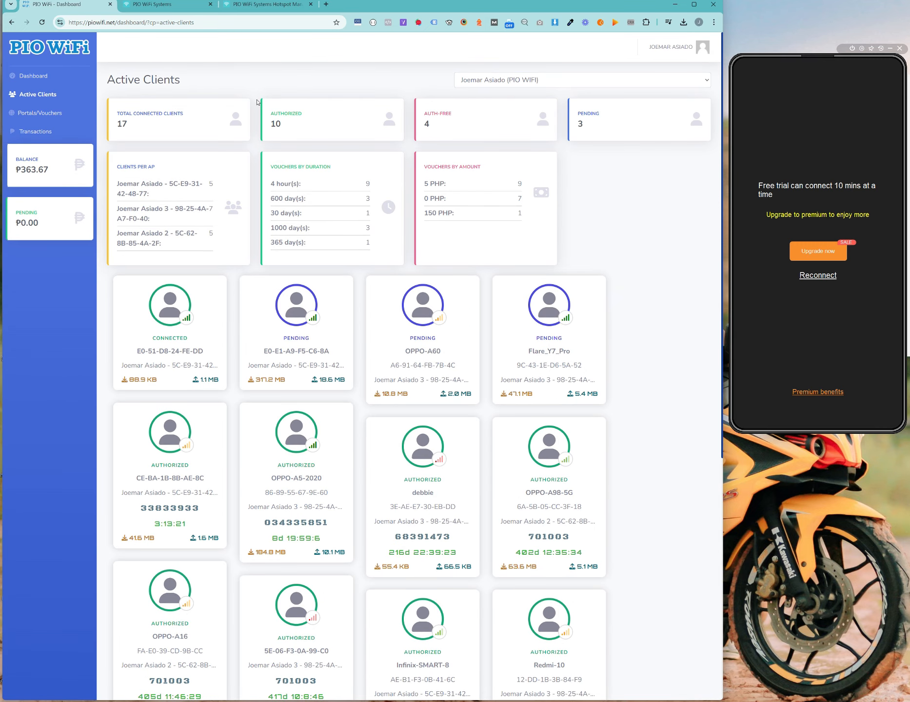
double_click(272, 123)
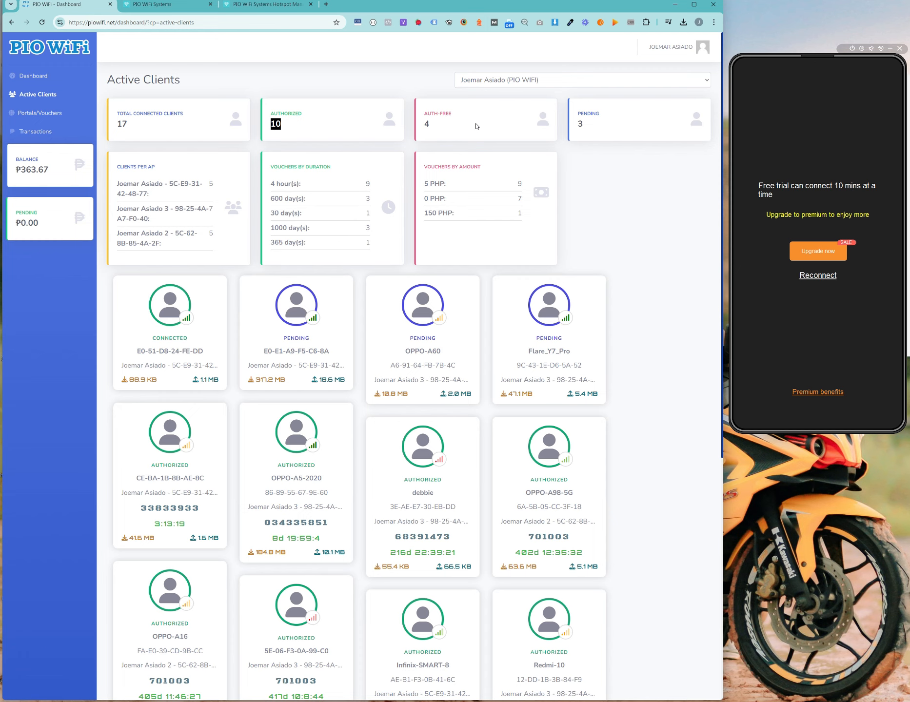
double_click(427, 123)
left_click(622, 131)
scroll(274, 301, "down", 6)
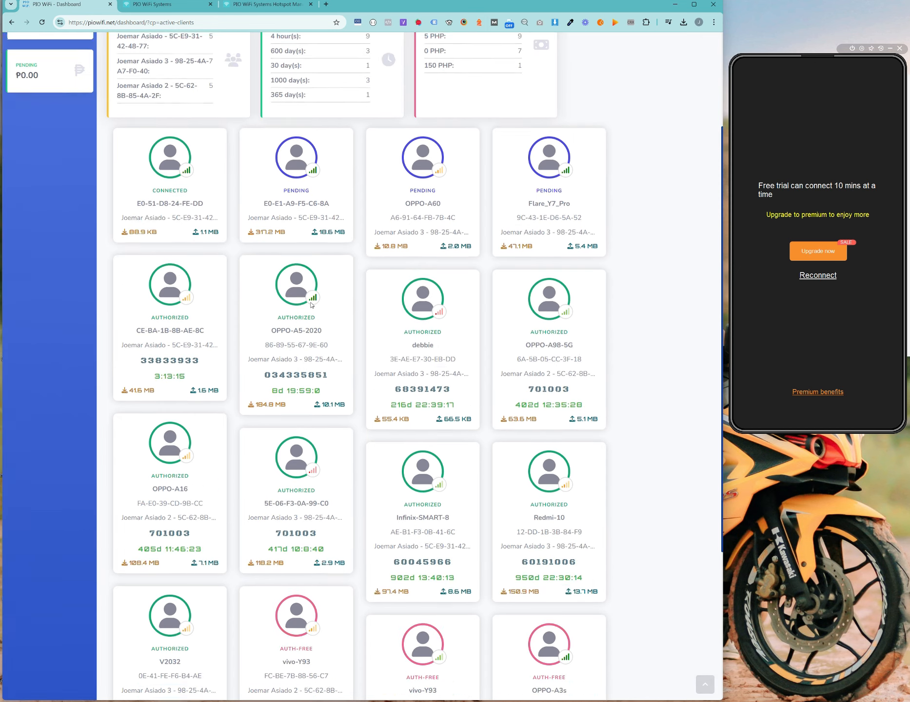
scroll(514, 553, "up", 5)
scroll(322, 183, "up", 1)
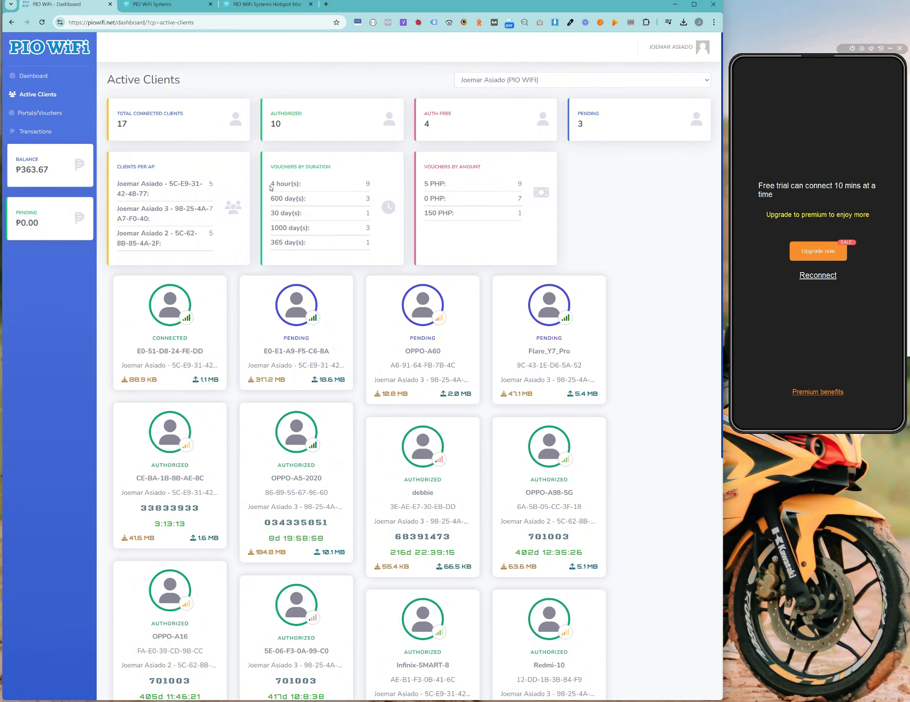
left_click_drag(271, 187, 348, 205)
left_click(313, 196)
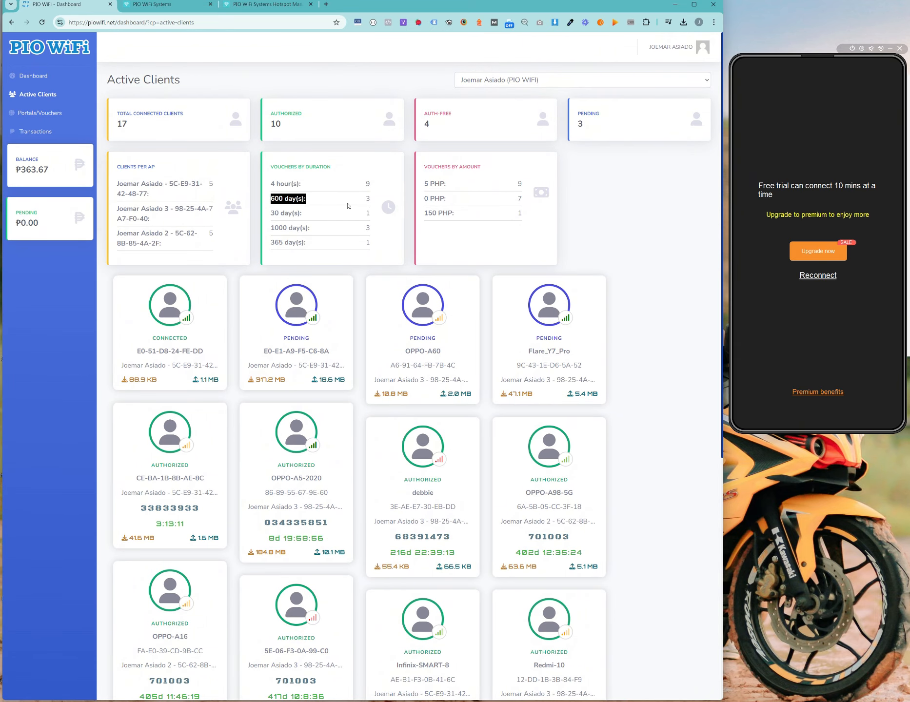
left_click(348, 205)
left_click_drag(270, 242, 327, 245)
scroll(408, 543, "down", 1)
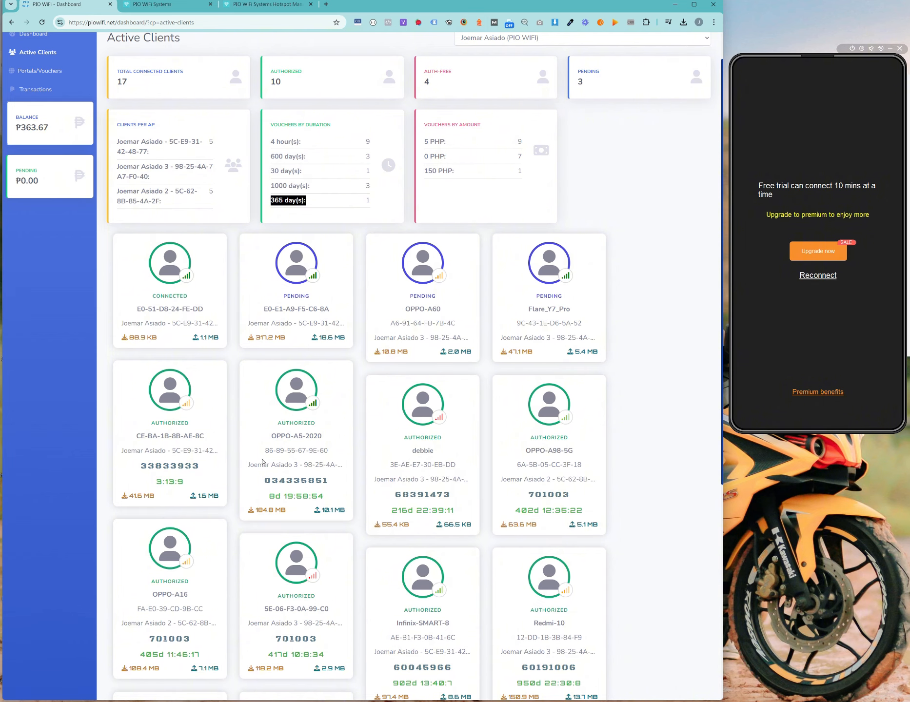
scroll(227, 457, "up", 1)
left_click(558, 238)
scroll(559, 238, "down", 4)
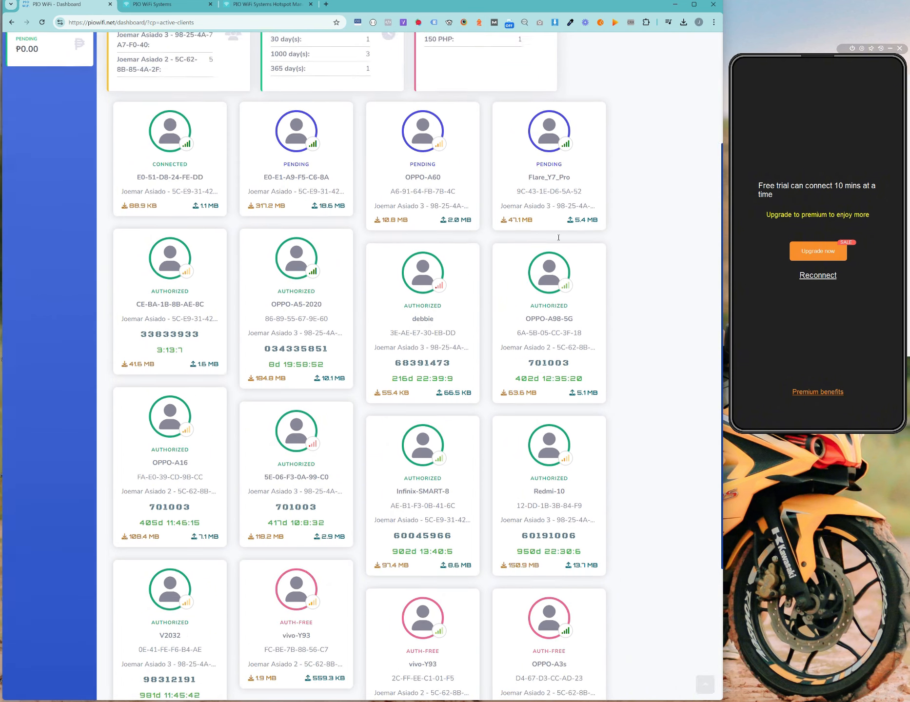
scroll(558, 238, "down", 4)
scroll(582, 493, "up", 8)
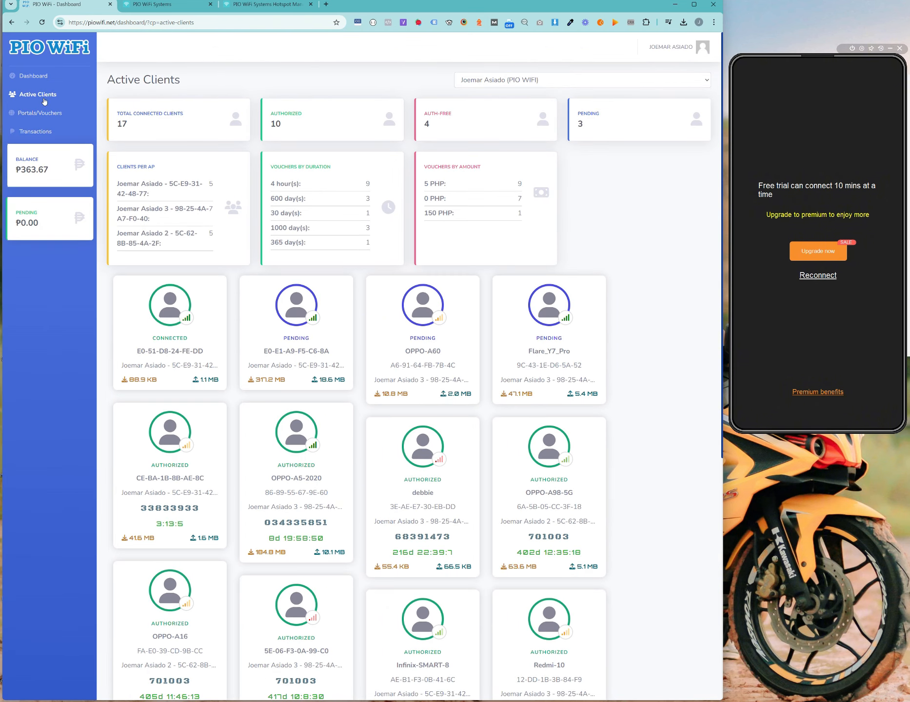
Step: Open Portals/Vouchers and scroll to the Voucher Creation Settings table with its 9 entries
left_click(39, 113)
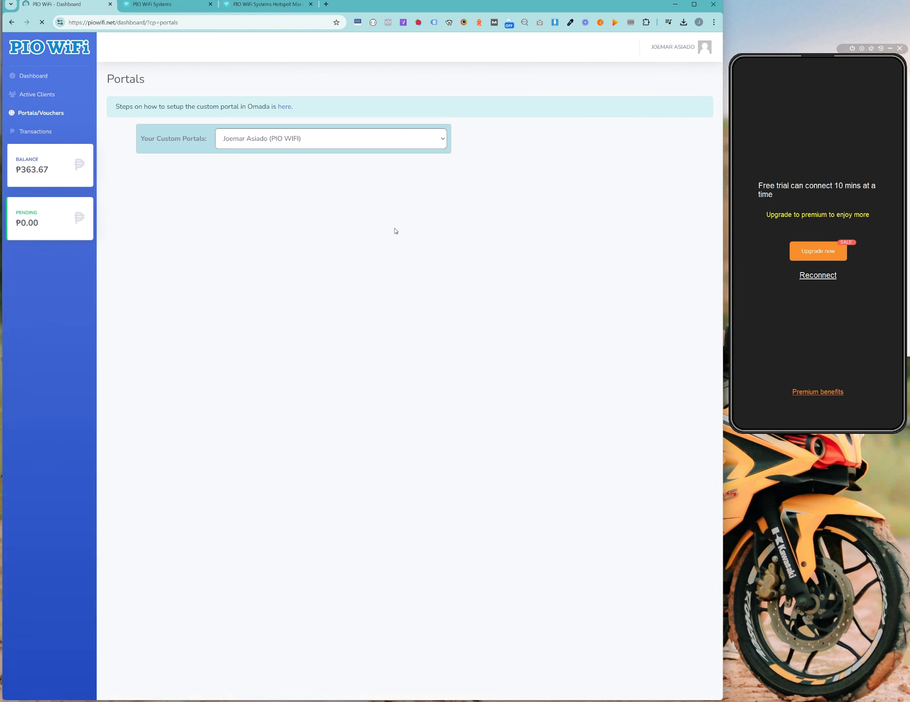
scroll(558, 366, "down", 5)
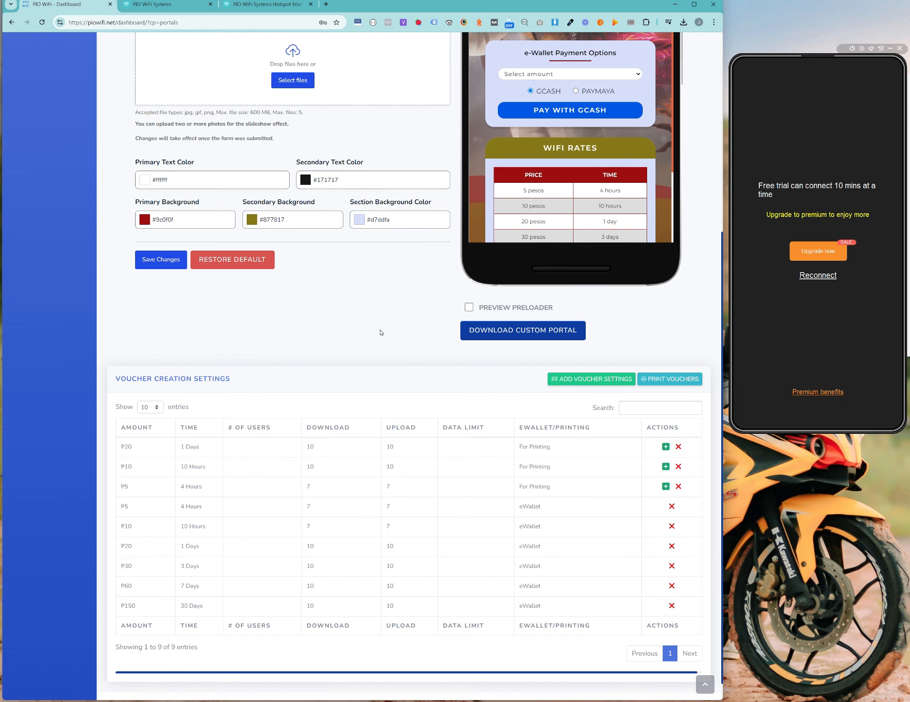
scroll(485, 383, "up", 4)
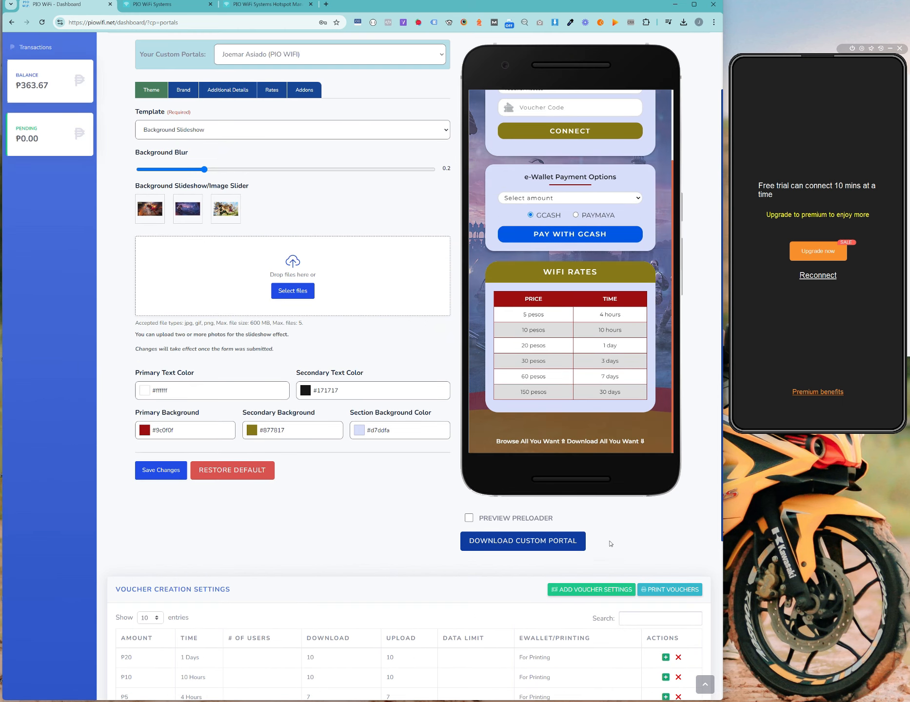
scroll(485, 383, "down", 3)
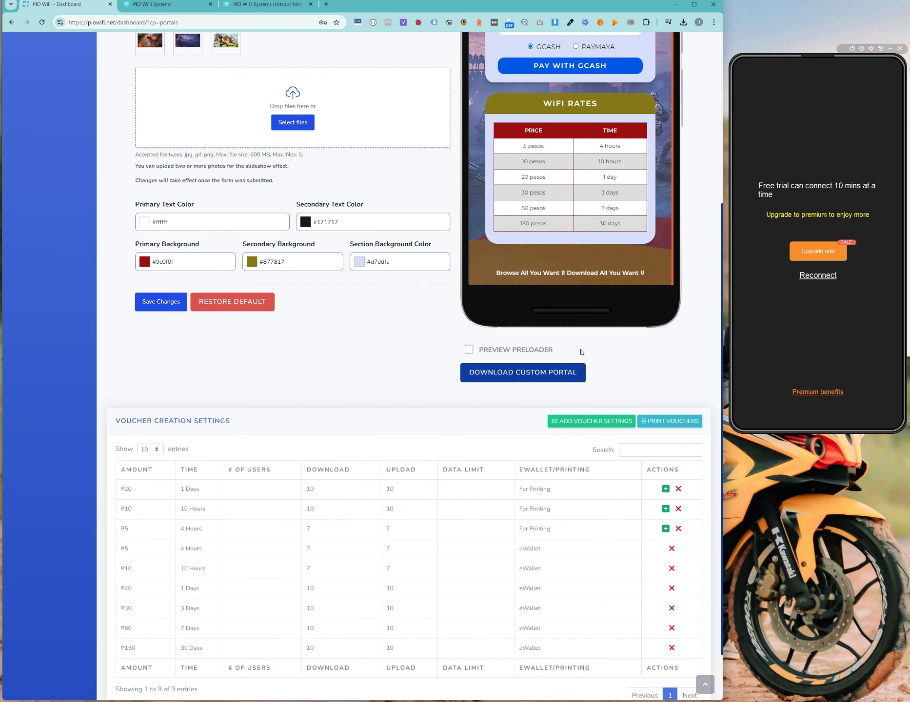
scroll(559, 371, "up", 3)
scroll(366, 432, "down", 1)
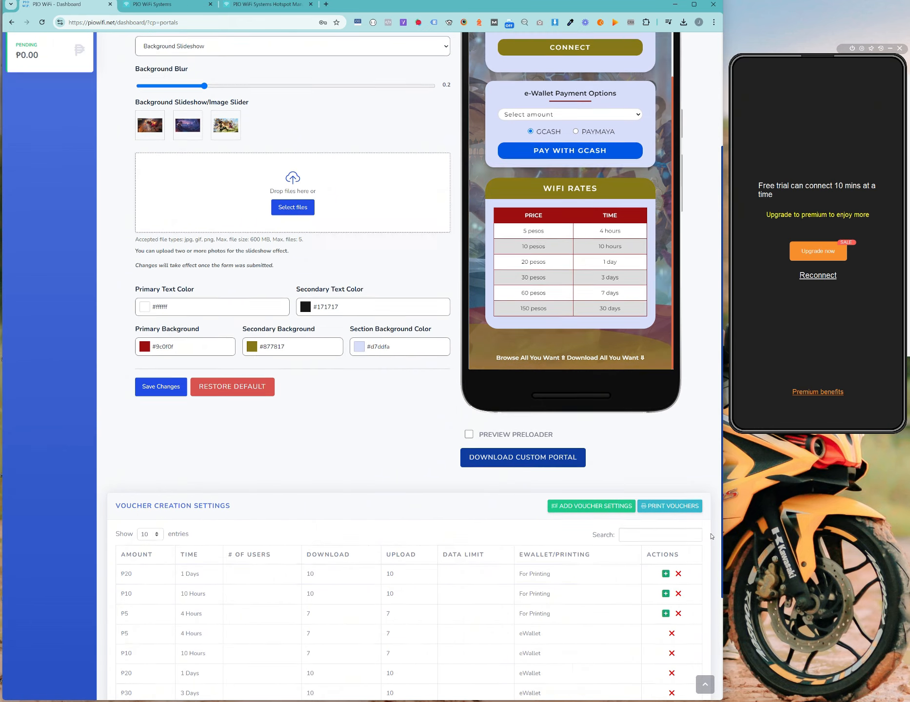
scroll(651, 454, "down", 1)
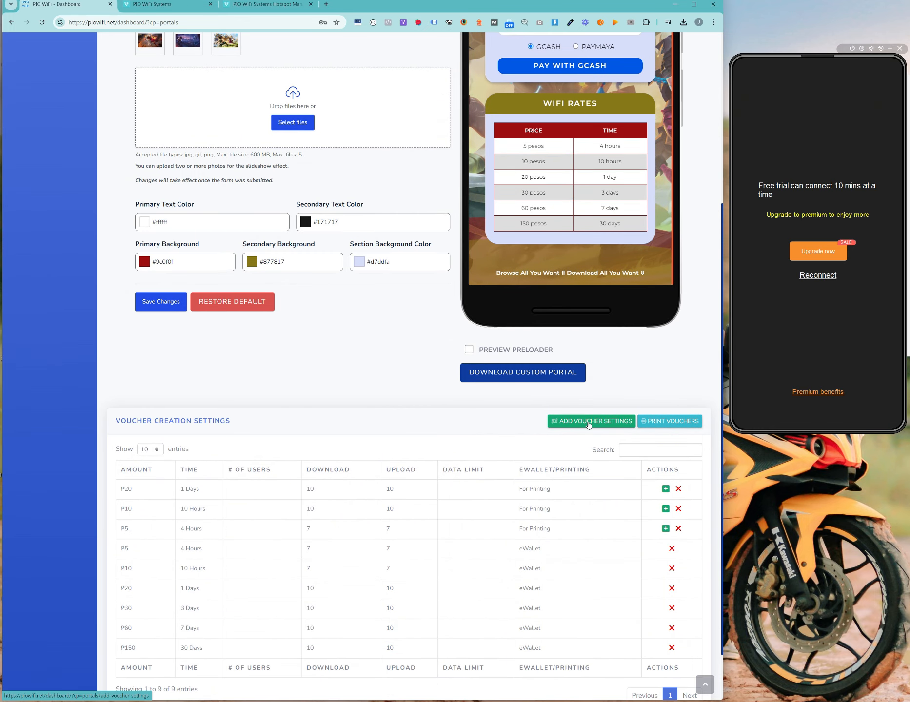
left_click(590, 421)
left_click_drag(340, 244, 334, 244)
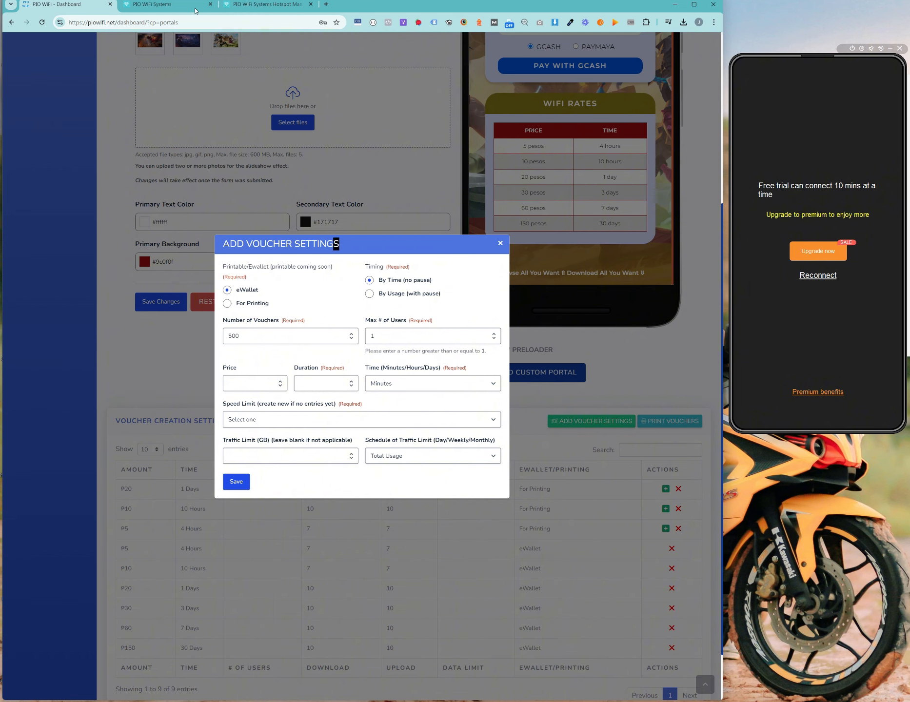
left_click(263, 4)
left_click(82, 184)
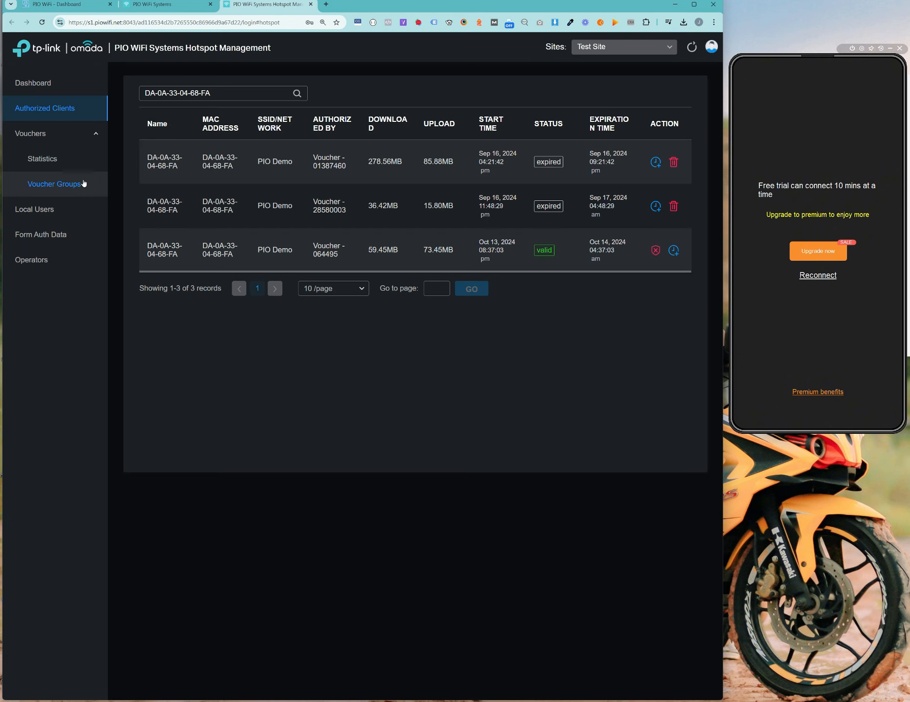
left_click_drag(188, 278, 196, 275)
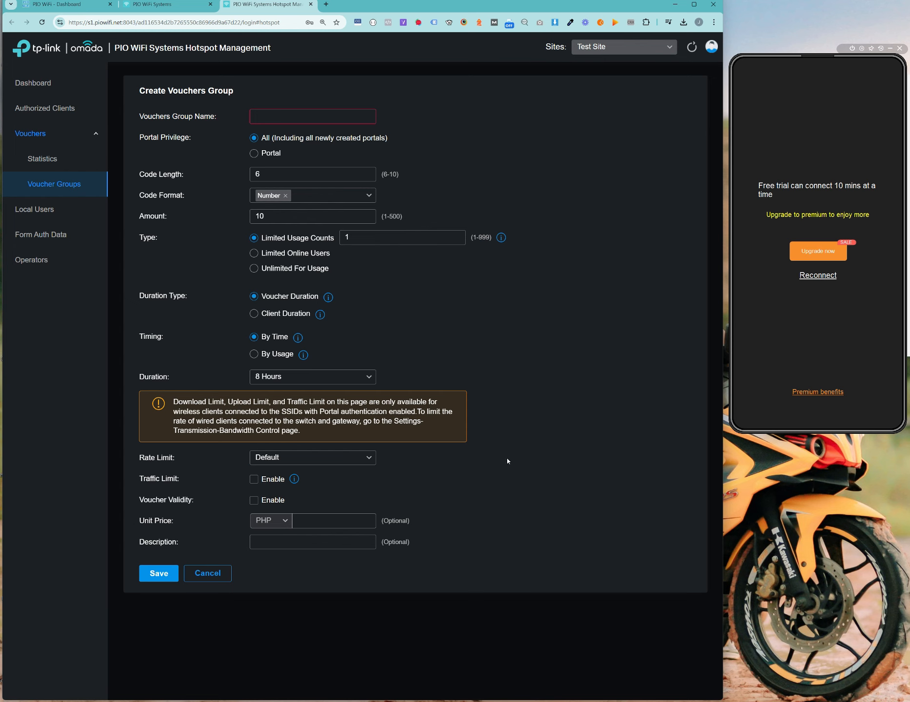
left_click(228, 573)
left_click(64, 4)
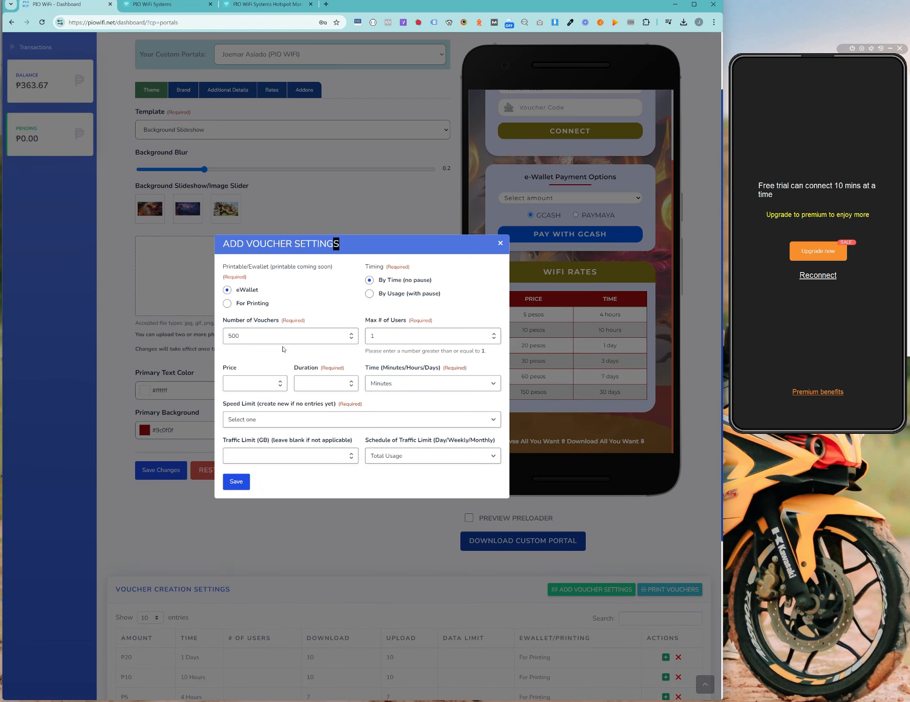
mouse_move(228, 245)
left_mouse_down()
mouse_move(292, 245)
mouse_move(246, 246)
left_mouse_up()
left_click(292, 319)
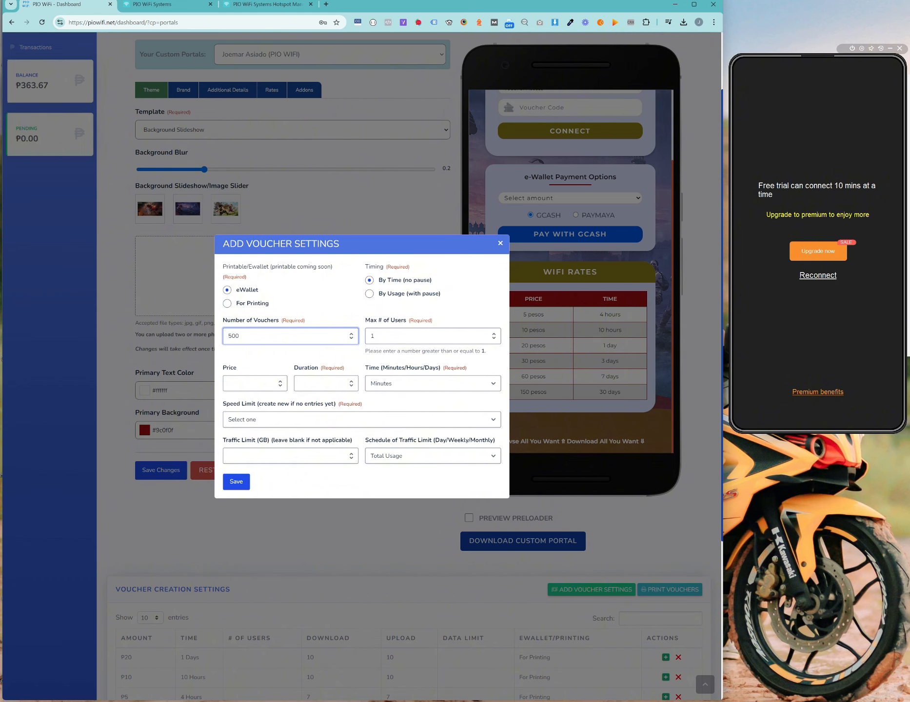
left_click(266, 5)
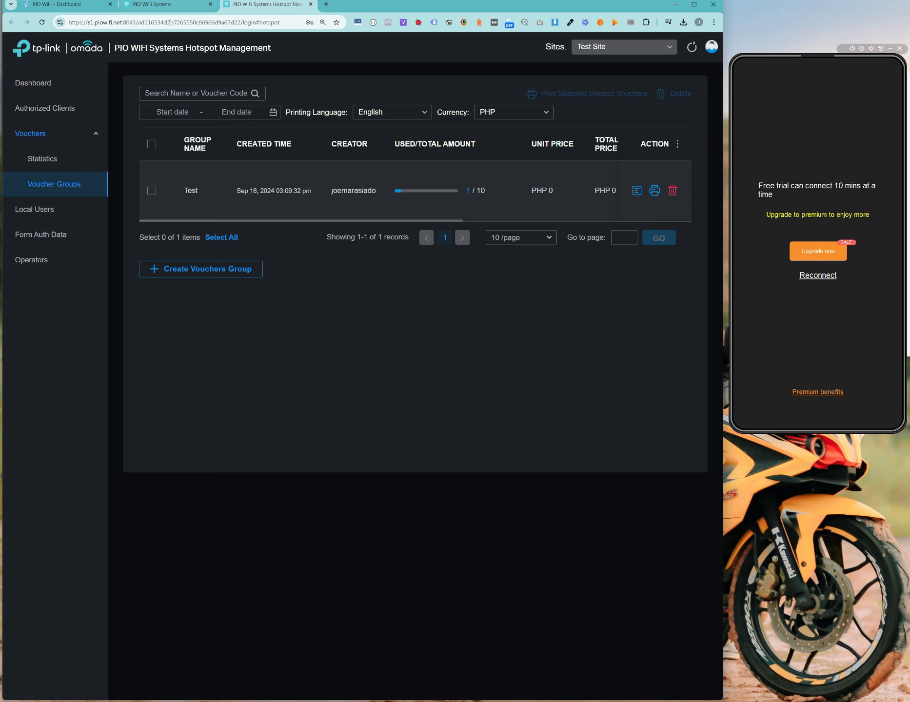
left_click(246, 274)
left_click(64, 5)
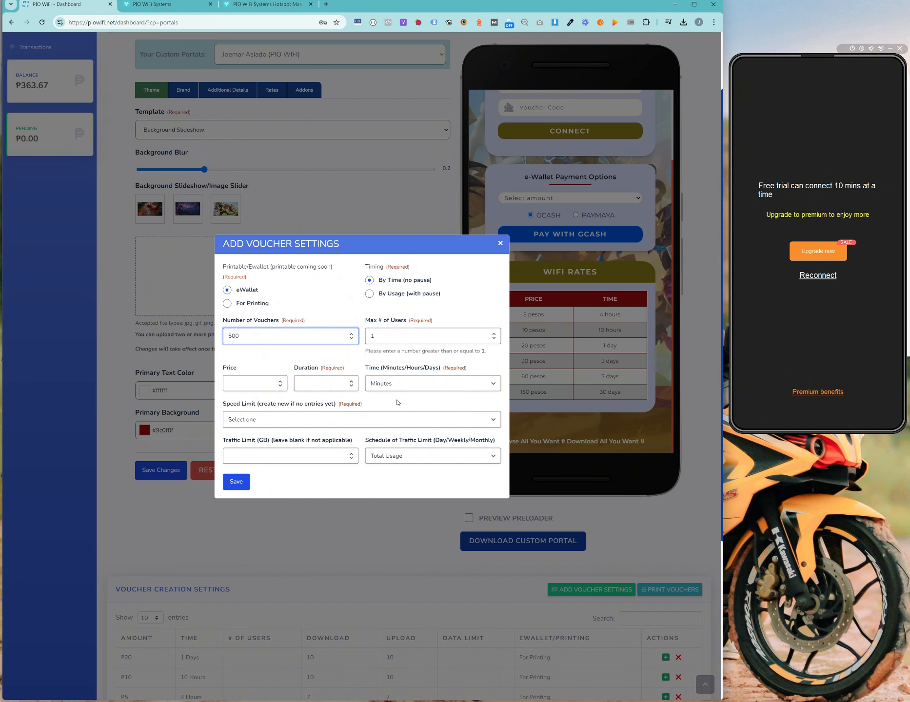
scroll(295, 459, "down", 3)
scroll(283, 488, "up", 4)
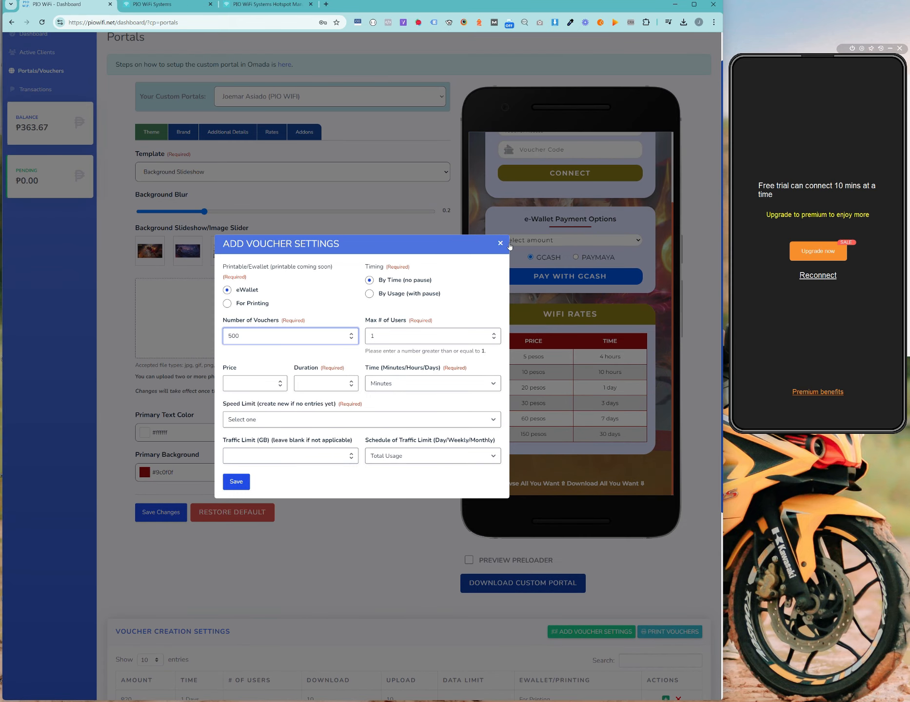
left_click(500, 243)
scroll(500, 243, "down", 3)
scroll(422, 478, "down", 3)
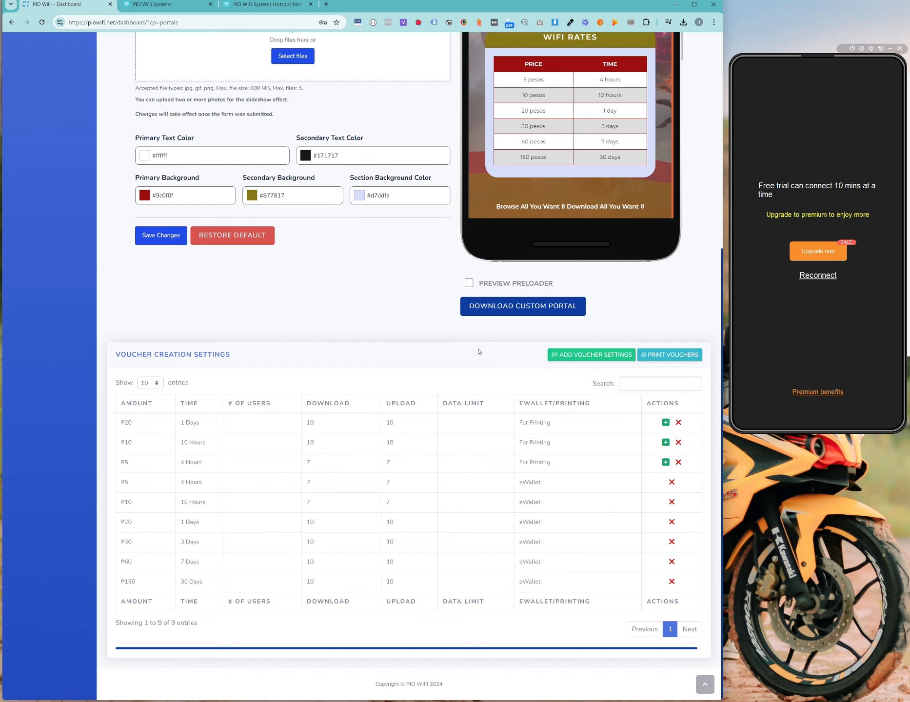
Step: Start and cancel P20 1-day voucher generation twice, then open Add Voucher Settings
left_click(665, 422)
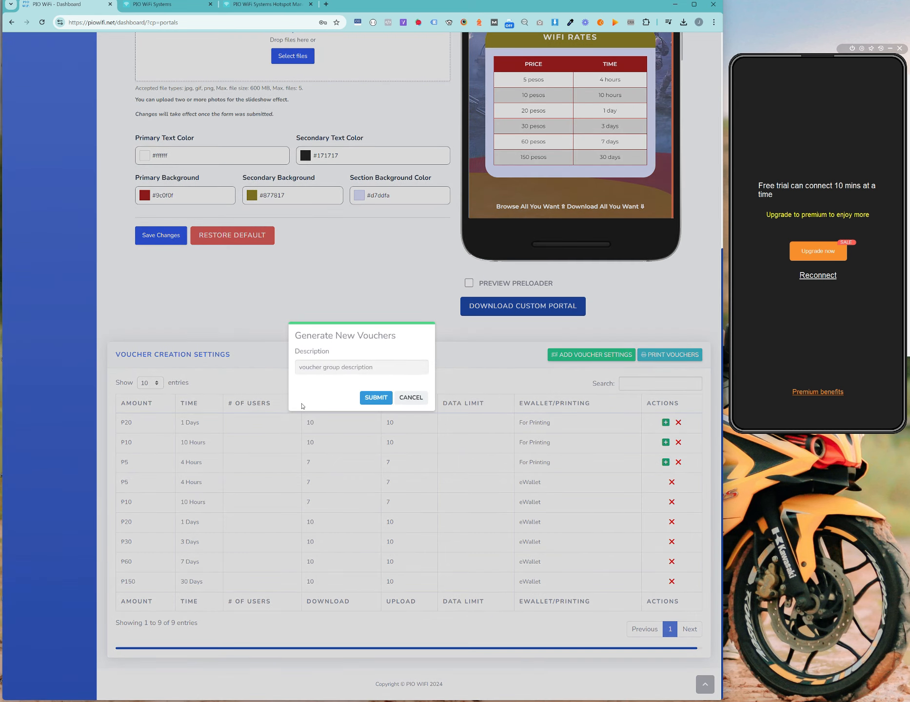
left_click(423, 398)
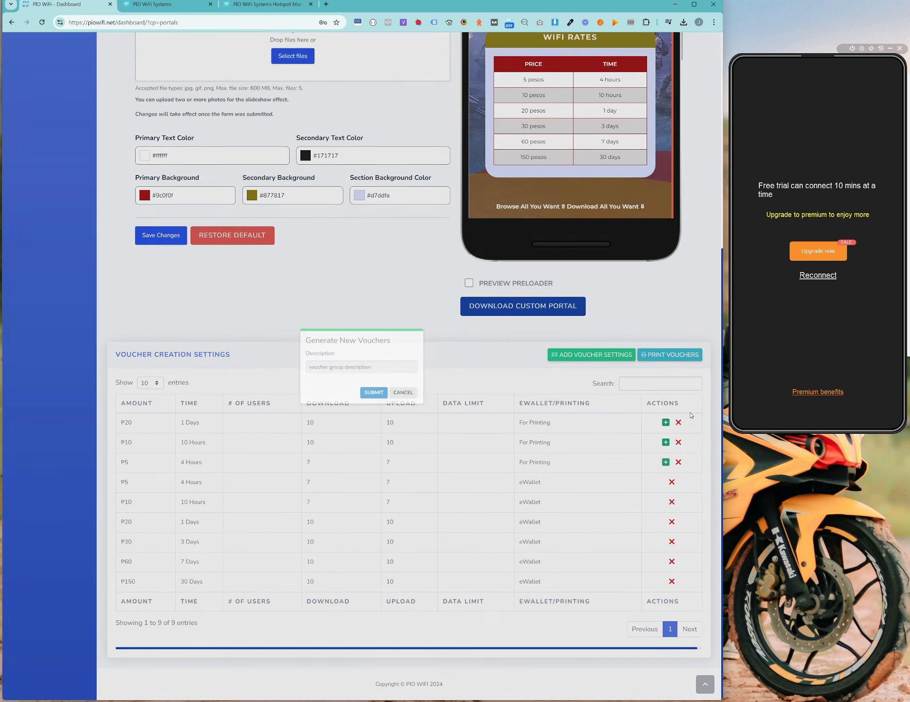
left_click(666, 422)
left_click(391, 369)
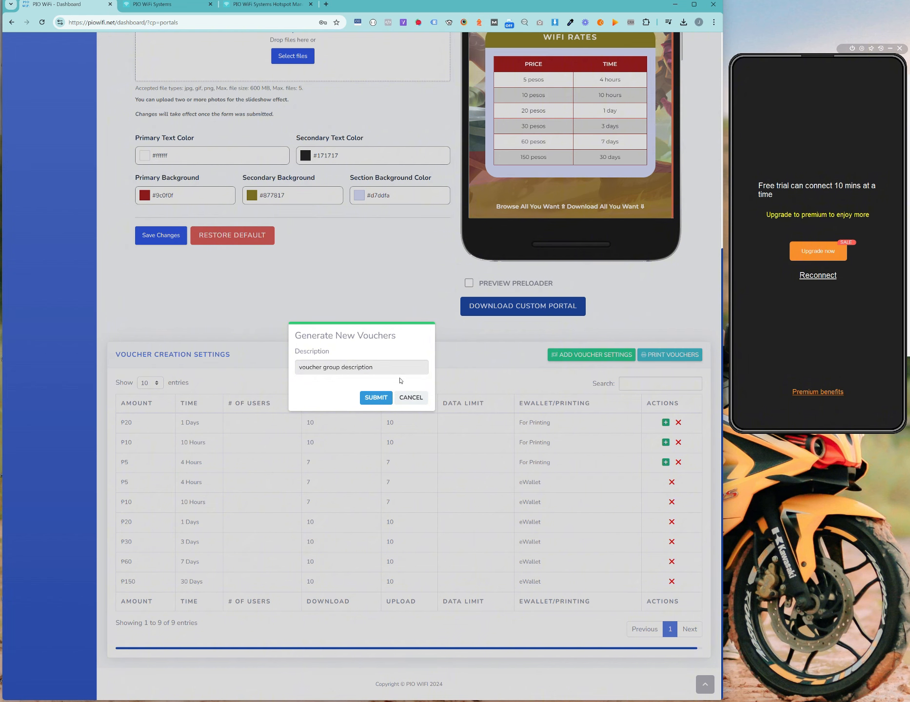
left_click(411, 398)
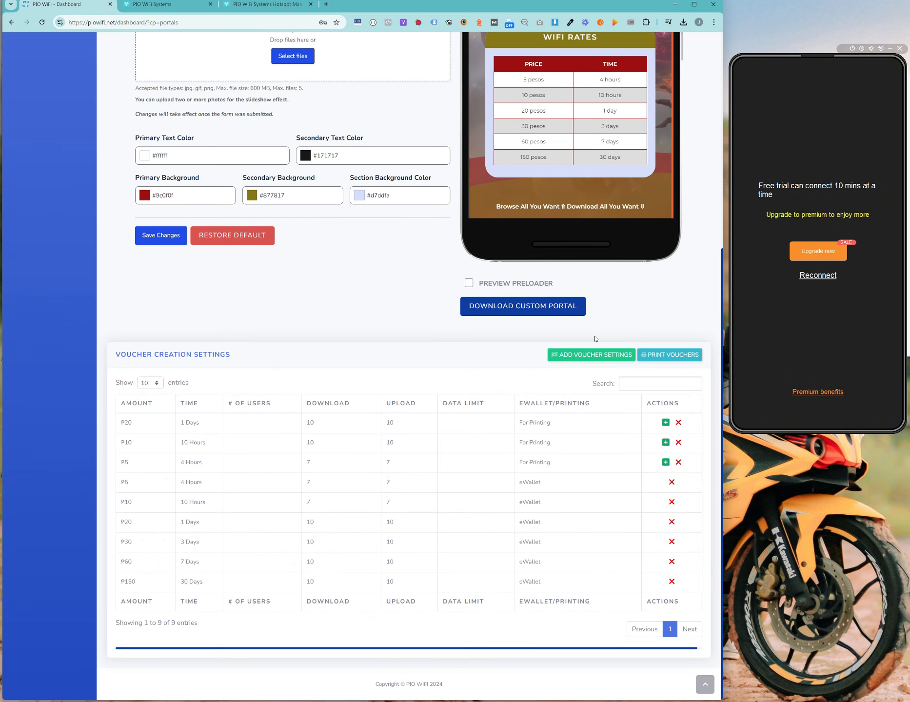
left_click(592, 355)
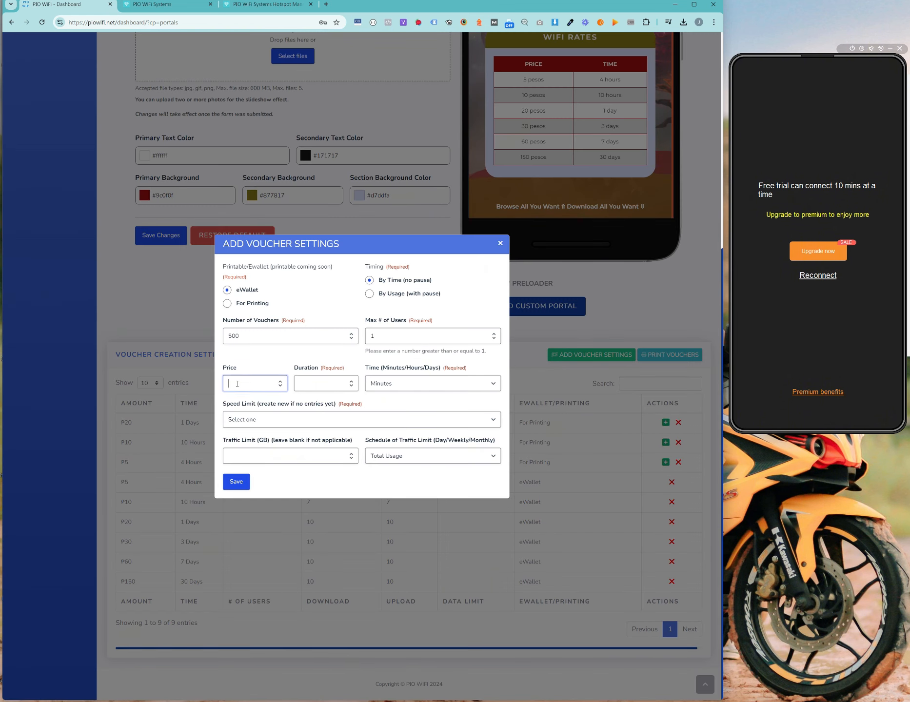
Step: Save a For Printing voucher setting: price 1, 1 hour, 10 MB/10 MB, 1 voucher
type("1")
left_click(327, 390)
type("1")
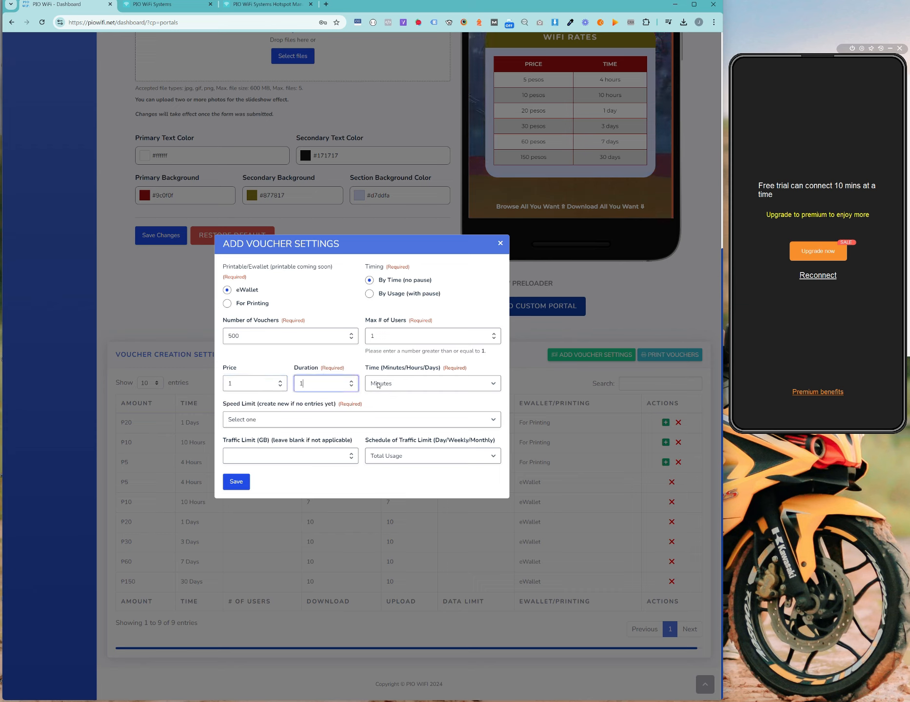
left_click(396, 384)
left_click(396, 410)
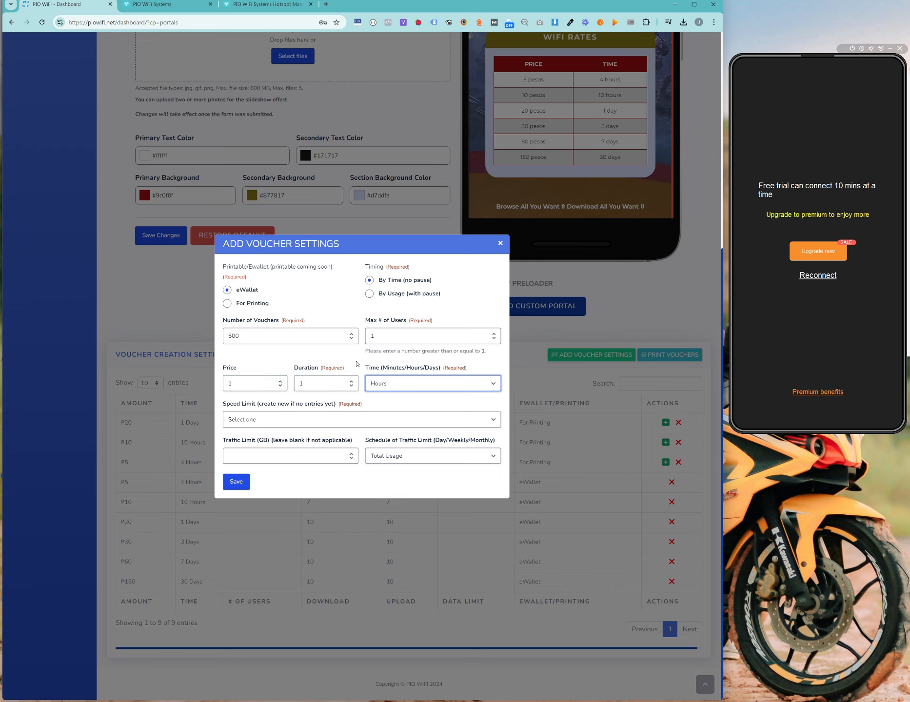
left_click(268, 424)
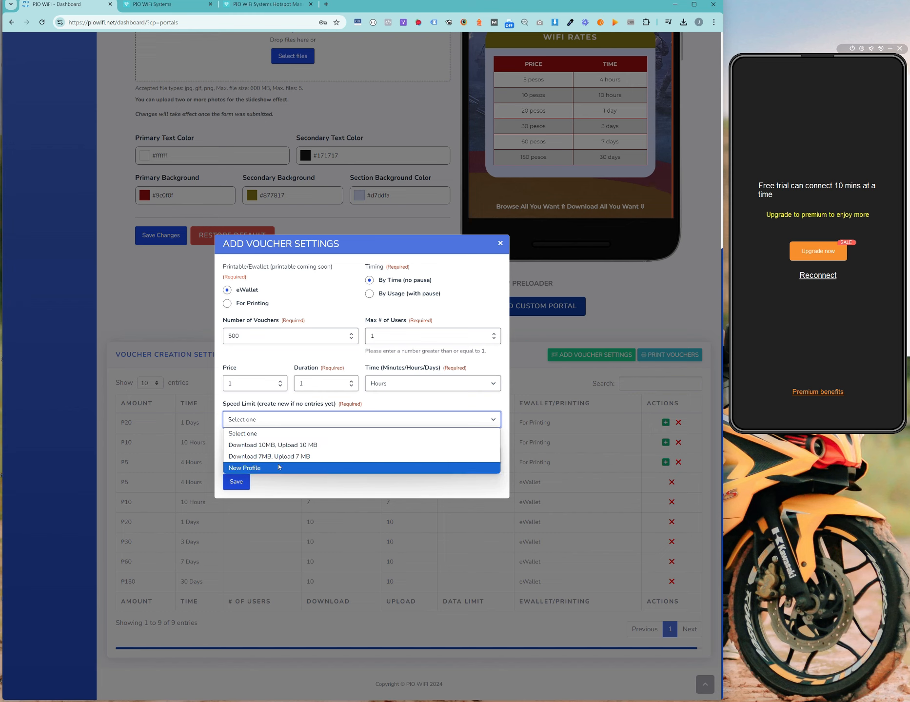
left_click(297, 446)
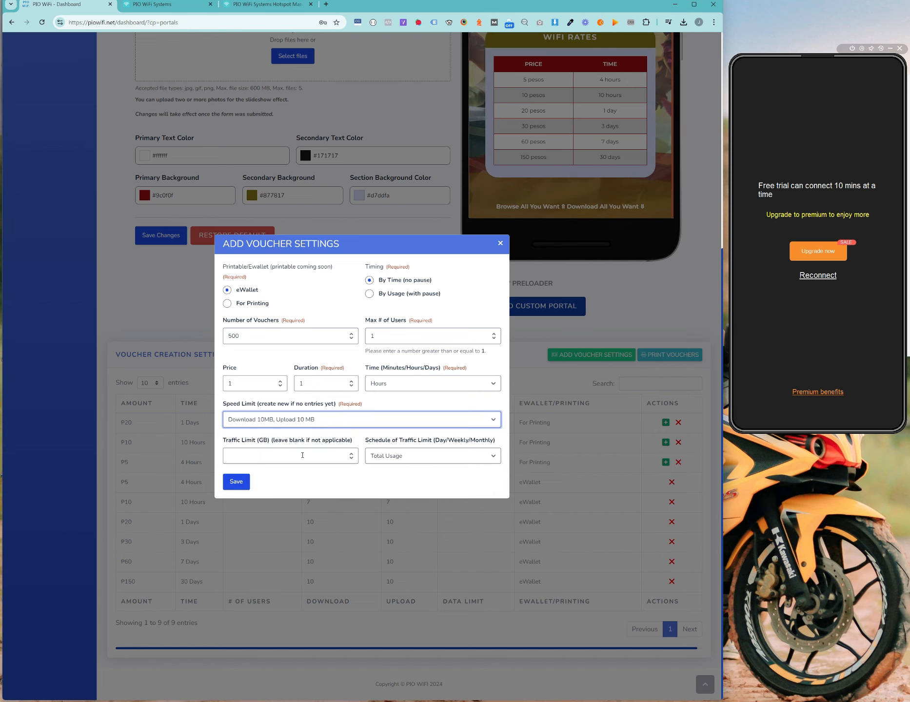
left_click(303, 455)
double_click(239, 335)
type("1")
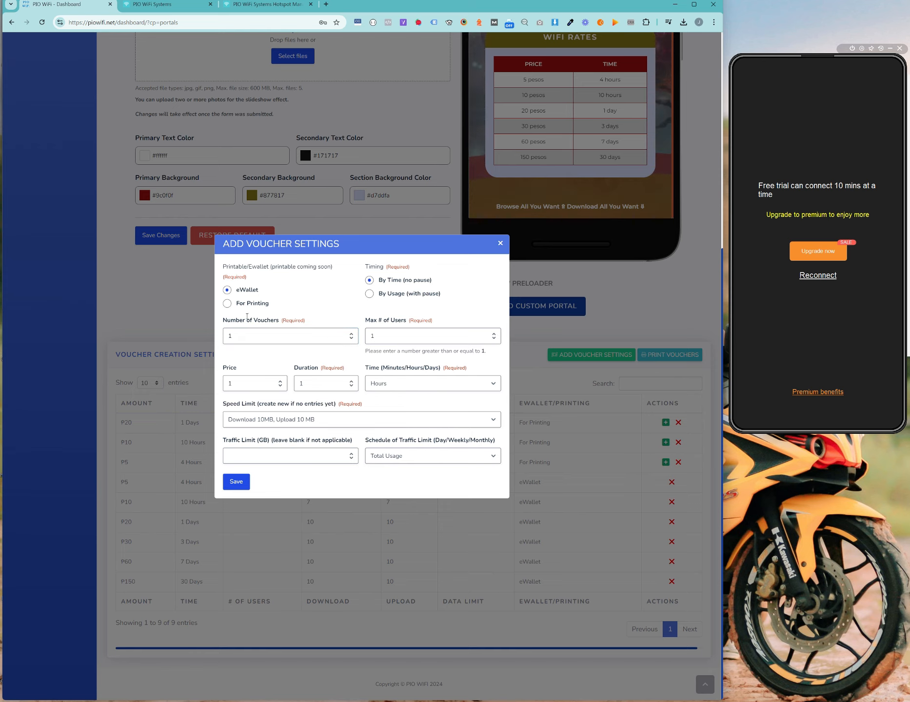
left_click(228, 303)
left_click(242, 483)
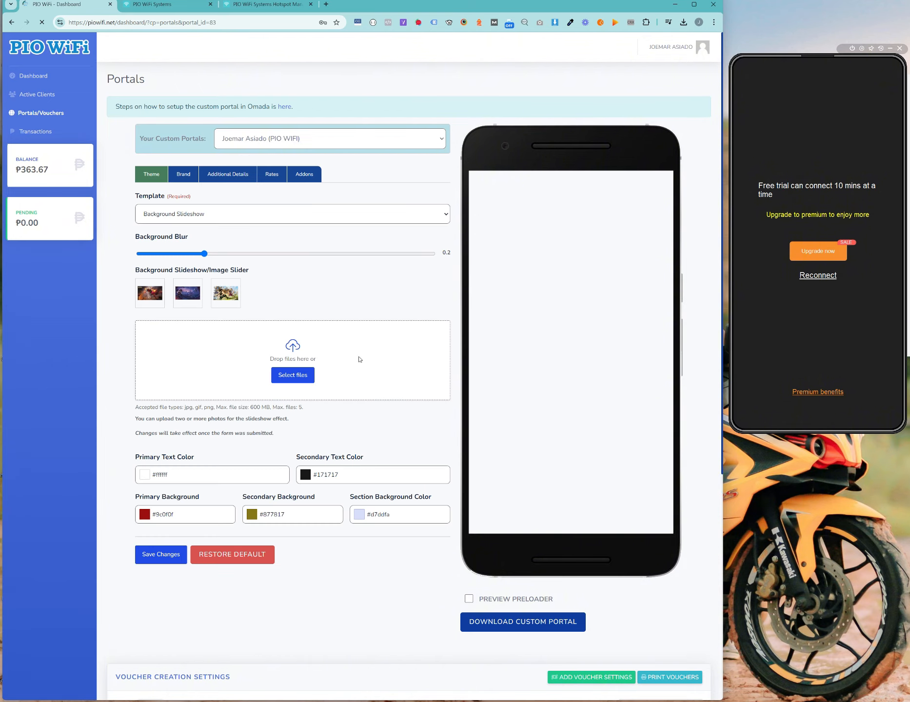
Step: Scroll to the new P1 setting and start generating its vouchers
scroll(471, 345, "down", 4)
scroll(471, 346, "down", 3)
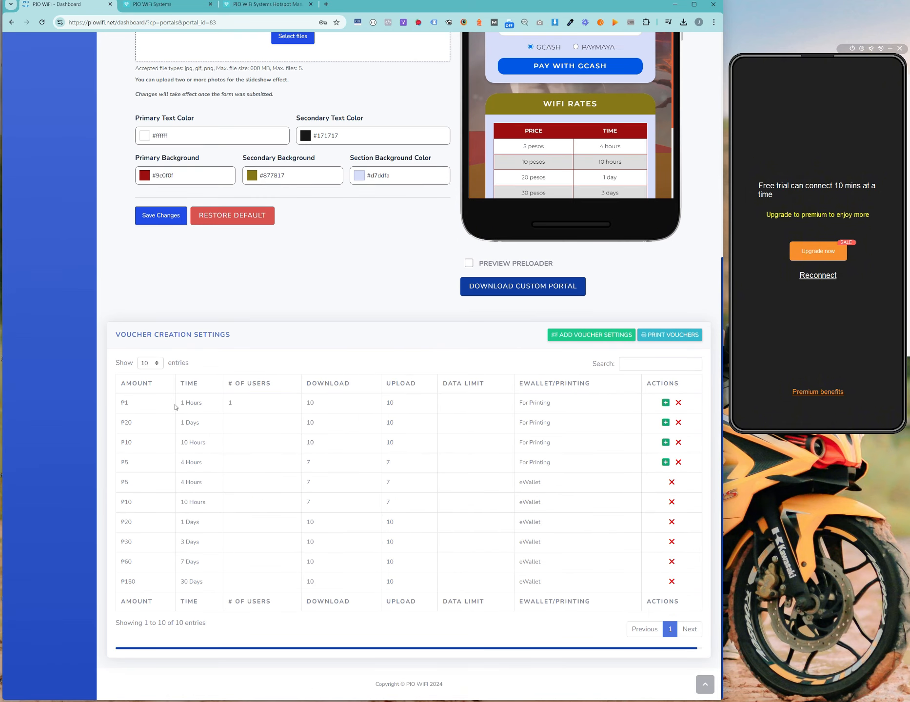
double_click(194, 402)
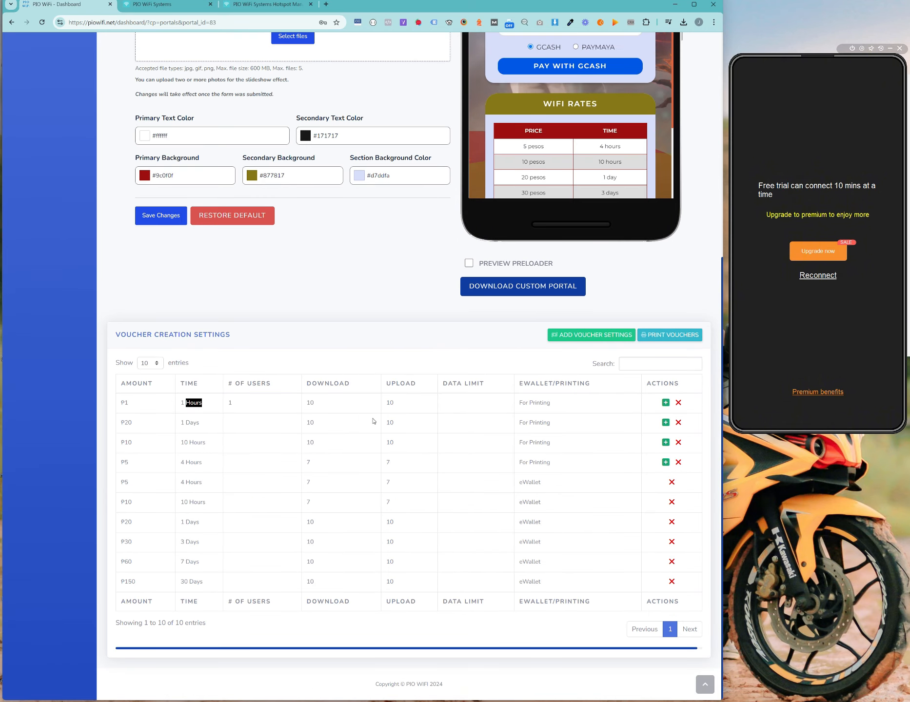
left_click(666, 402)
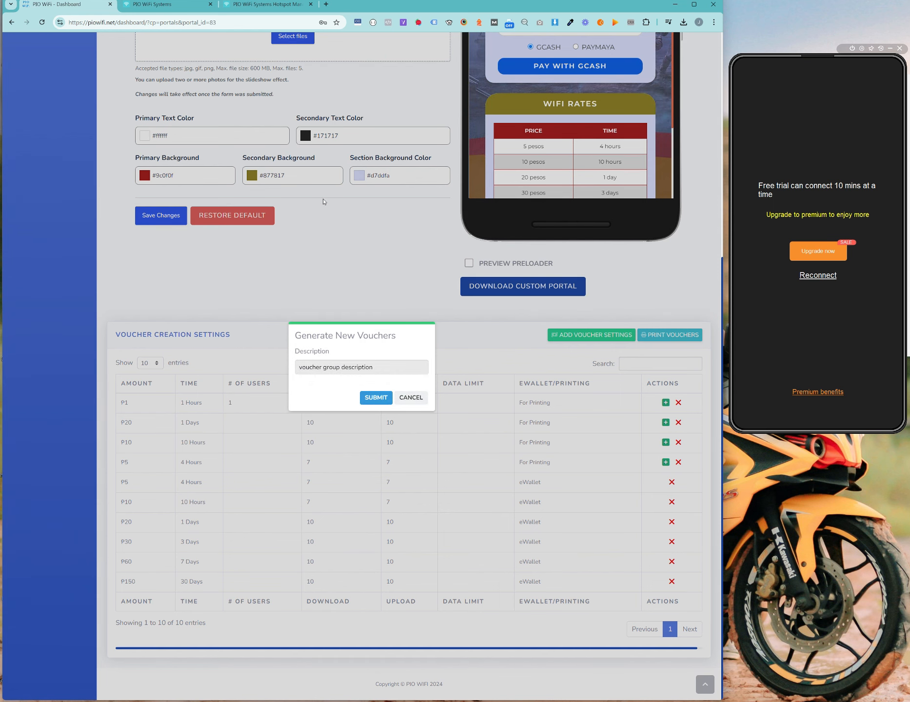
left_click(252, 6)
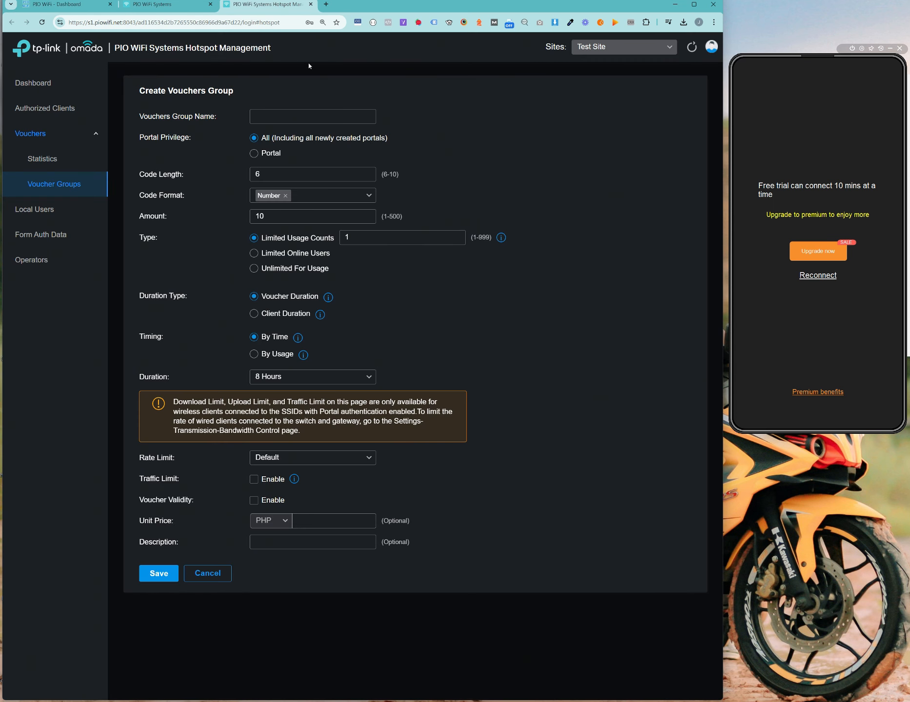
Step: Switch Omada from Test Site to the main hotspot site
left_click(623, 46)
left_click(607, 90)
left_click(69, 2)
left_click(261, 3)
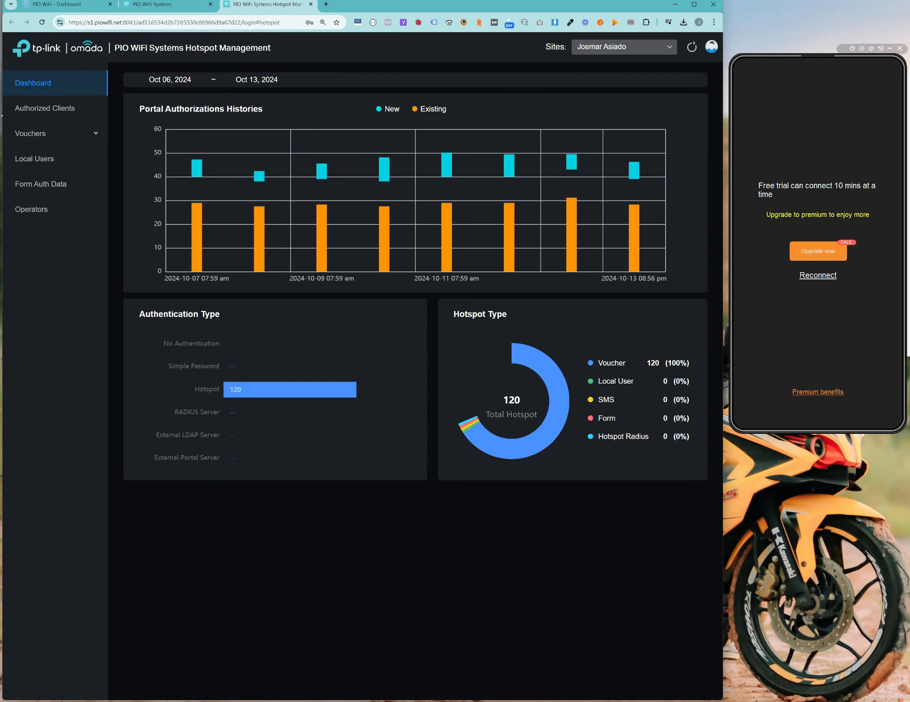
Step: Open Vouchers > Voucher Groups, page through to page 3, then back to page 1
left_click(81, 137)
left_click(74, 187)
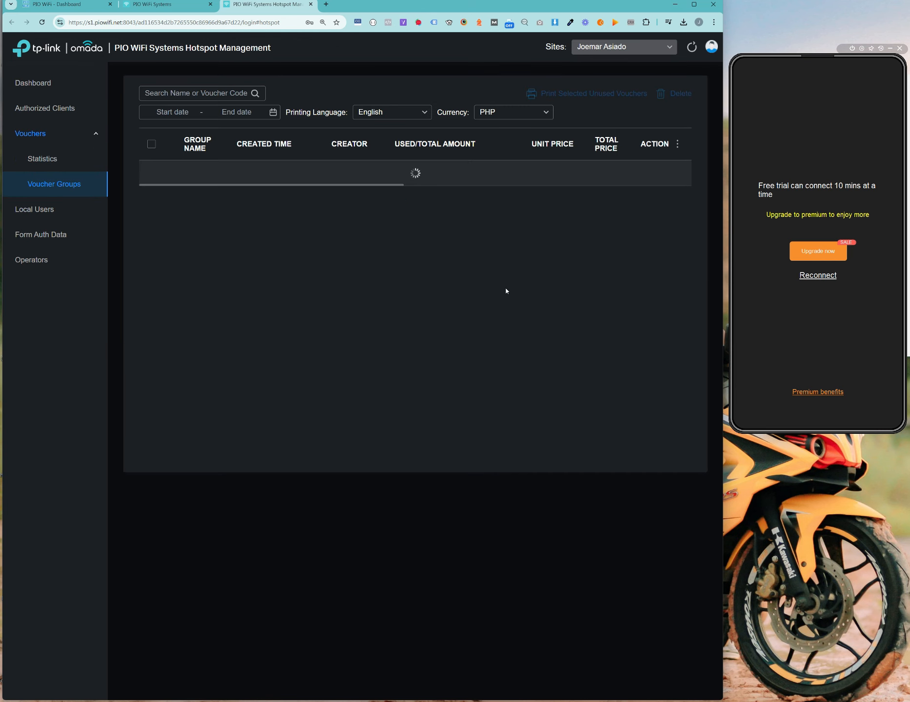
scroll(349, 247, "down", 3)
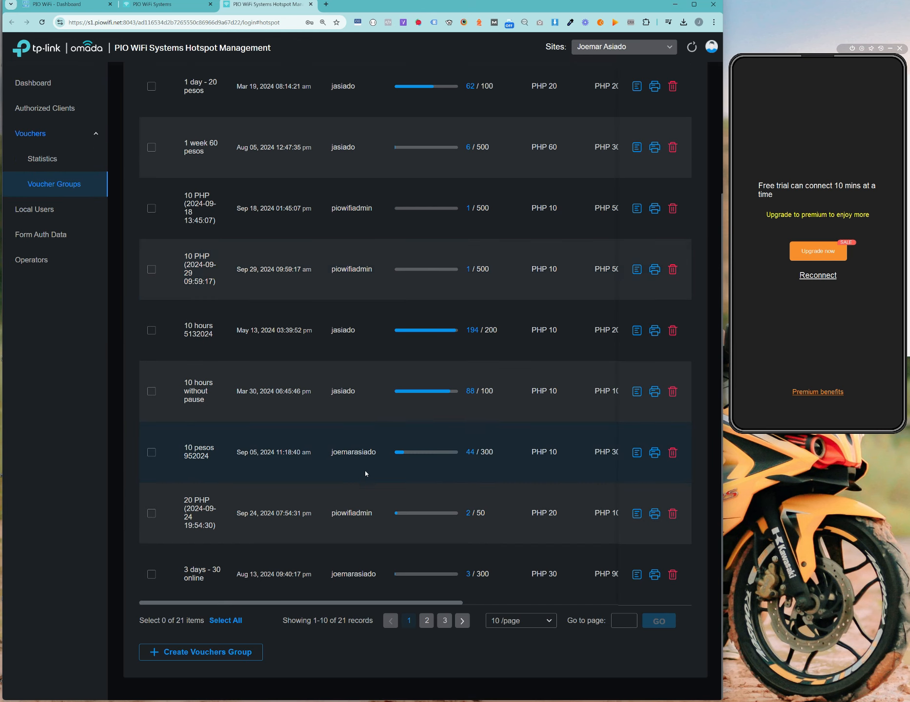
scroll(346, 339, "up", 3)
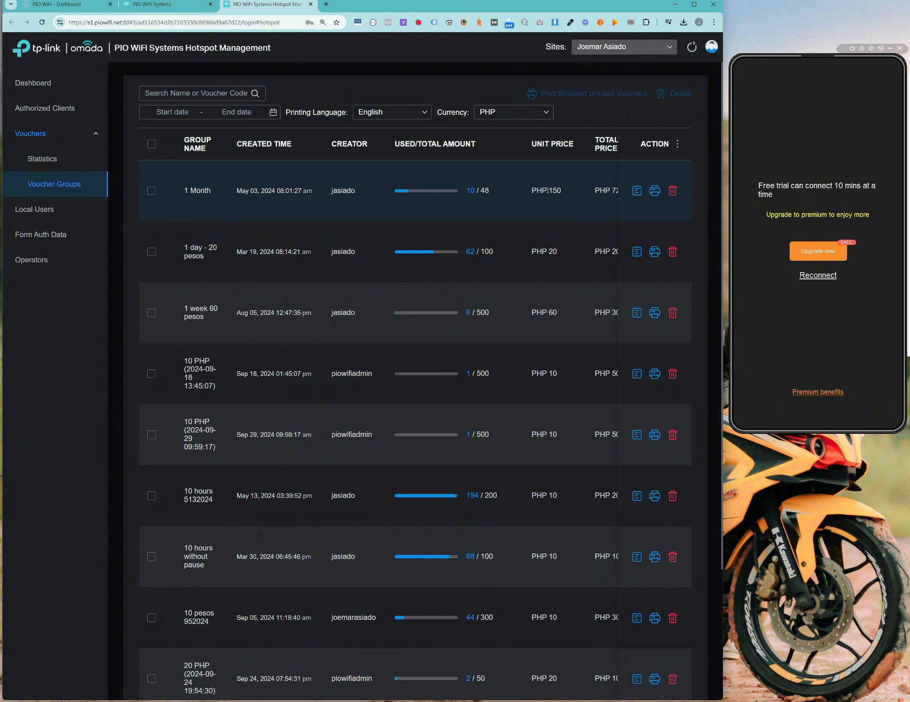
scroll(552, 328, "down", 3)
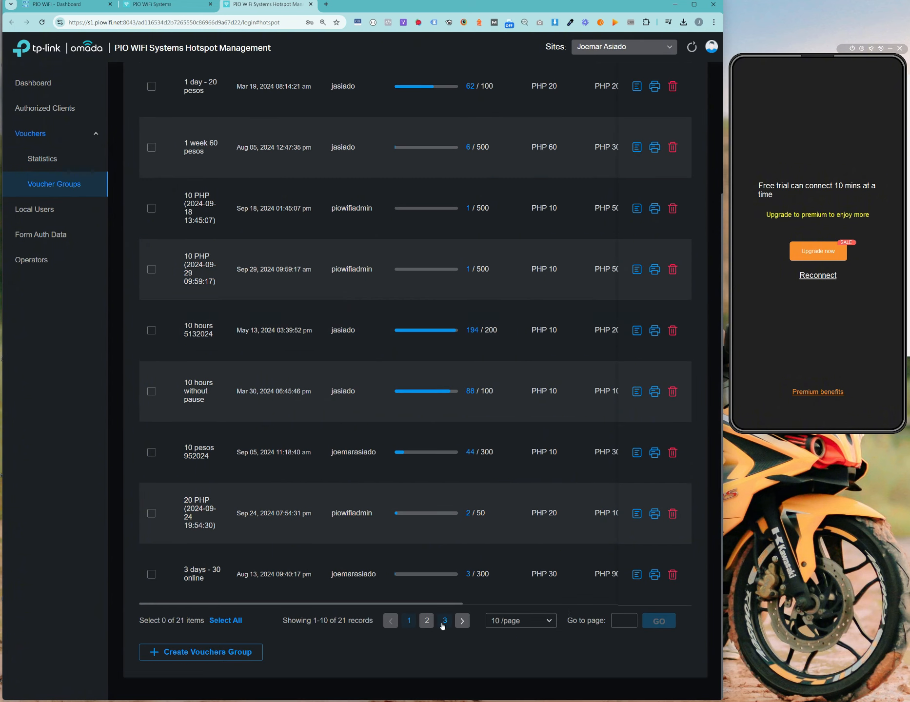
left_click(443, 625)
scroll(538, 249, "down", 3)
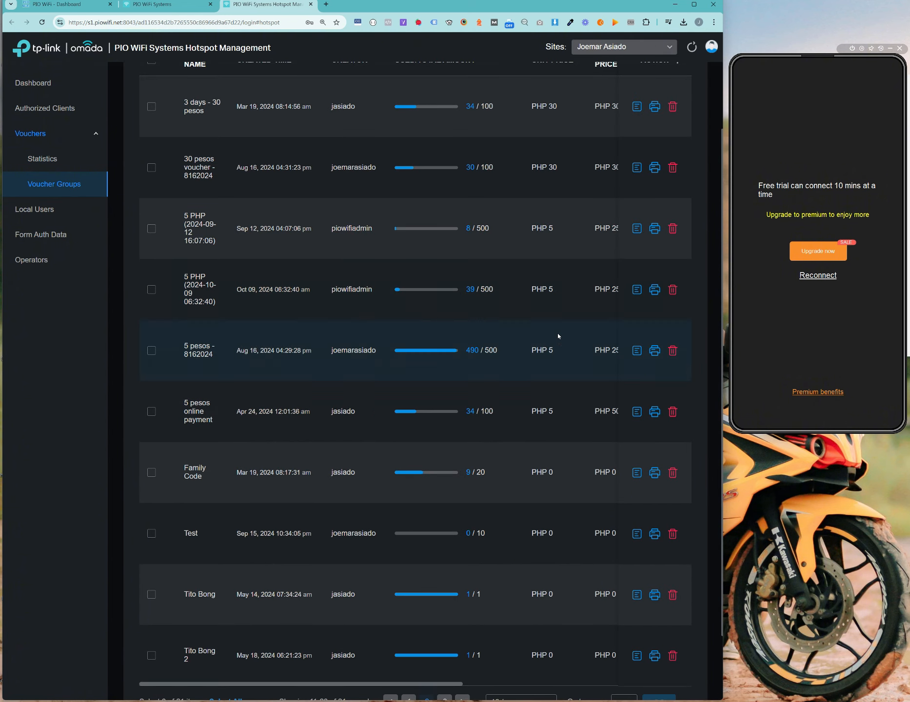
left_click(445, 620)
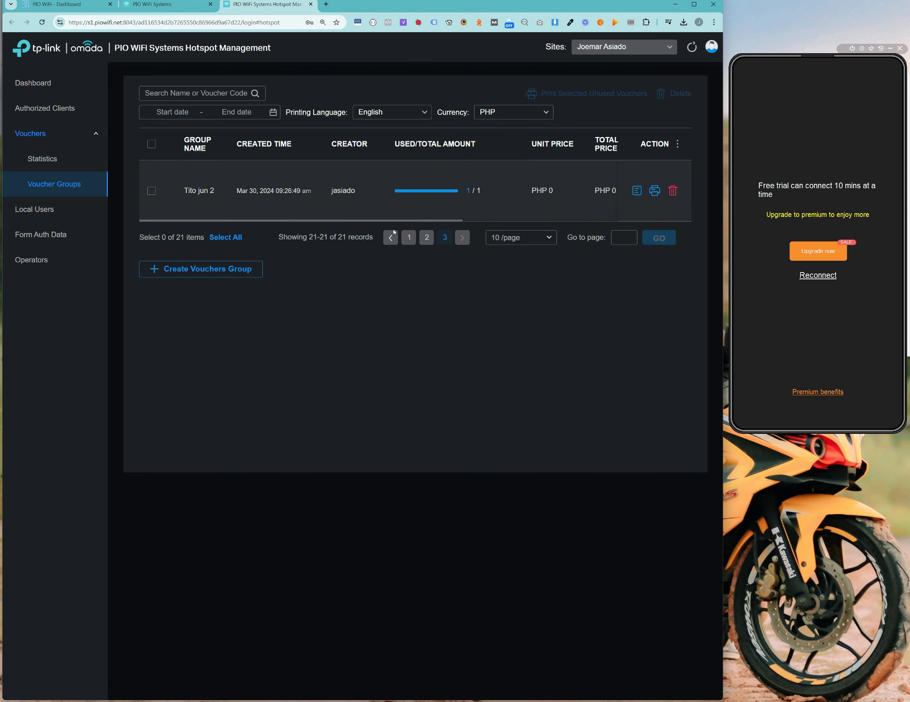
left_click(411, 239)
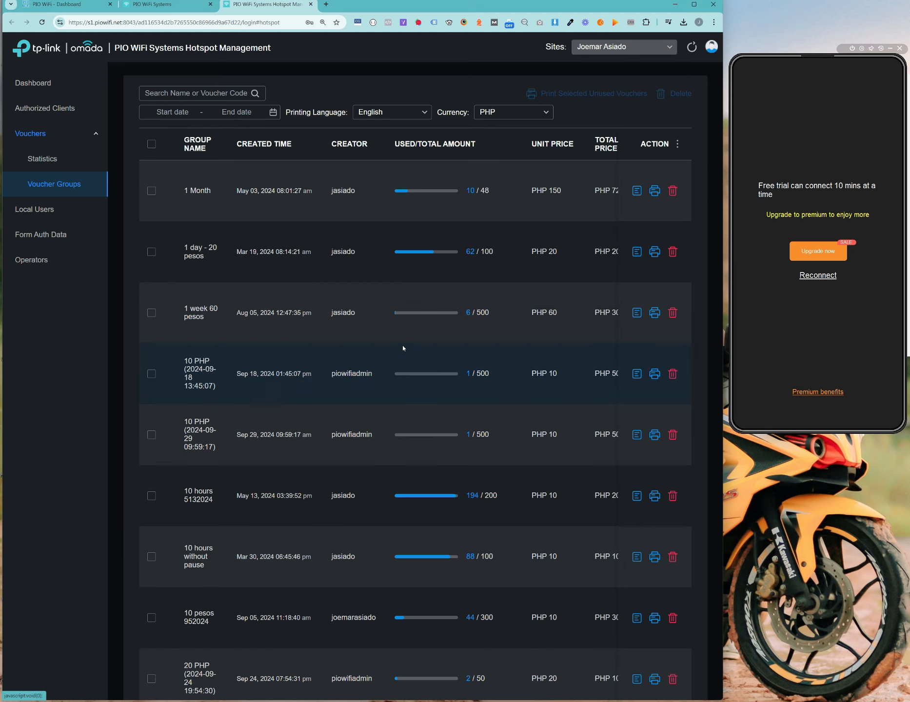
left_click_drag(403, 348, 396, 331)
Step: Submit P1 voucher generation with description 'testonly' and dismiss the success message
left_click(98, 5)
scroll(335, 363, "up", 4)
scroll(335, 363, "down", 2)
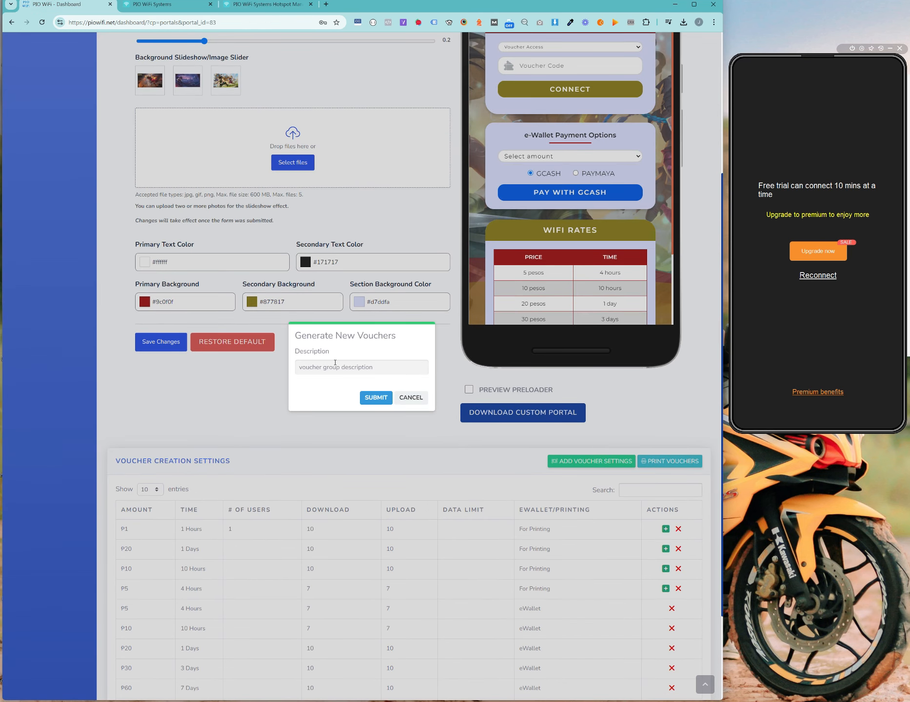
left_click(345, 367)
type("testonly")
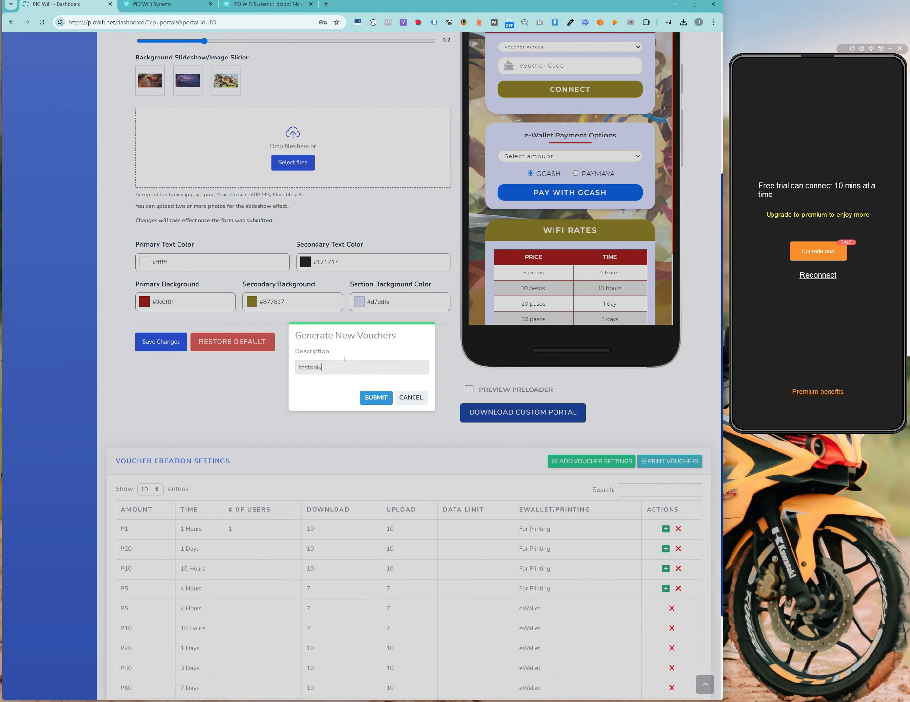
left_click(375, 397)
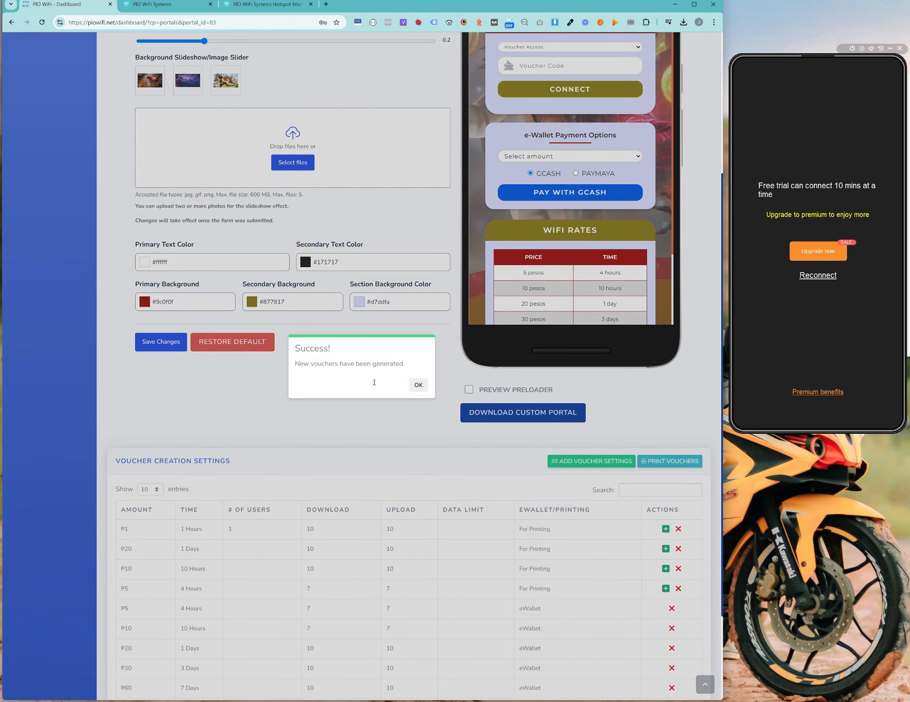
left_click(419, 385)
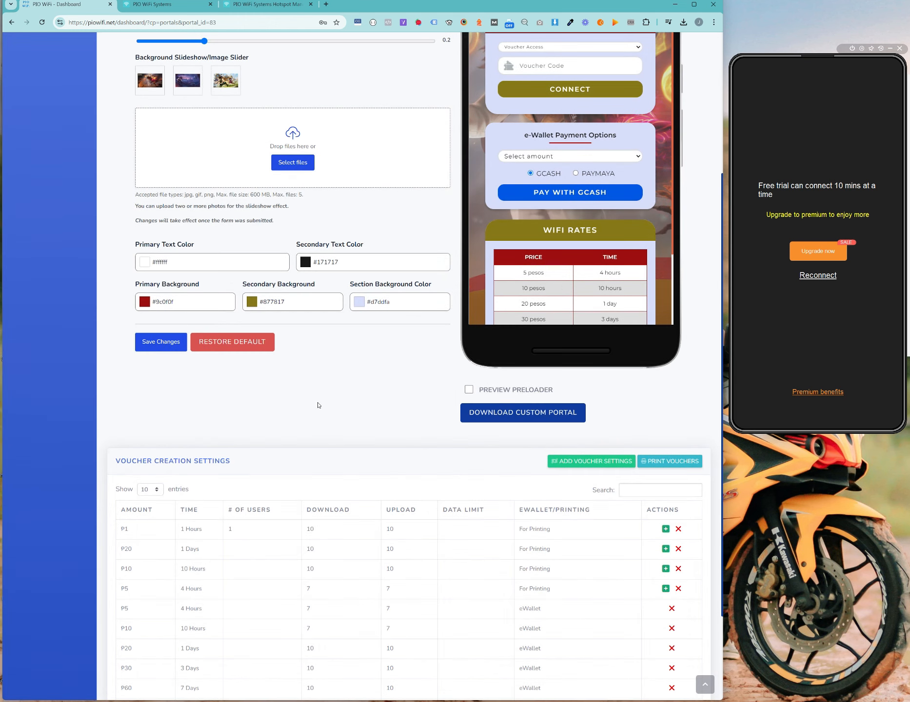
scroll(319, 406, "up", 1)
left_click(258, 5)
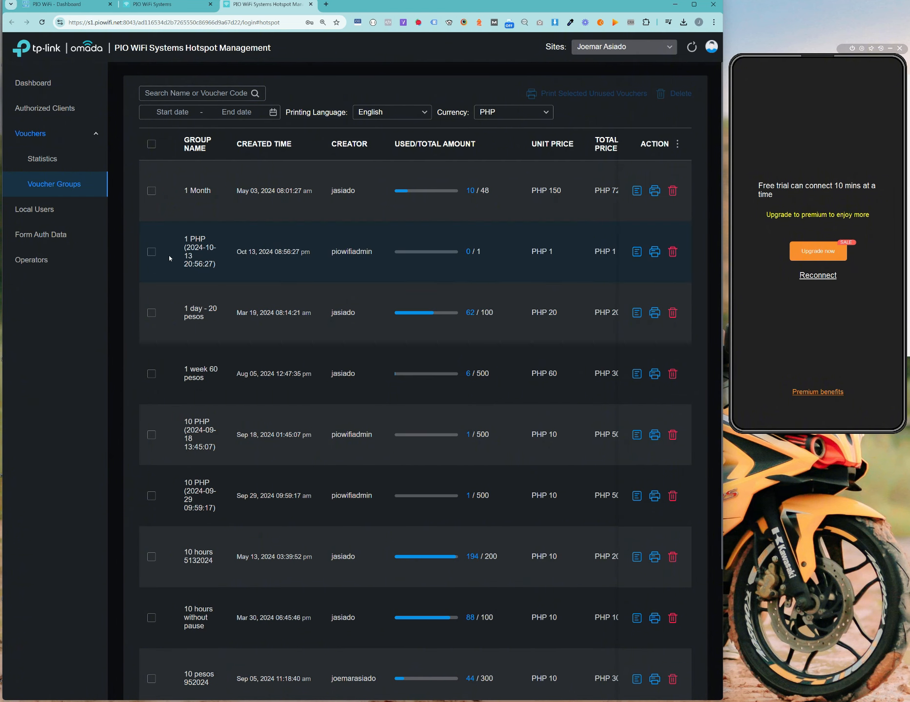
left_click(637, 251)
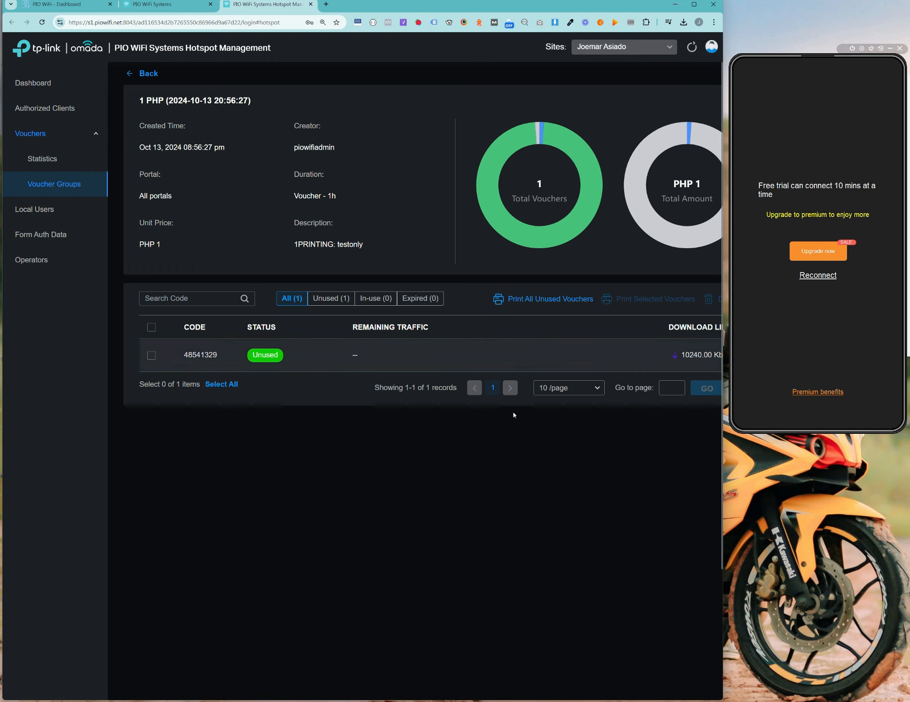
left_click_drag(687, 367, 546, 418)
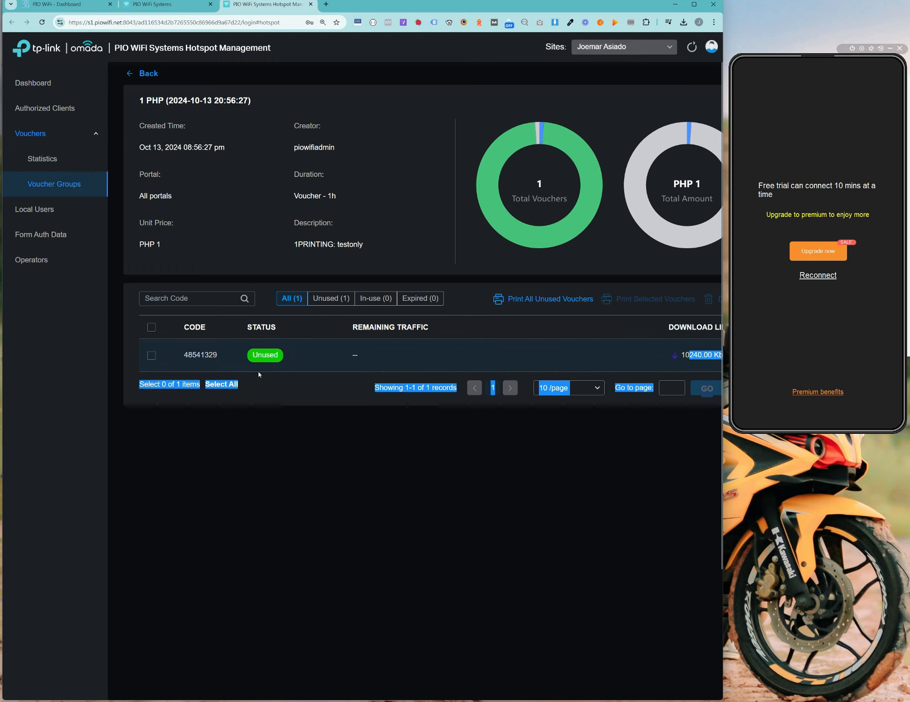
left_click(295, 427)
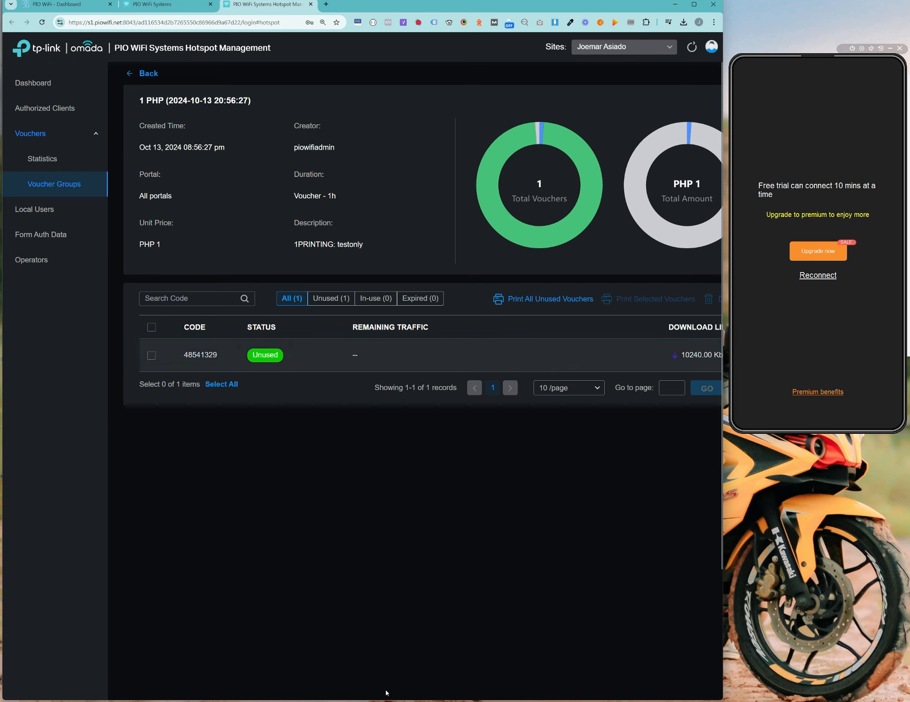
left_click_drag(689, 355, 704, 356)
left_click(146, 74)
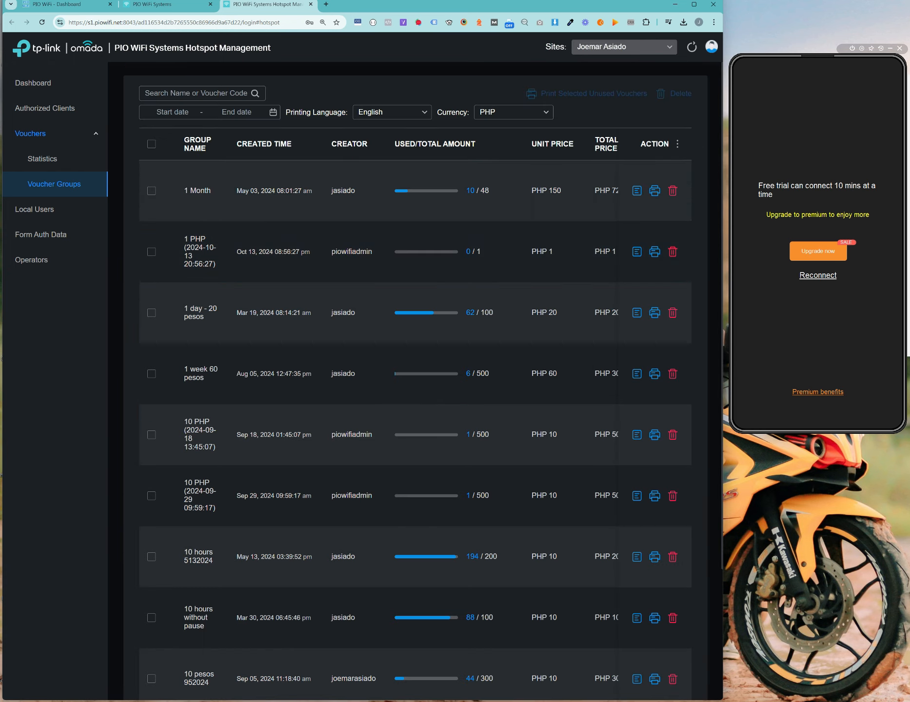
Step: Start P1 1-hour voucher generation, type 'demo' as description, then cancel it
left_click(56, 4)
scroll(326, 513, "down", 2)
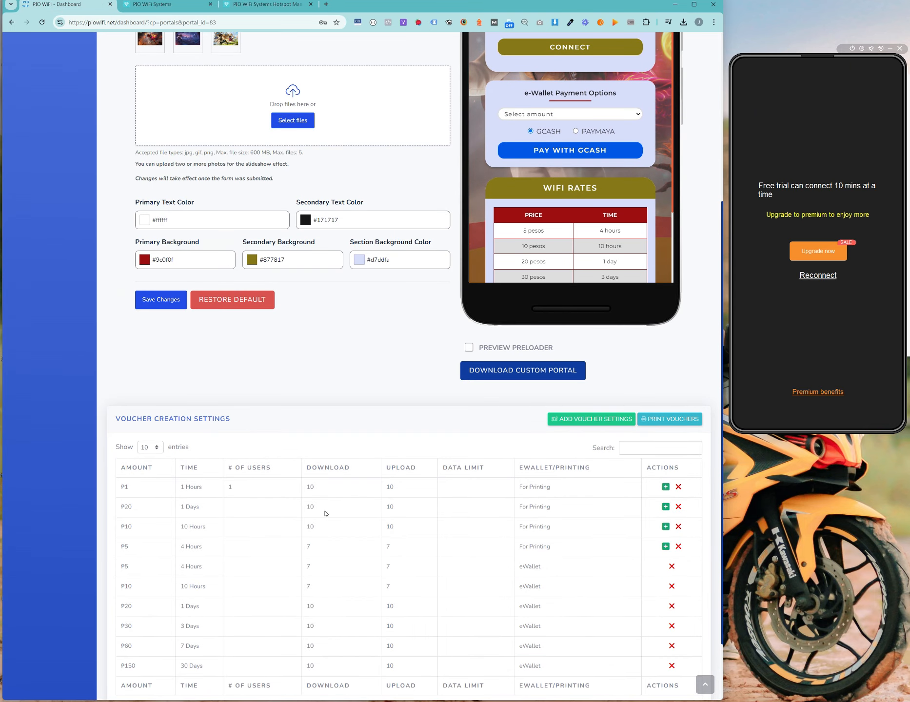
left_click(665, 487)
scroll(362, 375, "up", 4)
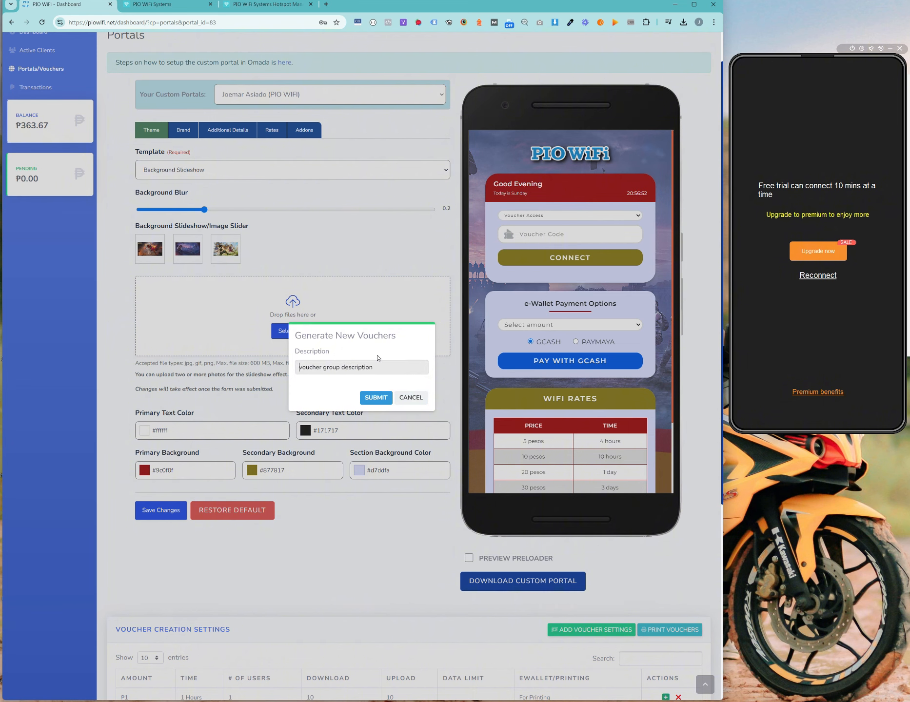
type("demo")
left_click(419, 399)
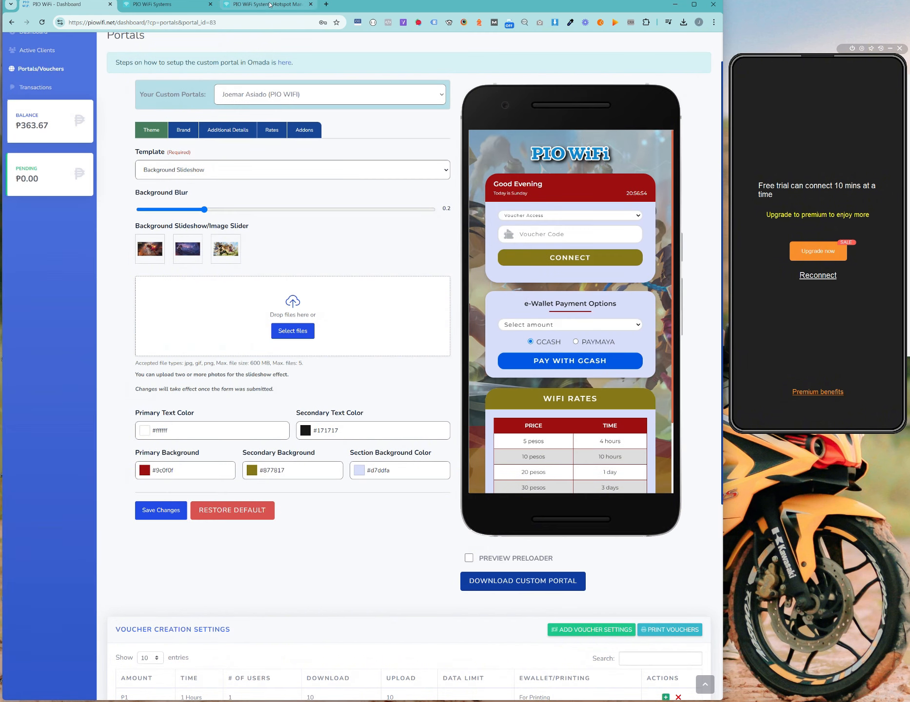
Step: Open and cancel Omada's Create Vouchers Group form, then return to PIO WiFi
left_click(269, 4)
scroll(175, 175, "down", 3)
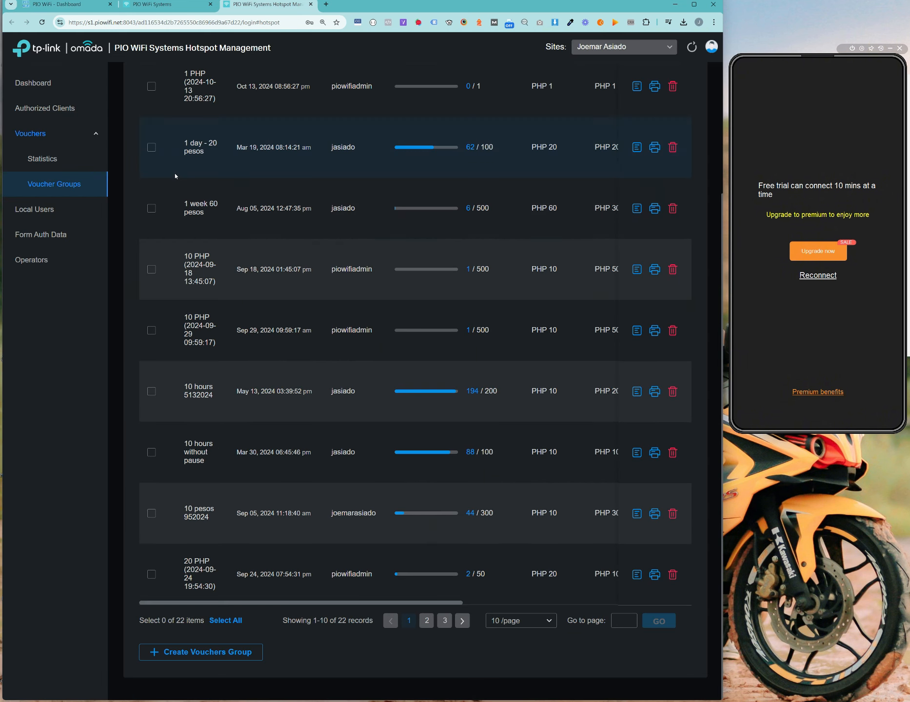
left_click(231, 652)
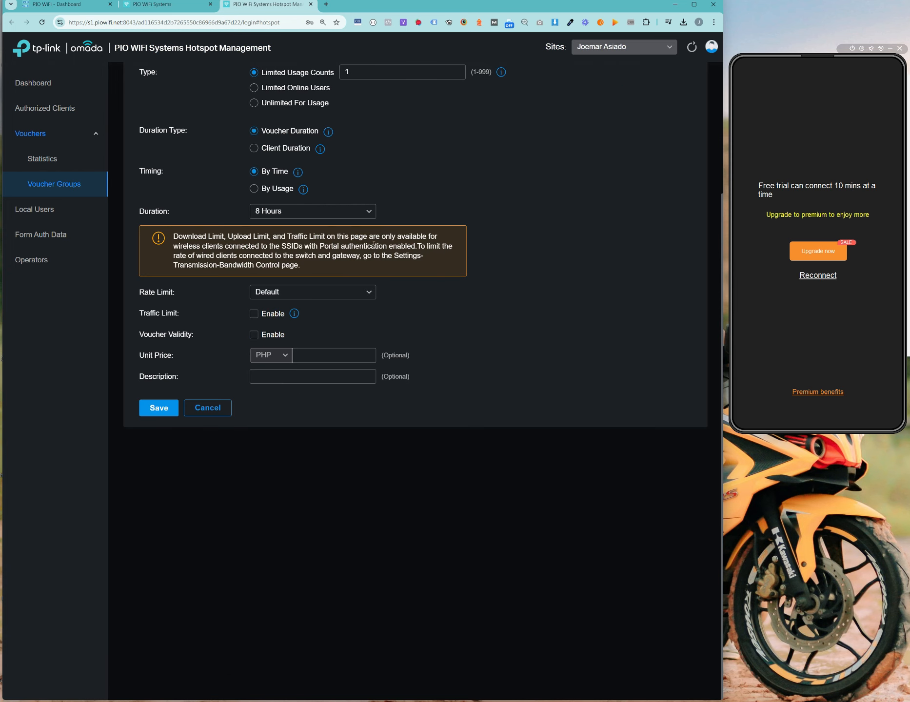
scroll(402, 368, "up", 3)
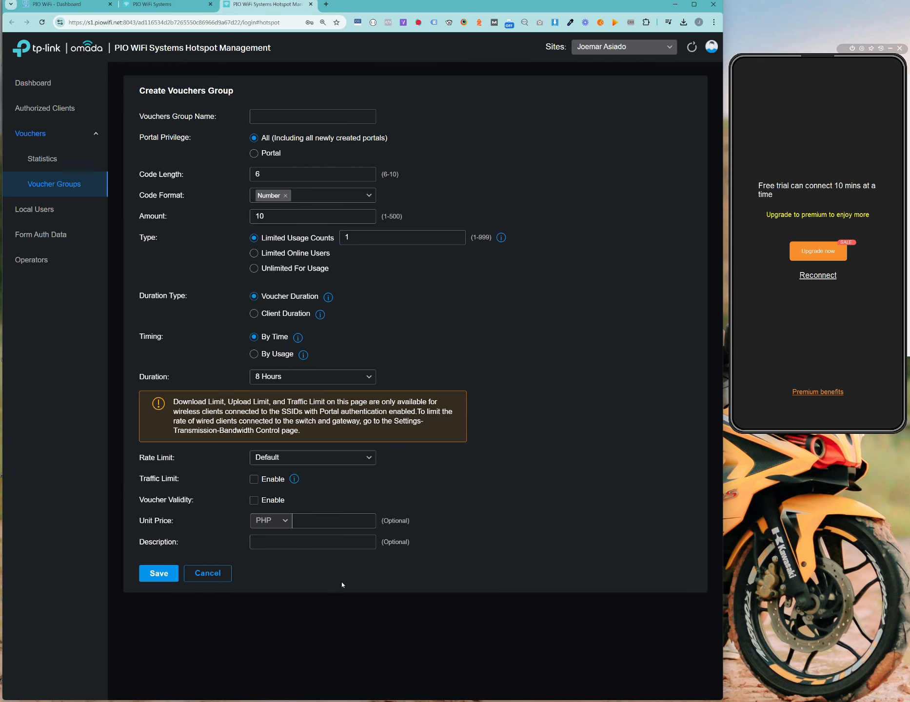
left_click(217, 573)
left_click(59, 5)
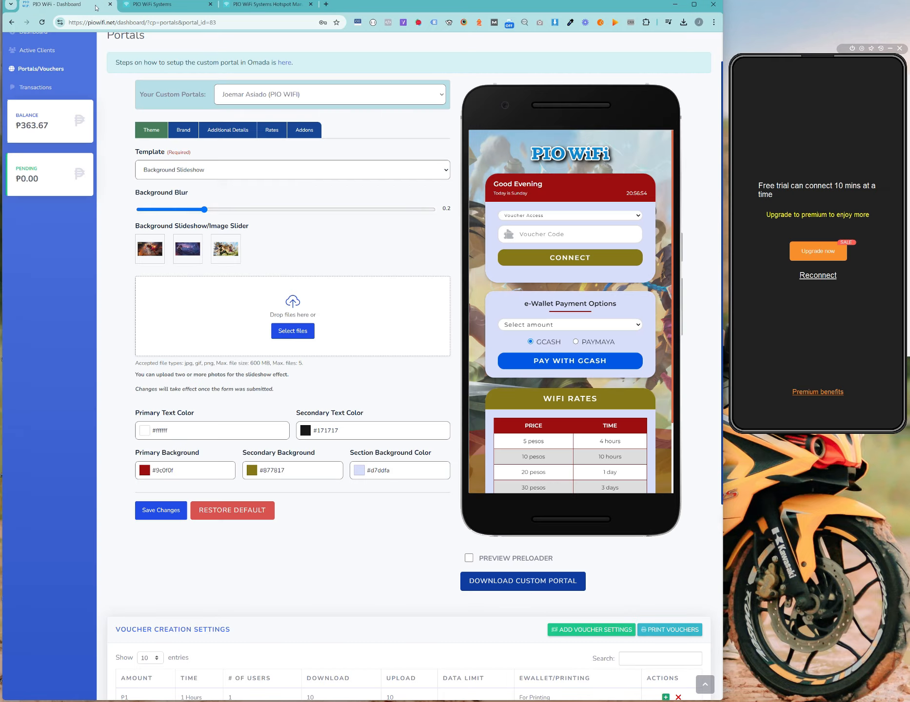
Step: Open Print Vouchers and print the 10 PHP group '10PRINTING: 09182024'
scroll(512, 415, "down", 8)
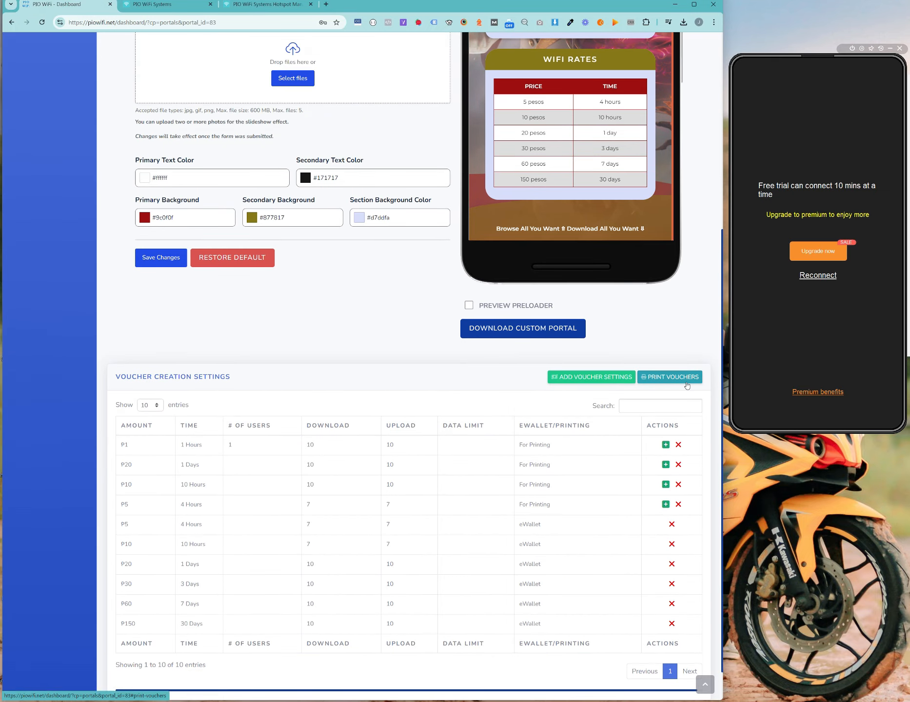
left_click(669, 377)
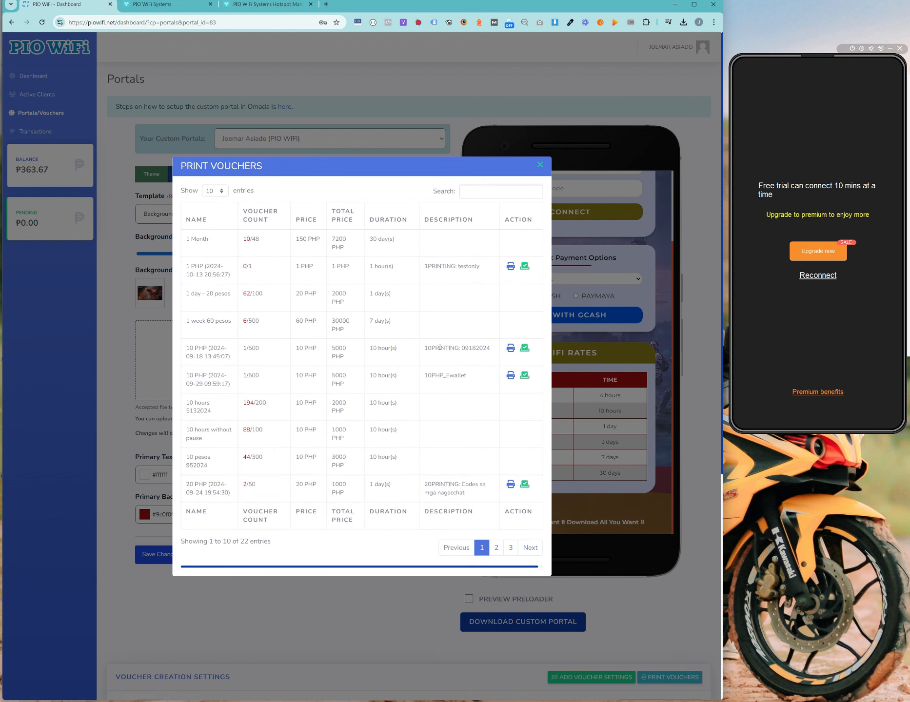
left_click_drag(435, 347, 472, 348)
left_click(510, 348)
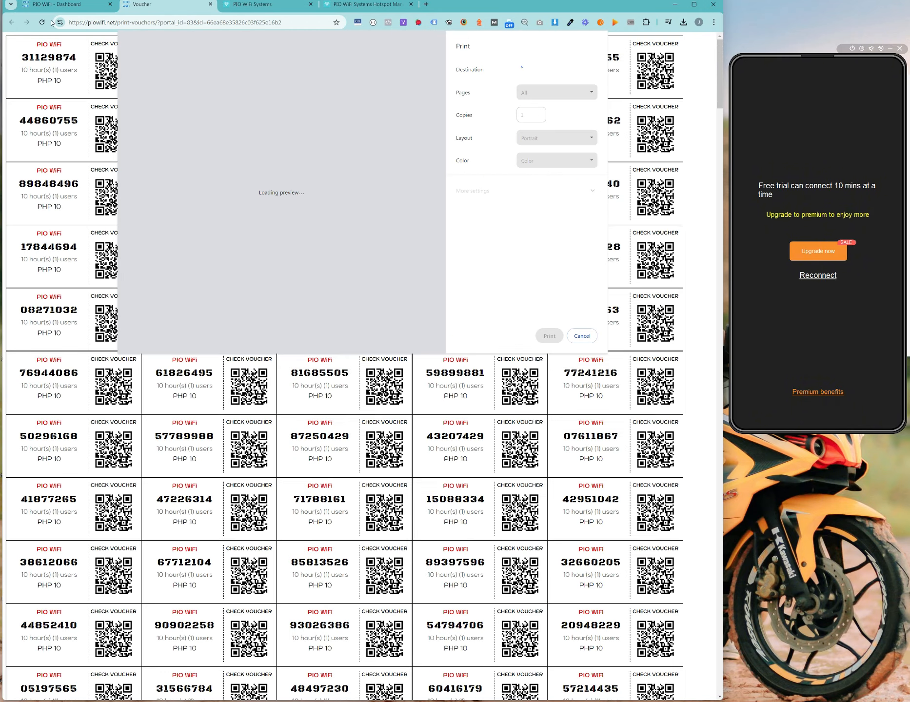
Step: Cancel printing the 10-hour voucher sheet and inspect its voucher numbers and PHP 10 labels
left_click(579, 337)
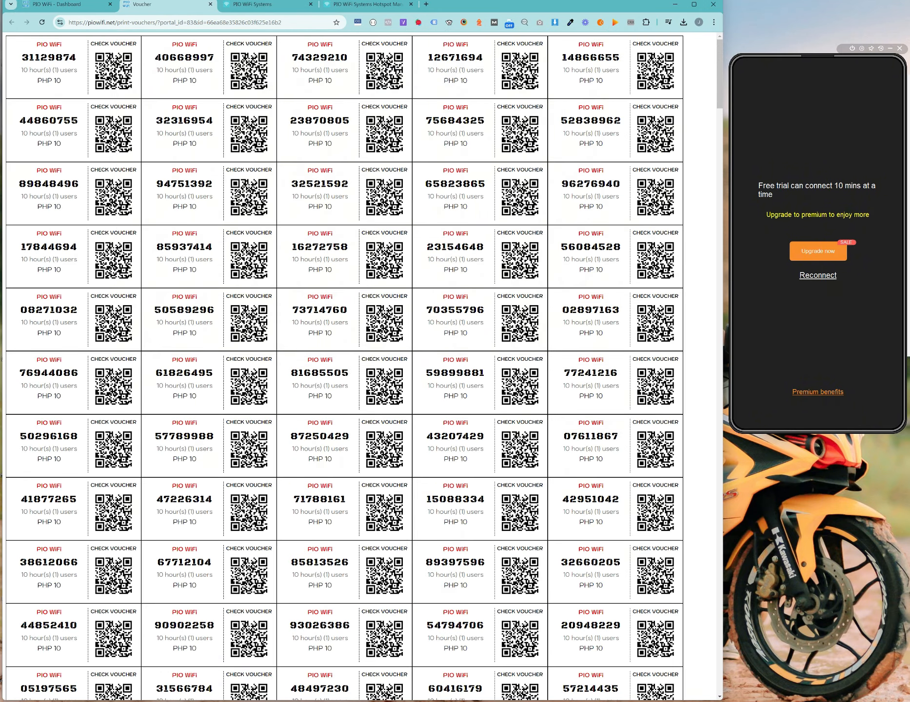
triple_click(101, 44)
left_click(146, 77)
left_click_drag(136, 66, 115, 79)
left_click_drag(21, 59, 67, 45)
left_click_drag(169, 58, 197, 81)
left_click(90, 4)
left_click(151, 5)
Step: Preview the sheet again with Ctrl+P, cancel it, and close the voucher sheet tab
key("ctrl+p")
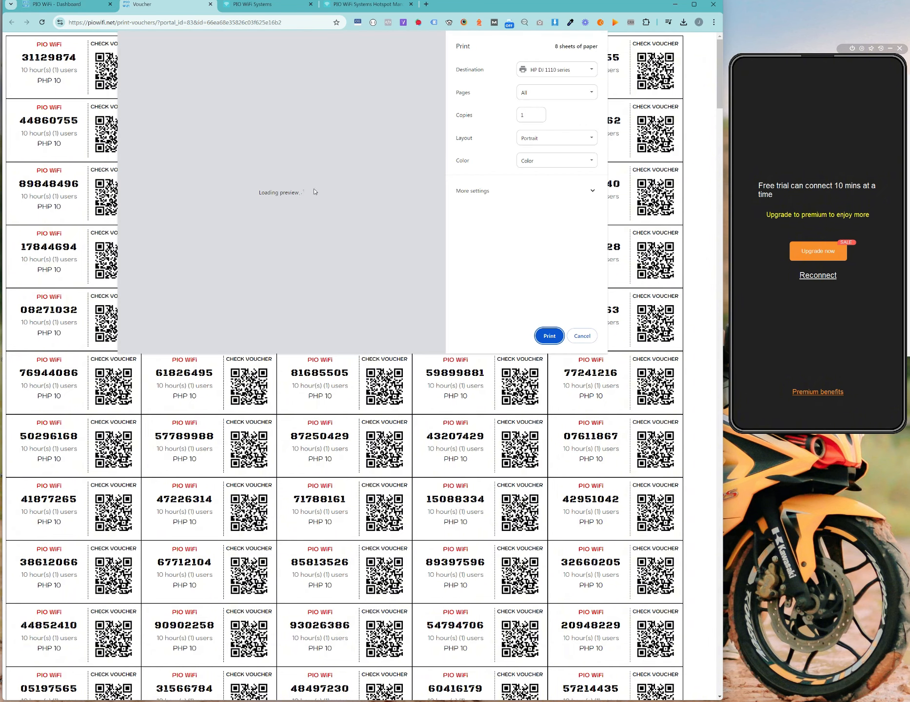
scroll(331, 194, "down", 10)
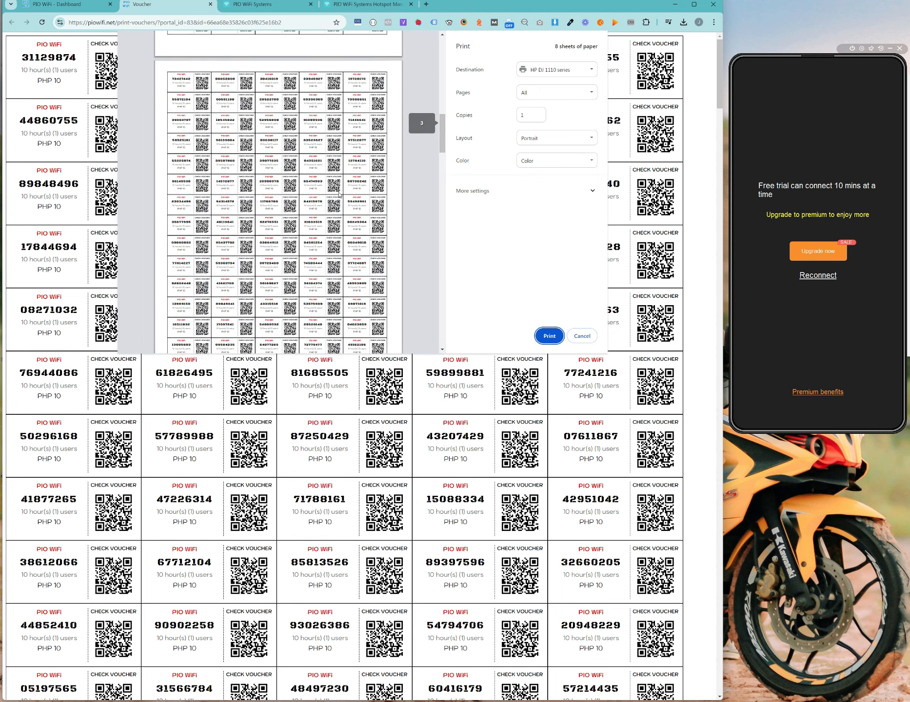
left_click(581, 336)
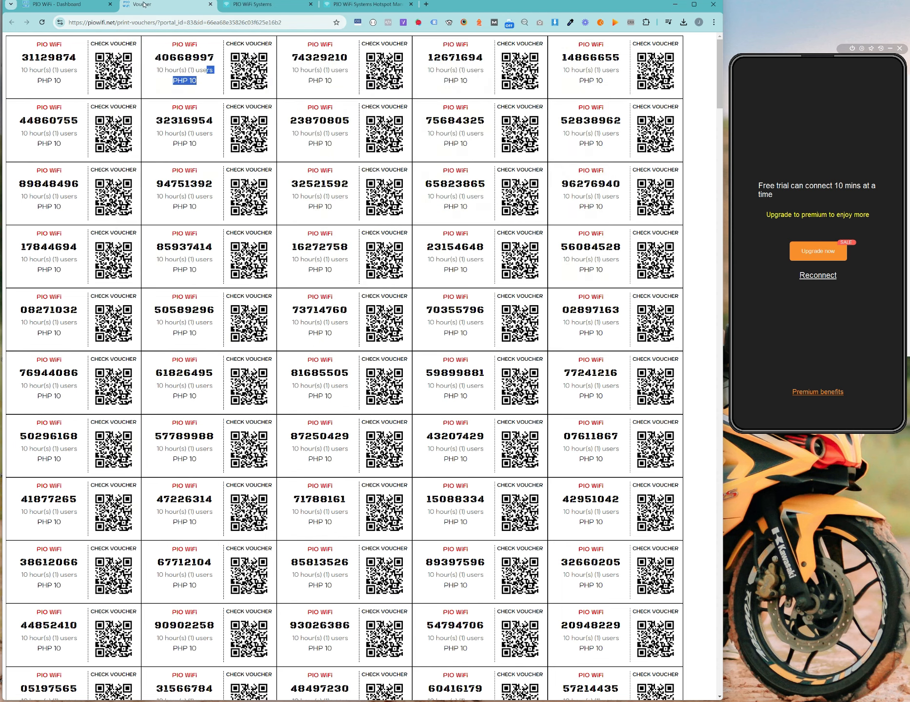
left_click(88, 7)
left_click(168, 5)
left_click(210, 4)
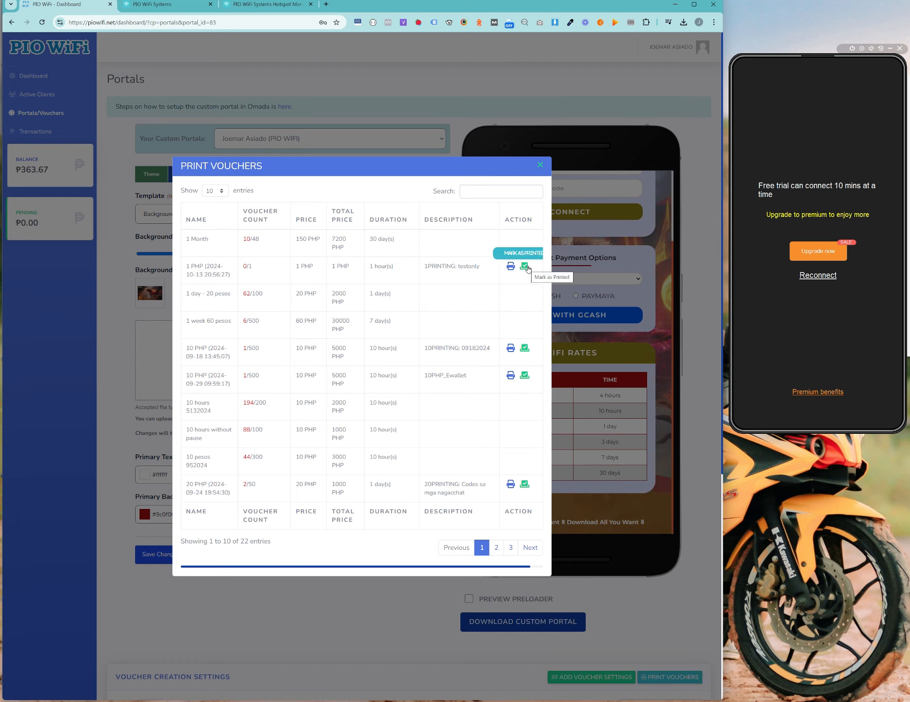
Step: Mark the 1 PHP 'testonly' voucher group as printed
double_click(477, 268)
left_click(493, 306)
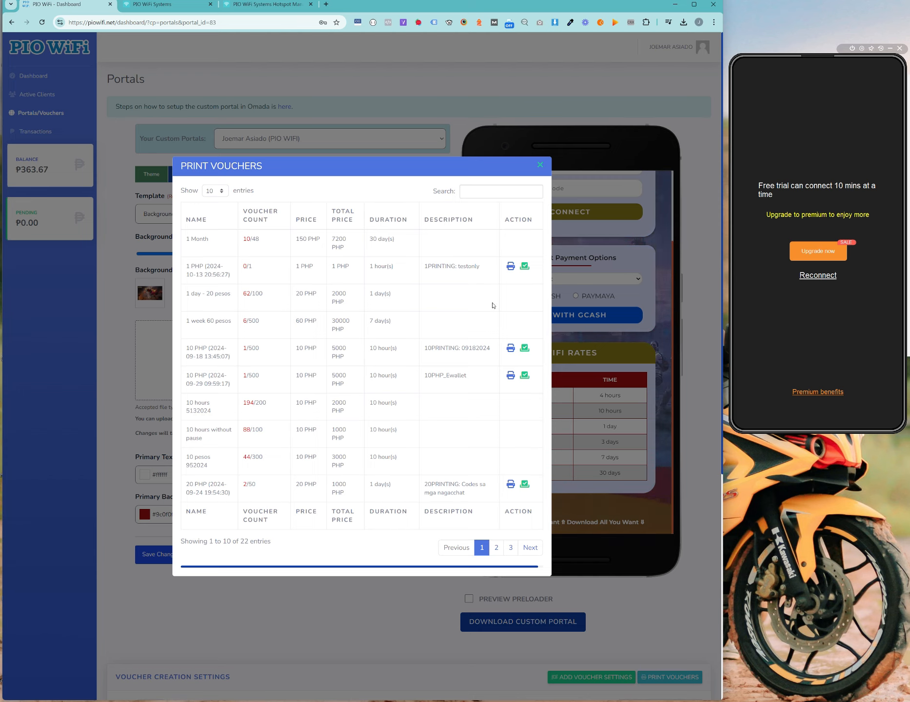
left_click(527, 269)
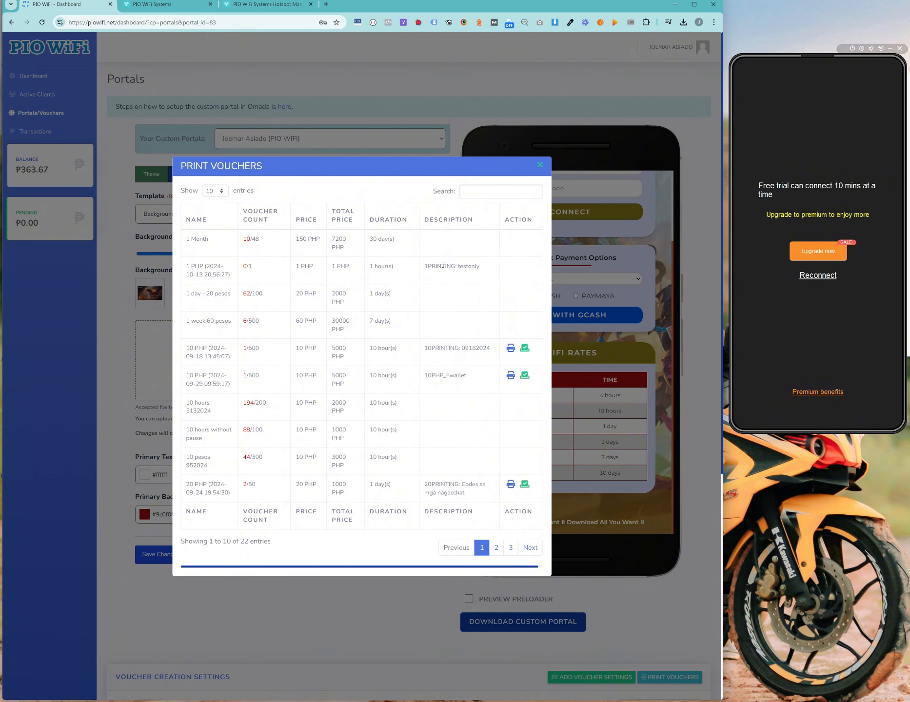
left_click_drag(423, 272, 501, 266)
left_click(501, 267)
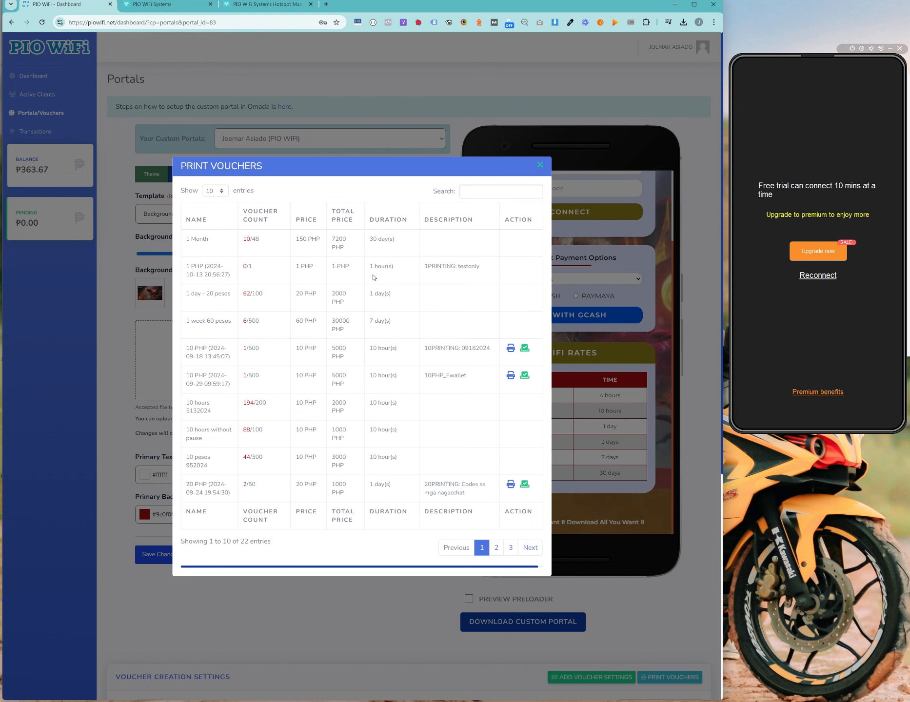
Step: Recheck the 1 PHP row's description, then close the Print Vouchers list
scroll(463, 358, "down", 3)
scroll(459, 349, "up", 3)
left_click_drag(444, 271, 487, 272)
left_click(488, 271)
scroll(437, 467, "down", 3)
scroll(468, 341, "up", 3)
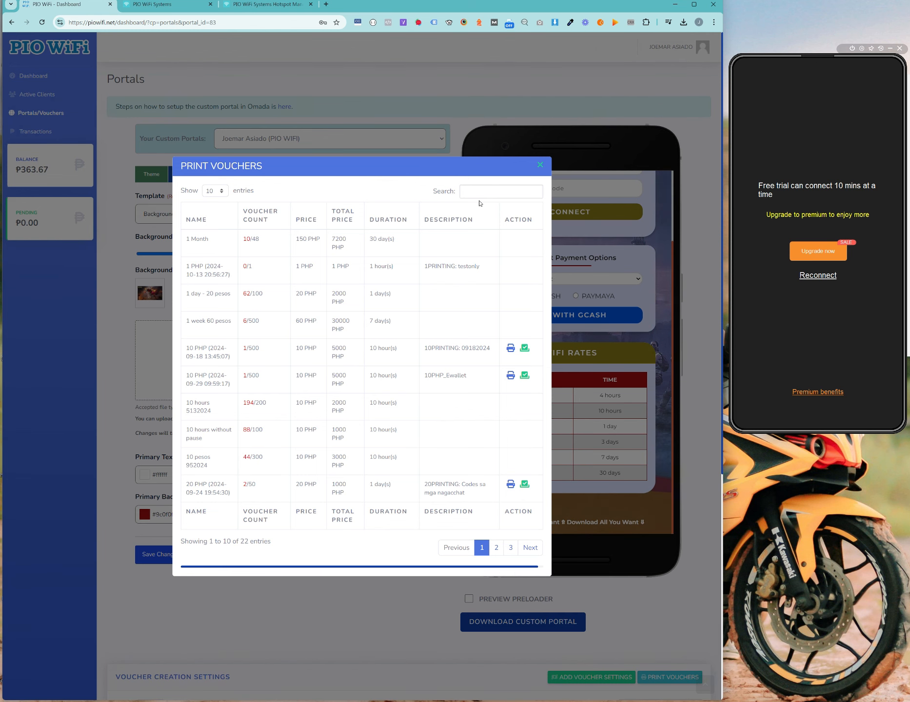
left_click(539, 167)
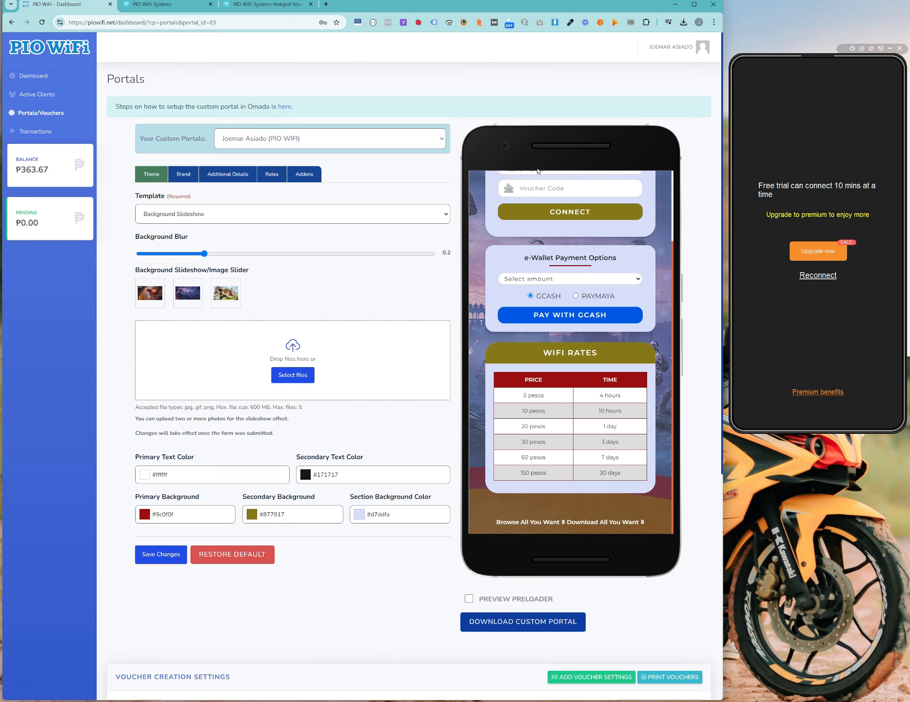